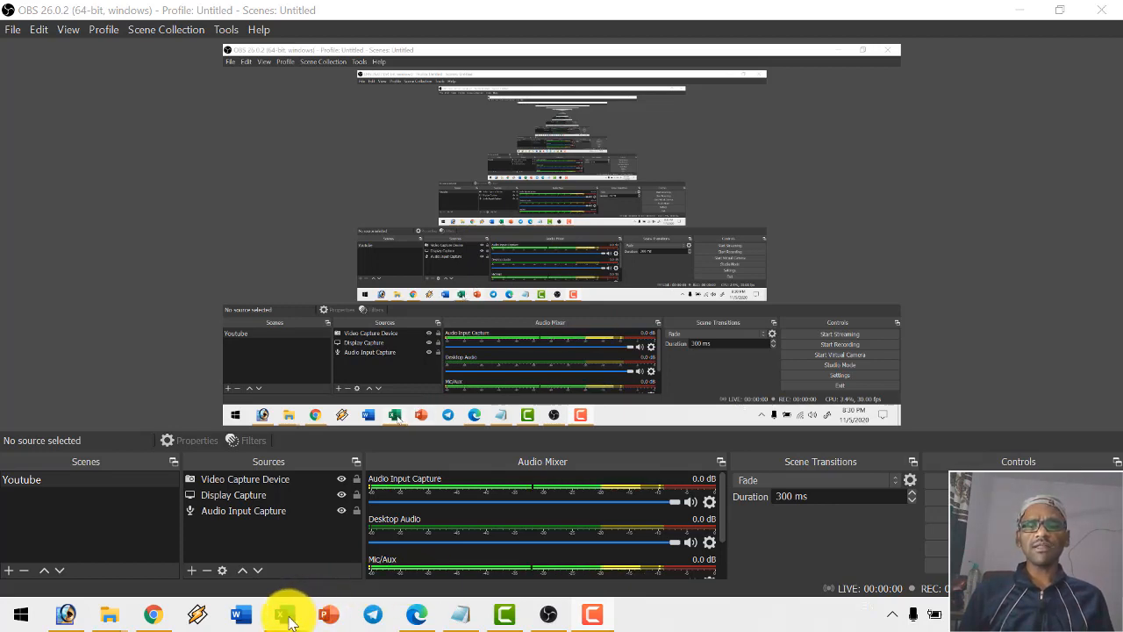
- Switch to the Practice workbook in Excel, showing the employee table on Sheet1
left_click(294, 619)
left_click(535, 461)
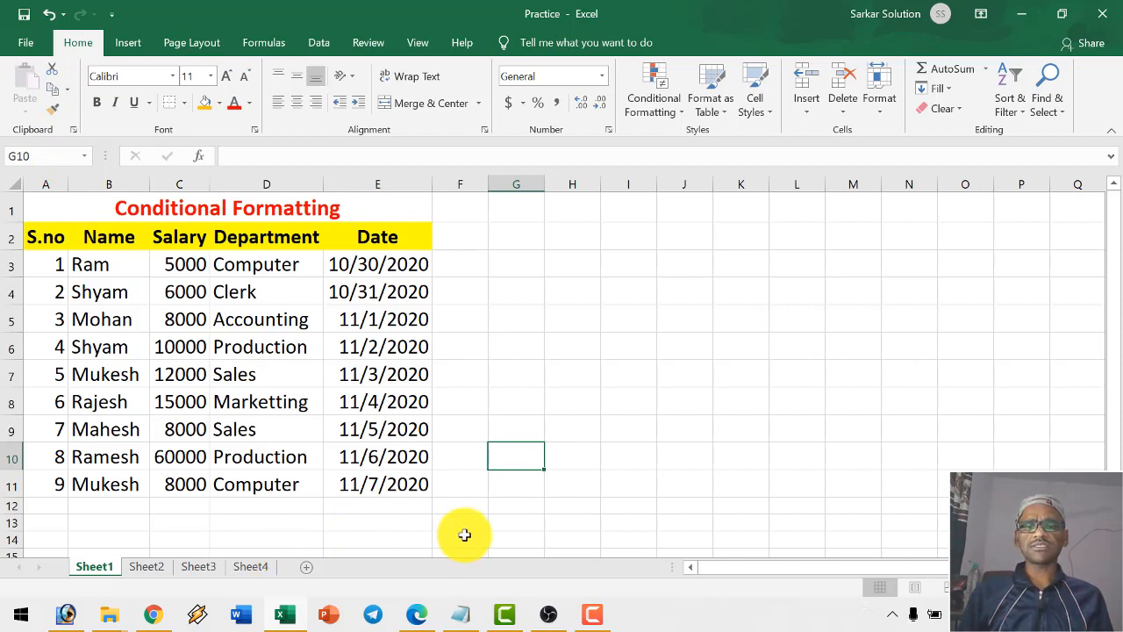
left_click(574, 430)
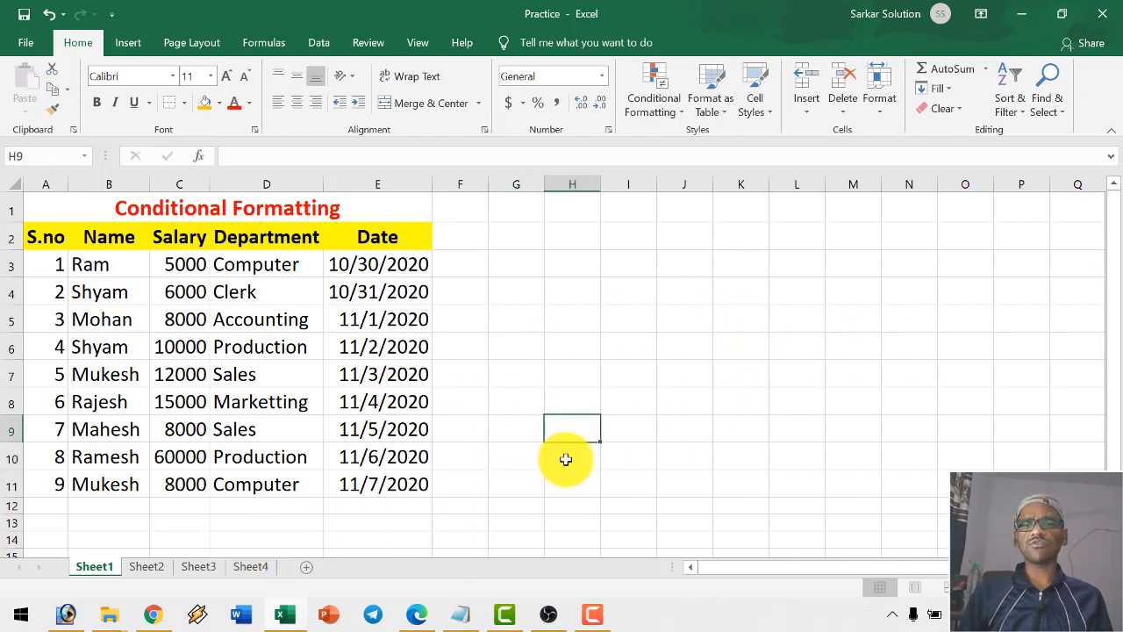
left_click(513, 299)
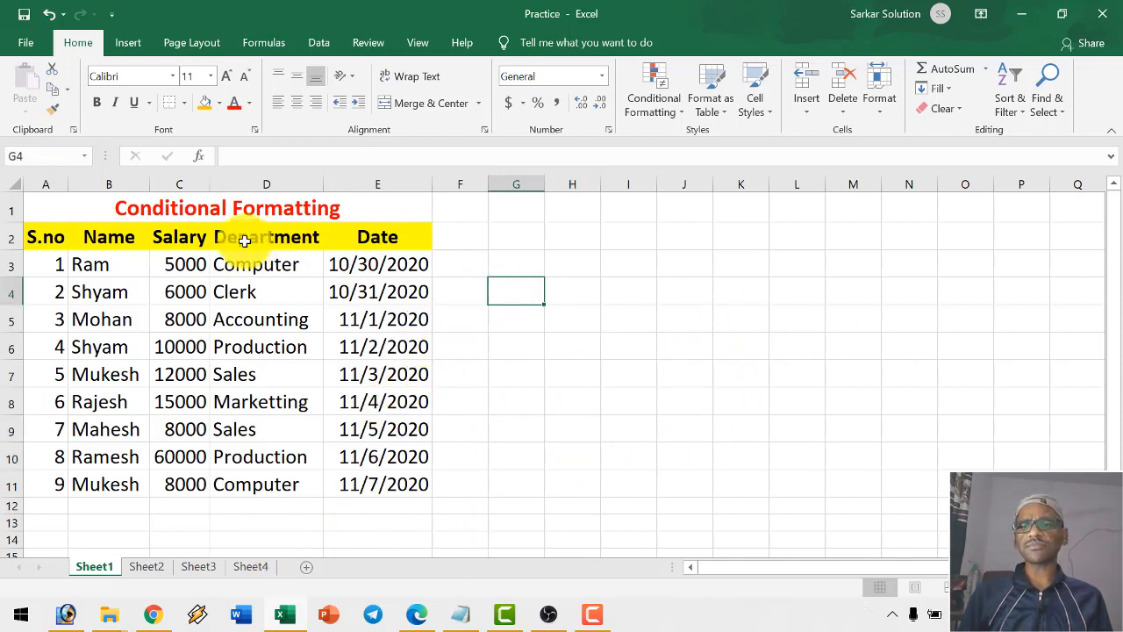
left_click(584, 309)
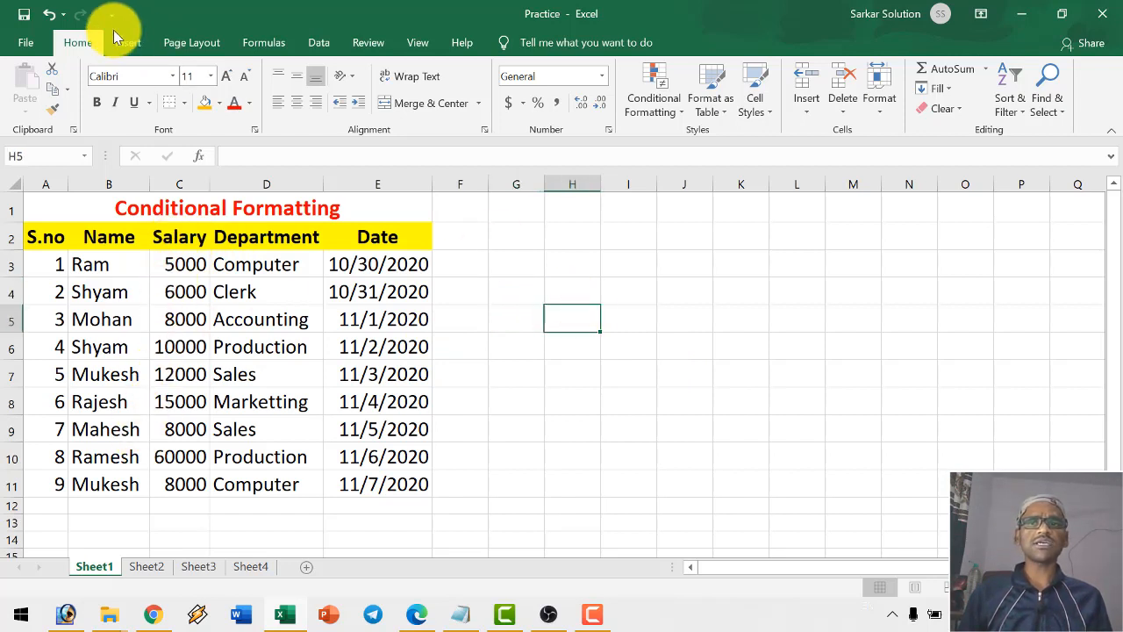
- Review the available options for conditional formatting, table formatting, cell styles, sorting and filtering, and find and select
left_click(648, 121)
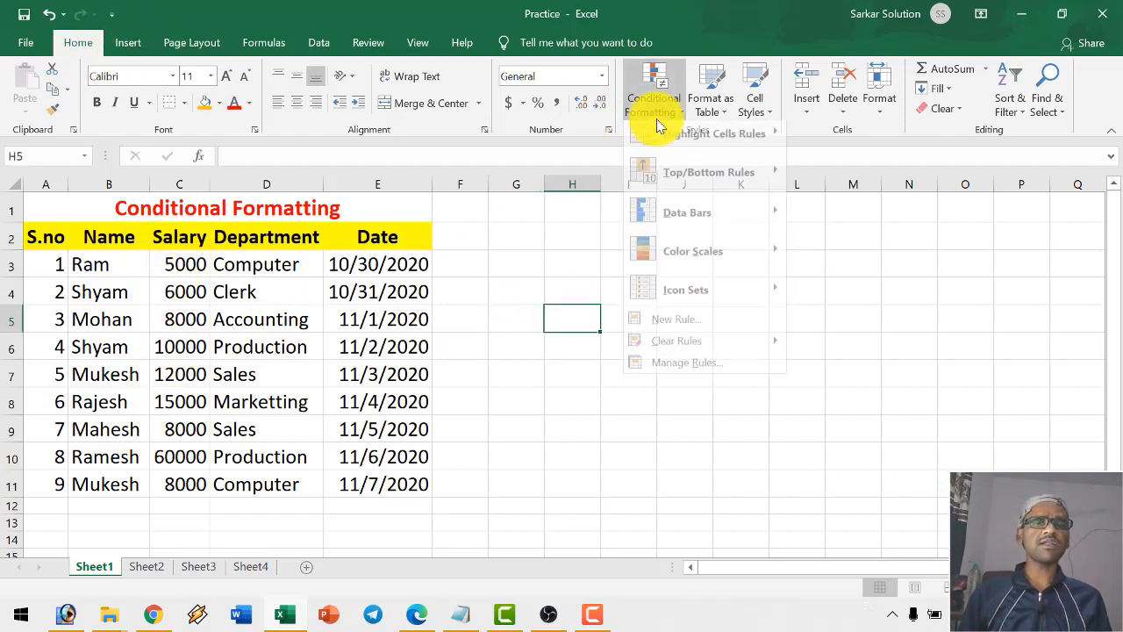
left_click(664, 112)
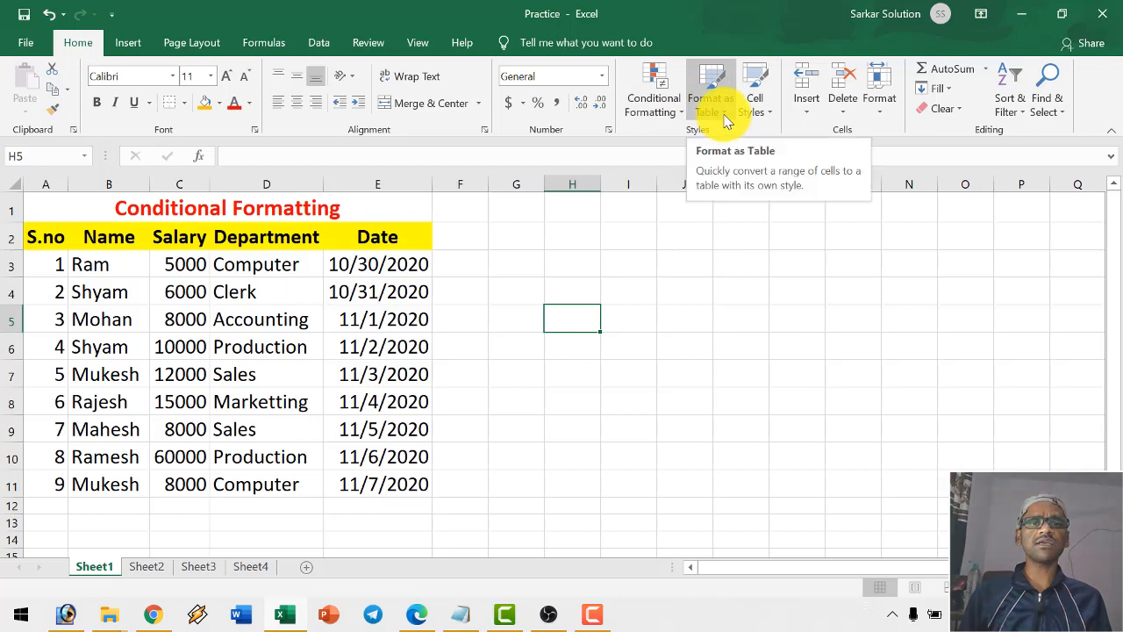
left_click(721, 116)
left_click(756, 111)
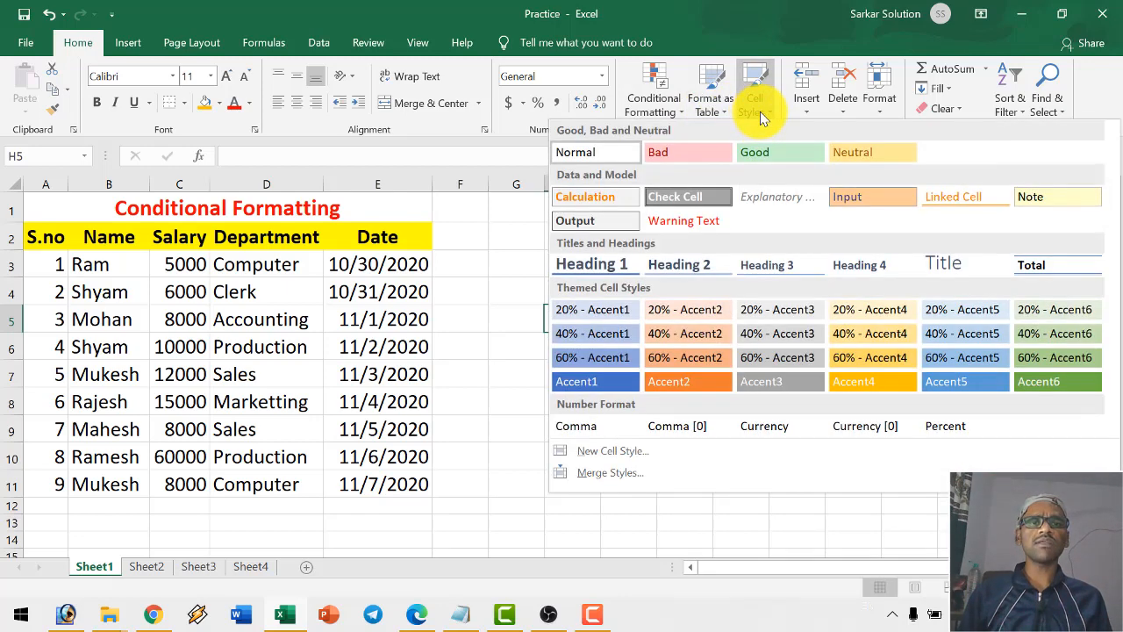
left_click(761, 111)
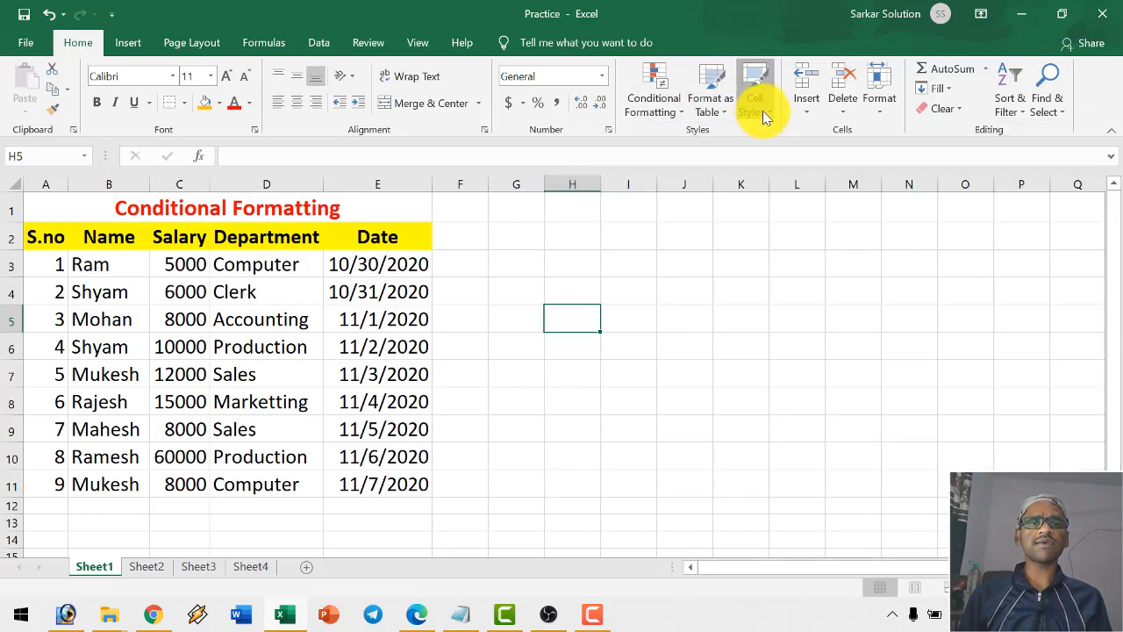
left_click(1011, 110)
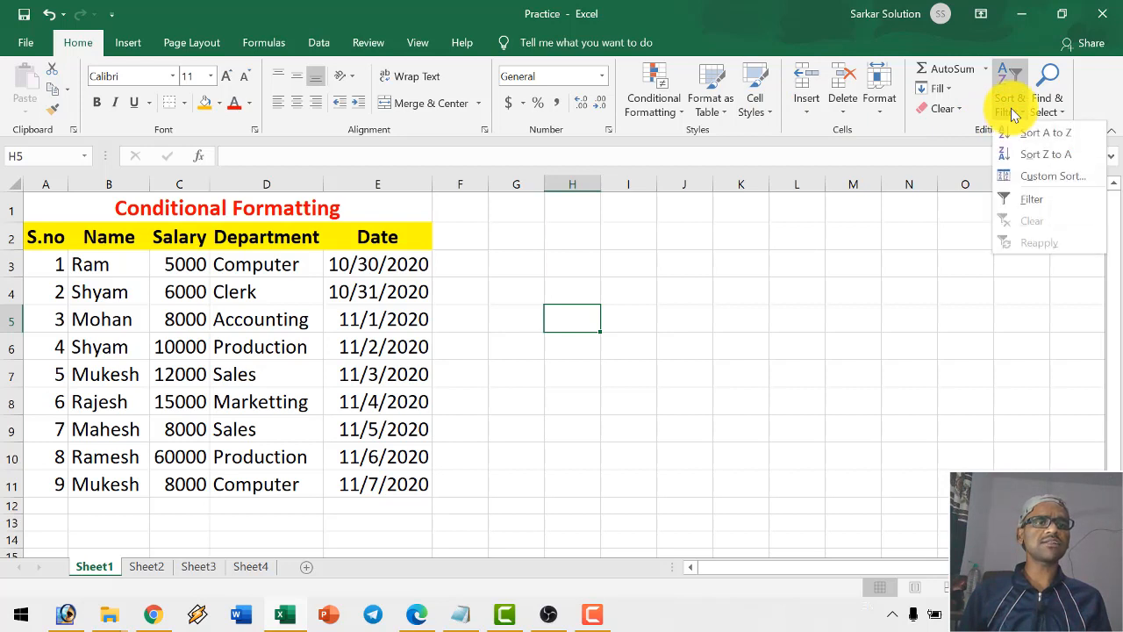
left_click(1013, 112)
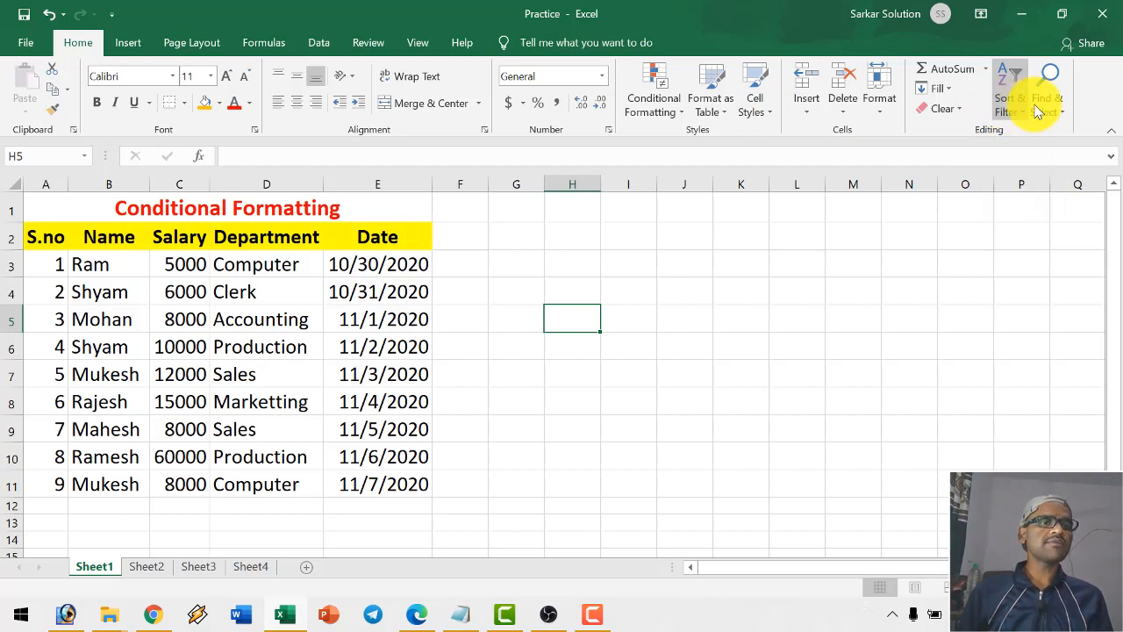
left_click(1050, 105)
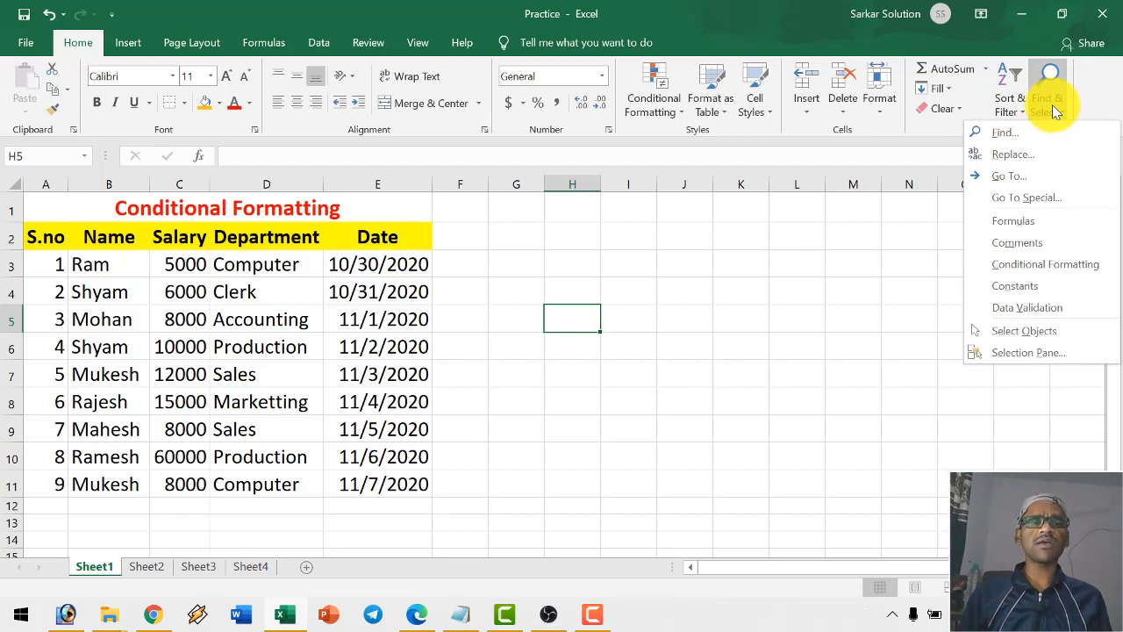
left_click(1052, 104)
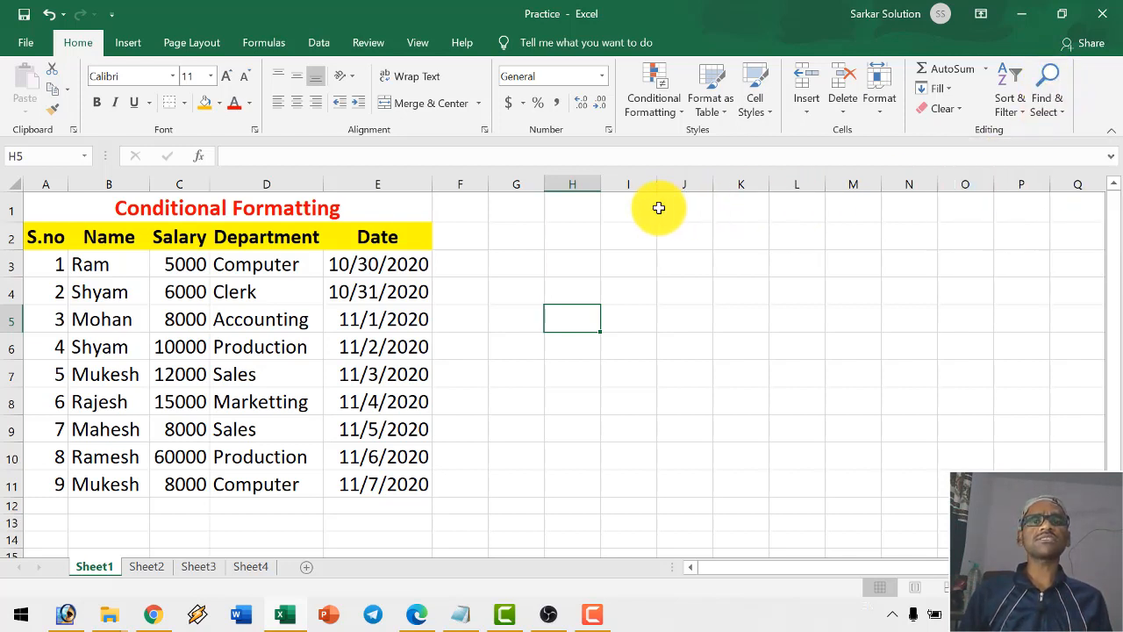
left_click(673, 112)
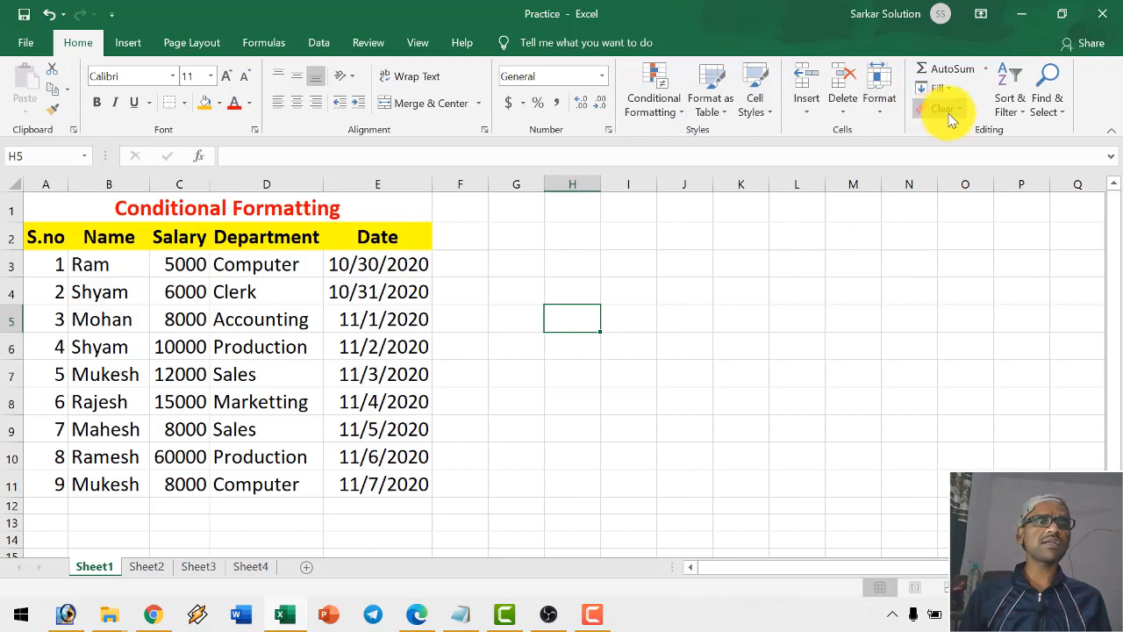
left_click(1009, 104)
left_click(1009, 108)
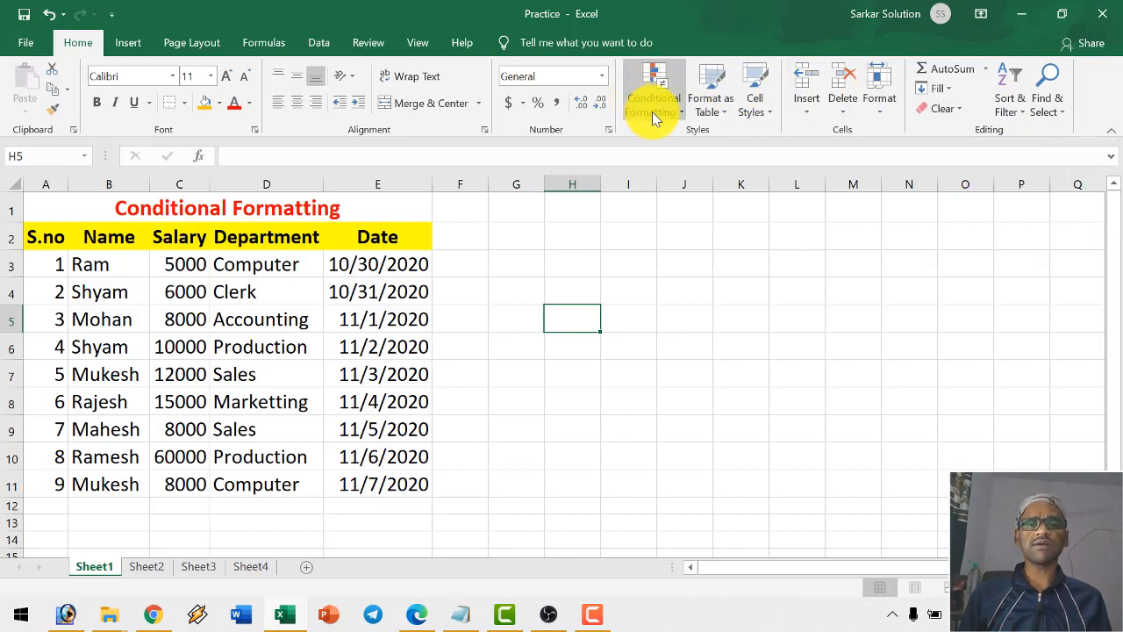
left_click(606, 366)
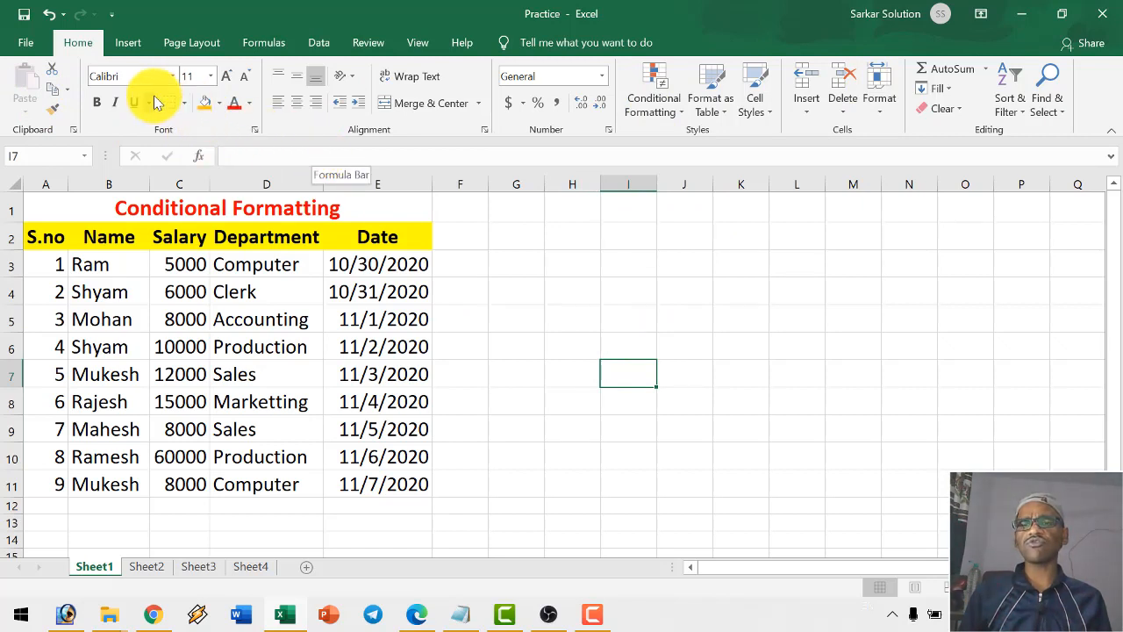
left_click(509, 268)
left_click(459, 233)
left_click(469, 264)
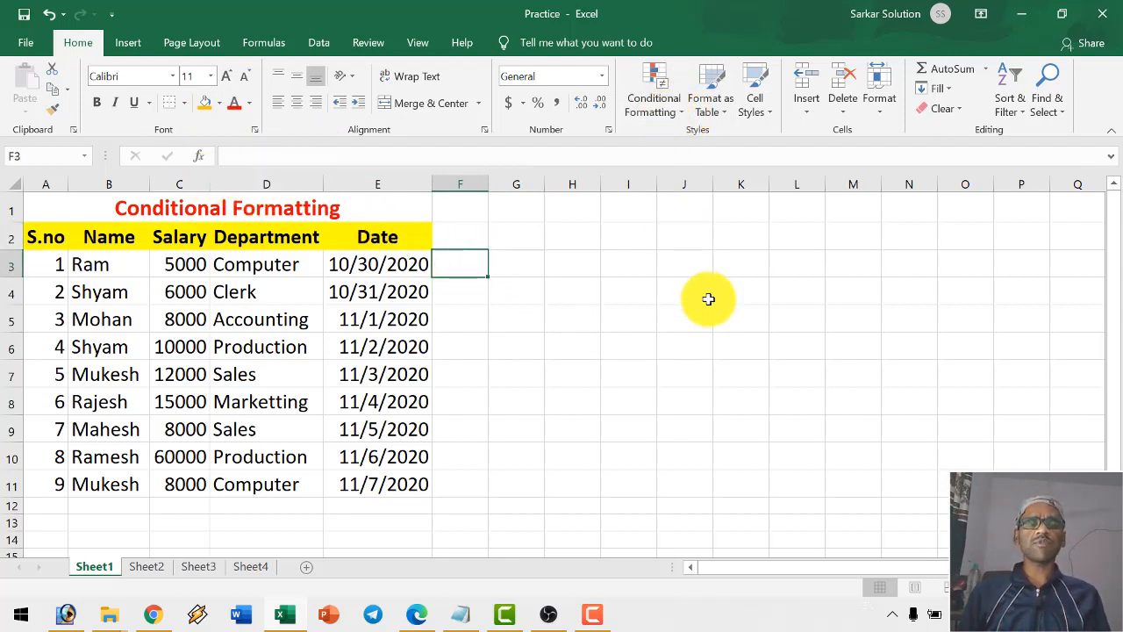
left_click(644, 283)
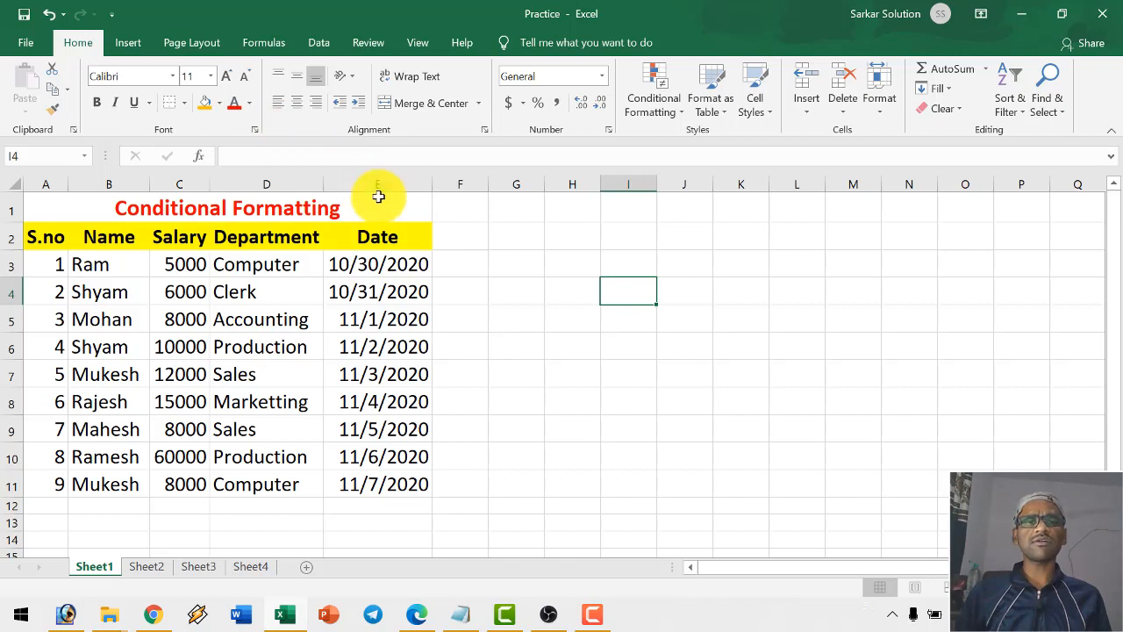
left_click(530, 259)
left_click(614, 281)
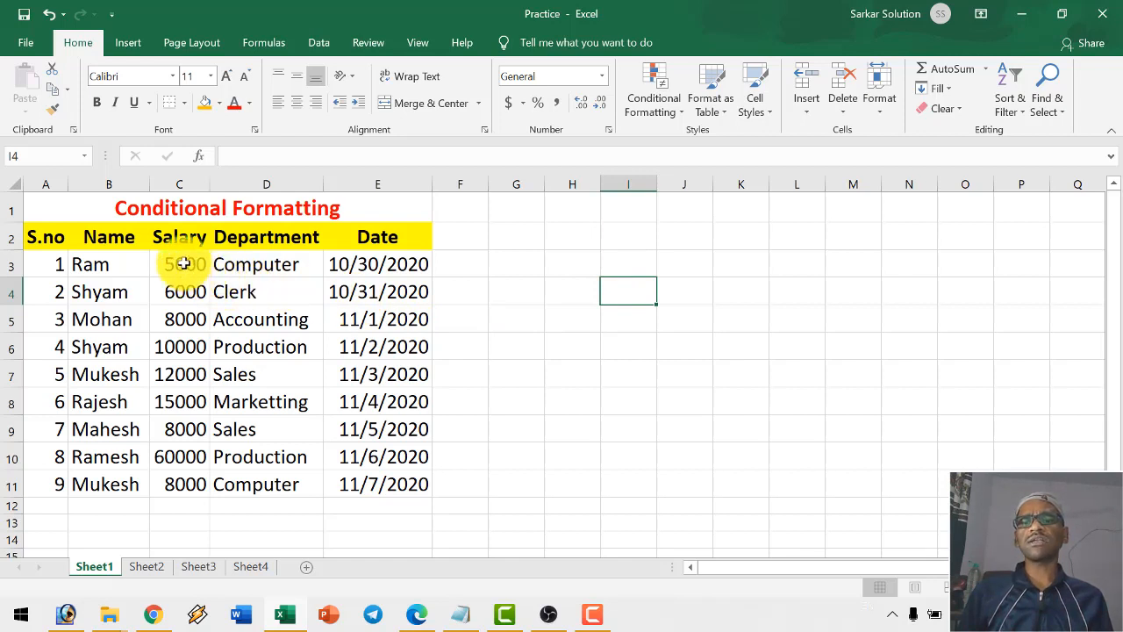
left_click_drag(184, 263, 180, 478)
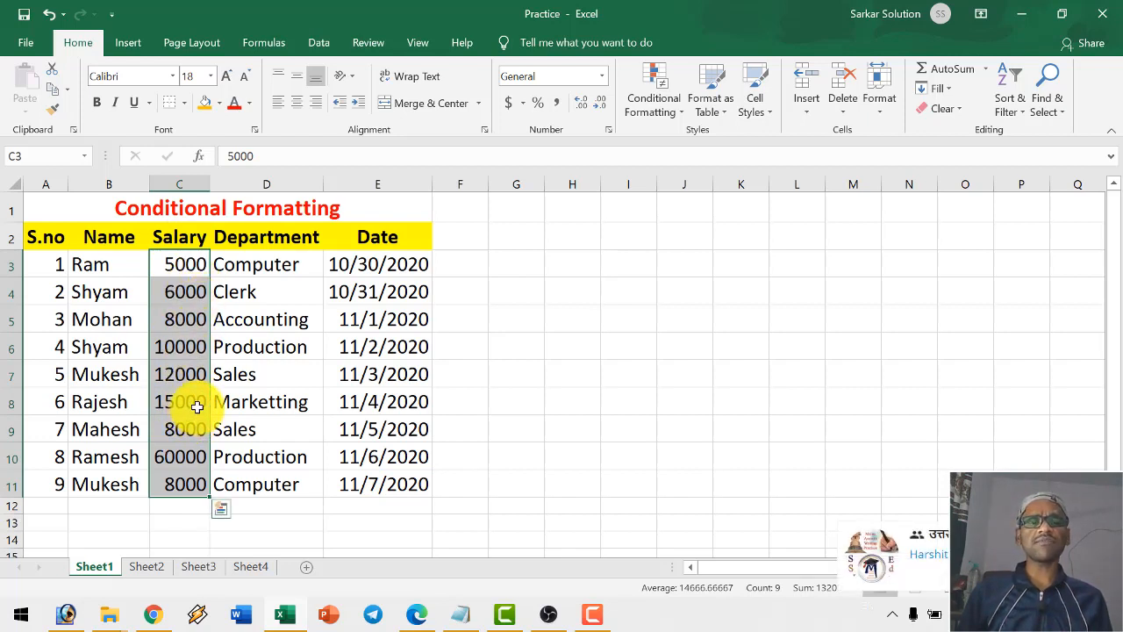
- Dismiss the desktop notification and turn off the computer's Wi-Fi
left_click(1104, 535)
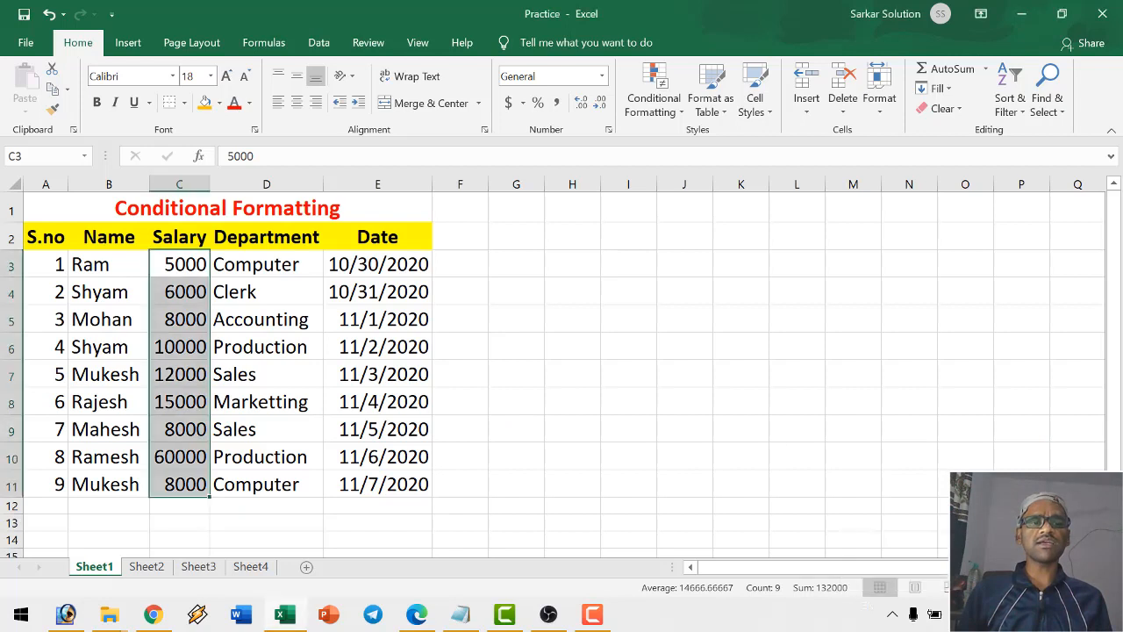
left_click(951, 611)
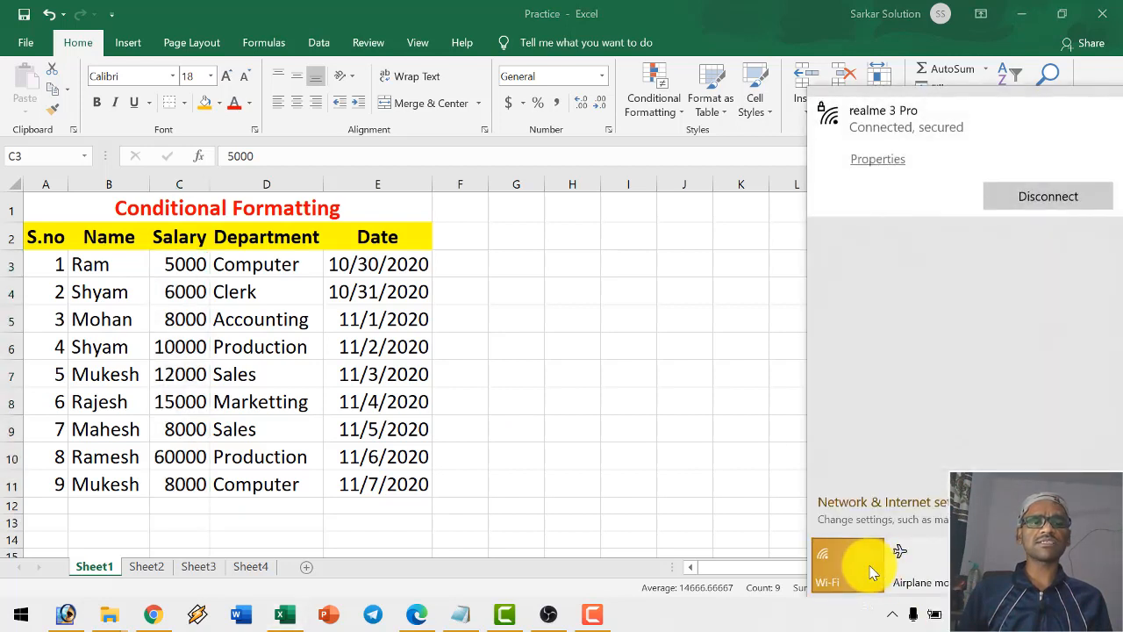
left_click(856, 566)
left_click(653, 452)
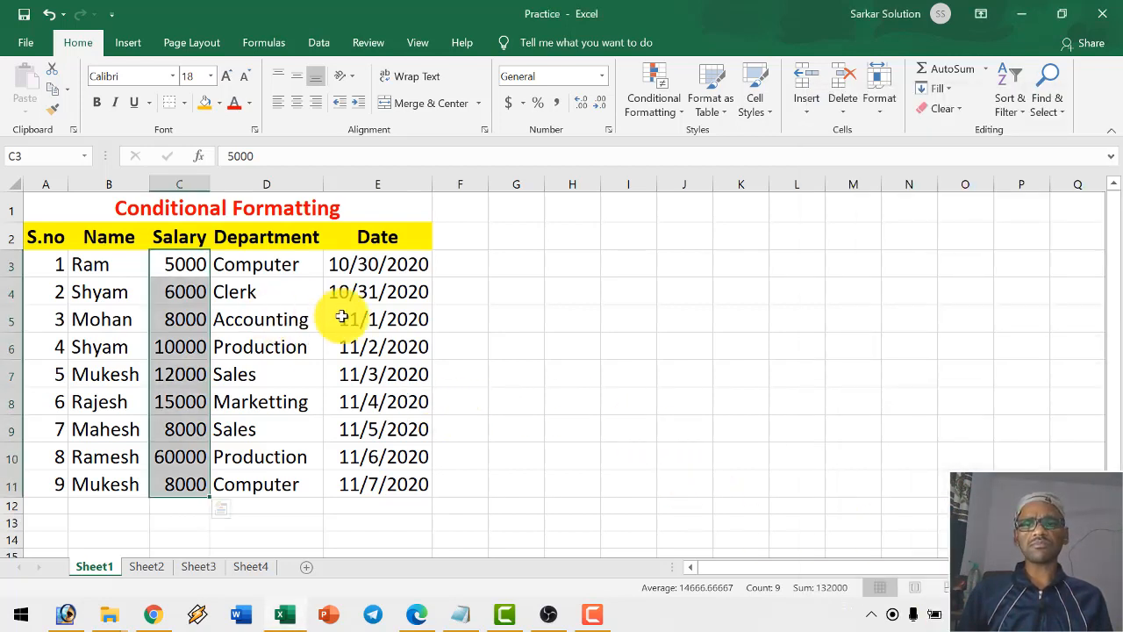
- Select the Department entries D3:D11 and examine the Highlight Cells, Top/Bottom, Data Bars and Color Scales conditional formatting options
left_click(189, 264)
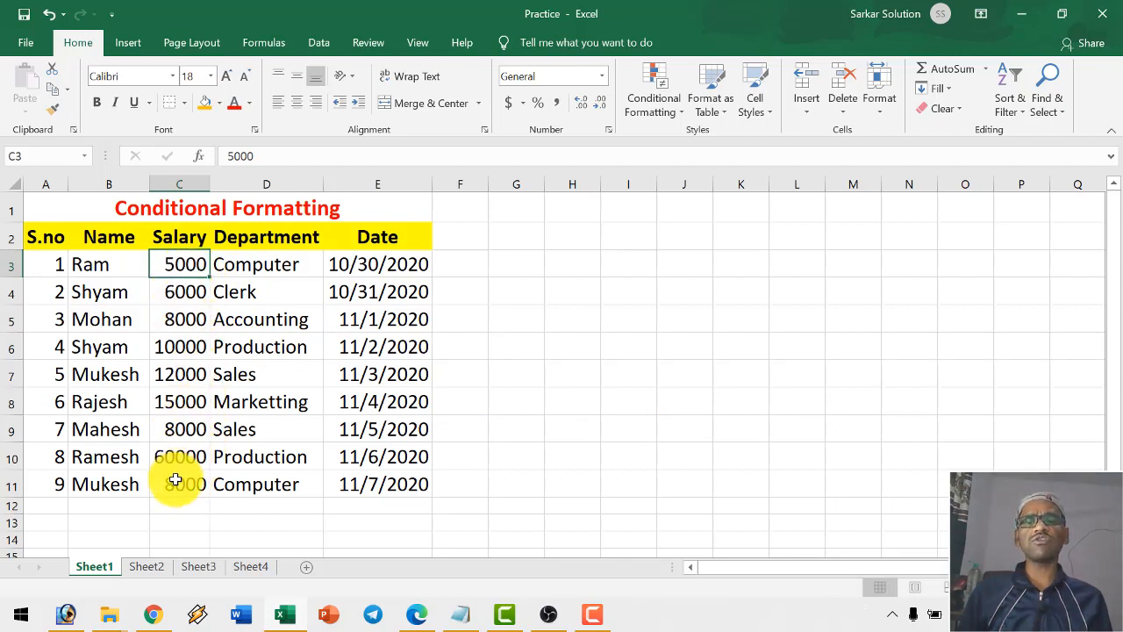
left_click(276, 290)
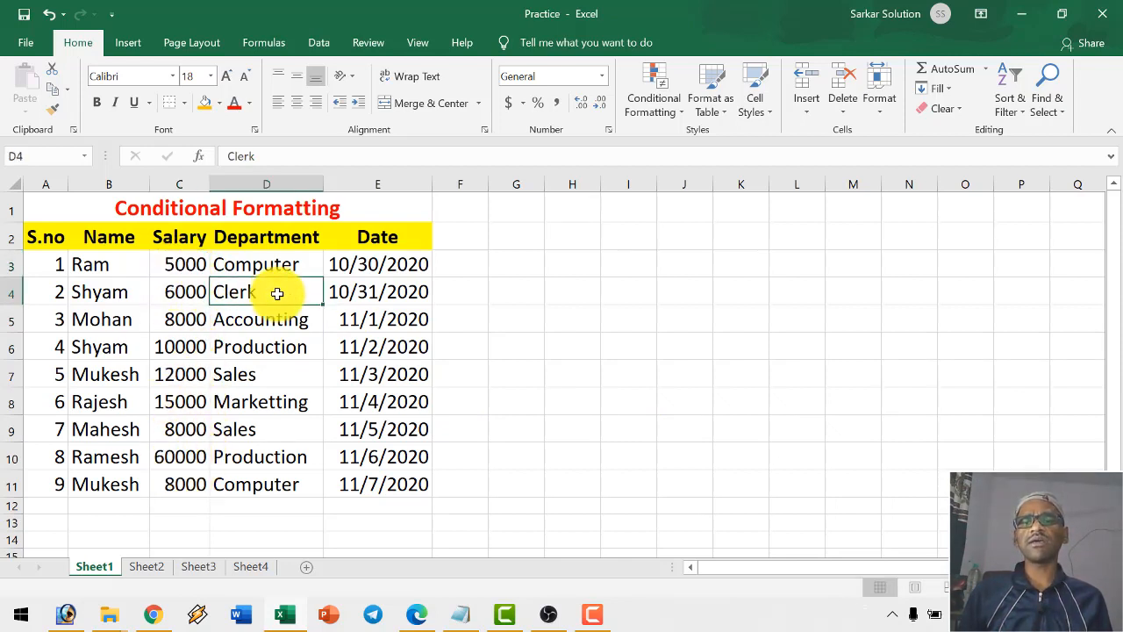
left_click_drag(268, 260, 250, 474)
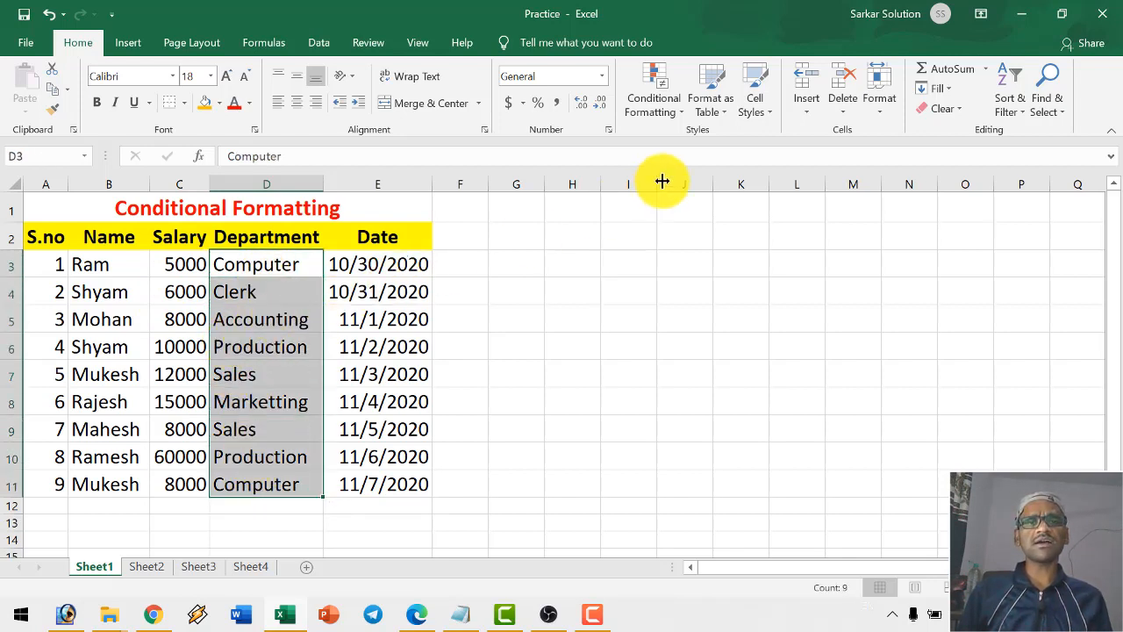
left_click(661, 105)
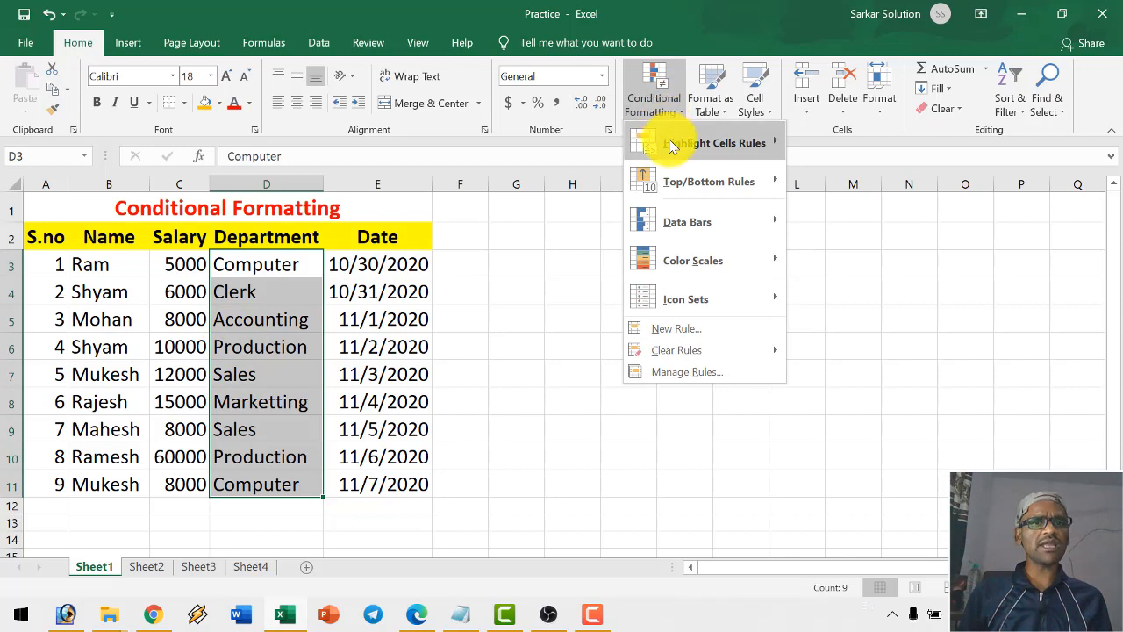
mouse_move(693, 145)
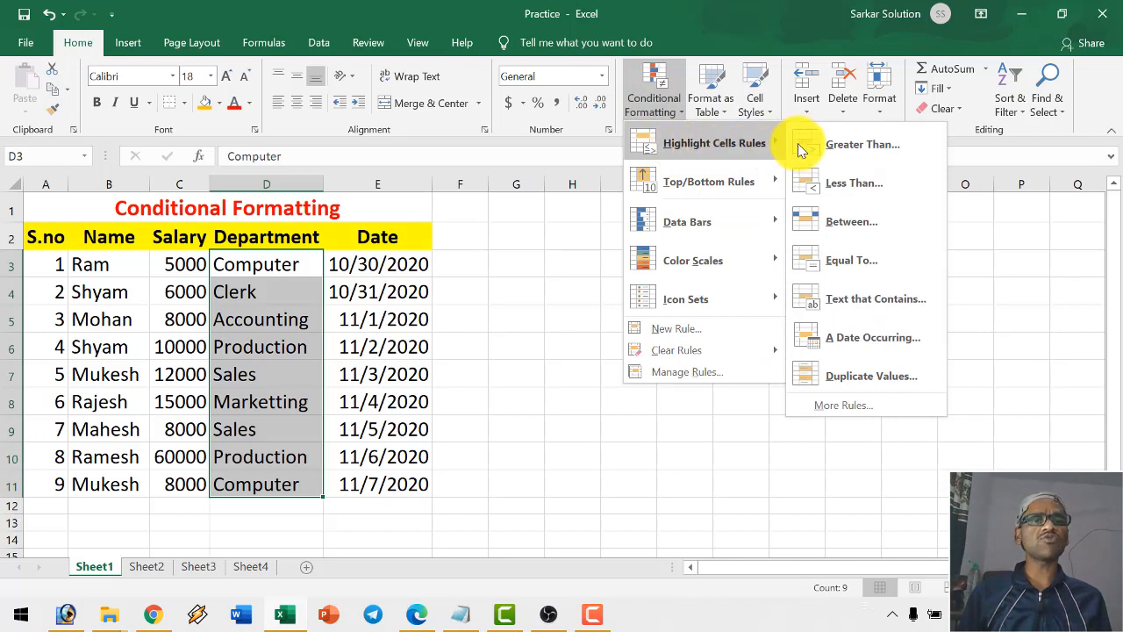
mouse_move(658, 188)
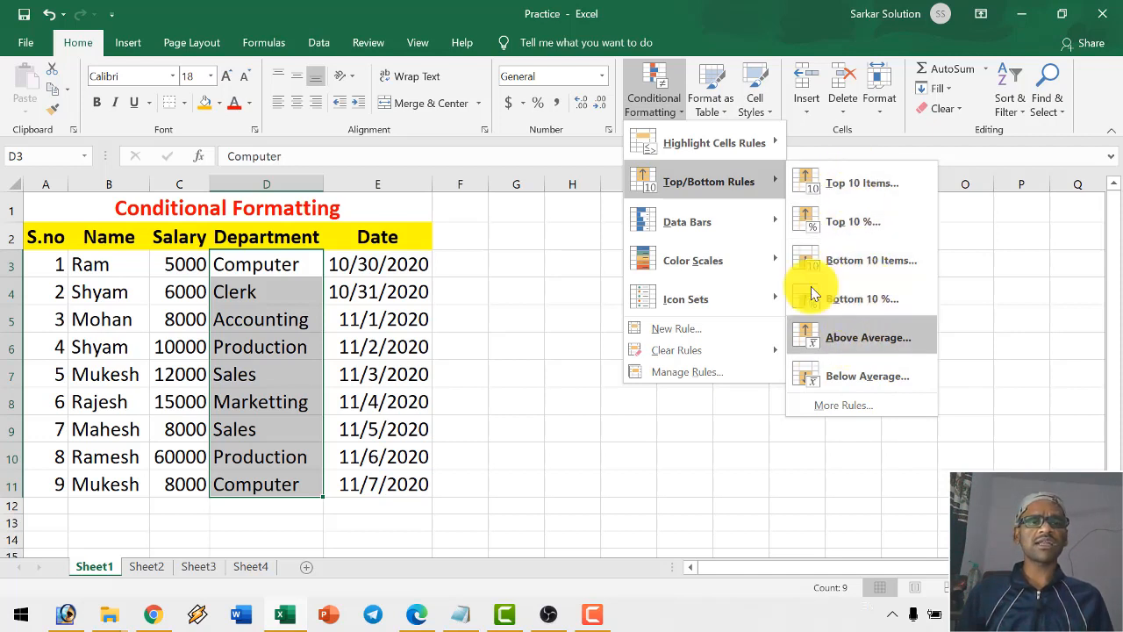
mouse_move(733, 225)
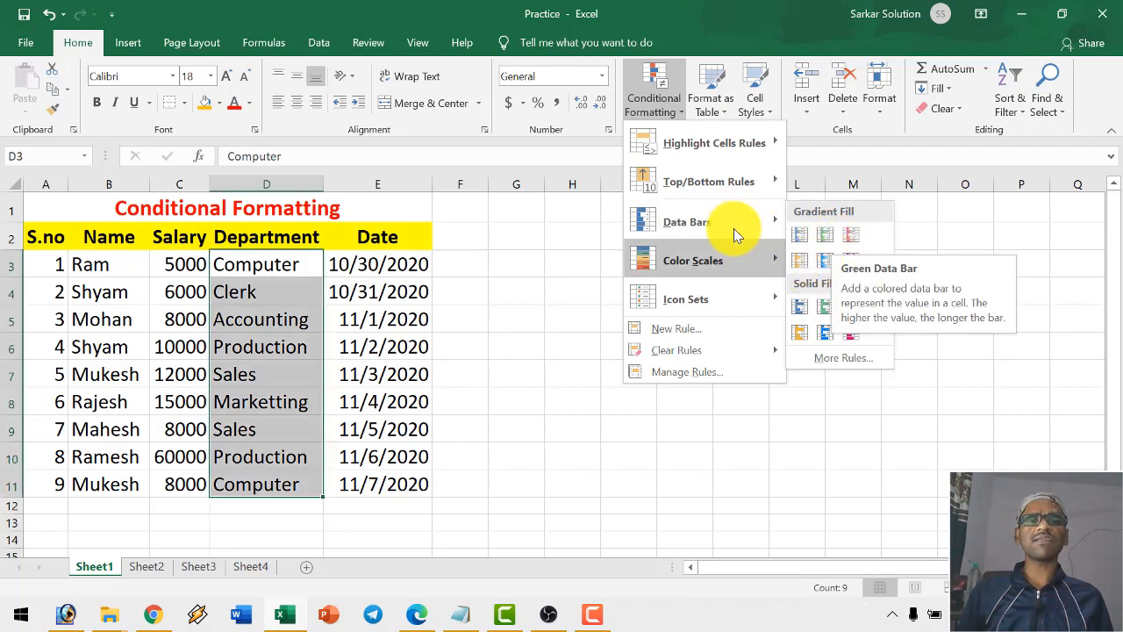
mouse_move(706, 260)
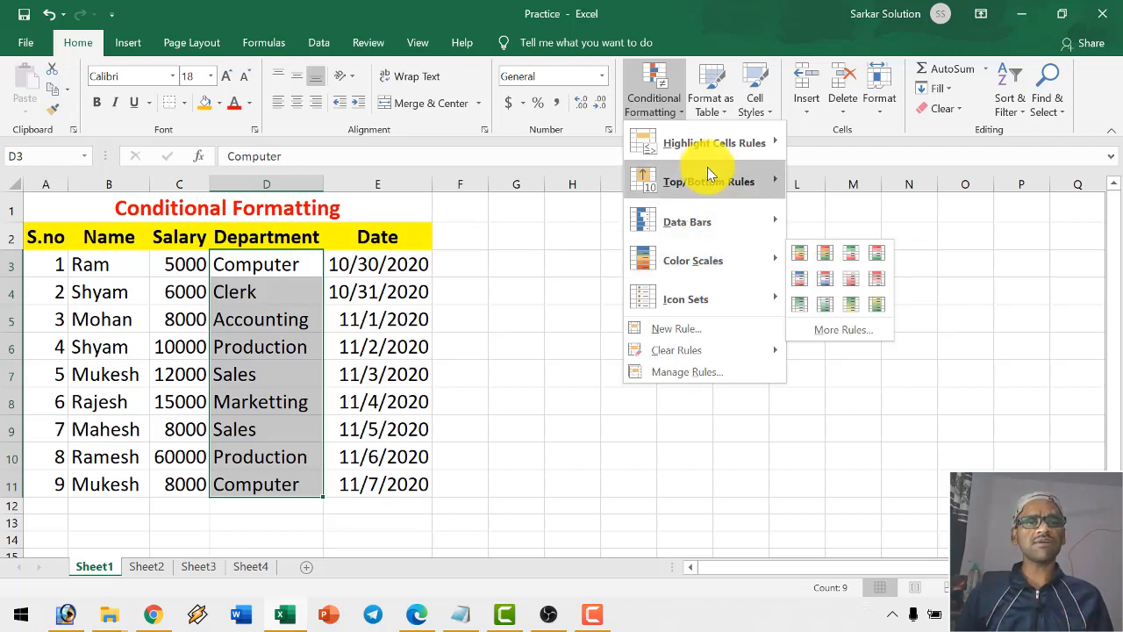
left_click(664, 98)
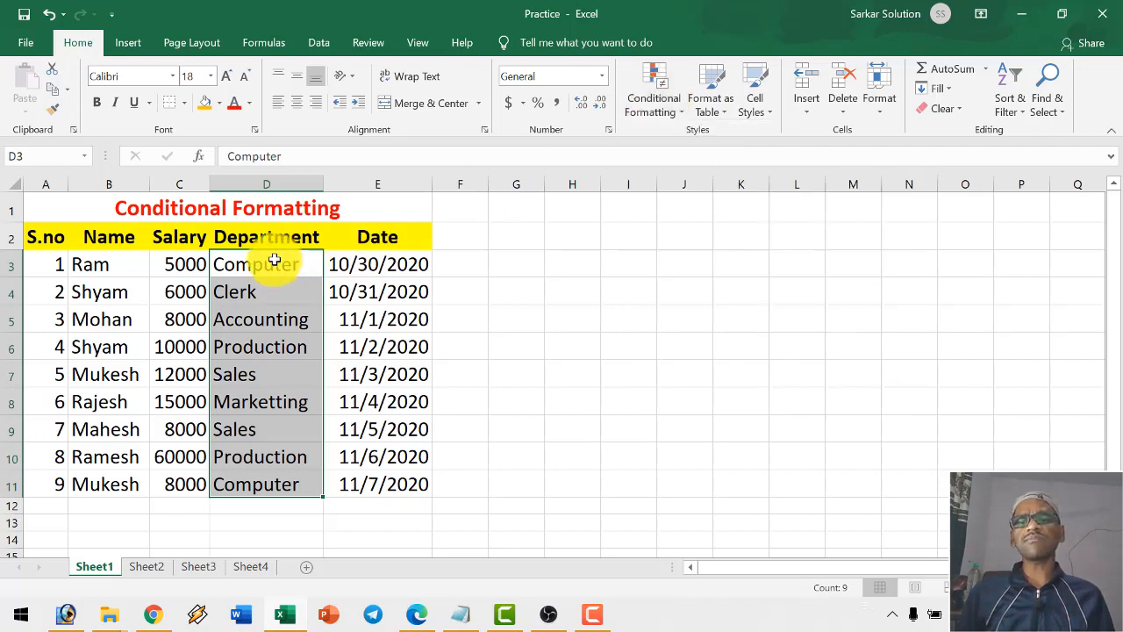
left_click(166, 257)
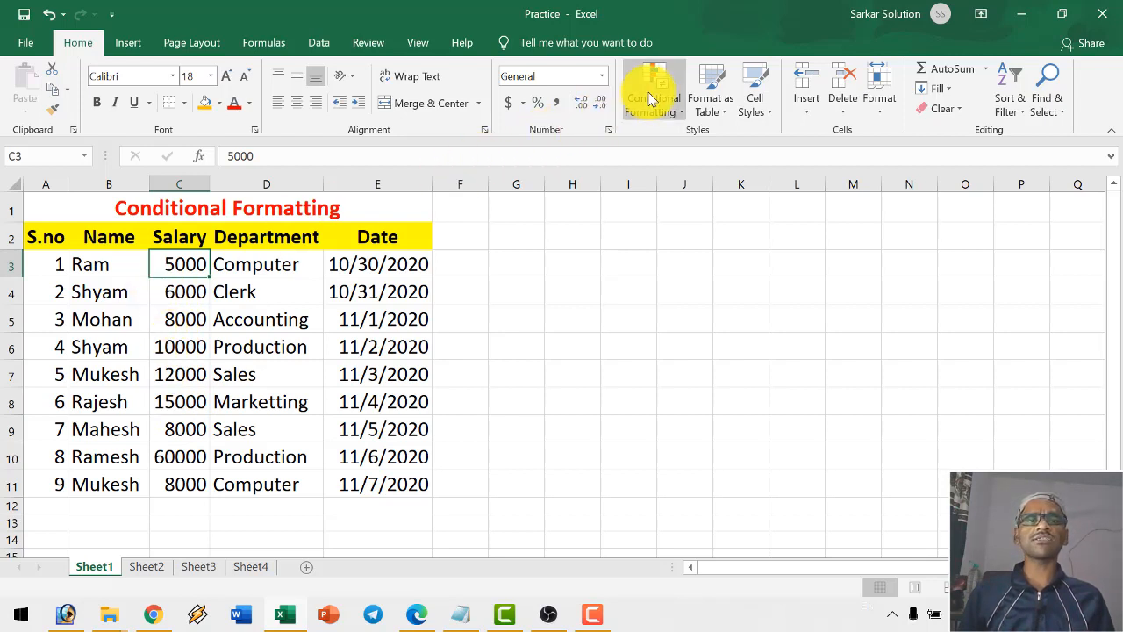
left_click(223, 352)
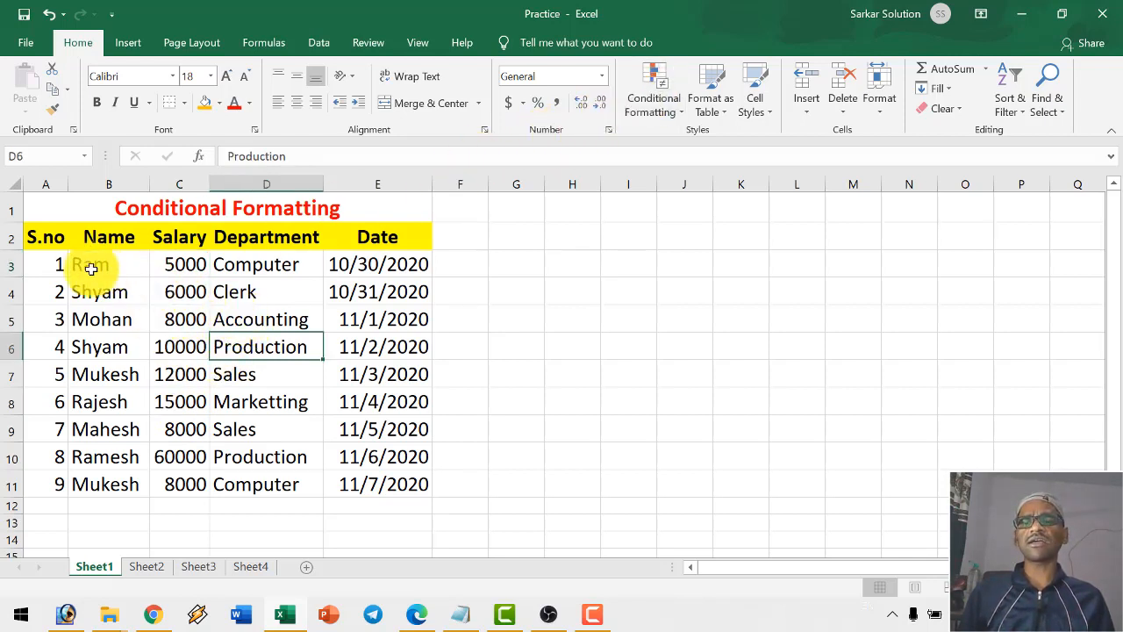
left_click(271, 422)
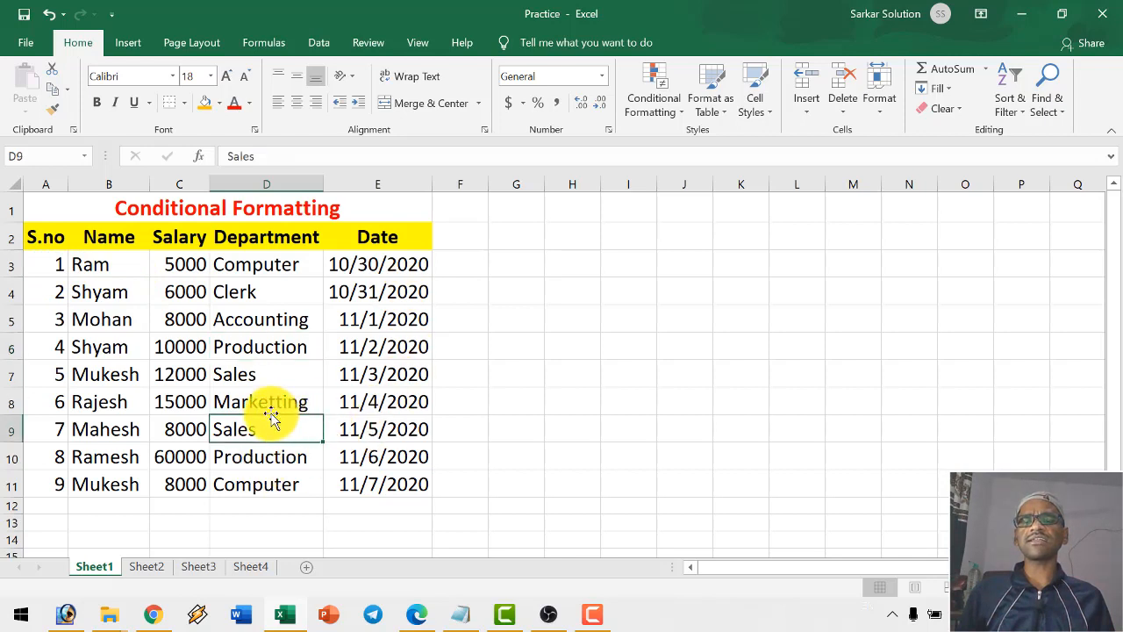
left_click(193, 364)
left_click_drag(48, 237, 59, 480)
left_click(175, 428)
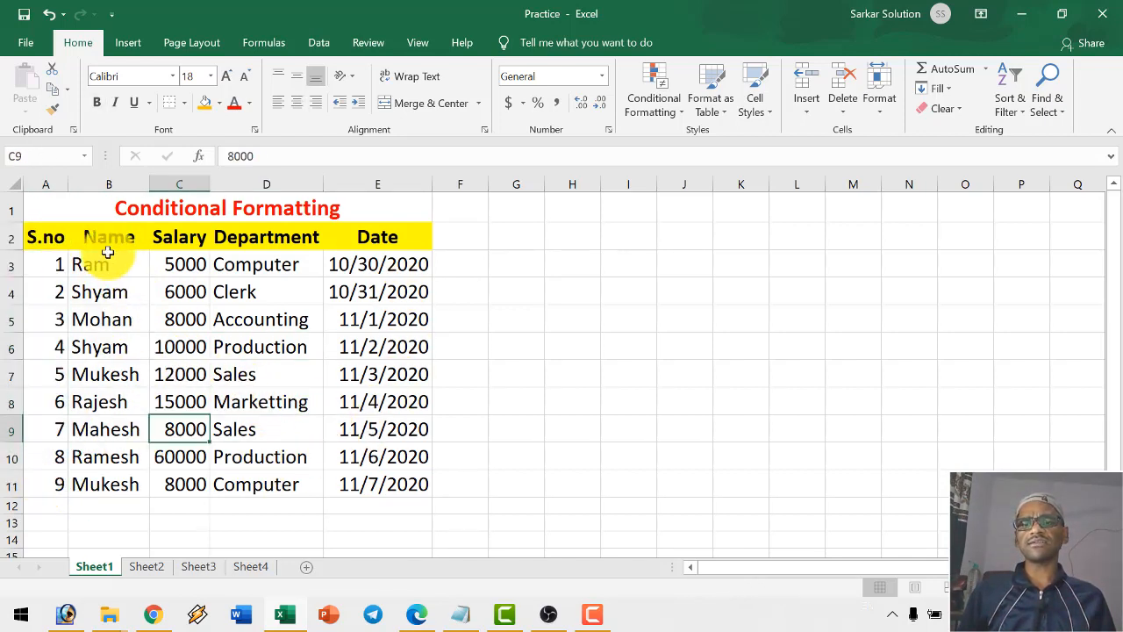
- Examine the employee table's Name, Salary, Department and Date columns and the entries beneath each heading
left_click(112, 240)
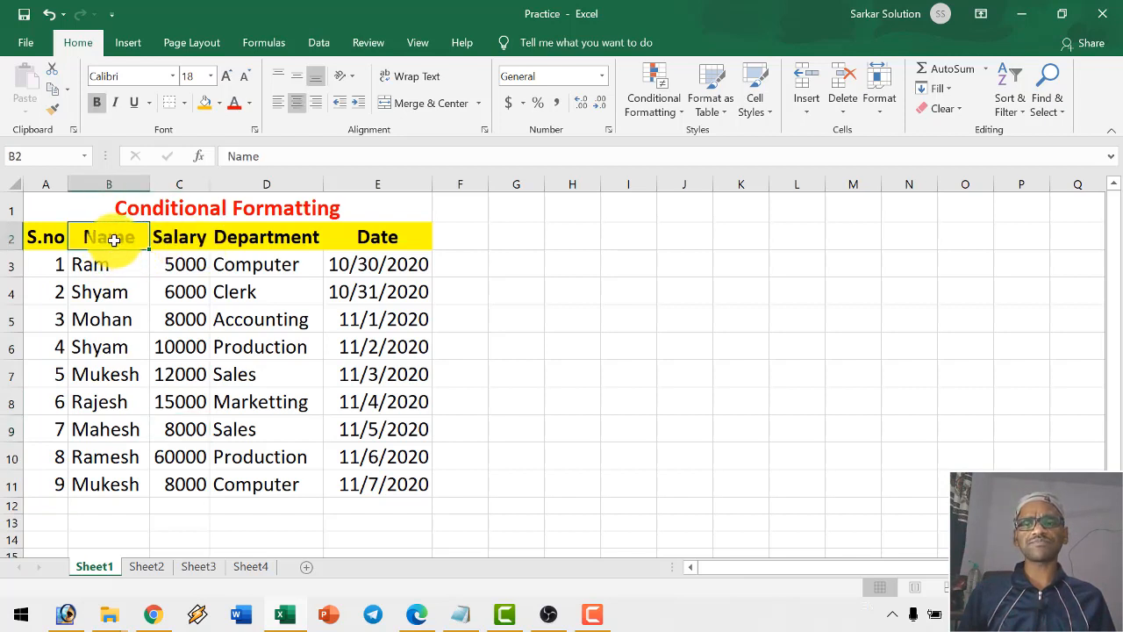
left_click_drag(104, 263, 117, 486)
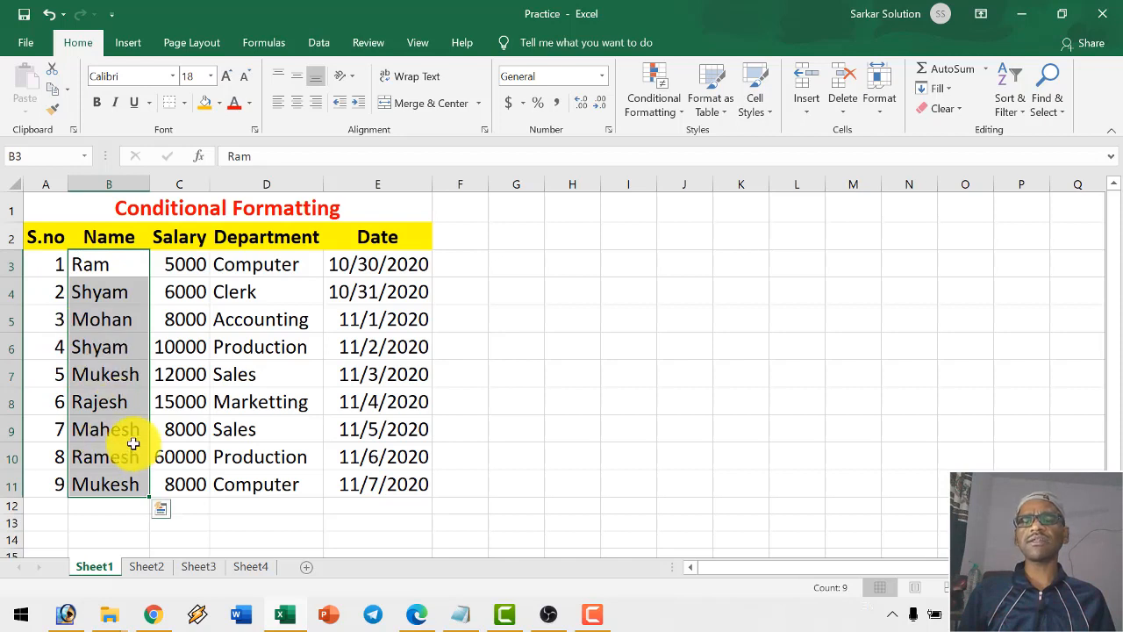
left_click(221, 265)
left_click(182, 259)
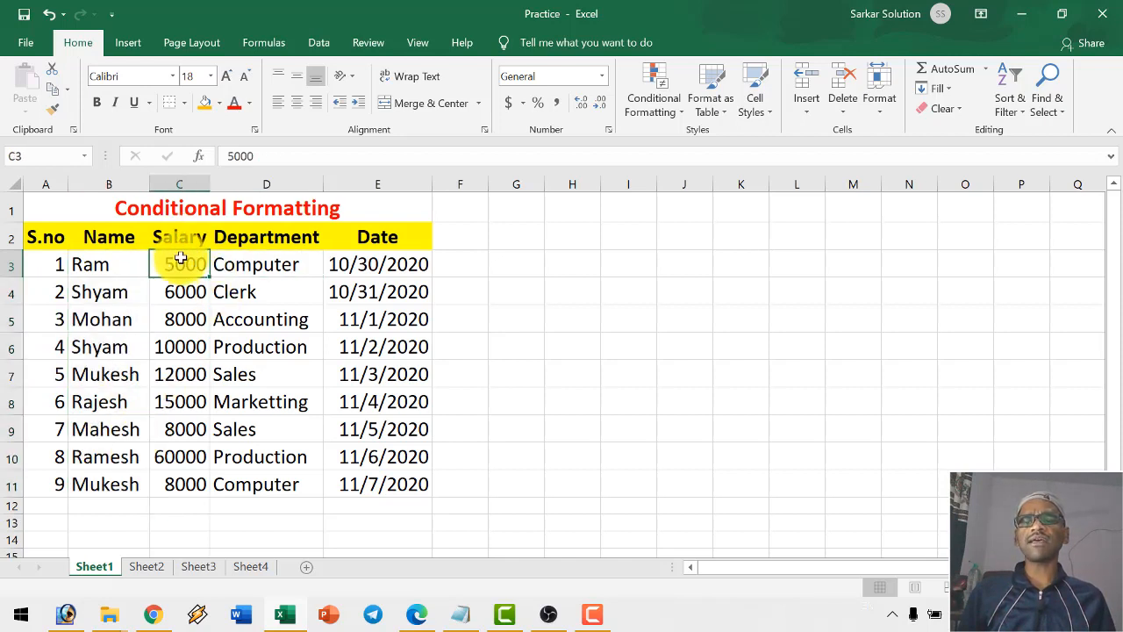
left_click_drag(178, 265, 181, 480)
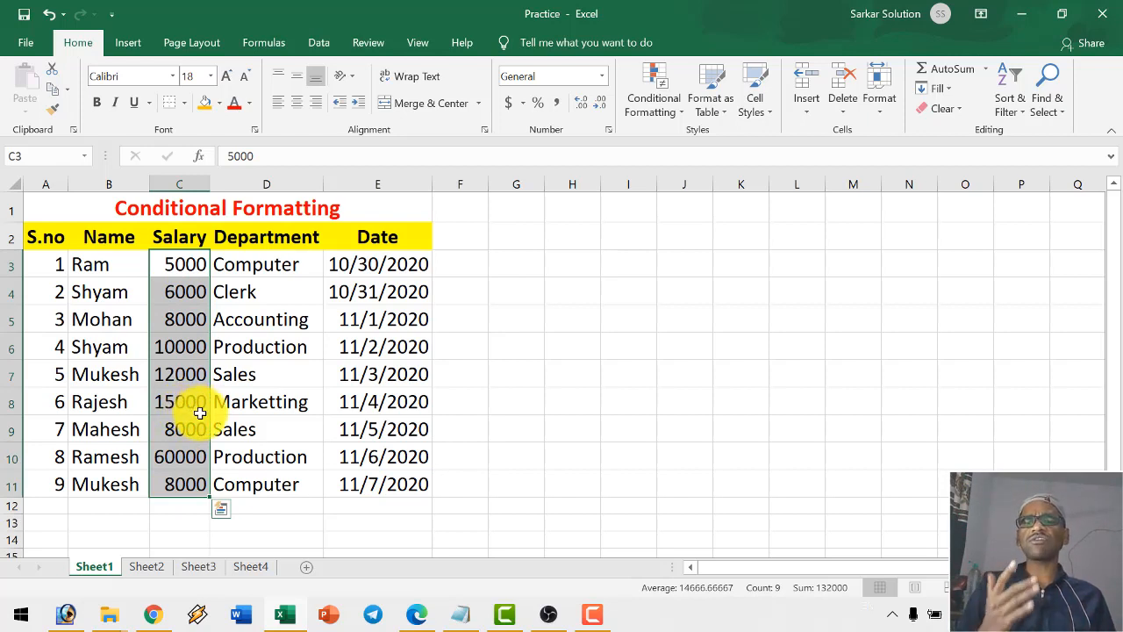
left_click(269, 283)
left_click(268, 256)
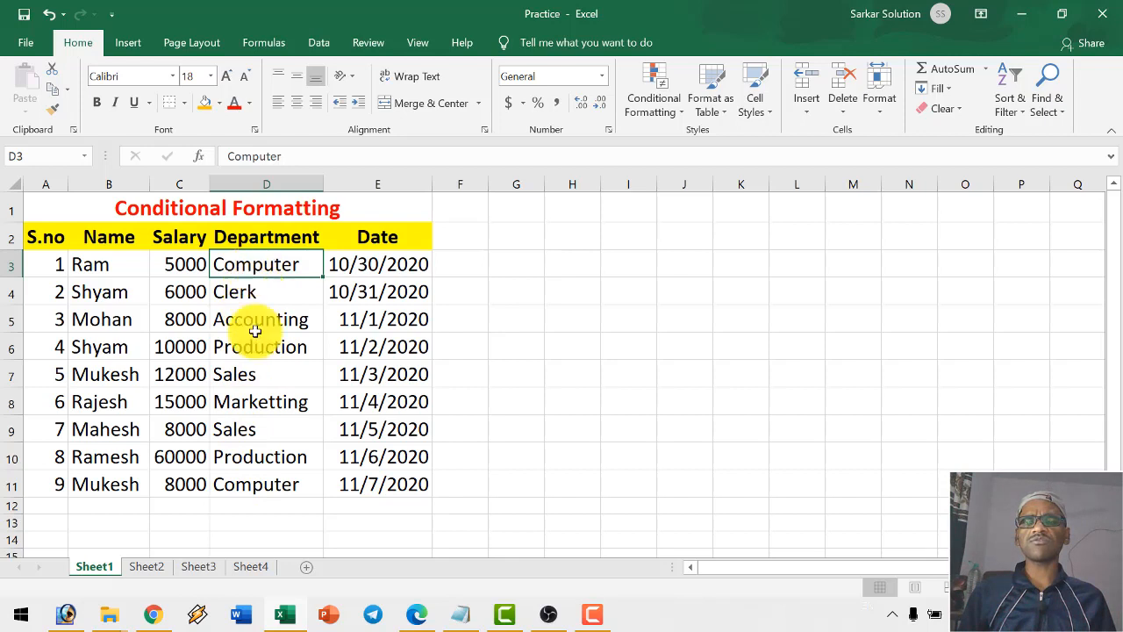
left_click(363, 263)
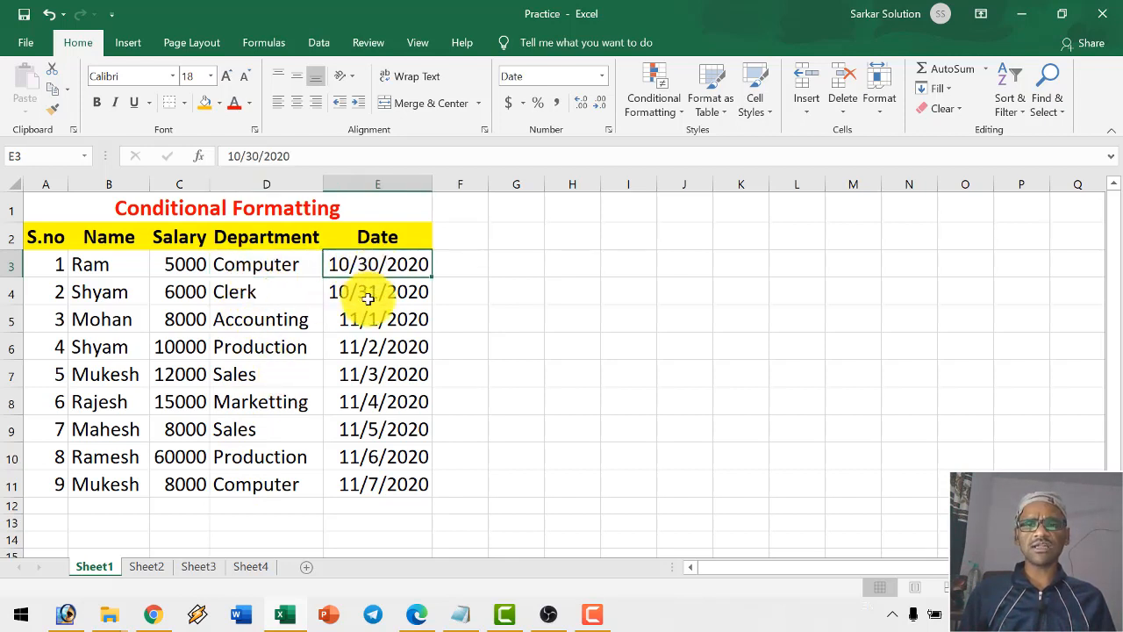
left_click_drag(370, 321, 368, 483)
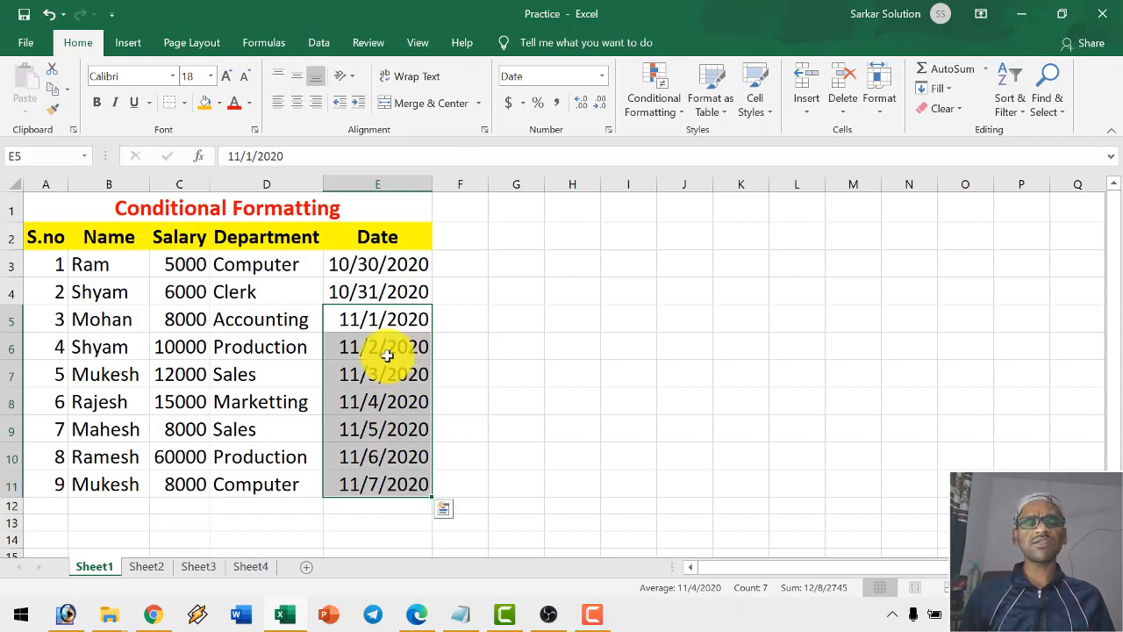
left_click(389, 309)
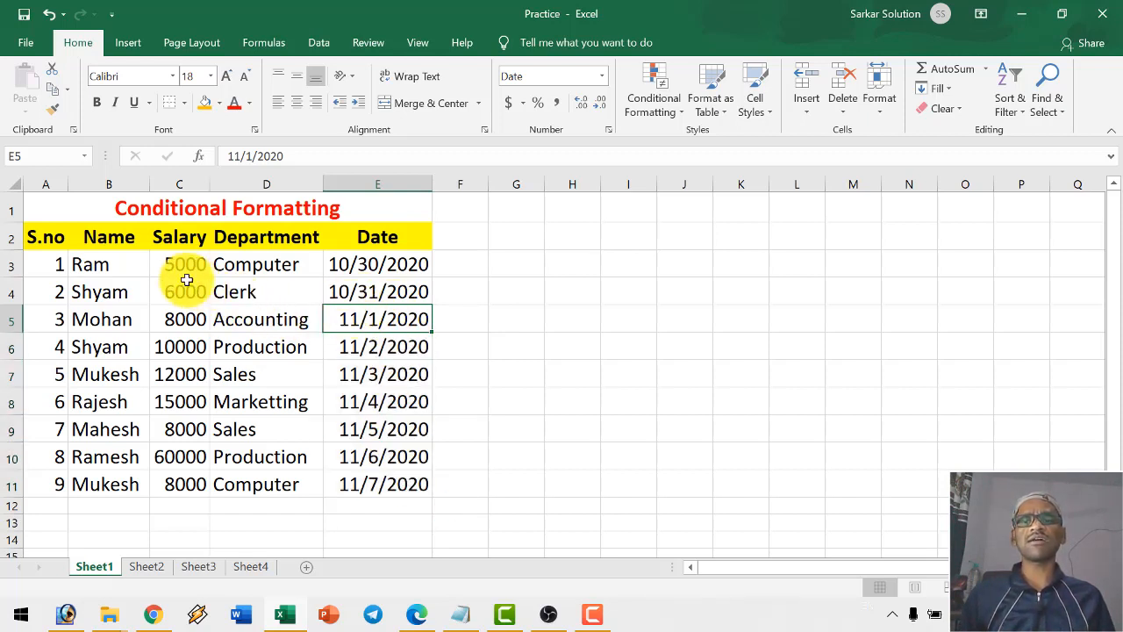
- Select the Salary values C3:C11 and view the available conditional formatting rule types
left_click_drag(175, 264, 158, 481)
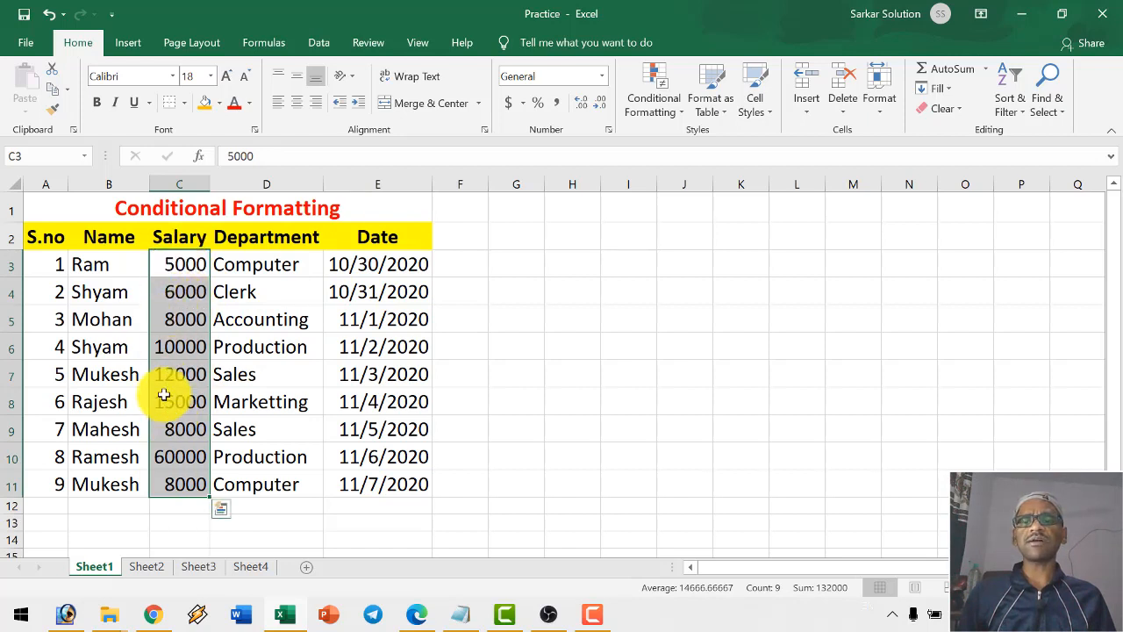
left_click(662, 114)
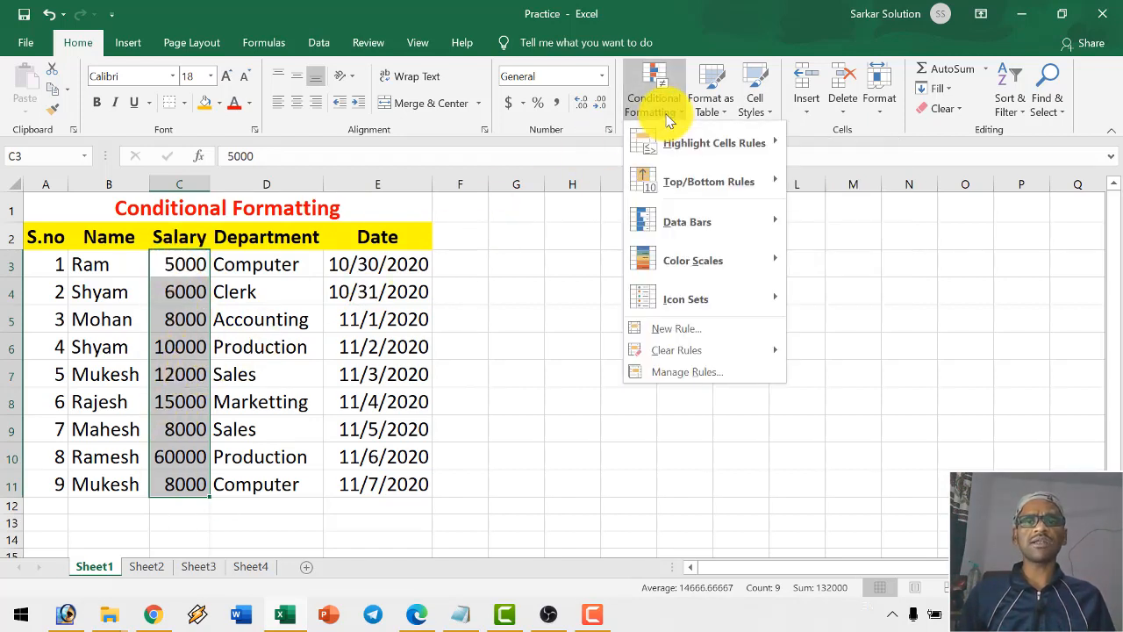
left_click(88, 46)
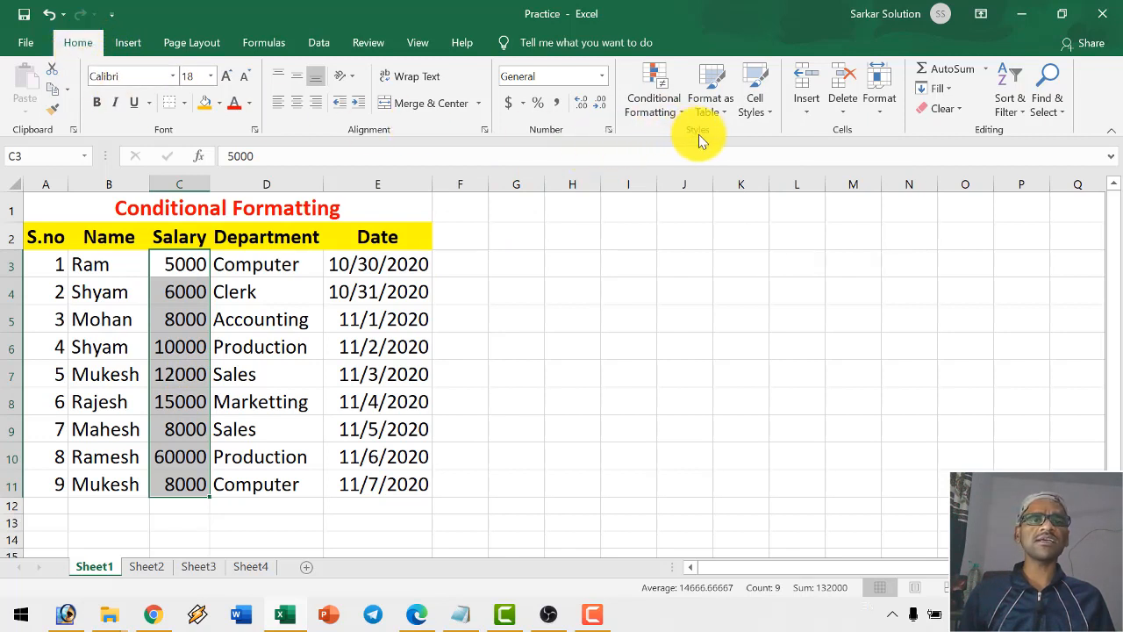
- Set up a Greater Than highlight rule with a threshold of 10000 for the selected salaries
left_click(662, 105)
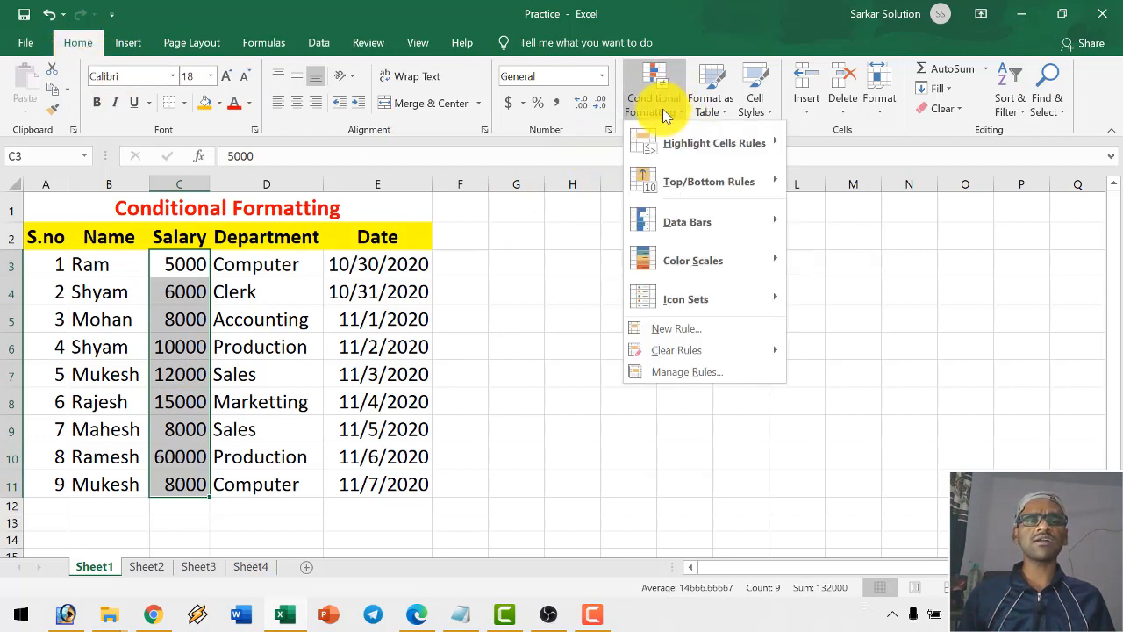
mouse_move(664, 146)
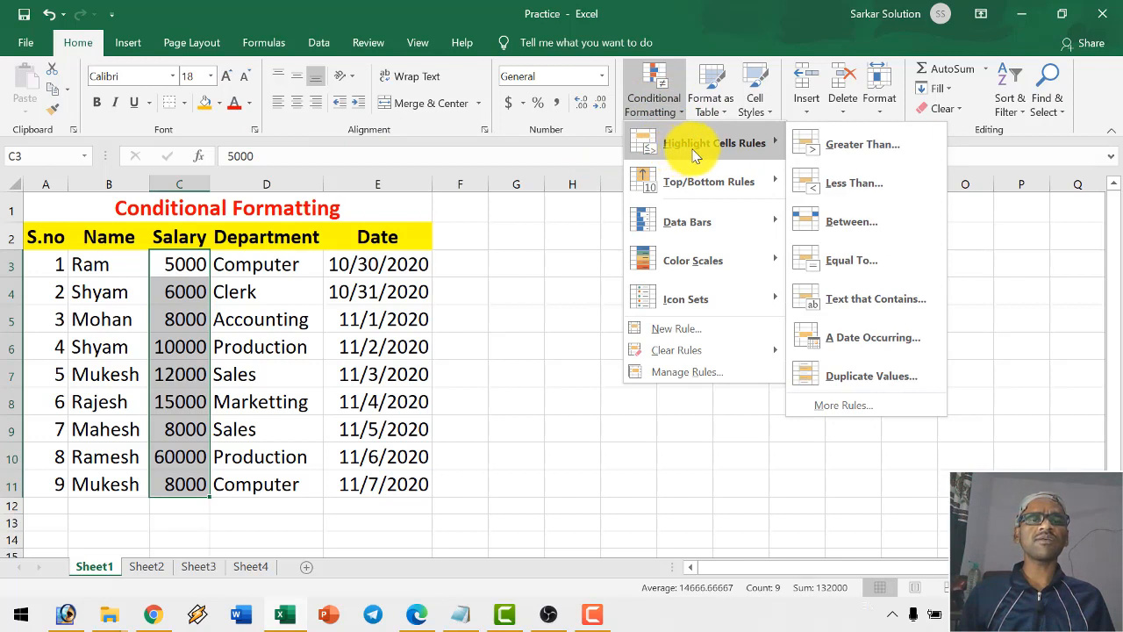
left_click(860, 147)
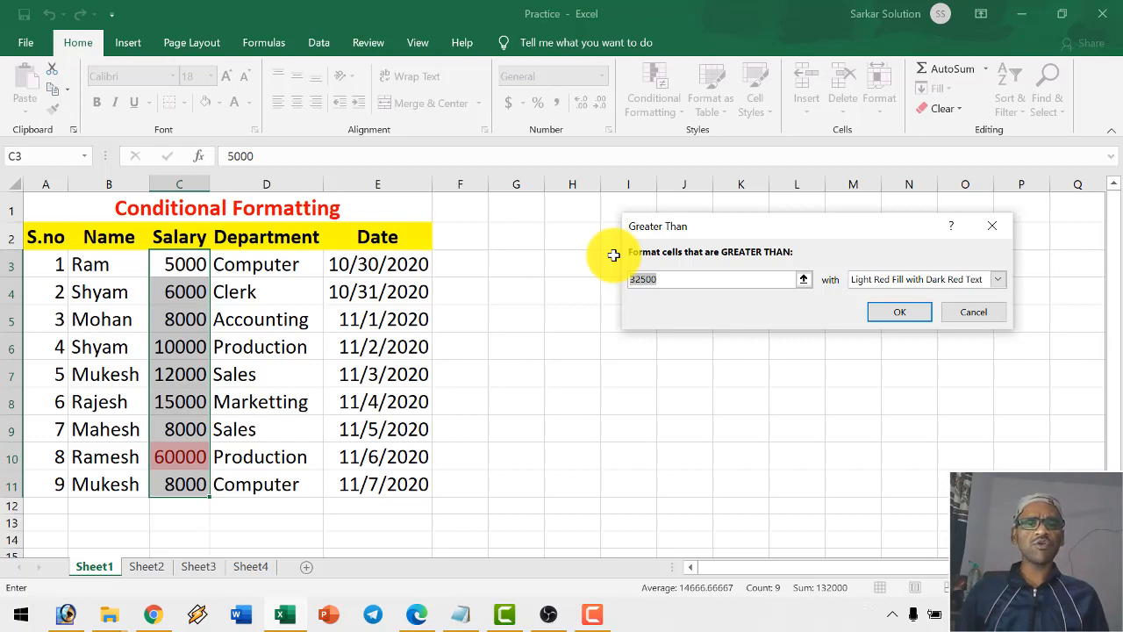
type("100")
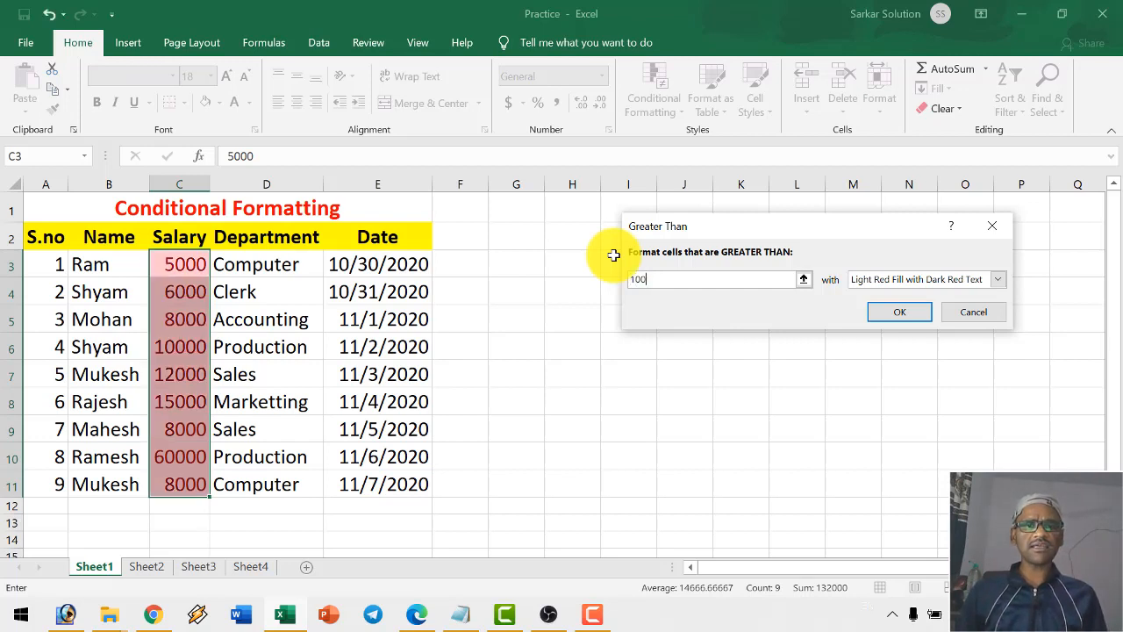
type("00")
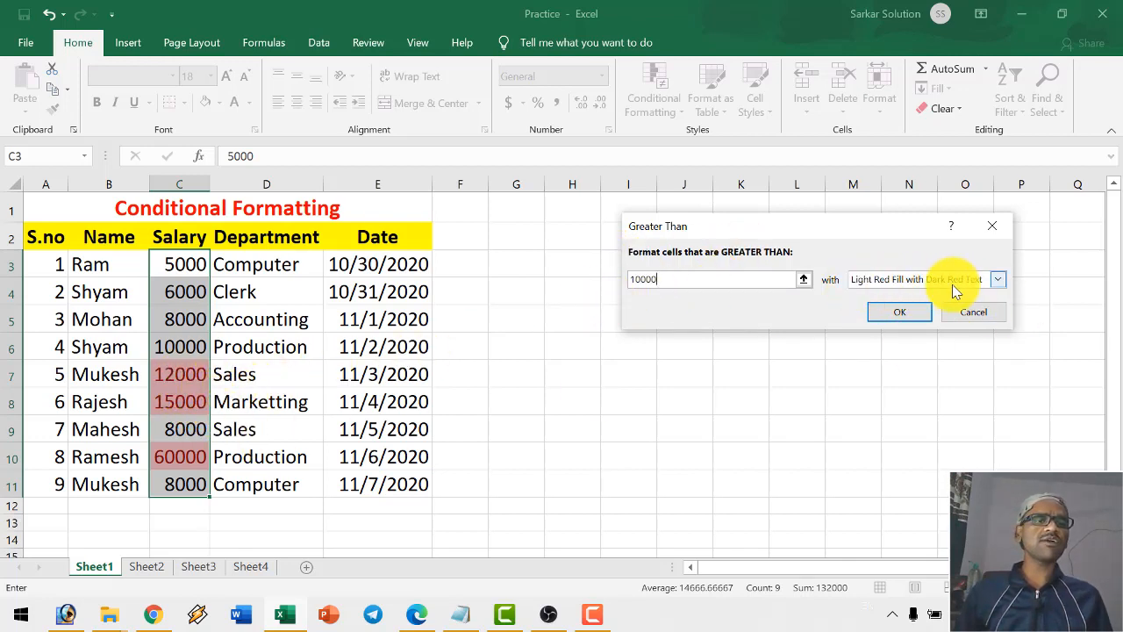
left_click_drag(862, 225, 726, 215)
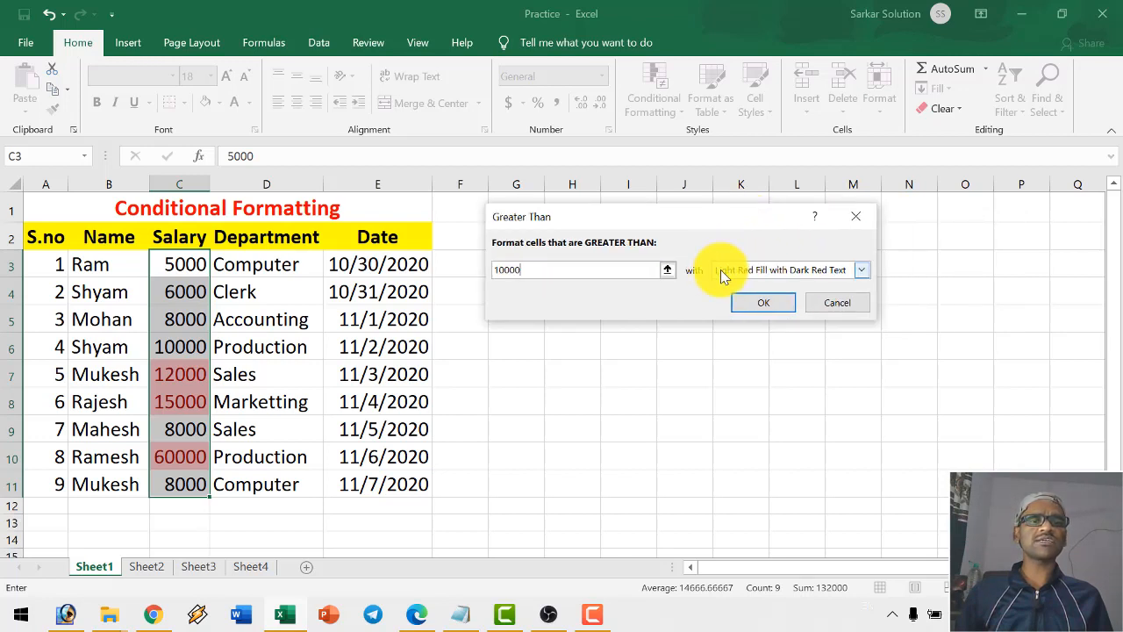
- Preview the Greater Than rule with yellow fill, light red fill, red border and green fill formats, and cancel the rule
left_click(863, 269)
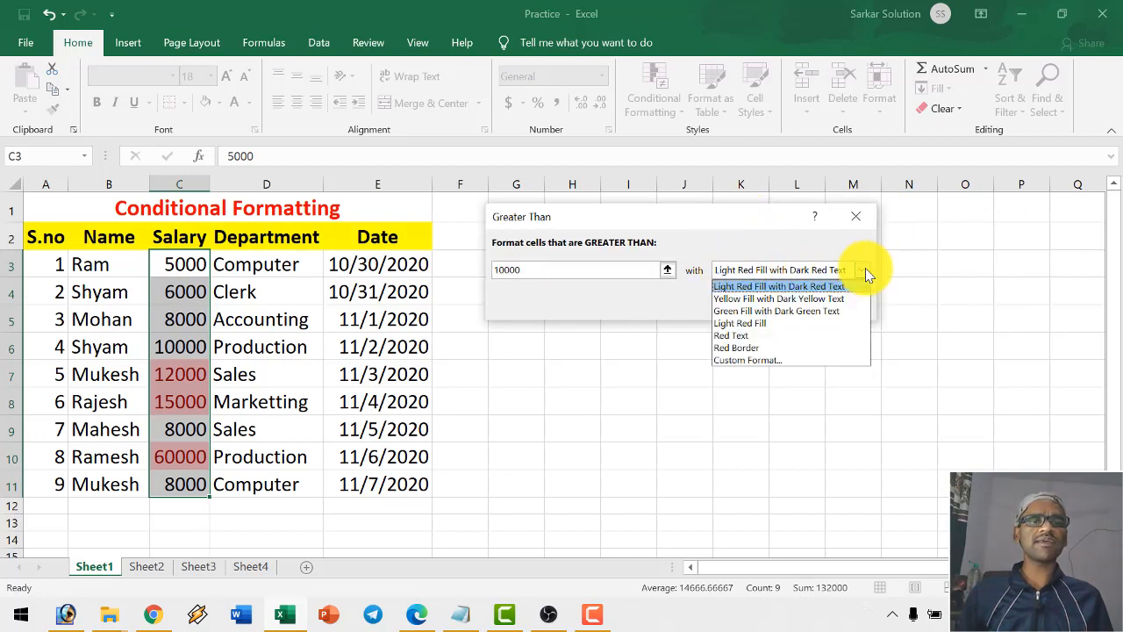
left_click(784, 297)
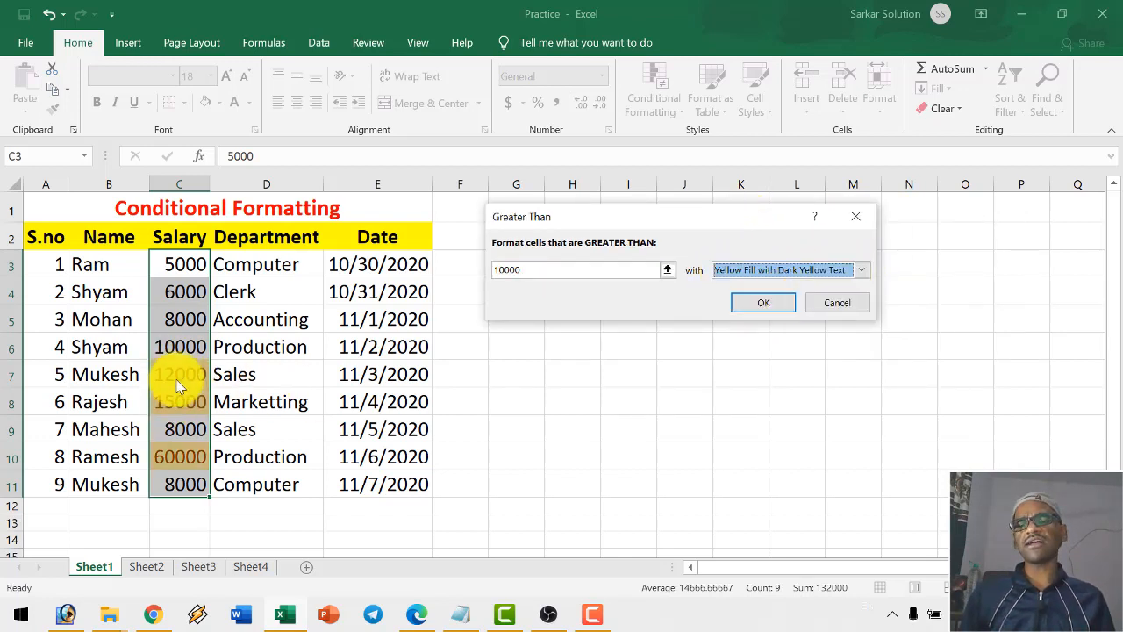
left_click(772, 271)
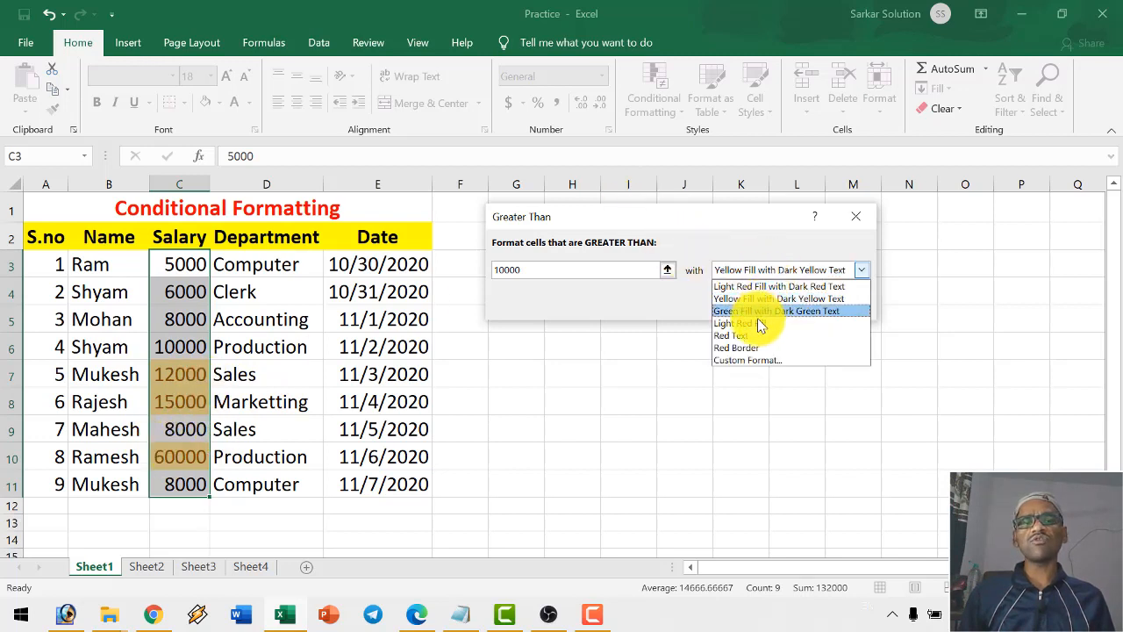
left_click(756, 323)
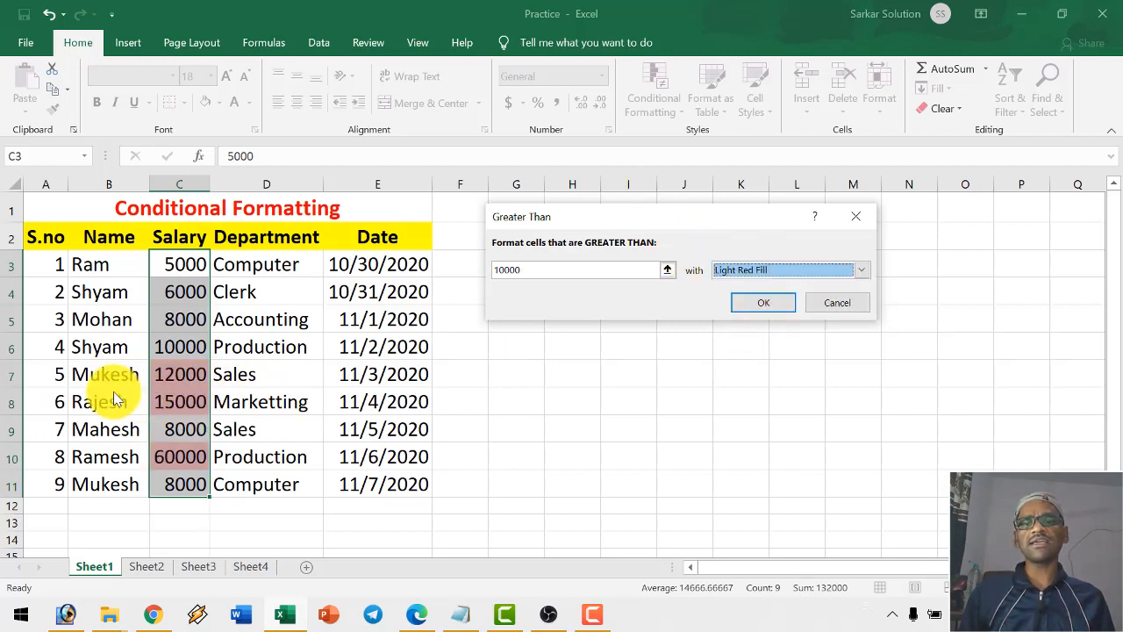
left_click(797, 273)
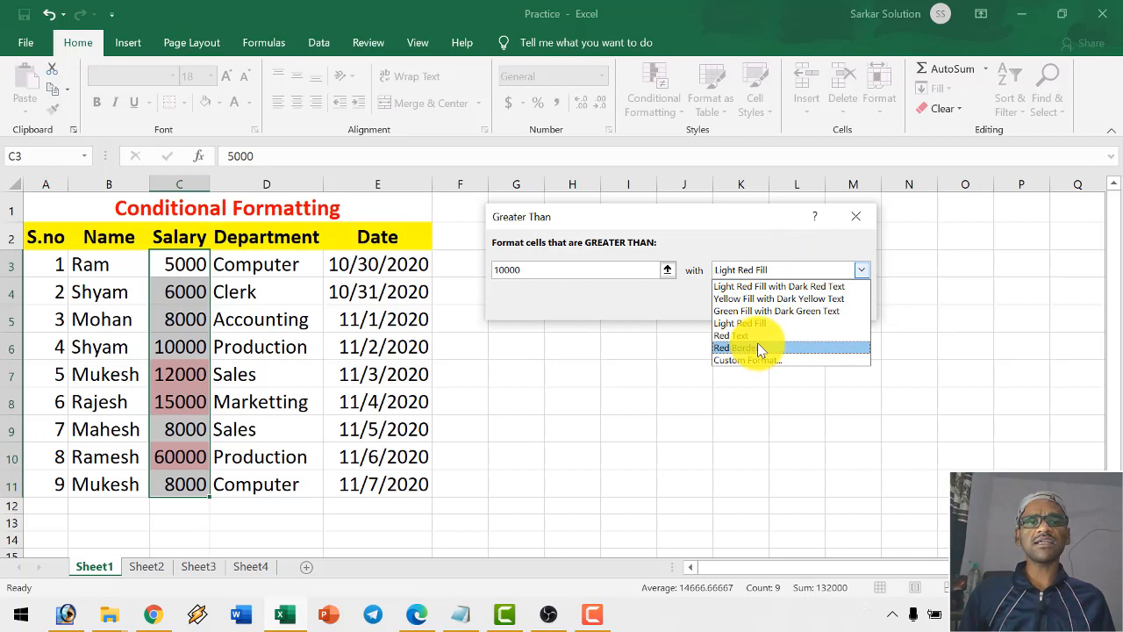
left_click(757, 347)
left_click(759, 269)
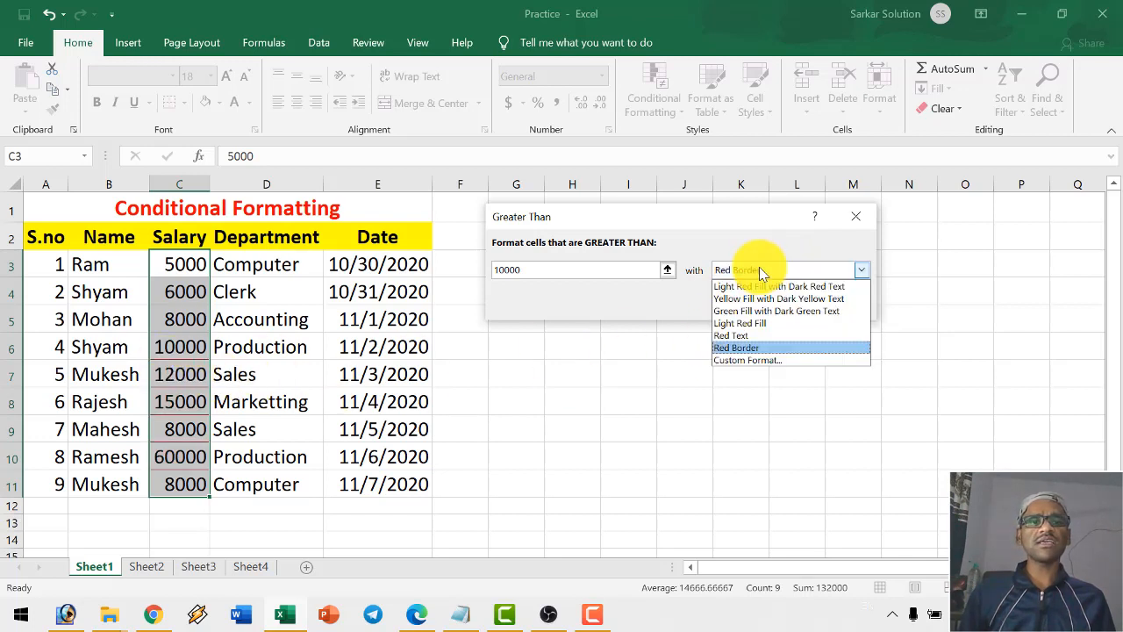
left_click(758, 308)
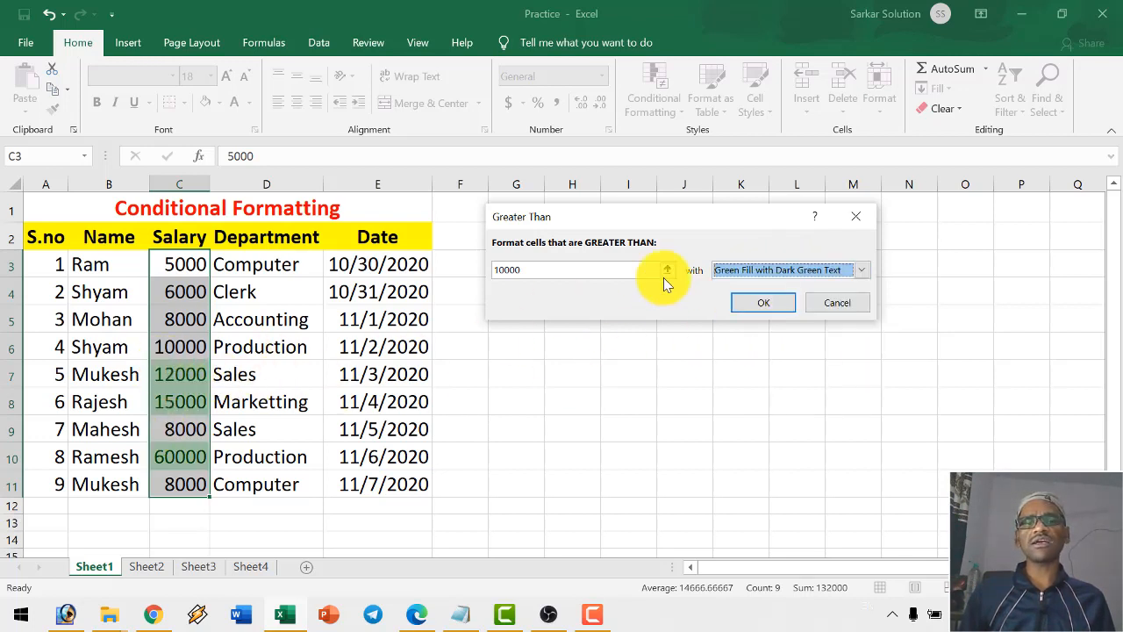
left_click_drag(549, 270, 458, 270)
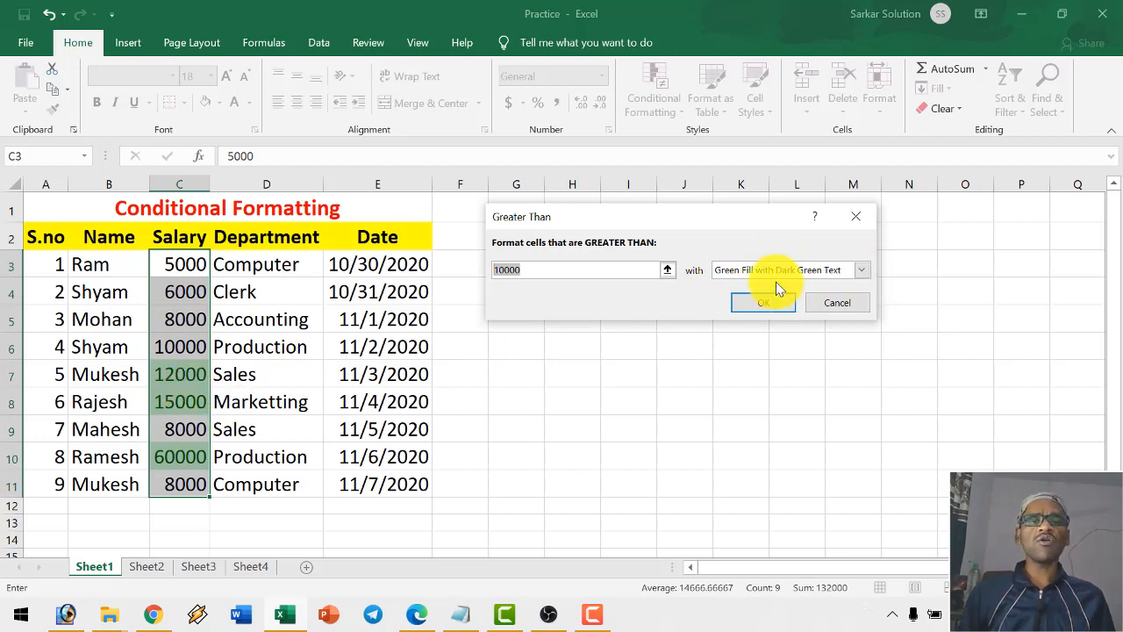
left_click(839, 301)
- Set up a Less Than highlight rule with a threshold of 10000 for the selected salaries
left_click(658, 101)
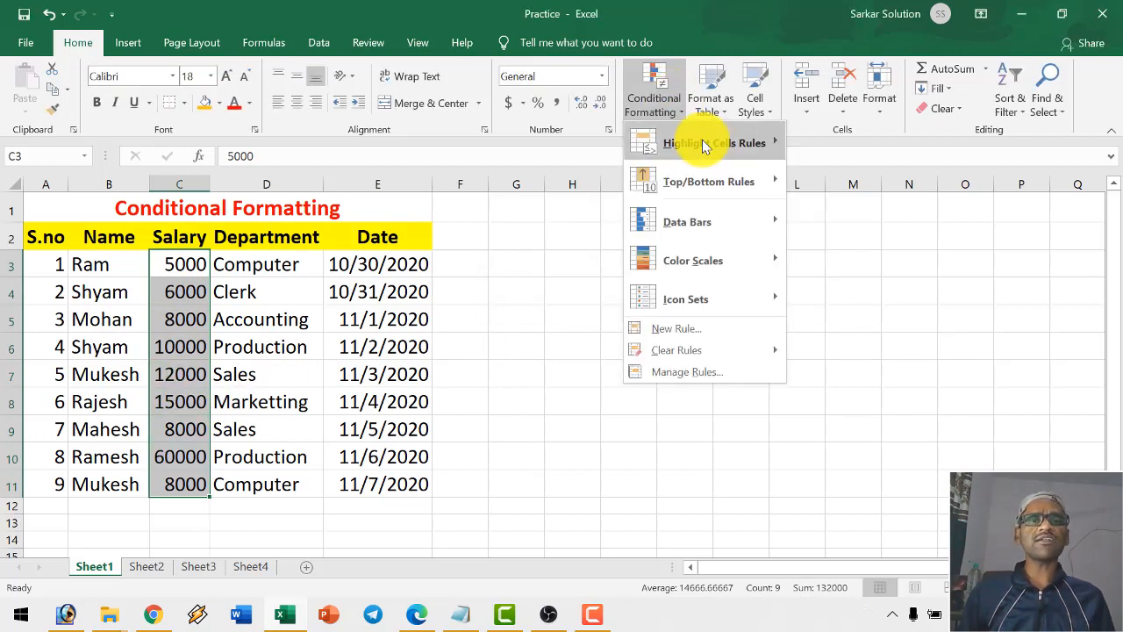
mouse_move(732, 147)
left_click(847, 184)
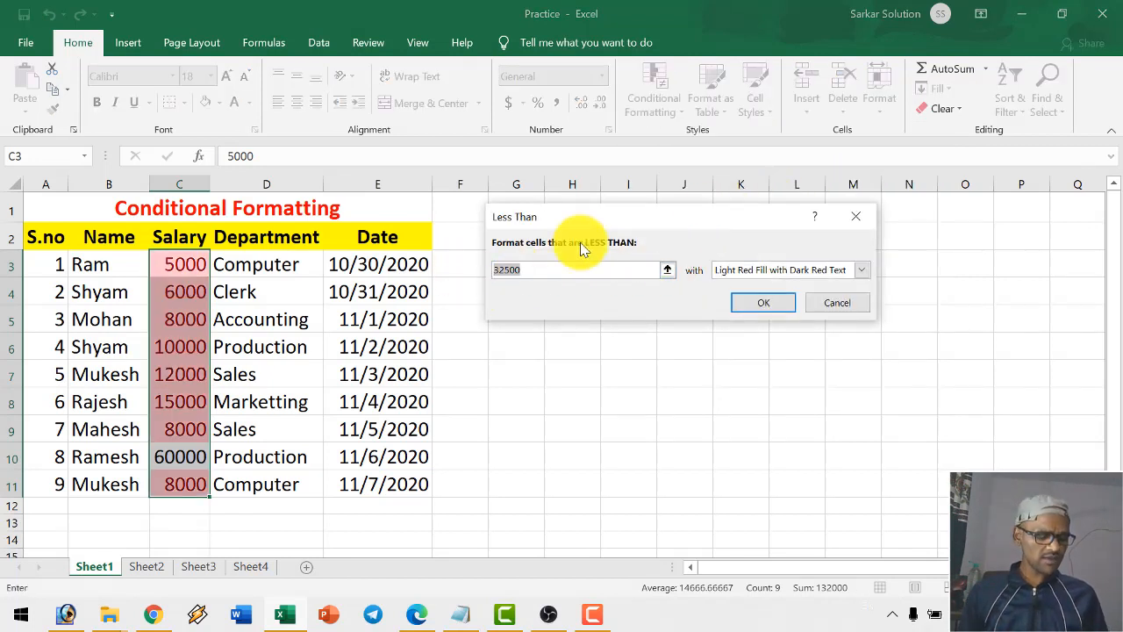
type("10000")
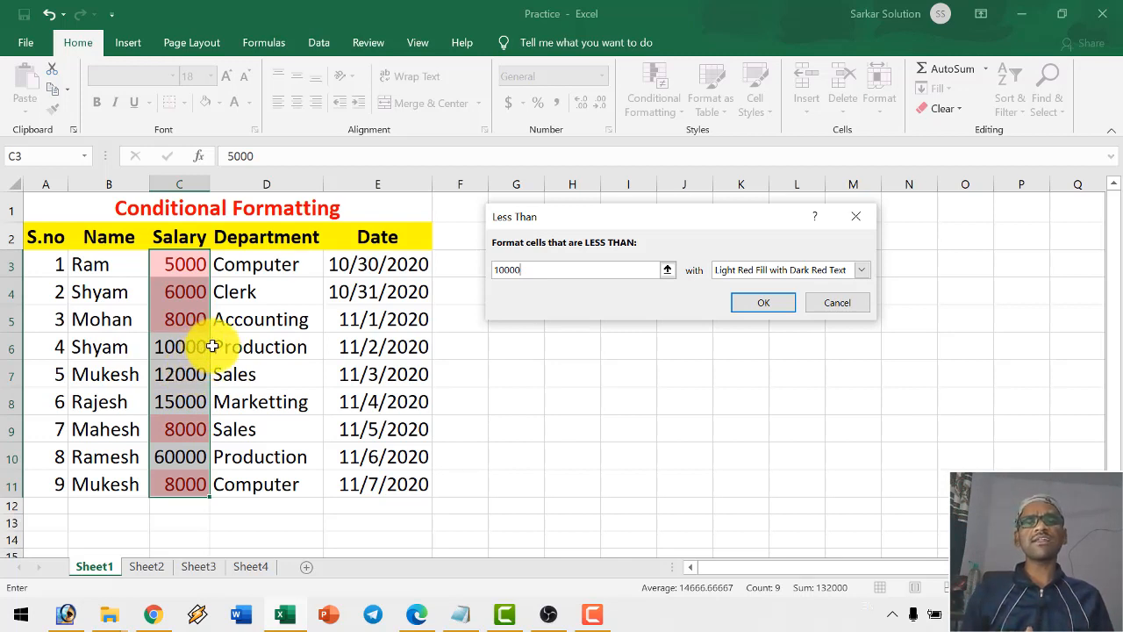
double_click(556, 272)
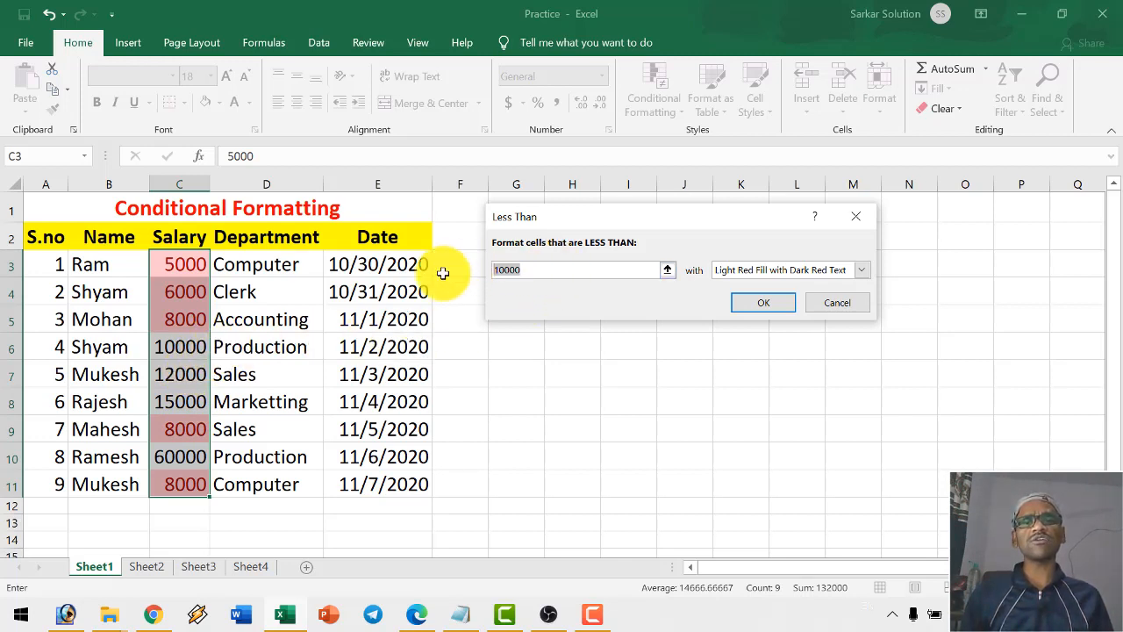
- Preview the Less Than rule with the yellow, green and light red fill formats with matching dark text, and cancel the rule
left_click(860, 271)
left_click(777, 298)
left_click(820, 270)
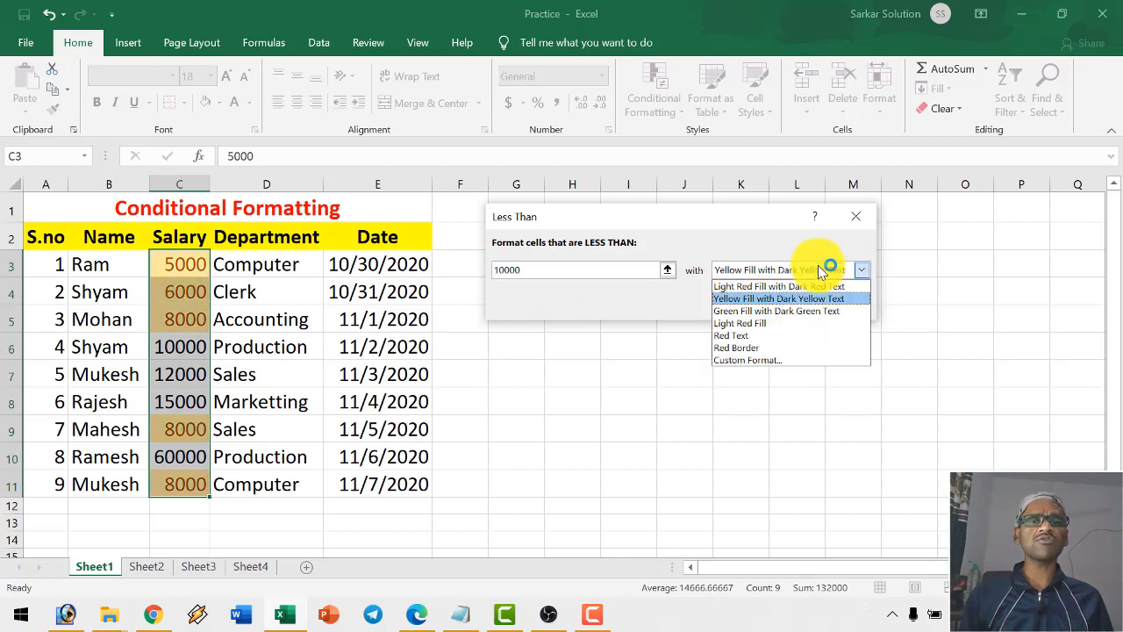
left_click(775, 310)
left_click(777, 274)
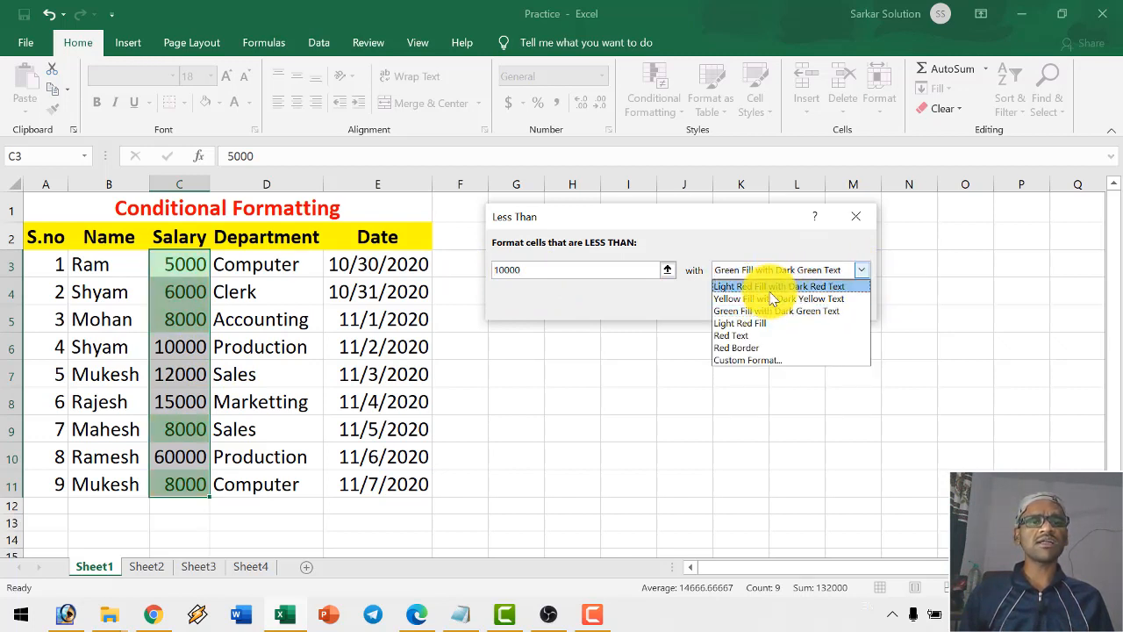
left_click(764, 298)
left_click(785, 271)
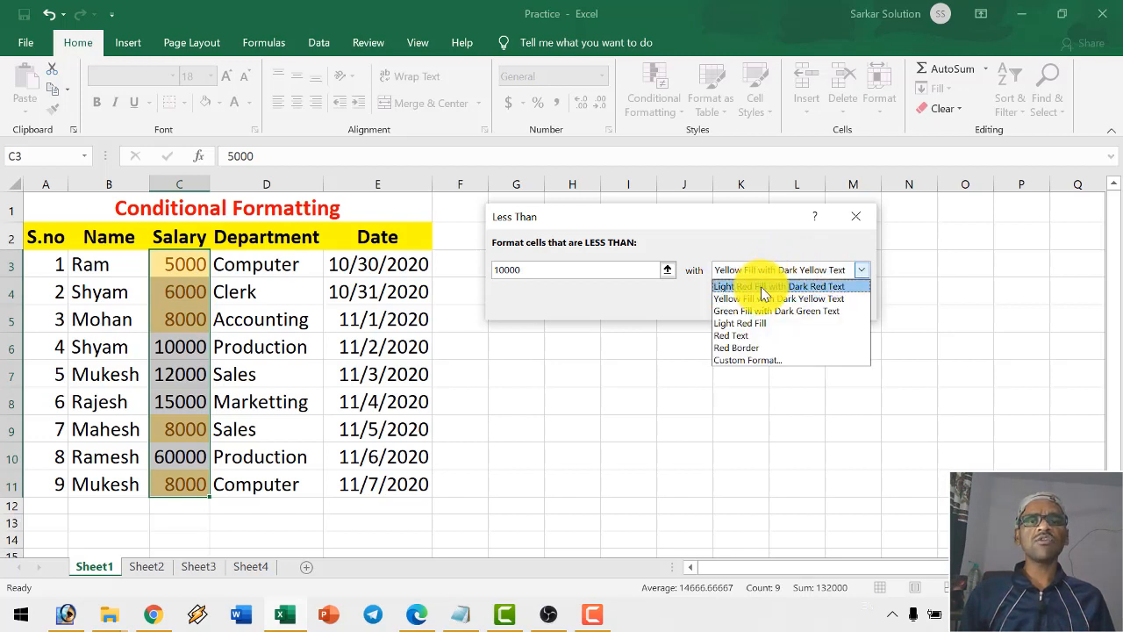
left_click(763, 288)
left_click(834, 307)
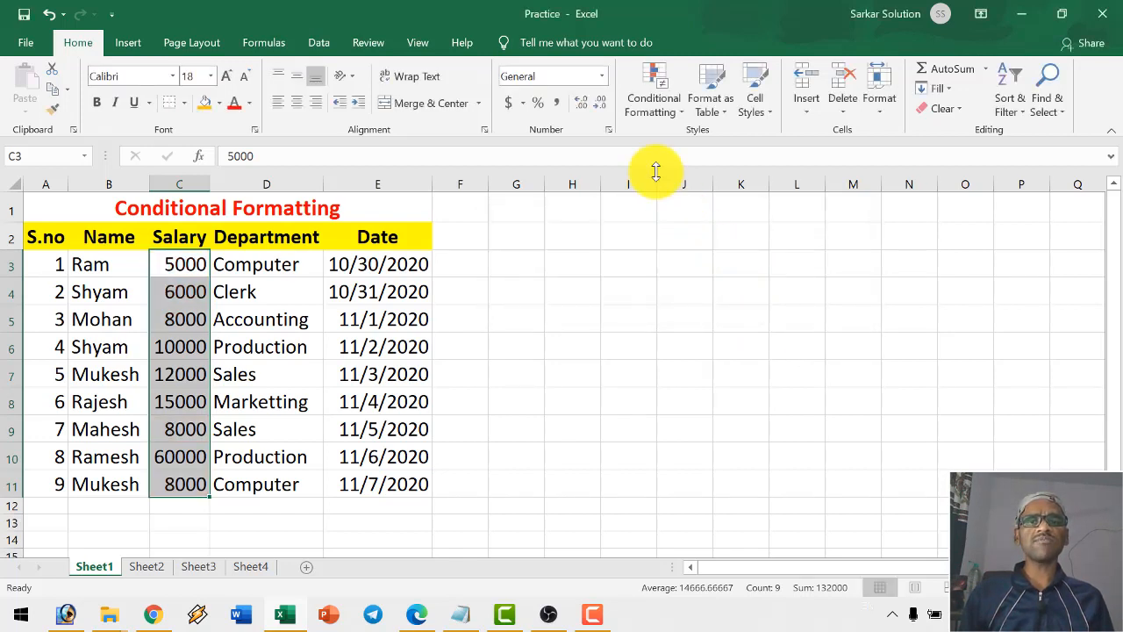
- Set up a Between highlight rule for the selected salaries with limits of 8000 and 12000
left_click(649, 100)
mouse_move(681, 143)
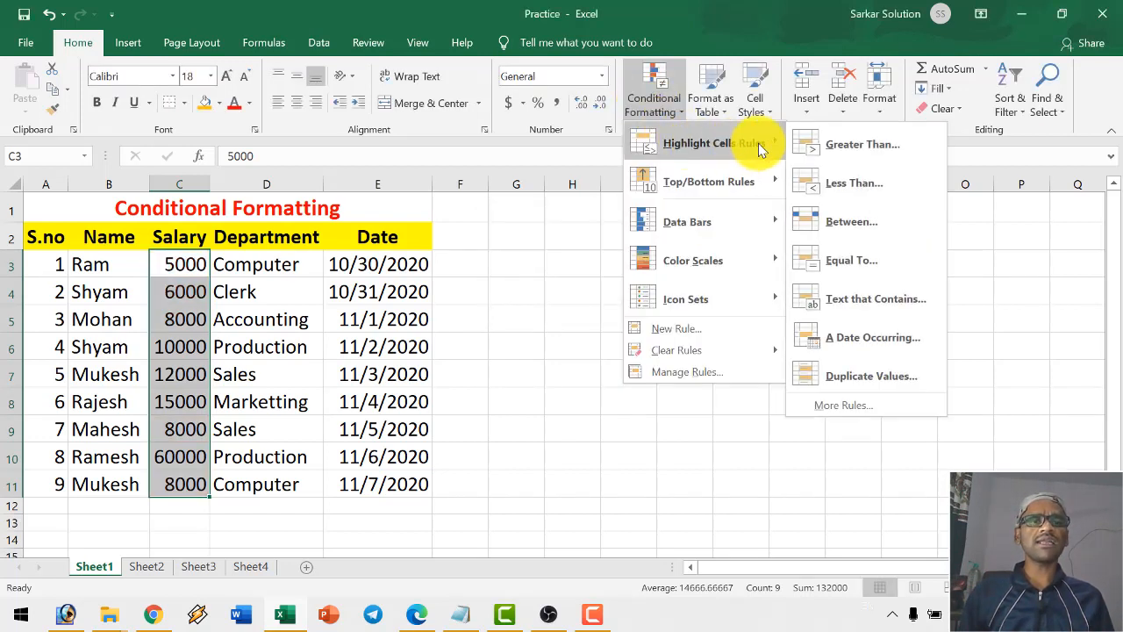
left_click(848, 226)
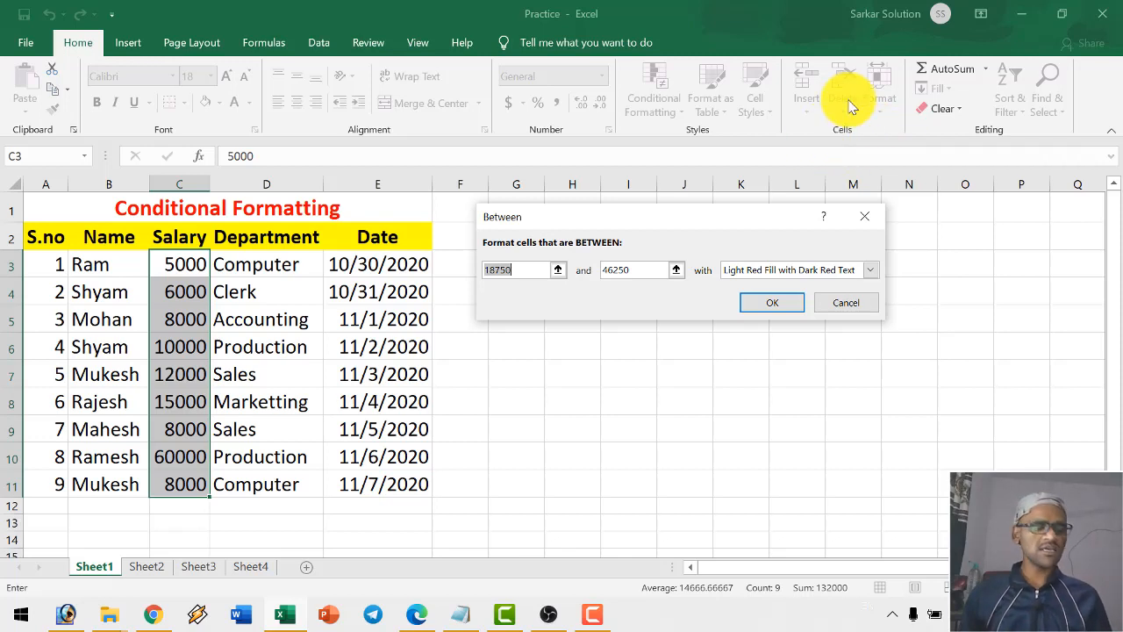
type("6000")
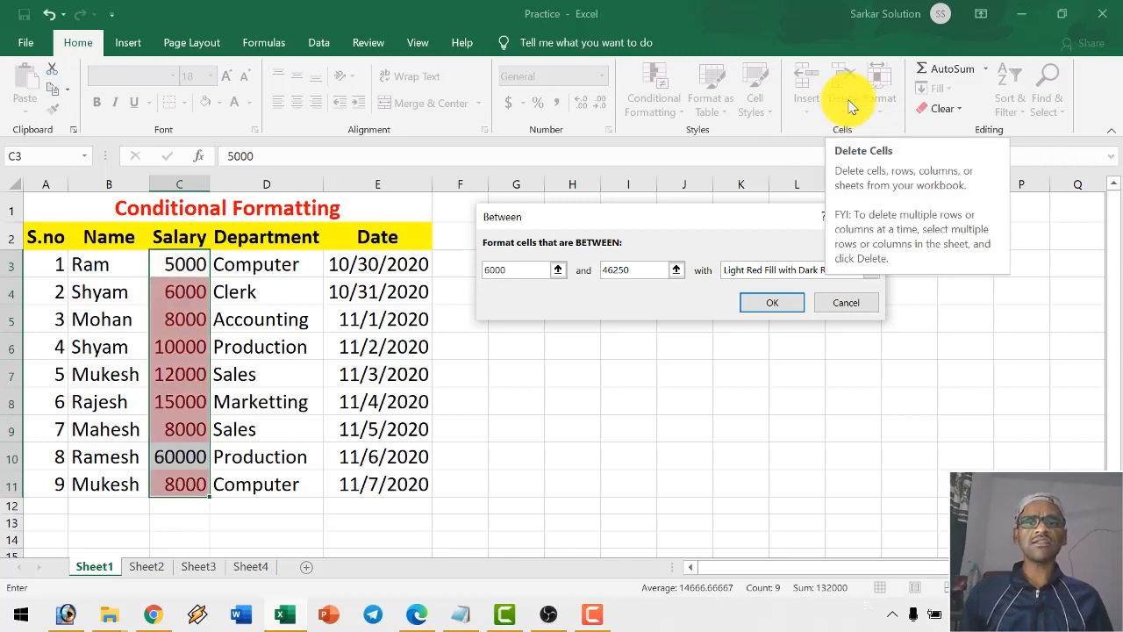
left_click_drag(529, 265, 421, 274)
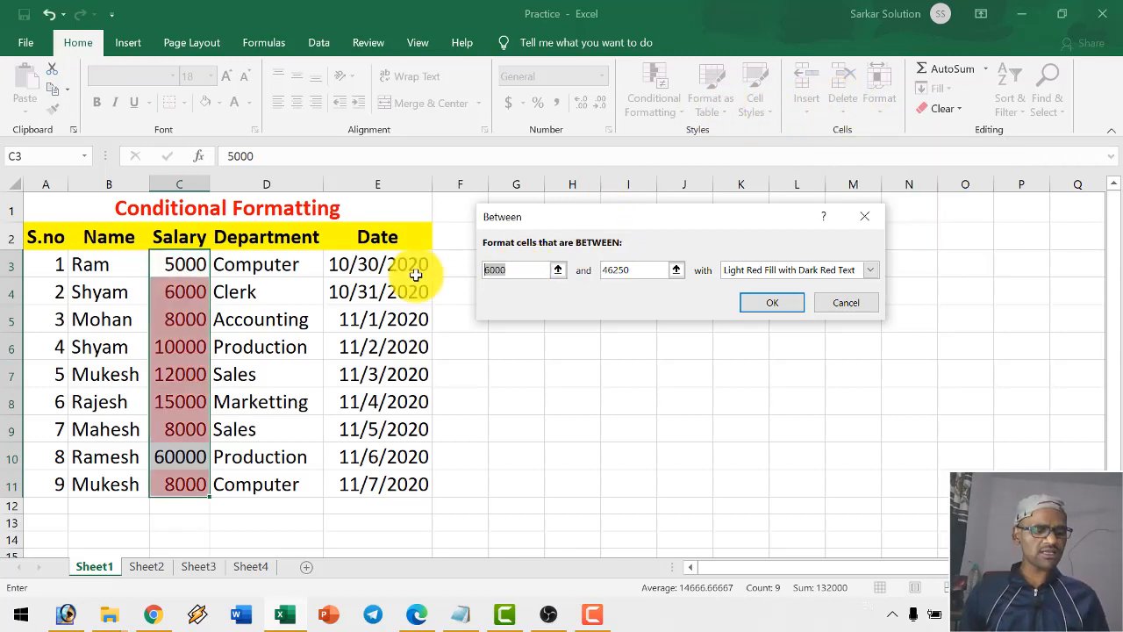
type("8000")
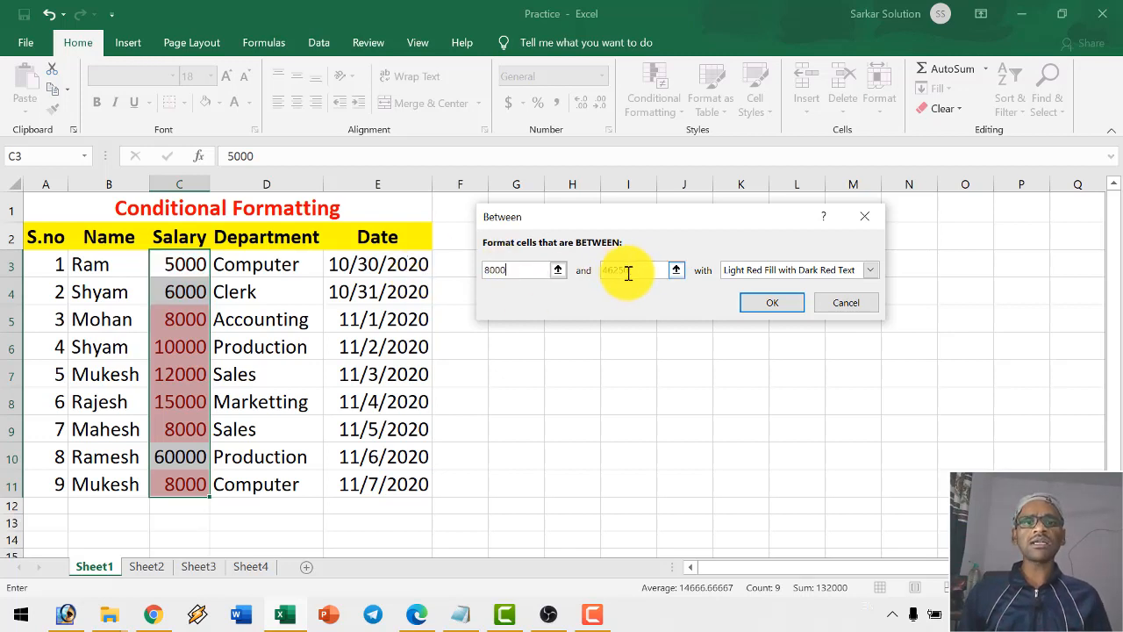
left_click(628, 273)
type("12000")
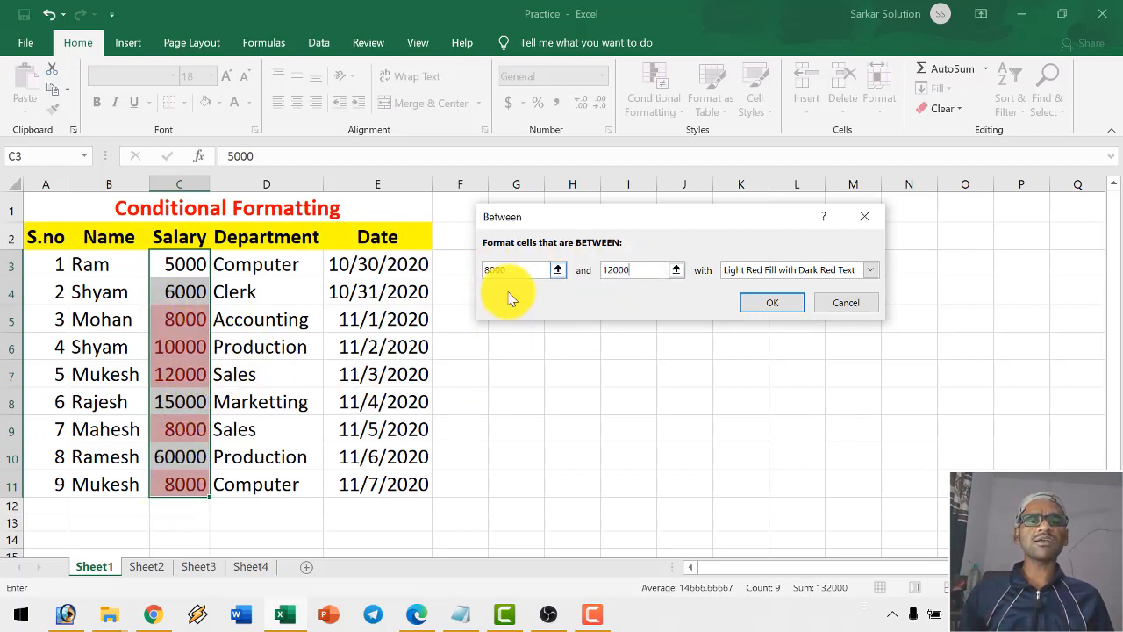
- Preview the Between rule with the yellow and green fill formats with matching dark text, and cancel the rule
left_click(816, 269)
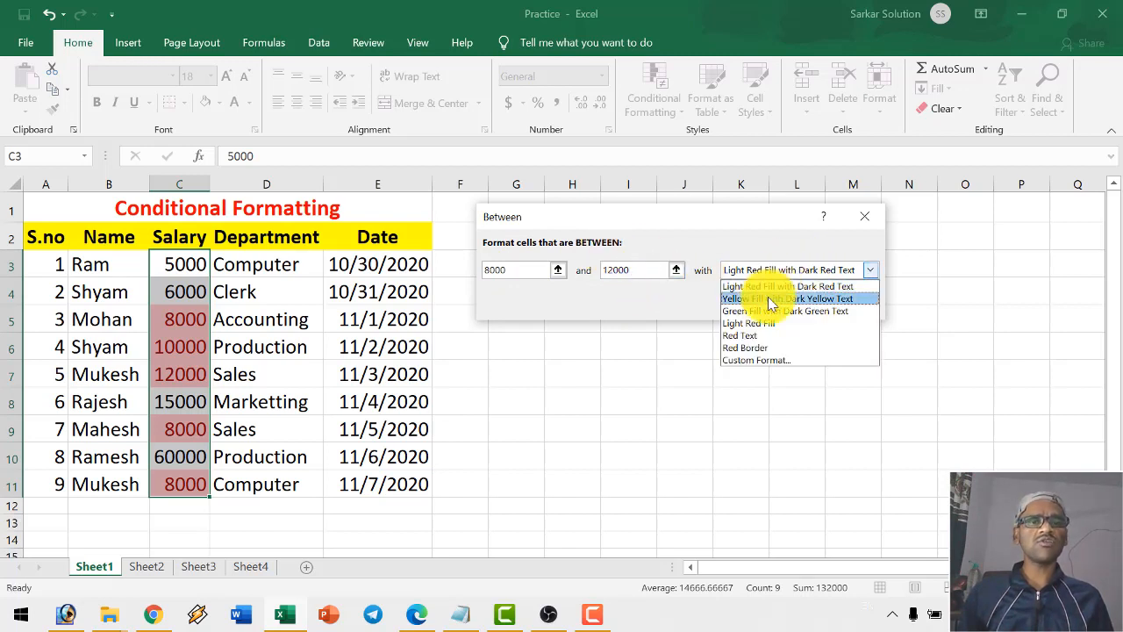
left_click(769, 300)
left_click(777, 272)
left_click(767, 310)
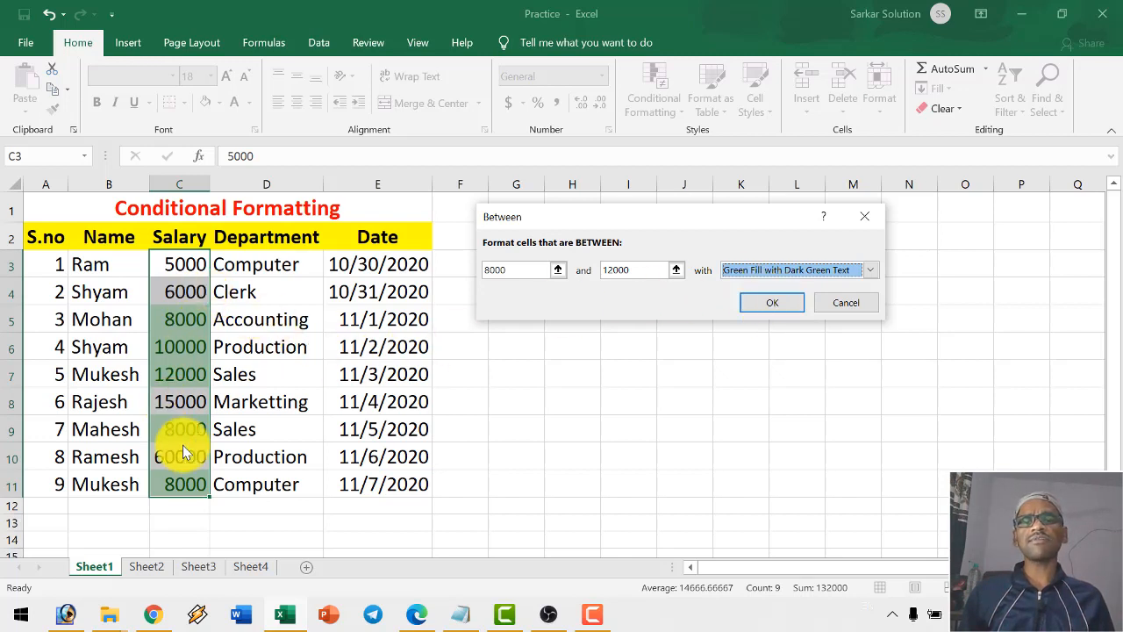
left_click(867, 307)
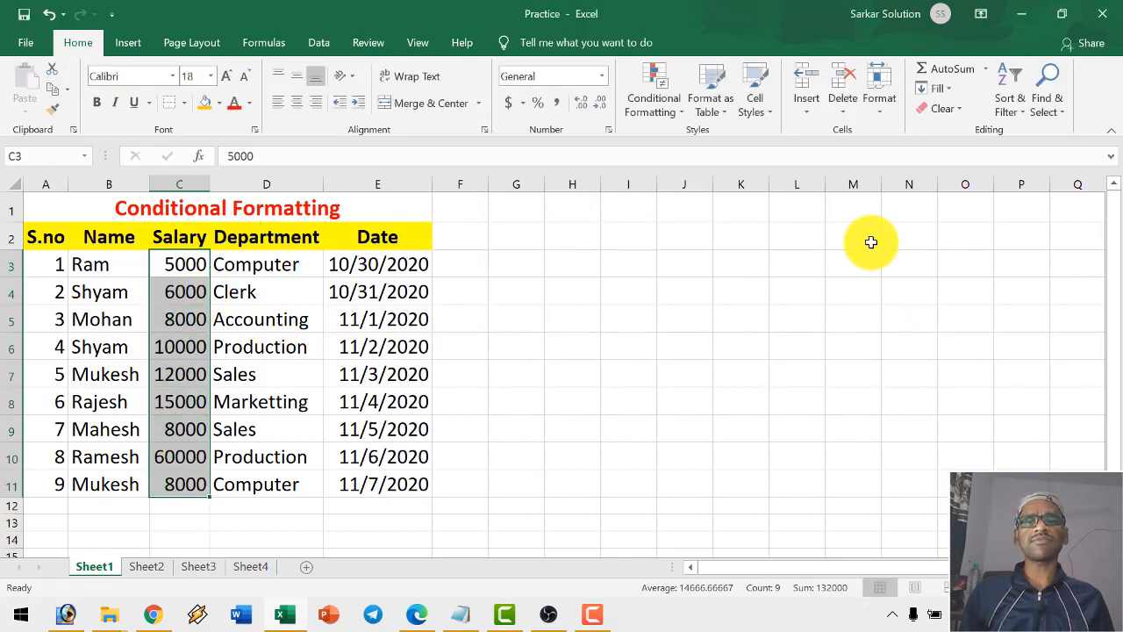
- Set up an Equal To highlight rule with a value of 10000 for the selected salaries
left_click(664, 106)
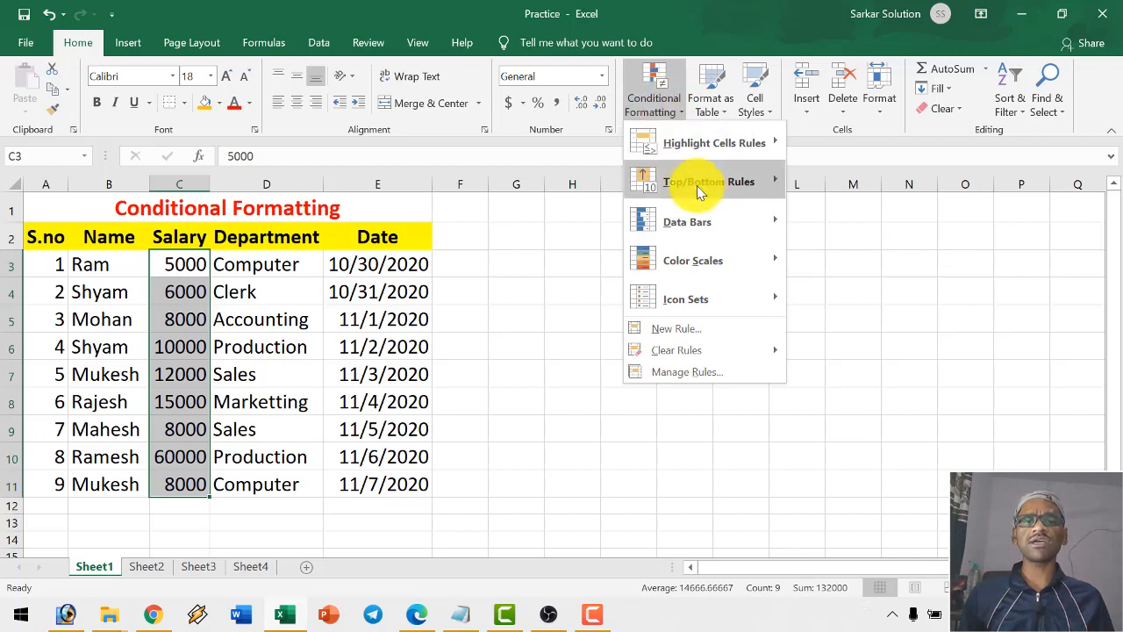
mouse_move(779, 153)
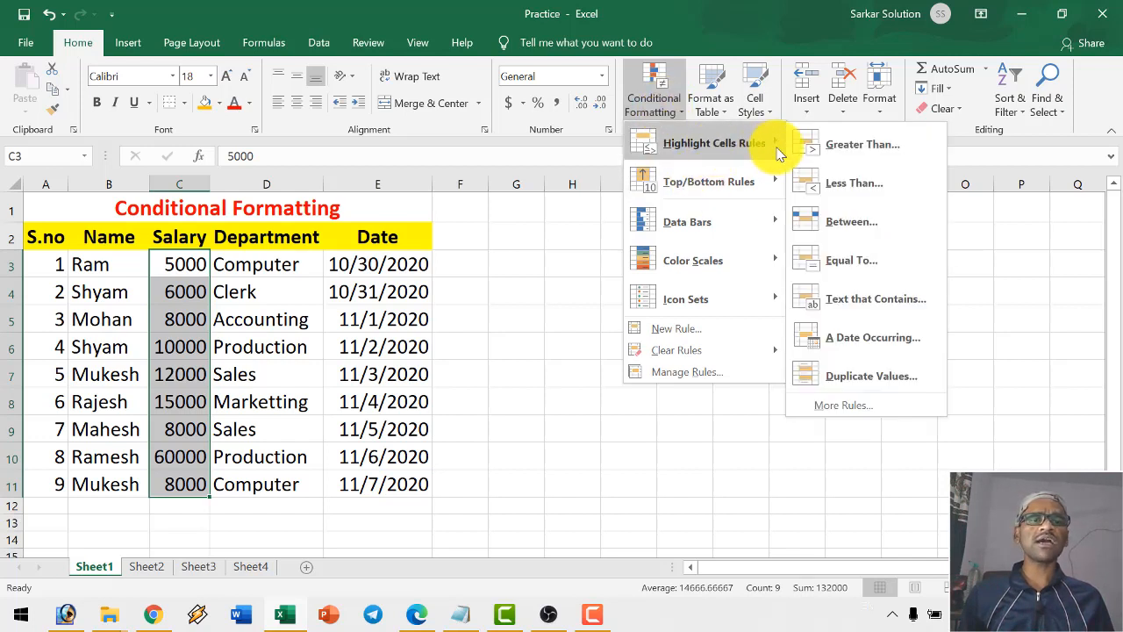
left_click(849, 265)
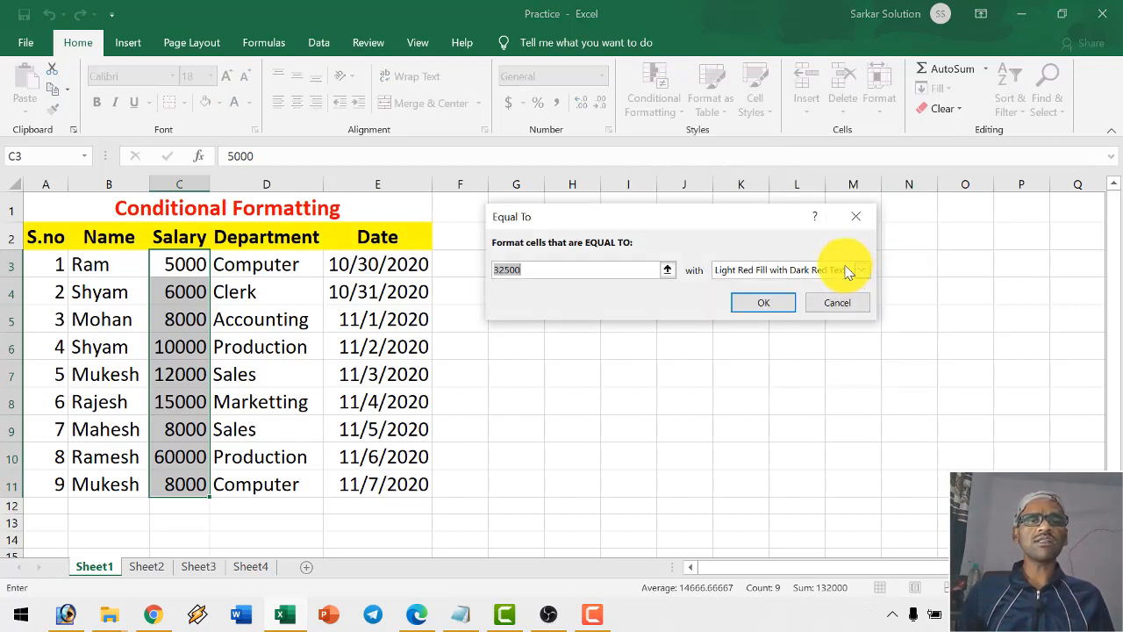
left_click_drag(648, 216, 670, 209)
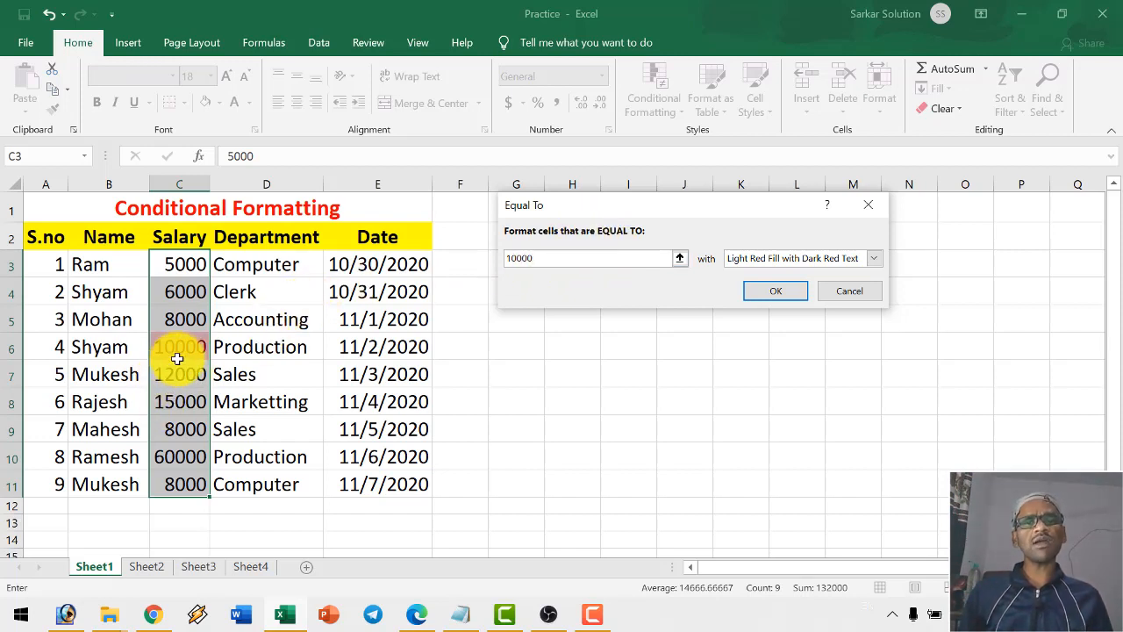
- Preview the Equal To rule with the yellow and green fill formats with matching dark text, and cancel the rule
left_click(873, 258)
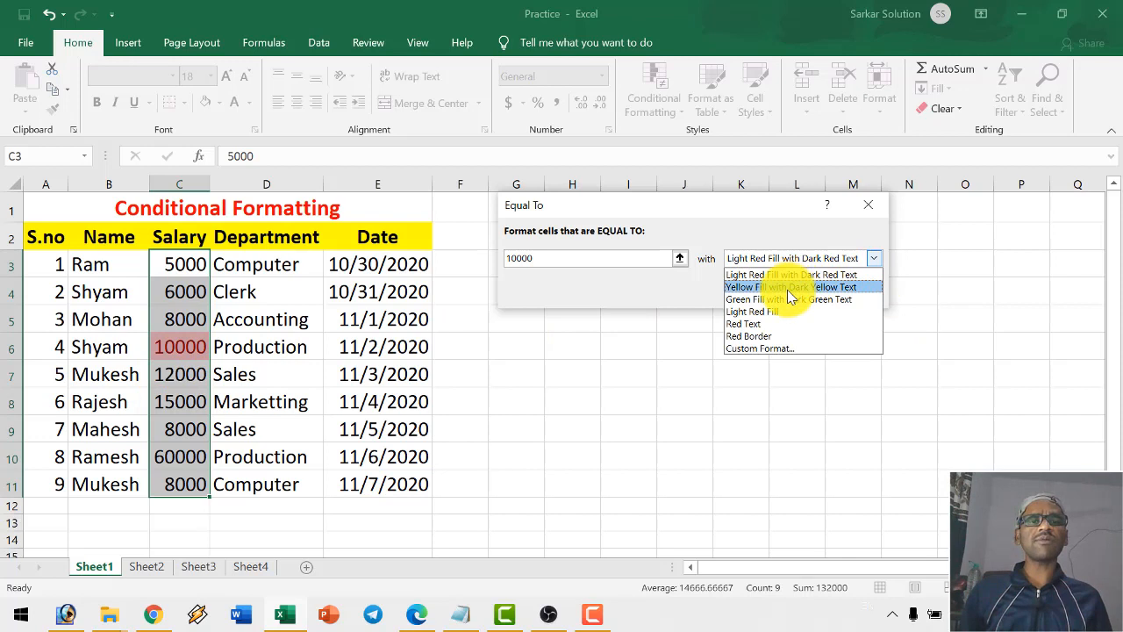
left_click(787, 287)
left_click(799, 259)
left_click(781, 299)
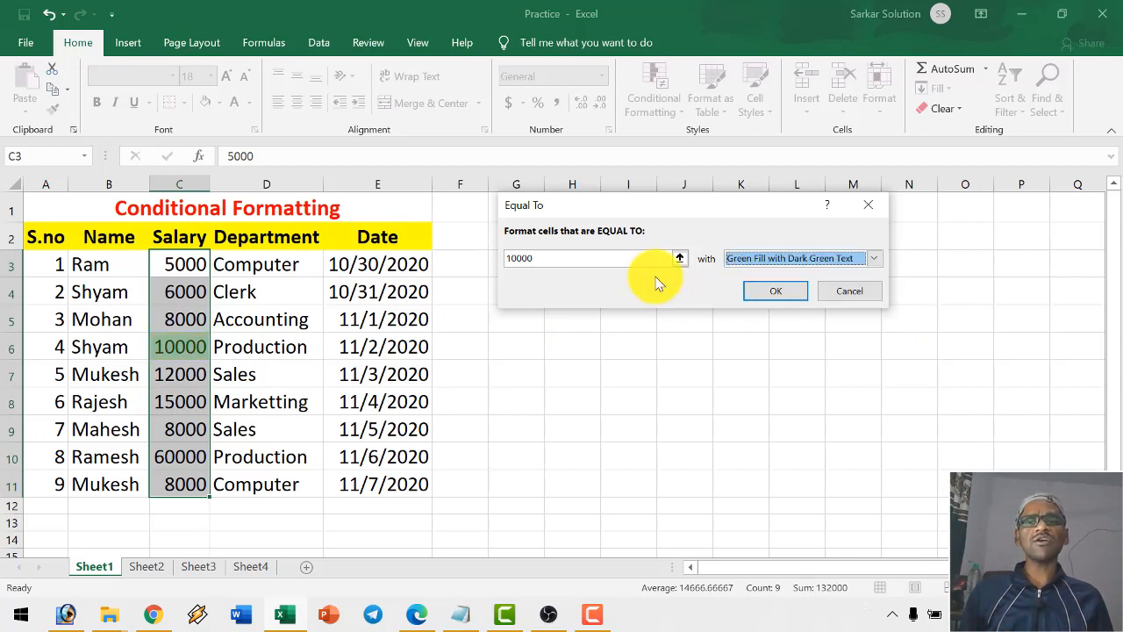
left_click(849, 291)
left_click(657, 104)
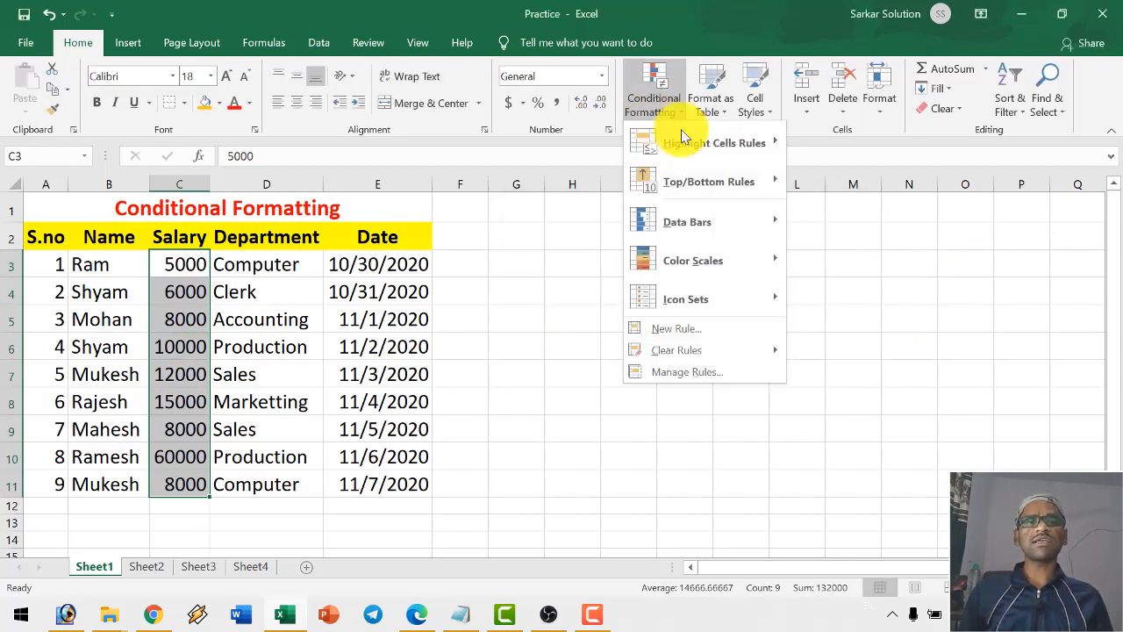
mouse_move(734, 144)
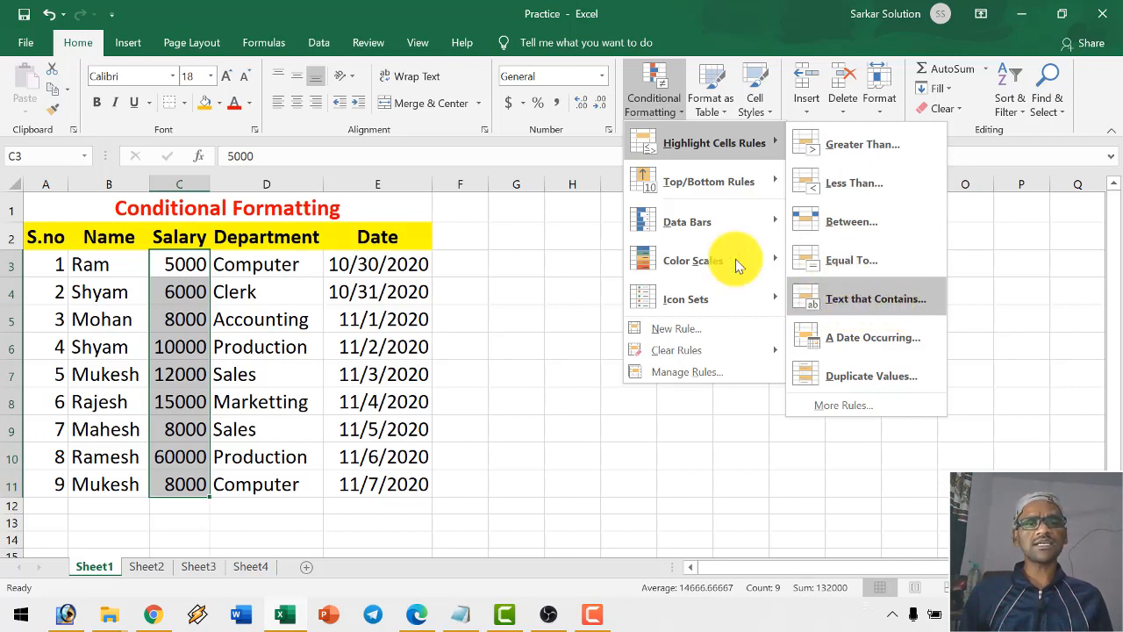
left_click(213, 268)
left_click(118, 269)
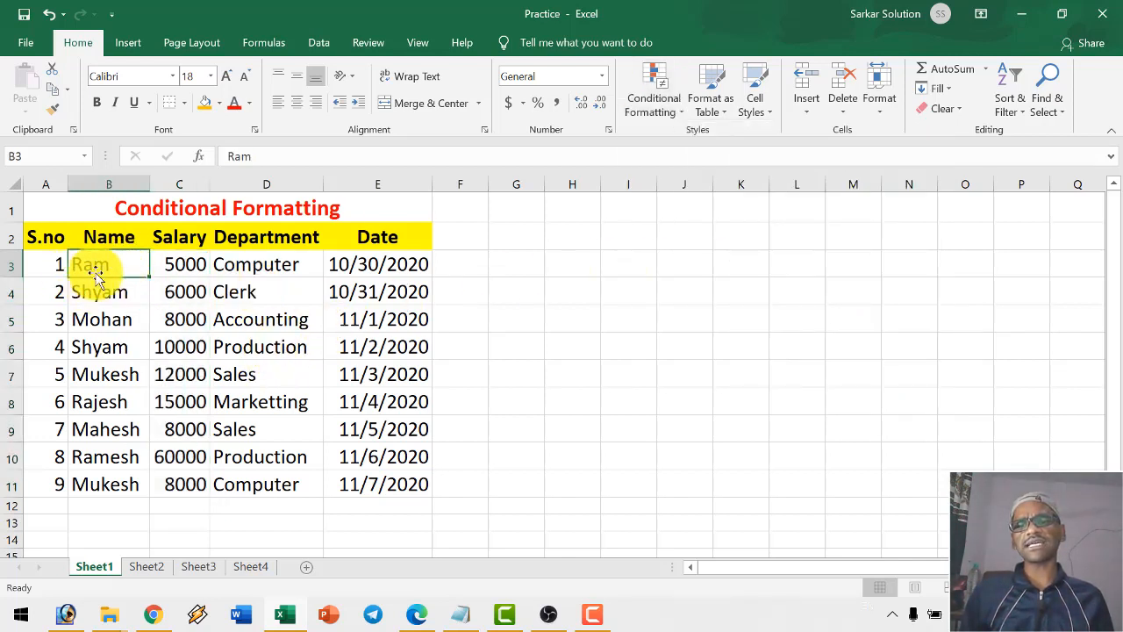
left_click_drag(188, 270, 167, 489)
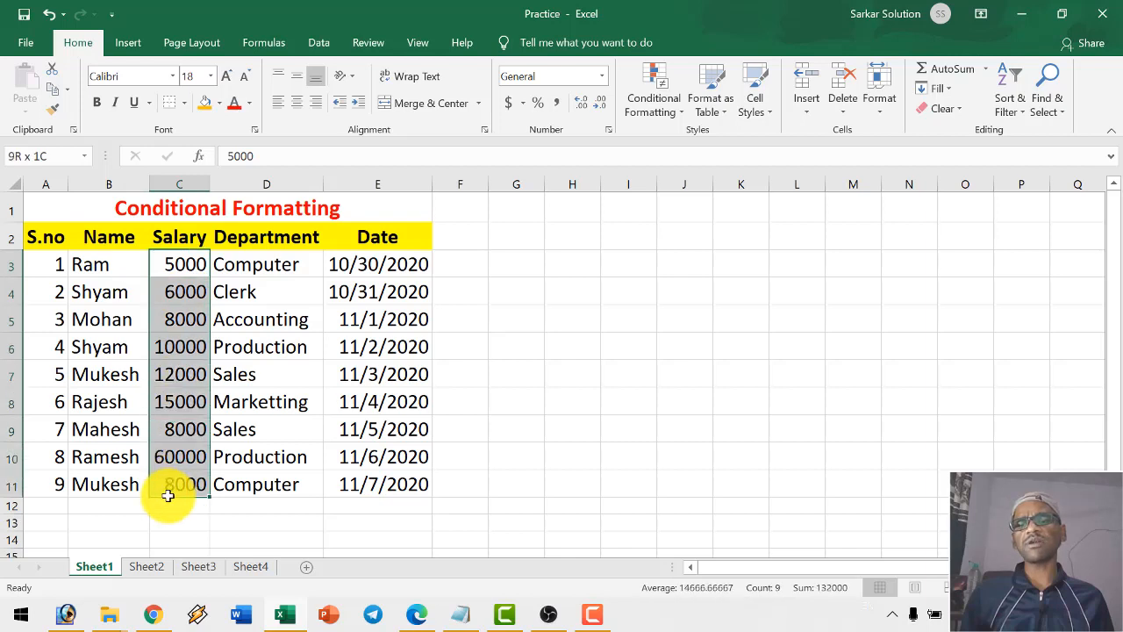
left_click(100, 377)
- Set up a Text That Contains highlight rule for the names in B3:B11, entering the repeated employee name from rows 7 and 11
left_click_drag(90, 263, 102, 485)
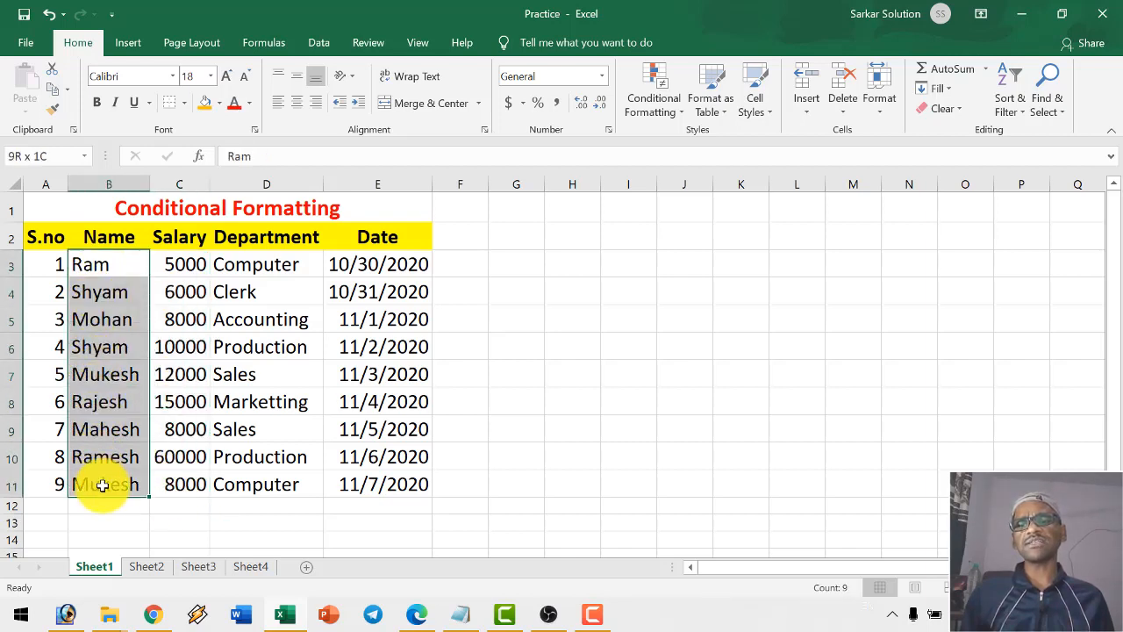
left_click(657, 106)
mouse_move(693, 143)
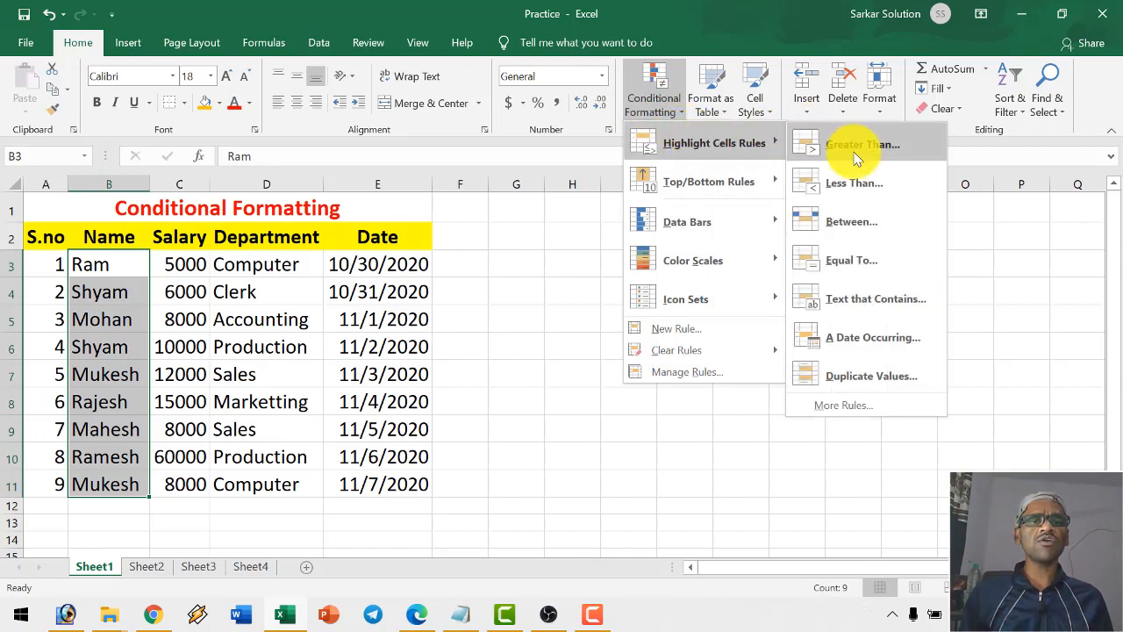
left_click(842, 307)
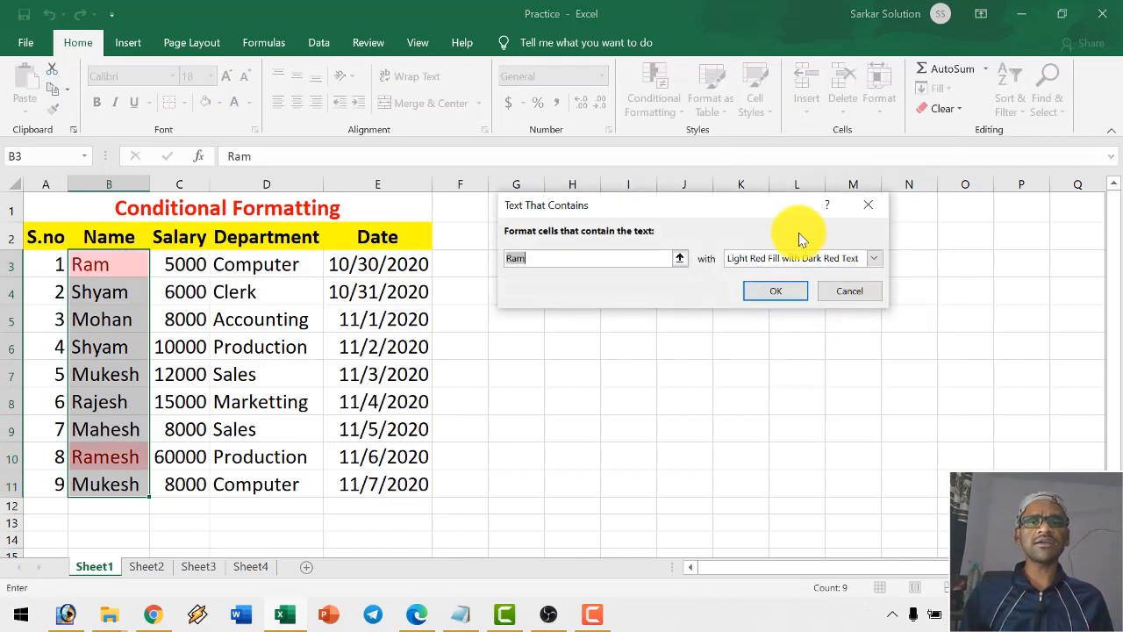
left_click_drag(573, 262, 483, 253)
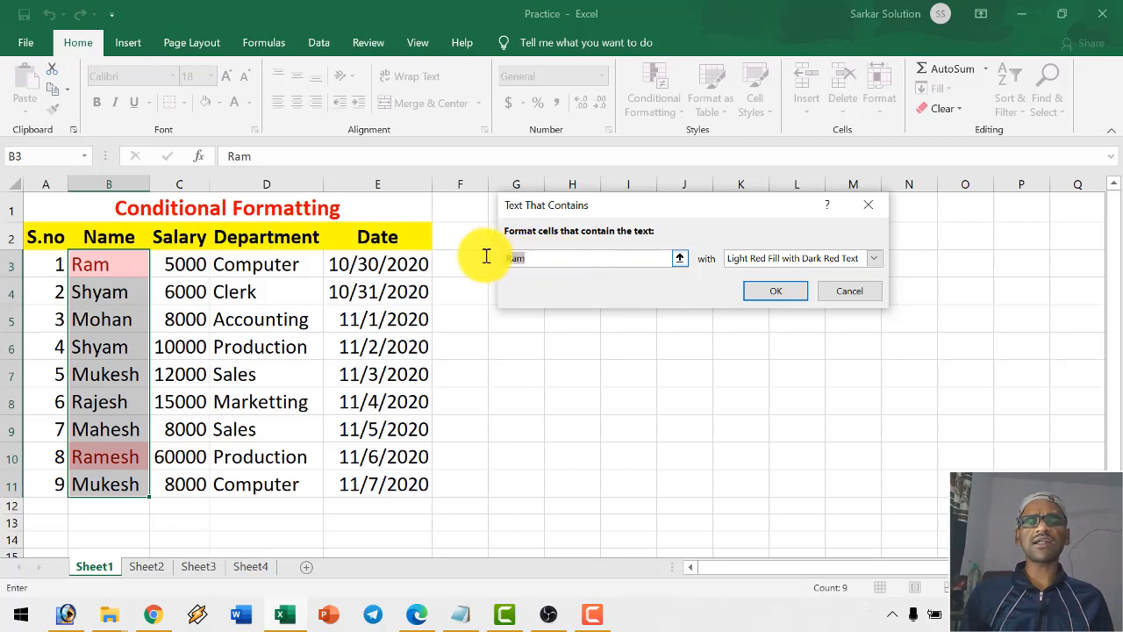
type("mukesh")
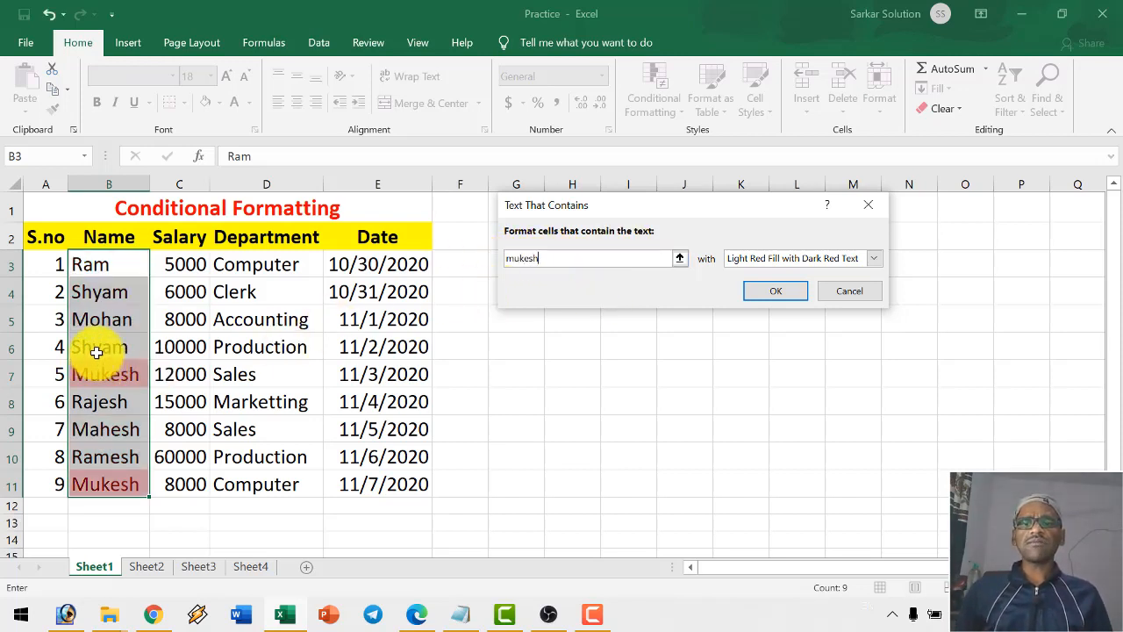
- Preview the Text That Contains rule with the green and yellow fill formats with matching dark text, and cancel the rule
left_click(781, 258)
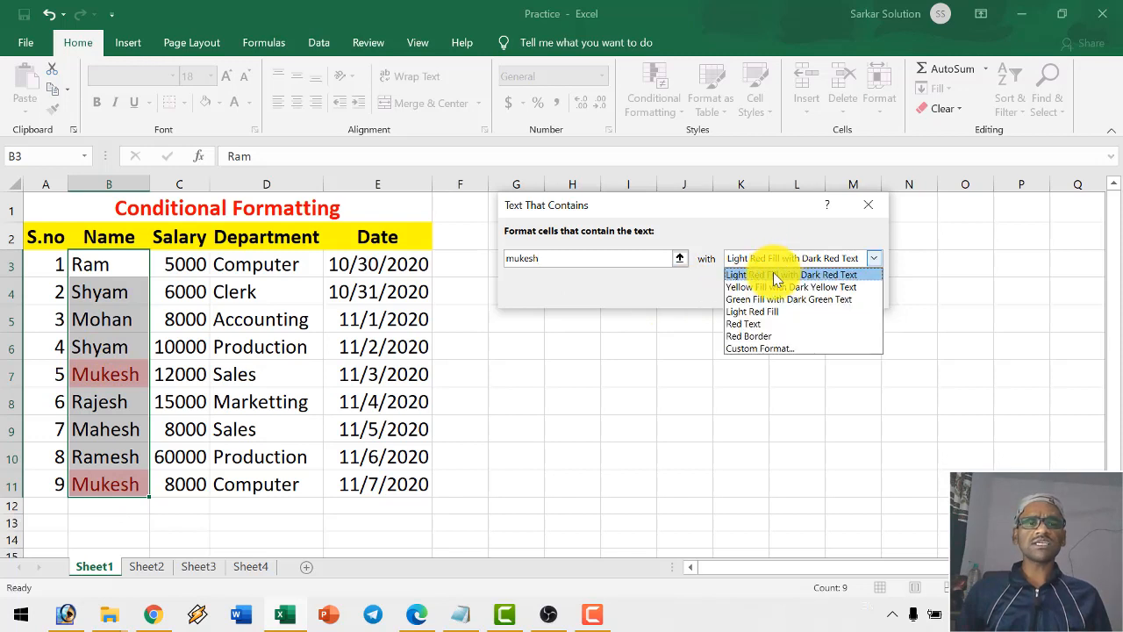
left_click(760, 296)
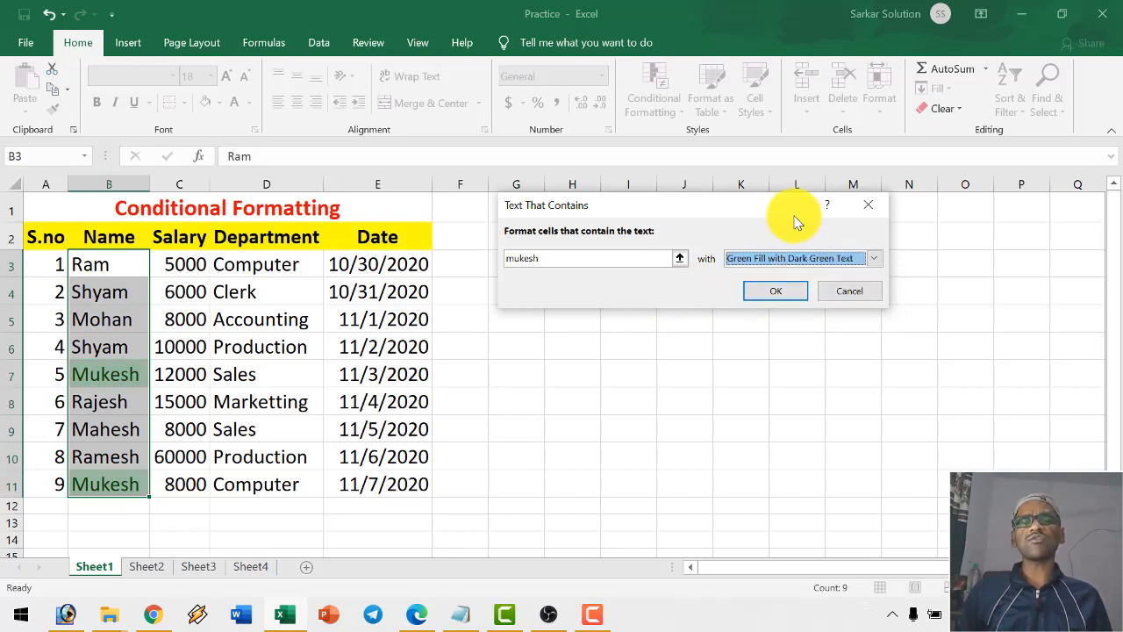
left_click(782, 258)
left_click(764, 288)
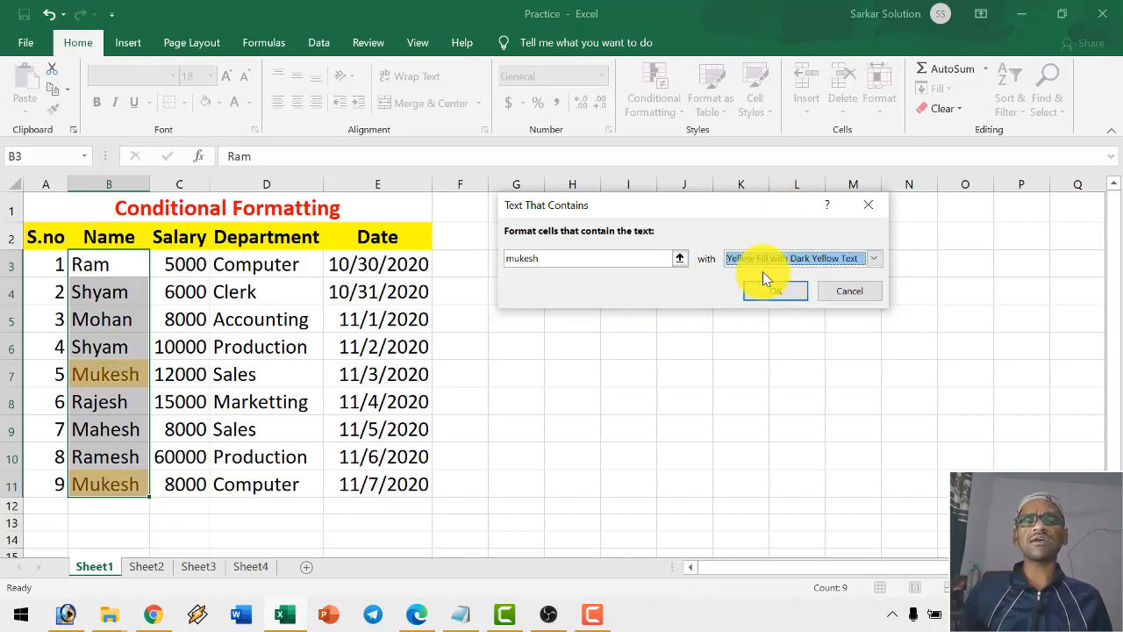
left_click(763, 256)
left_click(766, 295)
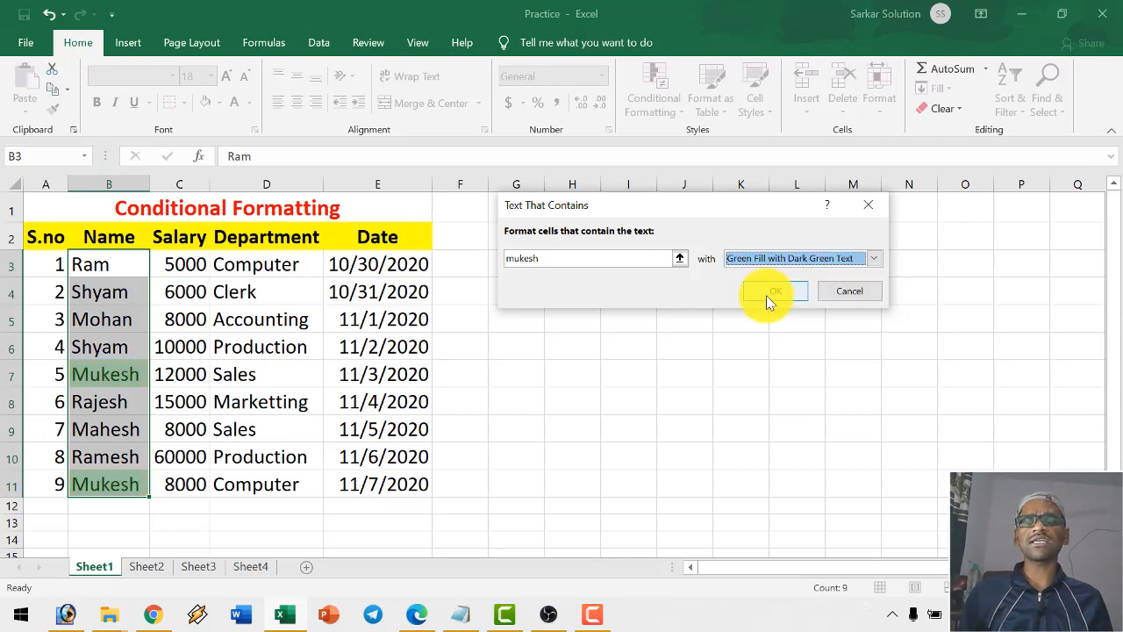
left_click(551, 255)
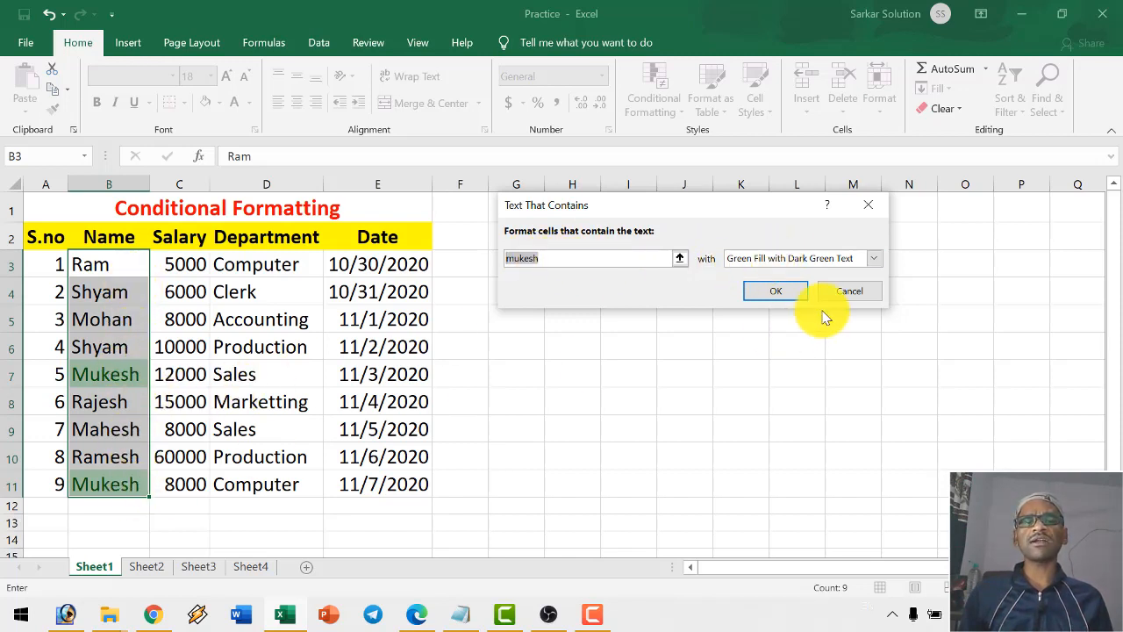
left_click(848, 291)
- Start an A Date Occurring highlight rule for the dates in E3:E11
left_click(654, 96)
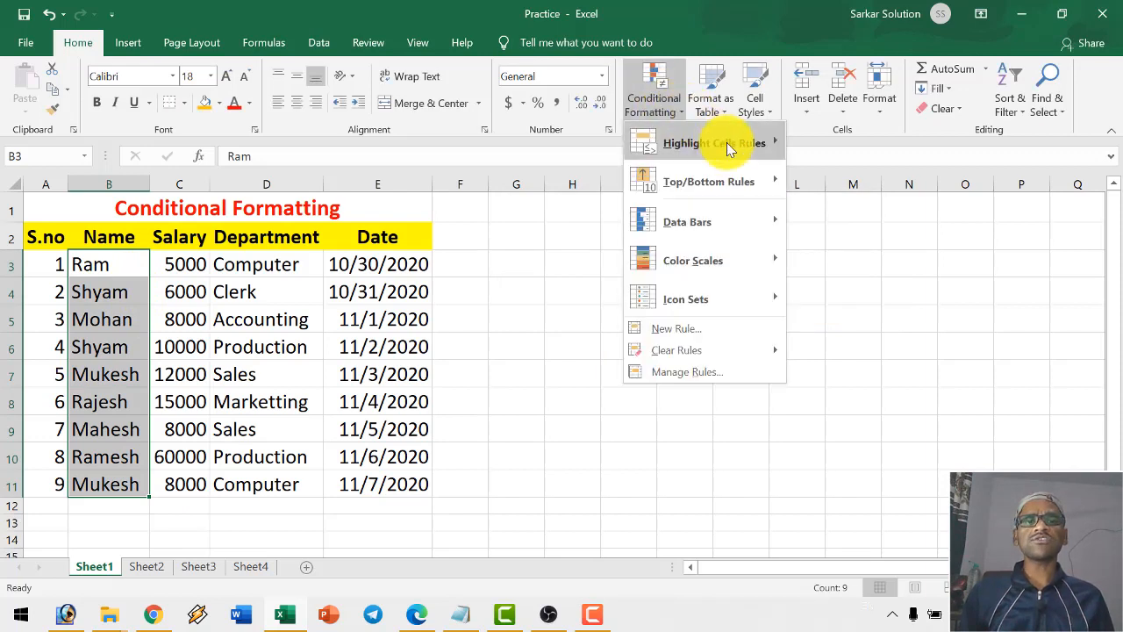
mouse_move(714, 143)
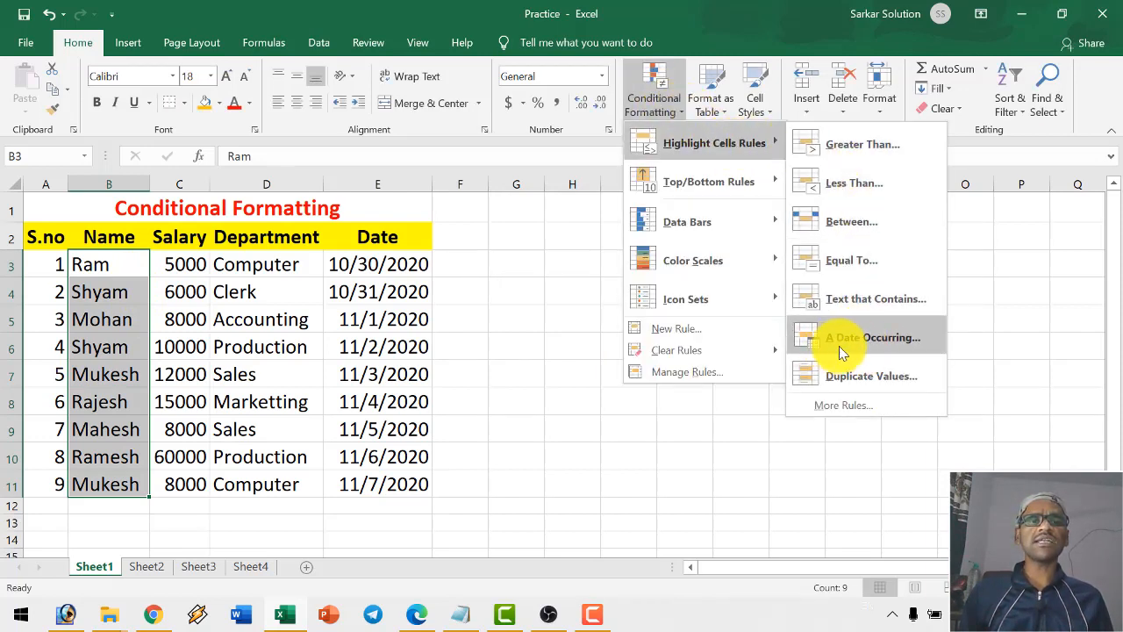
left_click(344, 317)
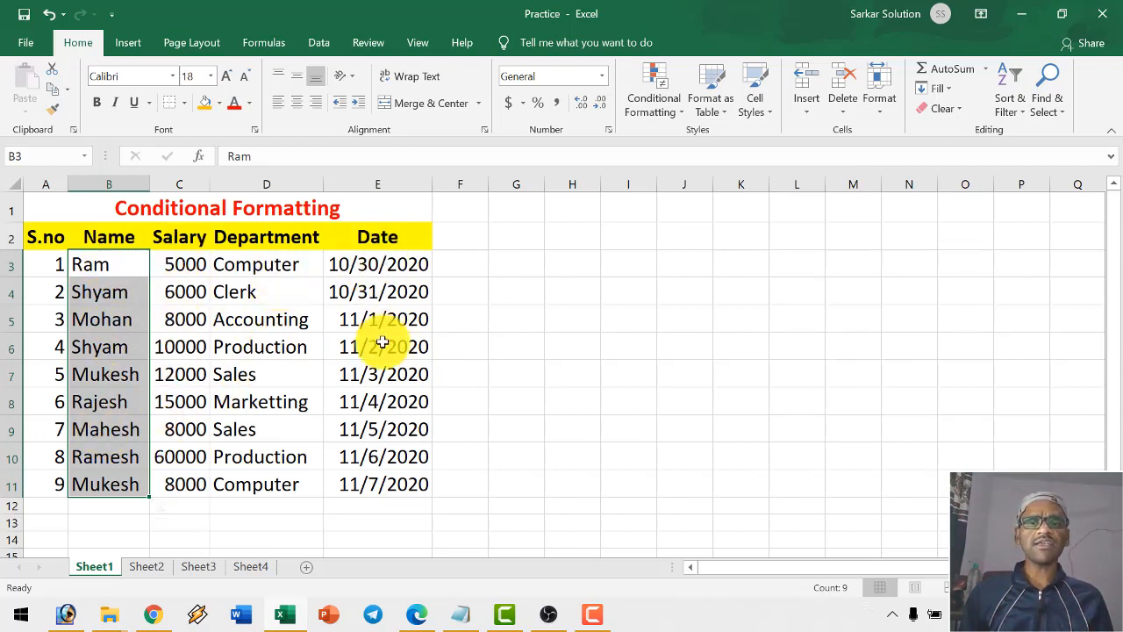
left_click_drag(369, 263, 373, 479)
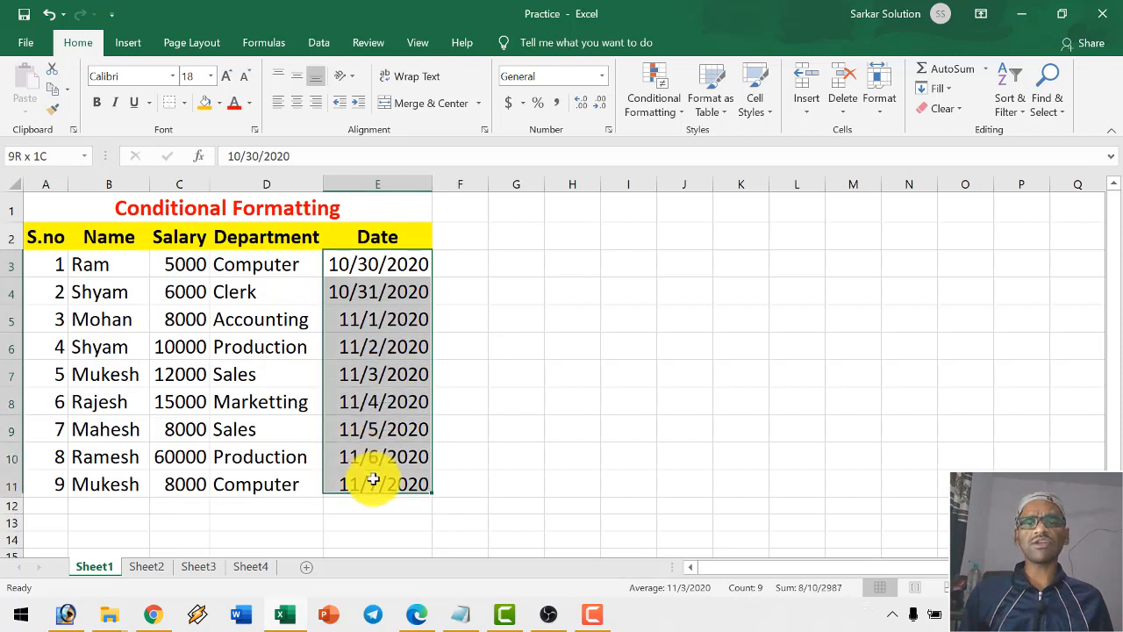
left_click(660, 101)
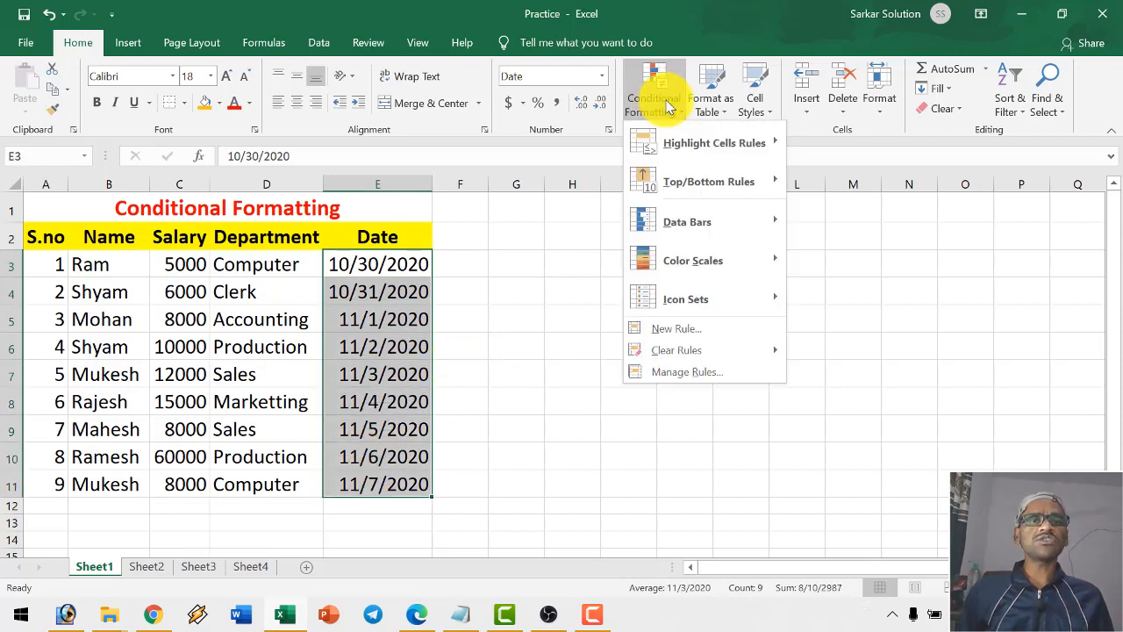
mouse_move(712, 145)
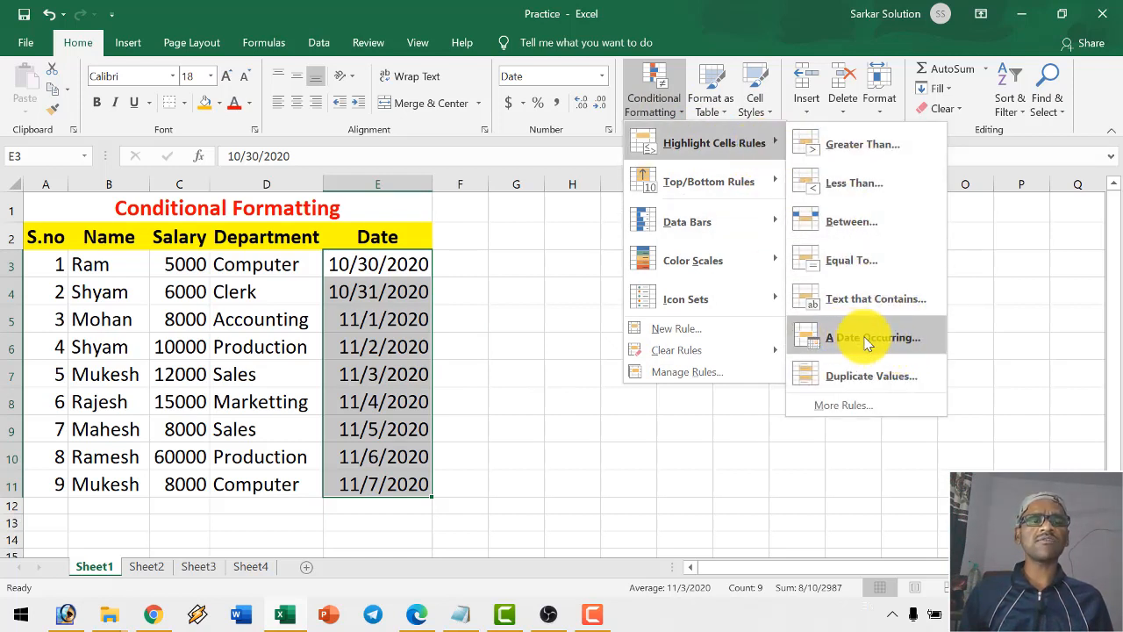
left_click(869, 344)
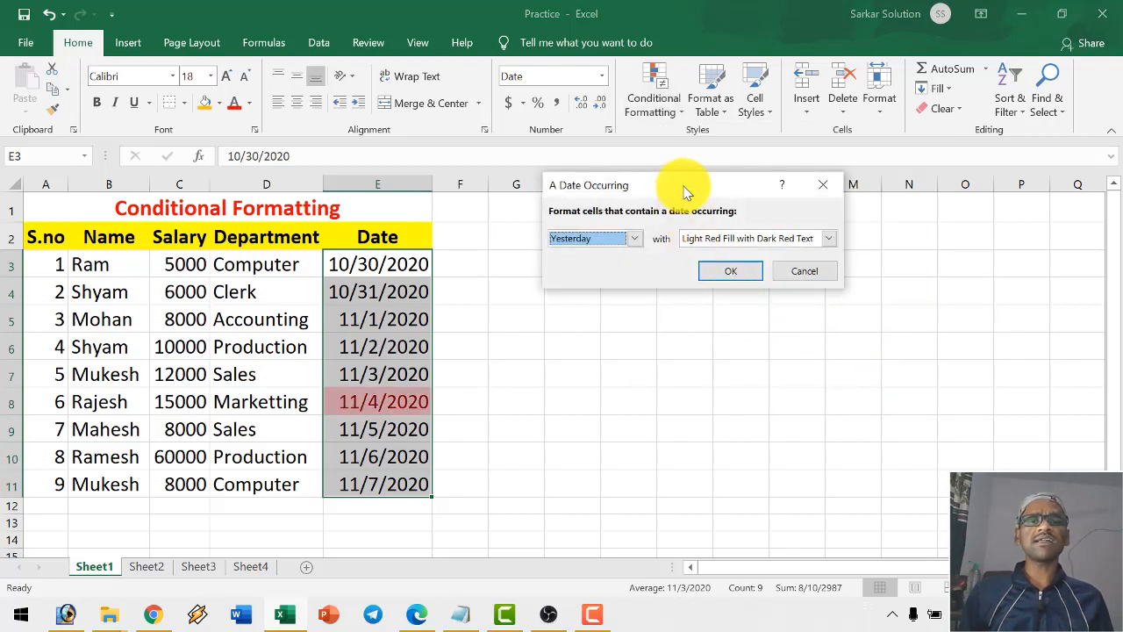
left_click_drag(681, 186, 755, 182)
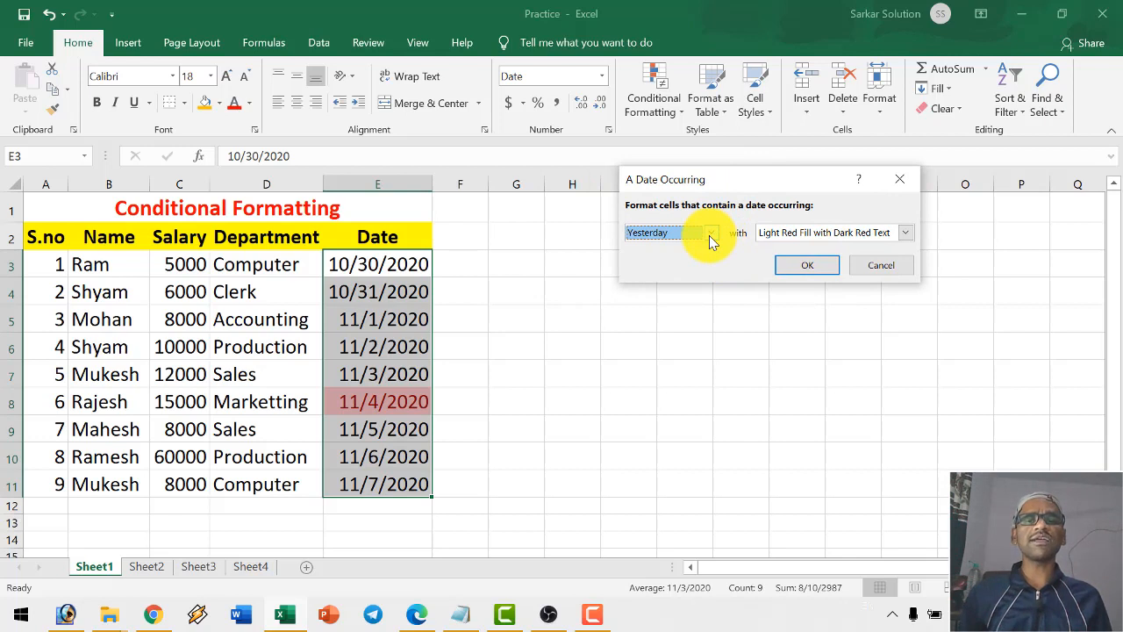
- Preview the date rule on E3:E11 with the periods Today, Tomorrow and In the last 7 days
left_click(709, 235)
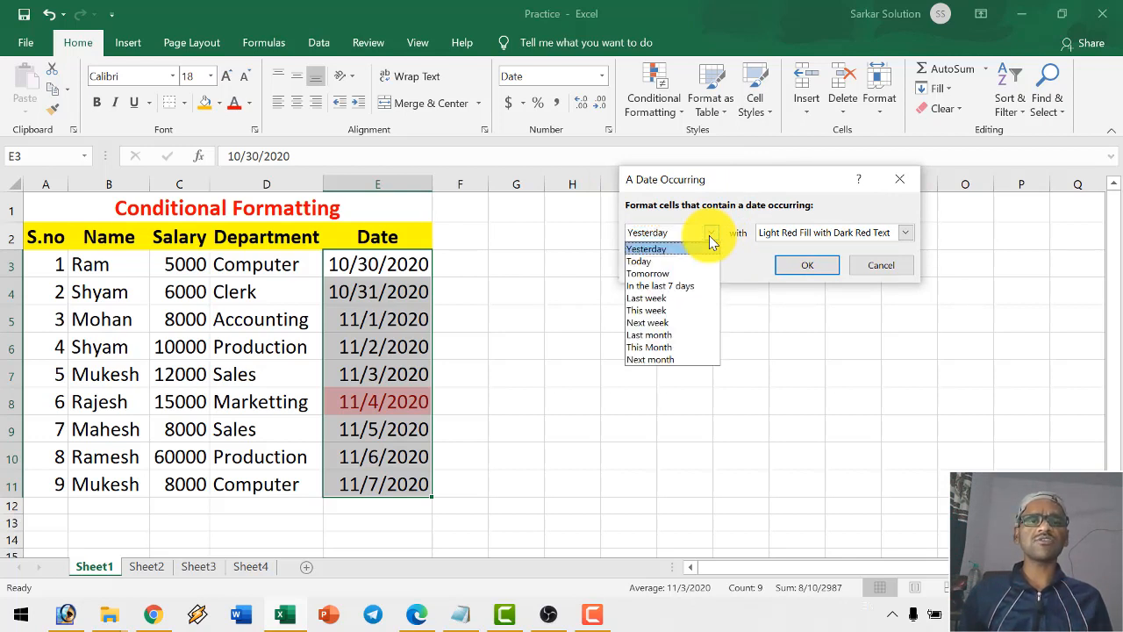
left_click(657, 261)
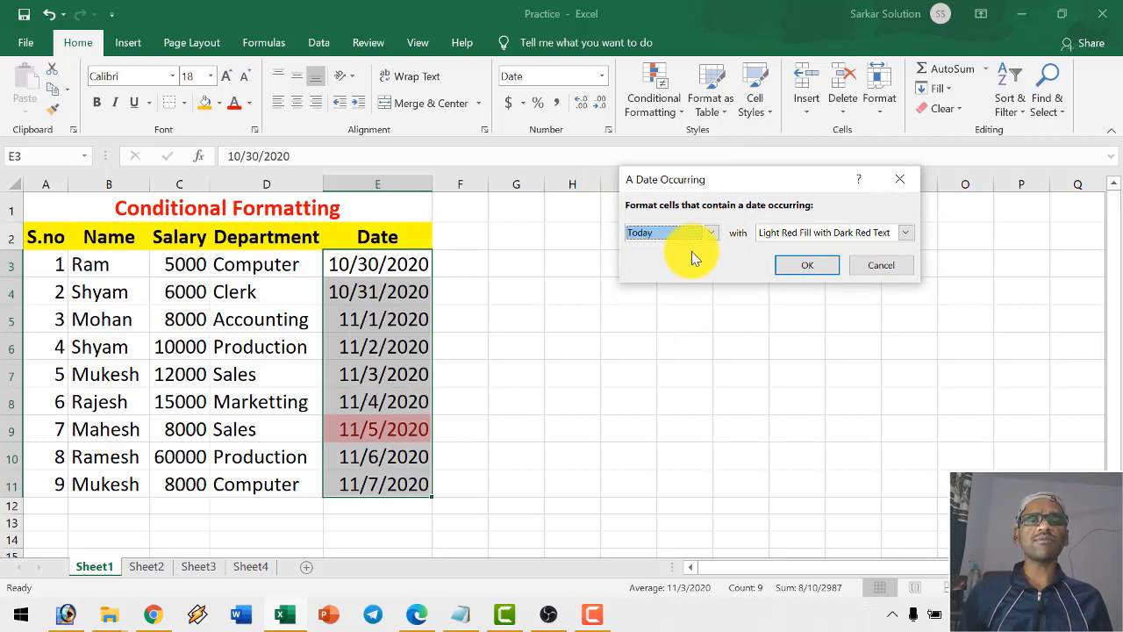
left_click(711, 235)
left_click(675, 274)
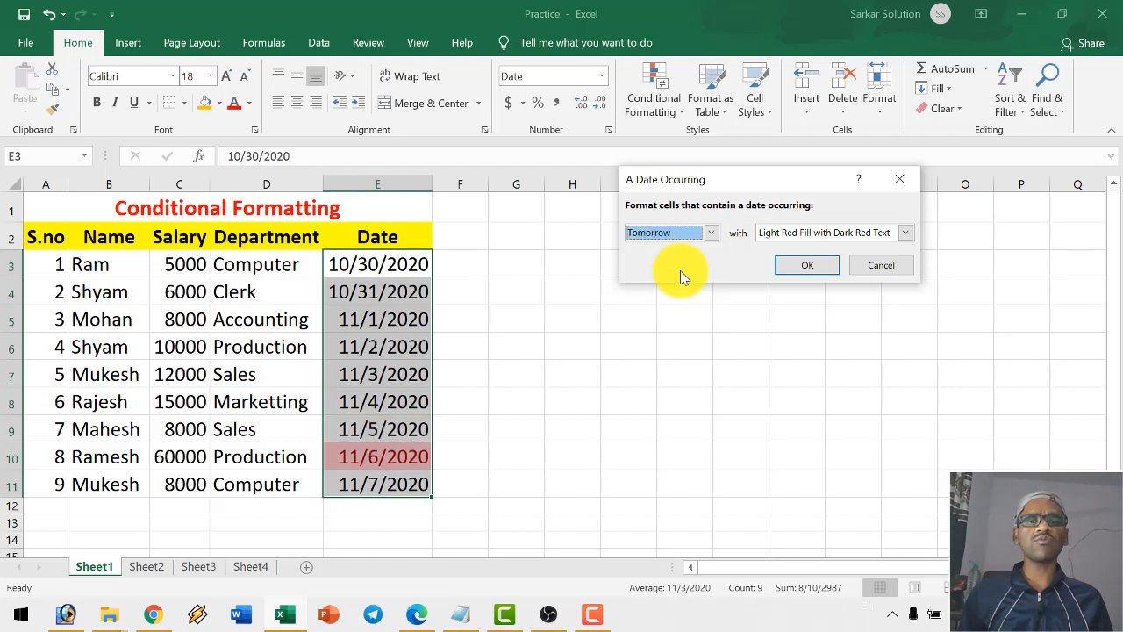
left_click(703, 234)
left_click(675, 286)
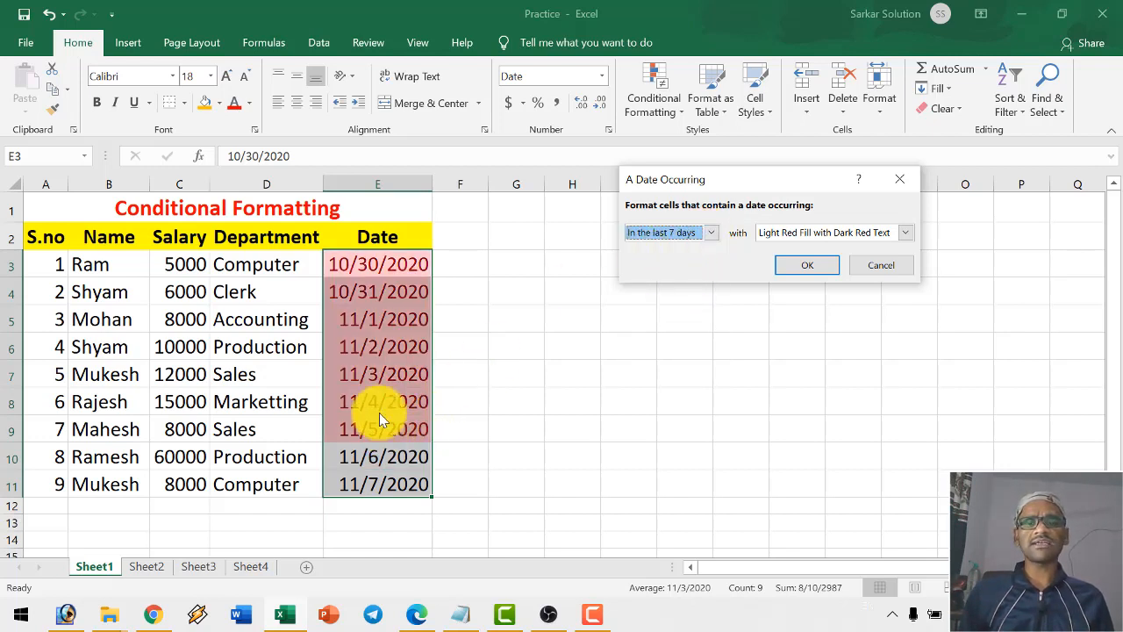
- Preview the date rule with the periods Last week, This week and Next week, and close it without keeping any highlighting
left_click(711, 232)
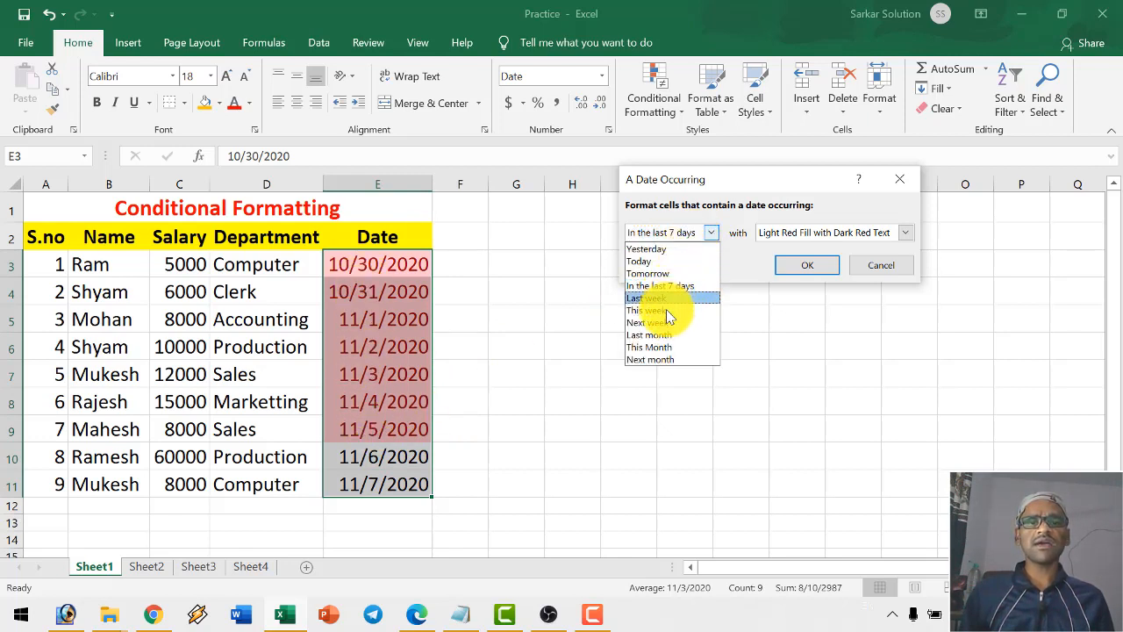
left_click(667, 299)
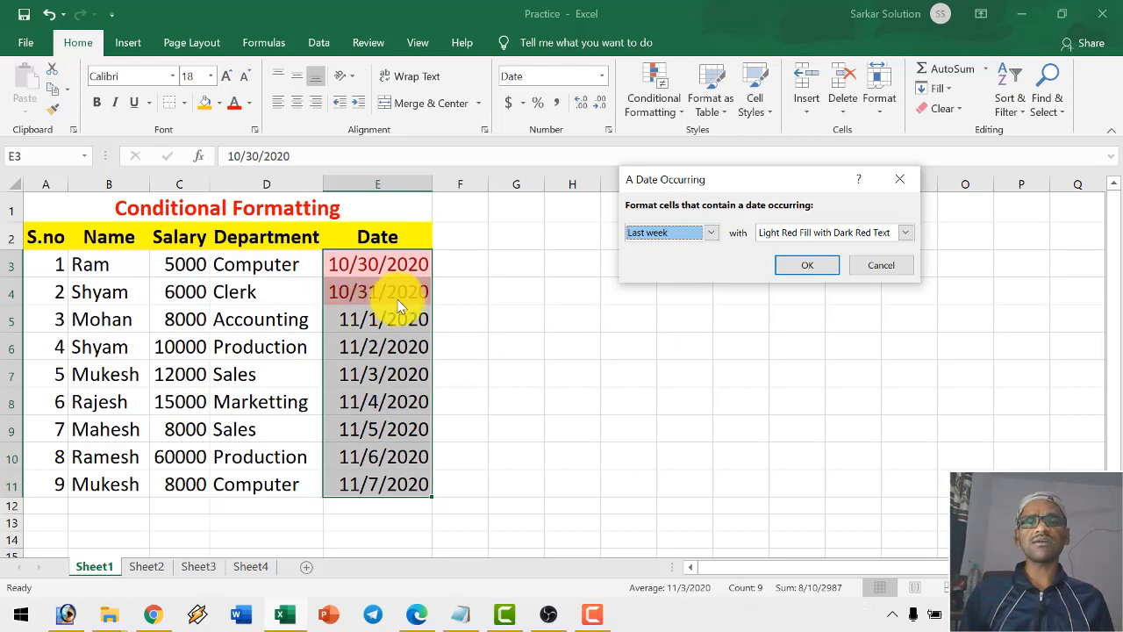
left_click(670, 234)
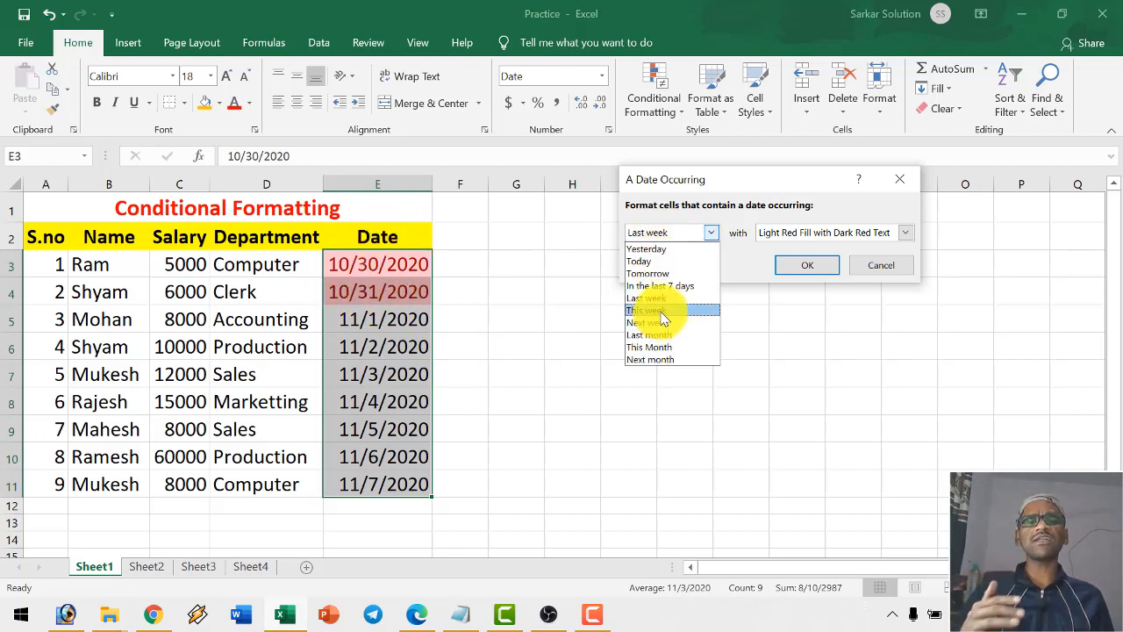
left_click(659, 310)
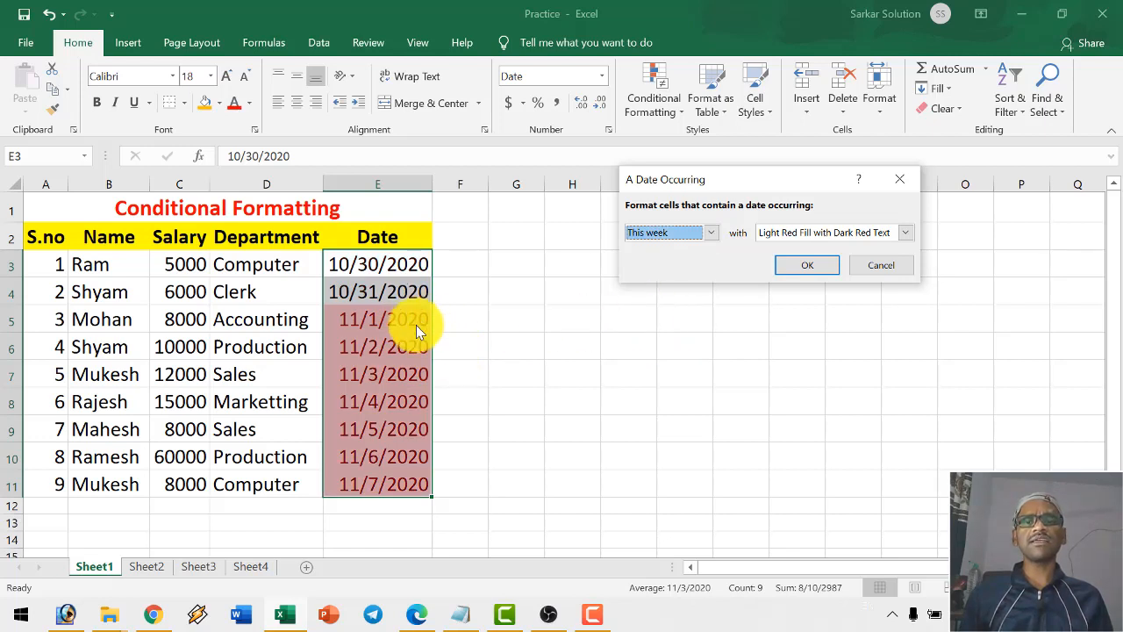
left_click(692, 228)
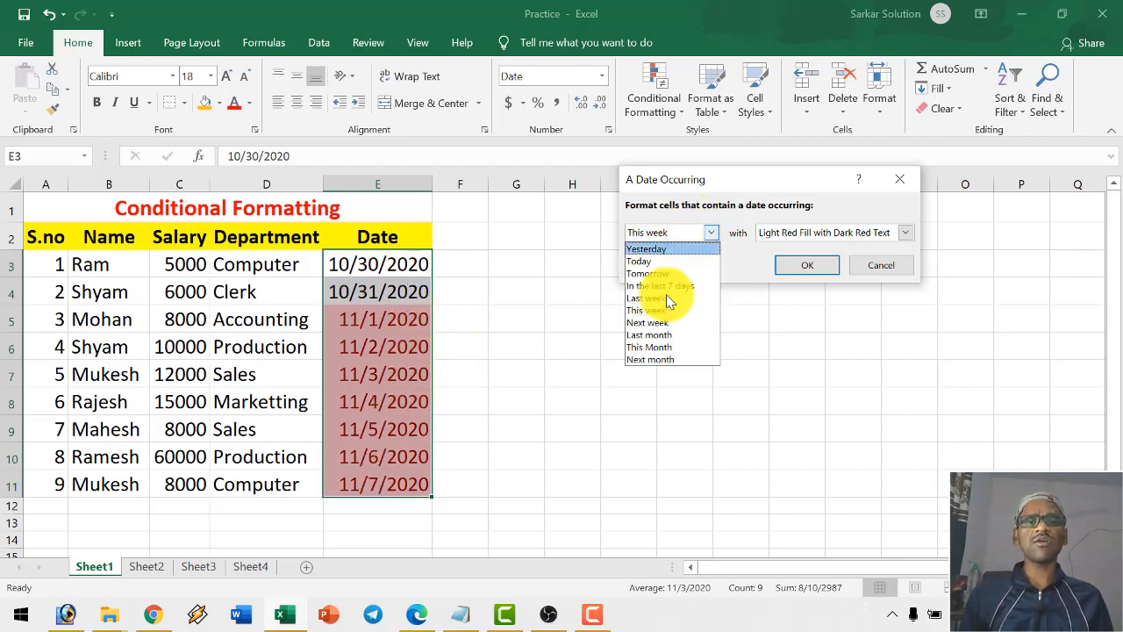
left_click(669, 322)
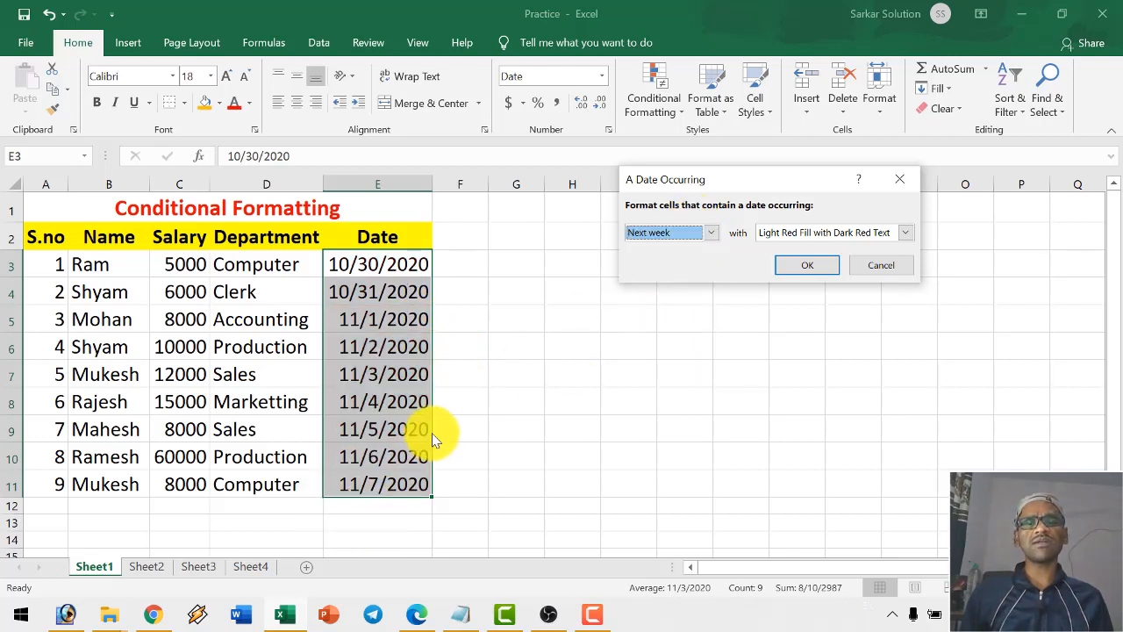
left_click(824, 266)
- Extend the date series in column E from E10:E11 down to row 23 and widen the column to show the full dates
left_click(356, 483)
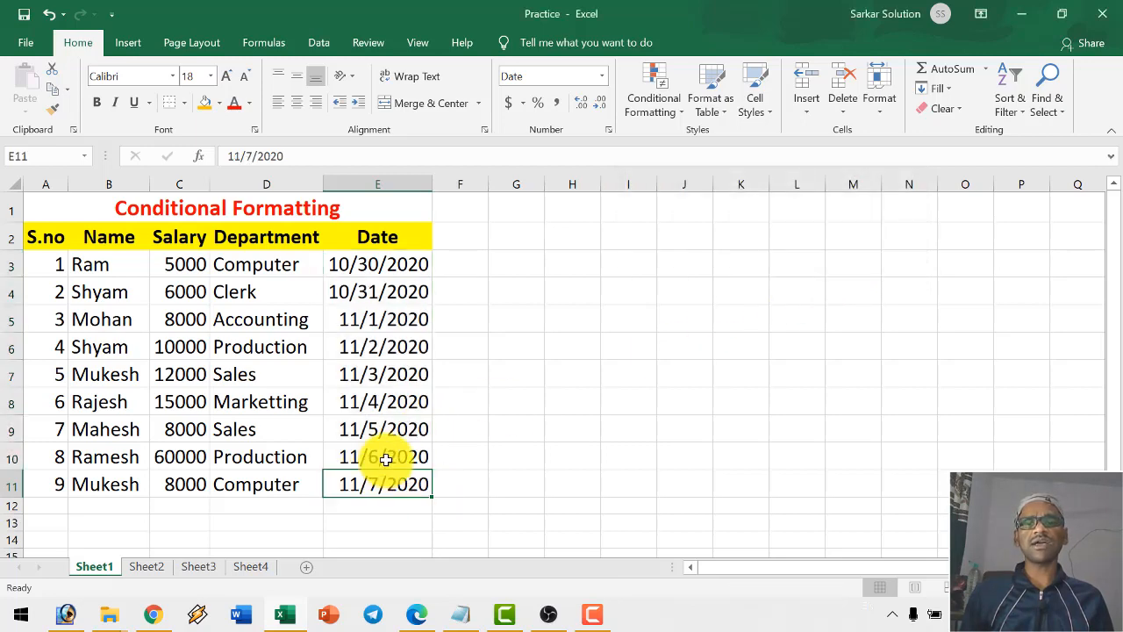
left_click_drag(380, 454, 433, 503)
scroll(431, 400, "down", 3)
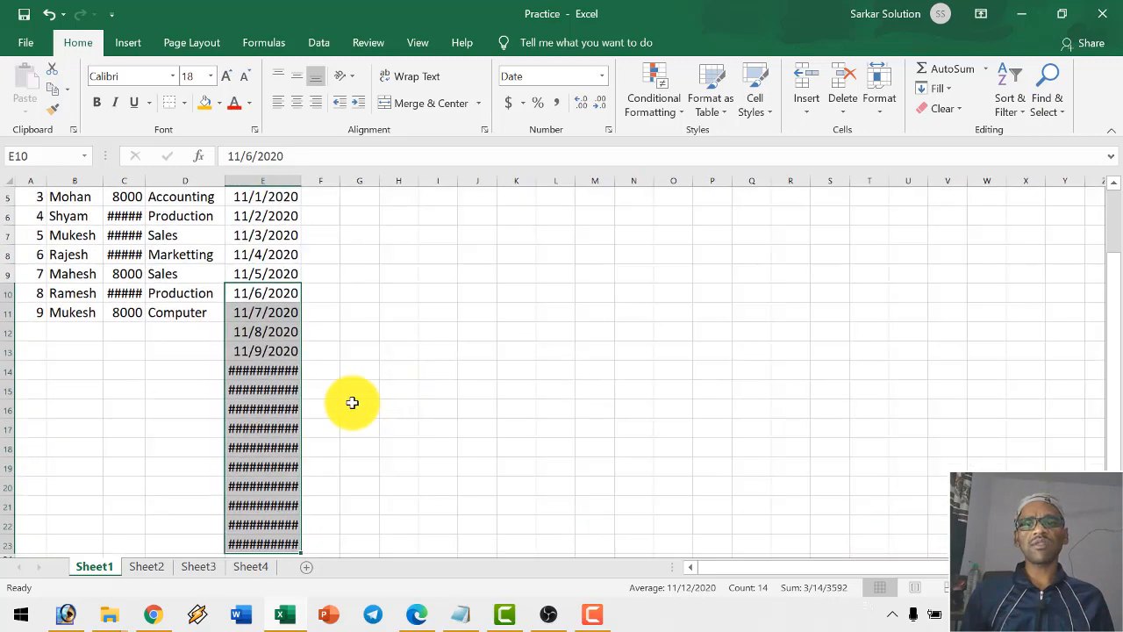
left_click(359, 408)
left_click_drag(302, 181, 325, 183)
- Start an A Date Occurring highlight rule for the extended dates in E3:E23
scroll(296, 243, "up", 2)
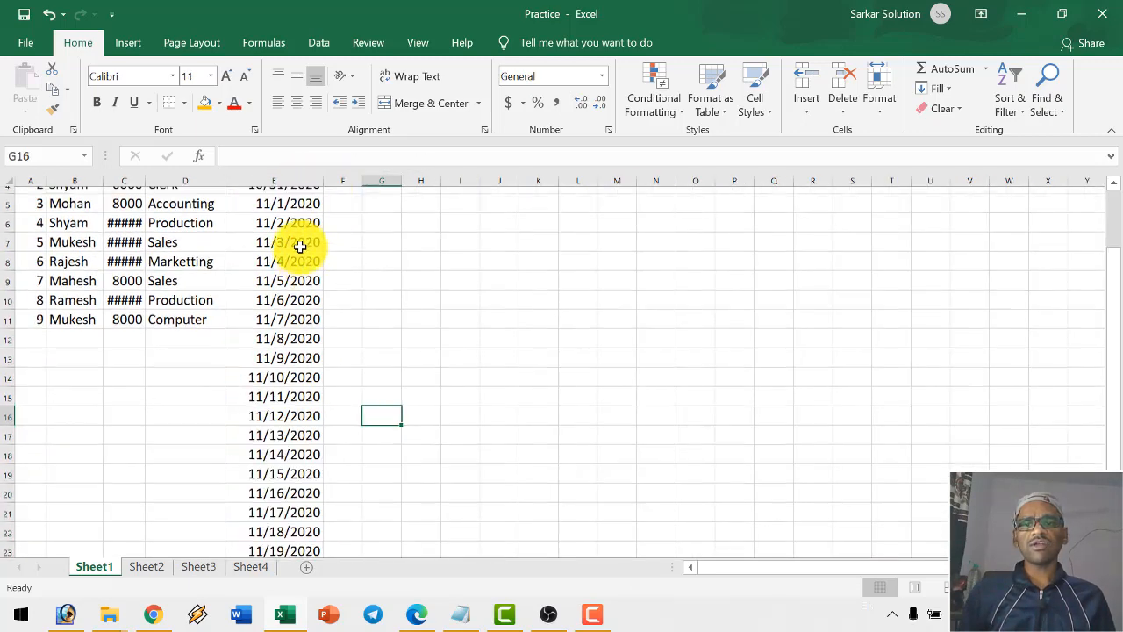
left_click_drag(284, 245, 327, 413)
scroll(327, 413, "up", 2)
left_click(656, 104)
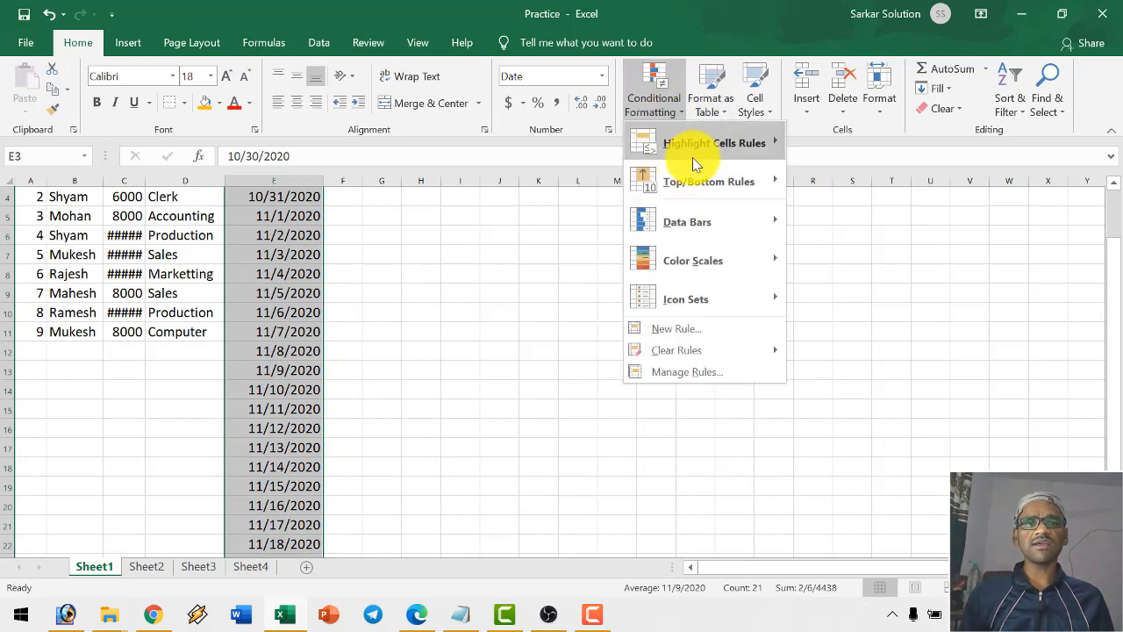
left_click(842, 338)
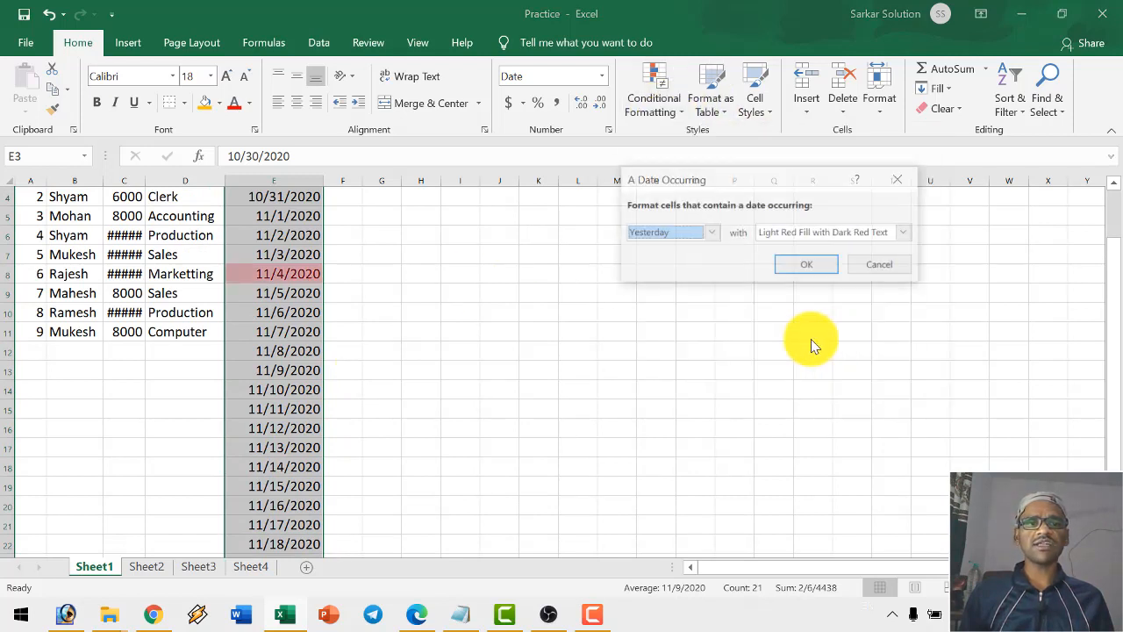
- Preview the date rule on the extended dates with the periods Next week, Last month and This Month
left_click(699, 229)
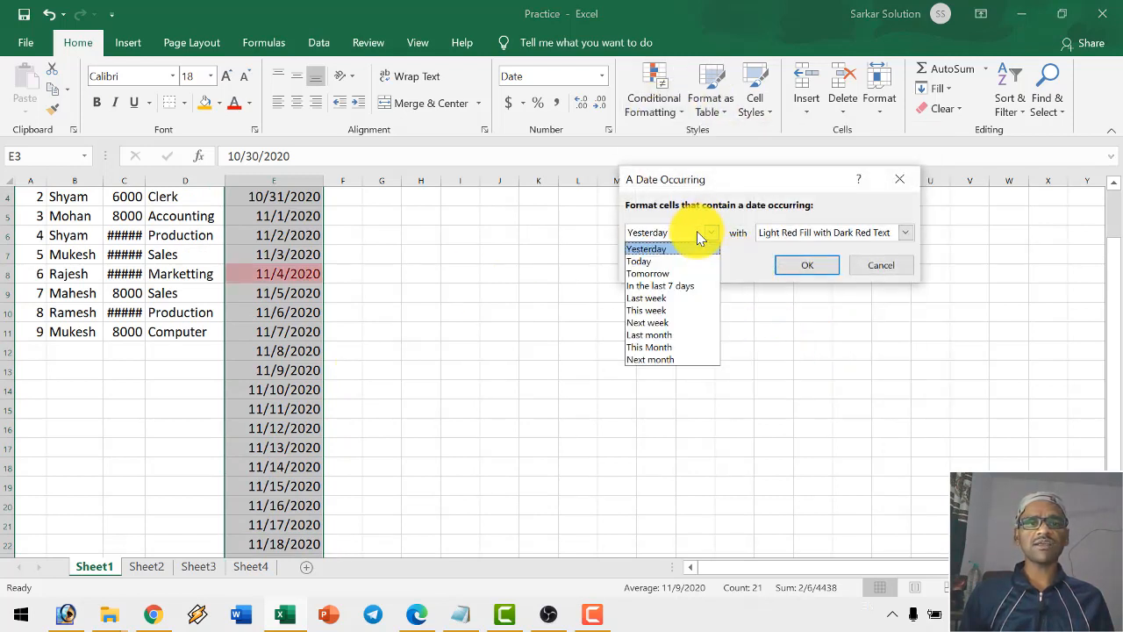
left_click(660, 322)
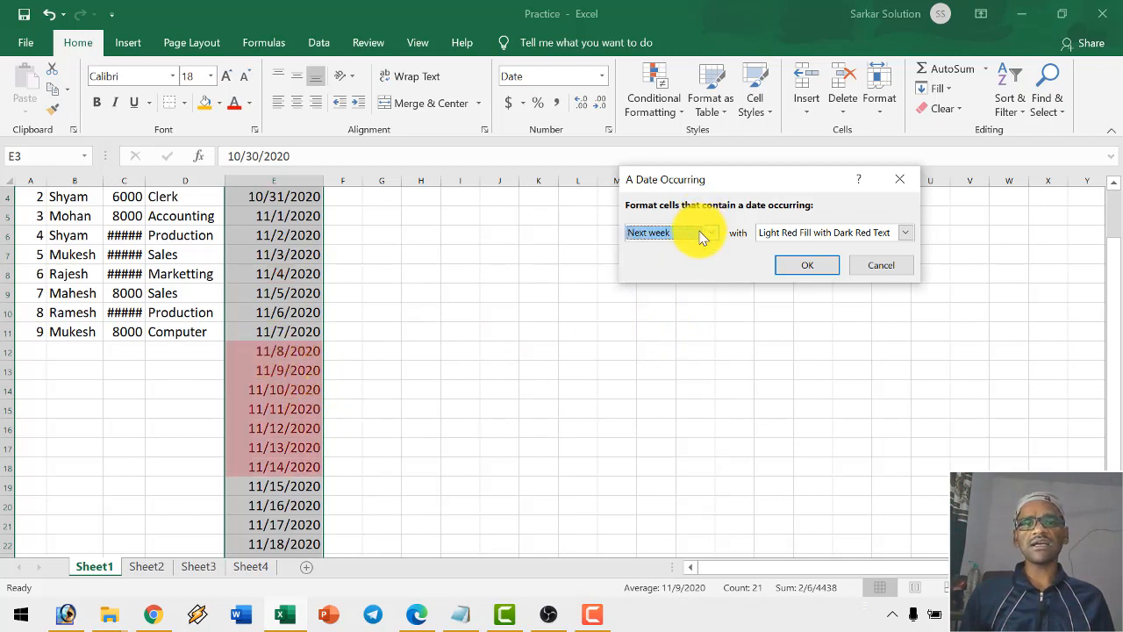
left_click(702, 235)
left_click(664, 334)
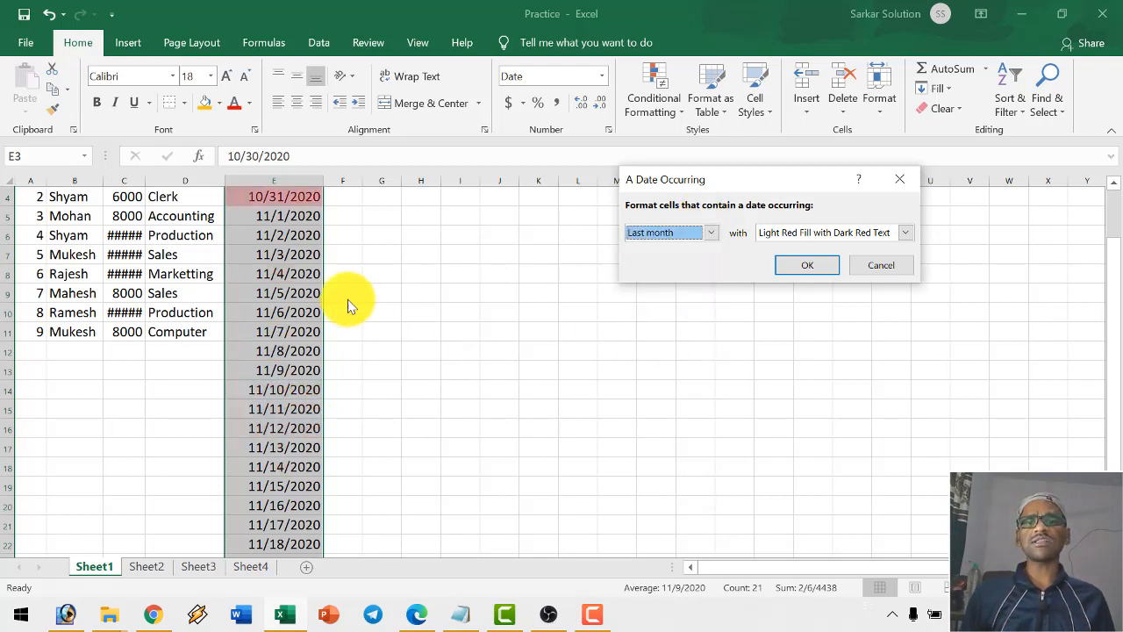
left_click(702, 235)
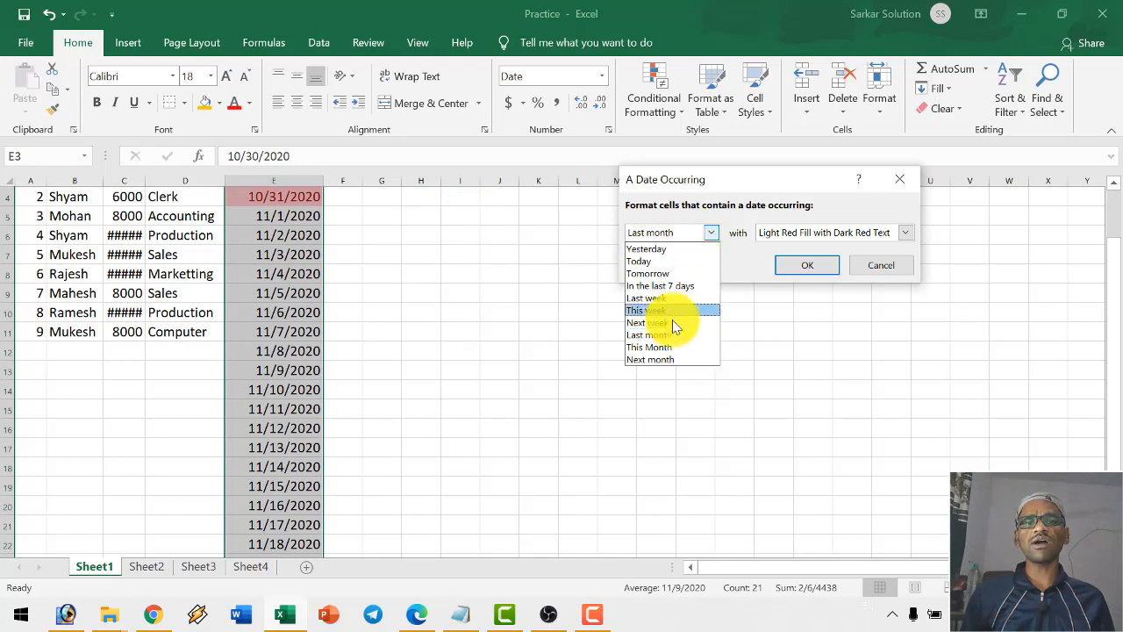
left_click(663, 347)
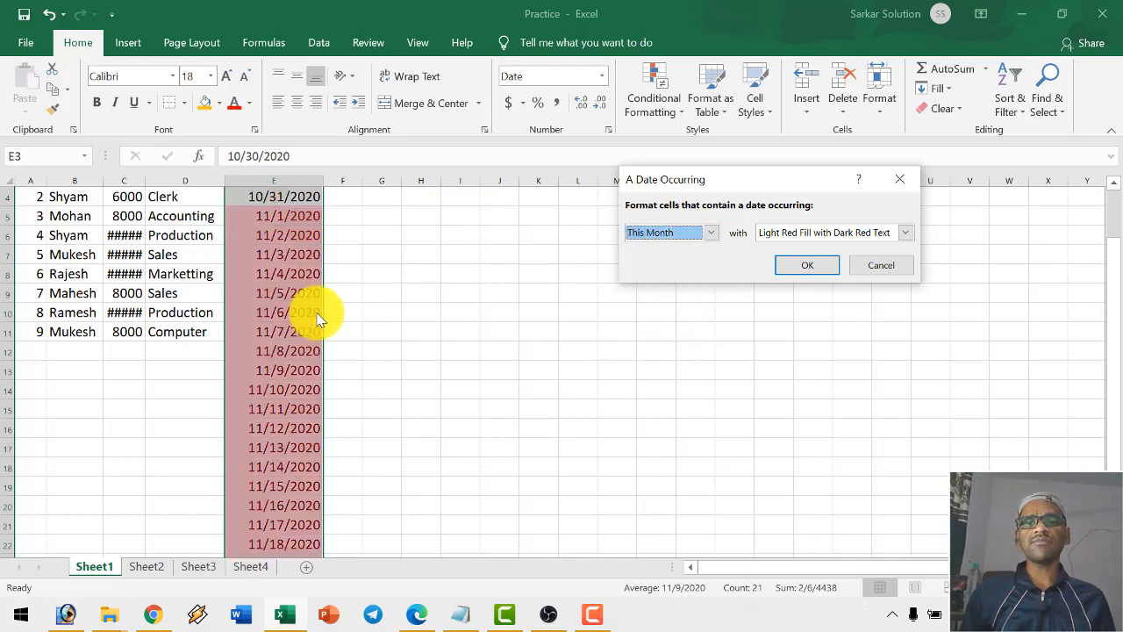
- Review the available periods and fill formats of the date rule, keep This Month with the light red fill, and cancel the rule
left_click(662, 233)
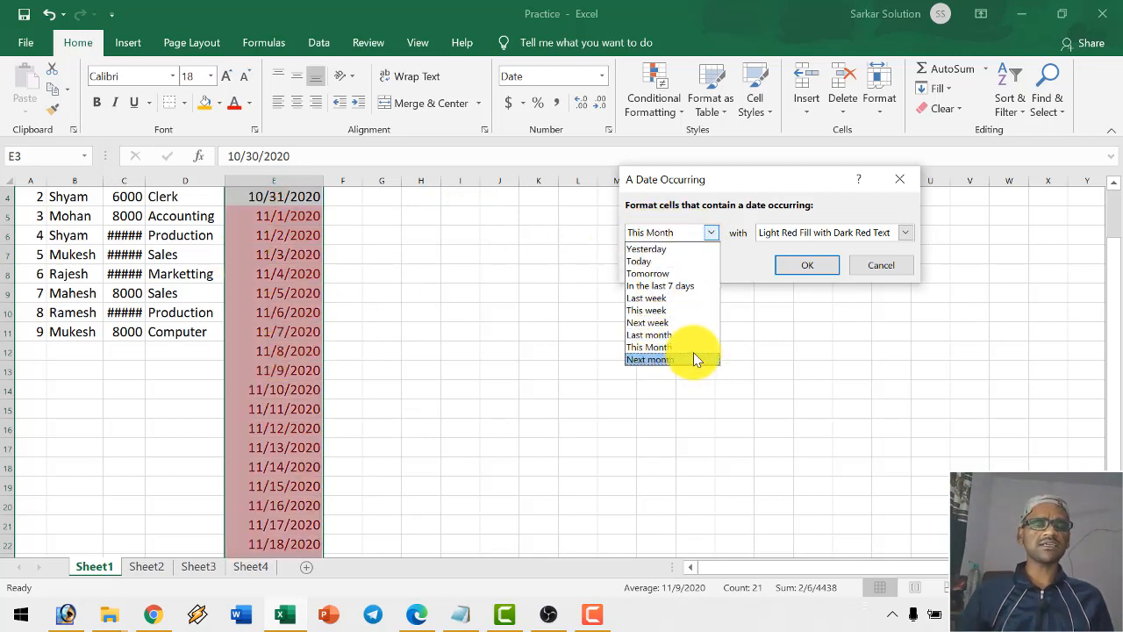
left_click(745, 262)
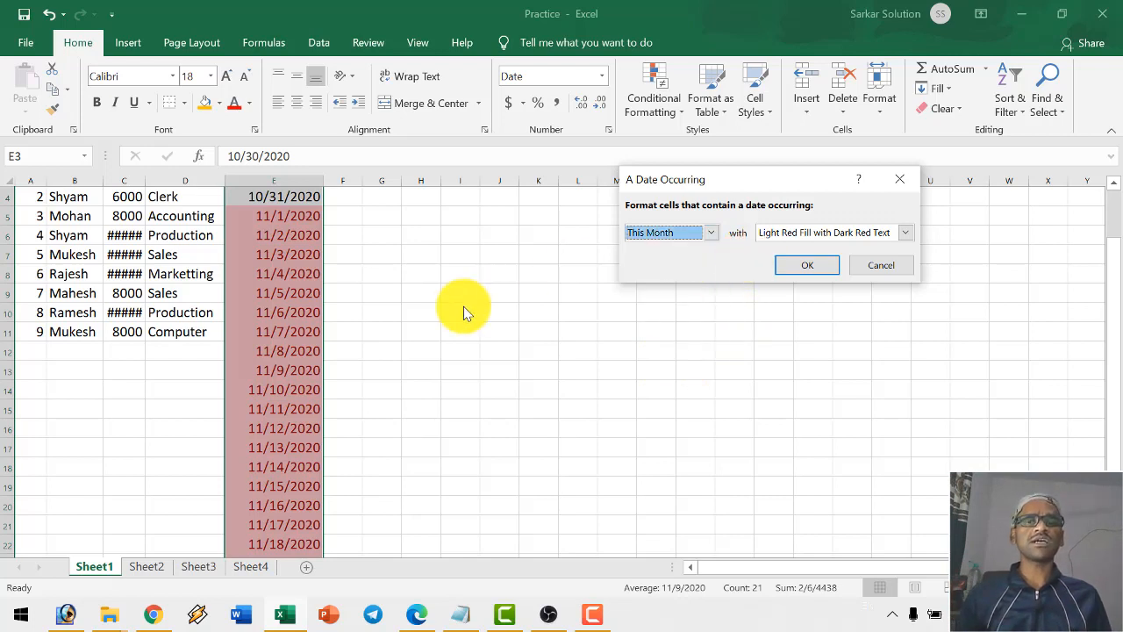
left_click(841, 235)
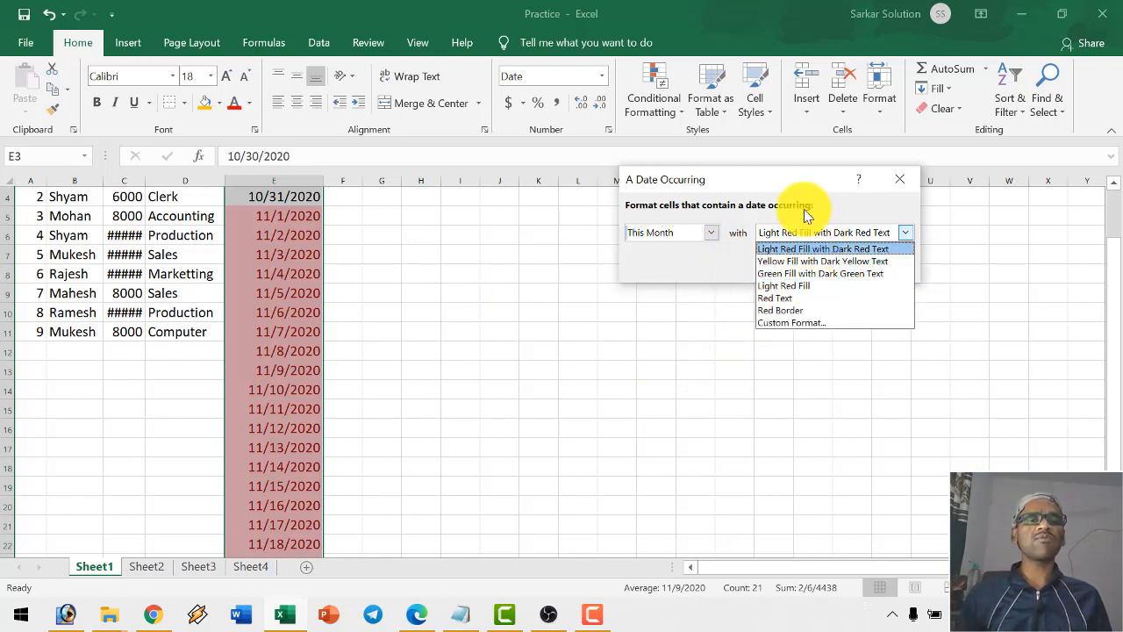
left_click(874, 248)
left_click(882, 267)
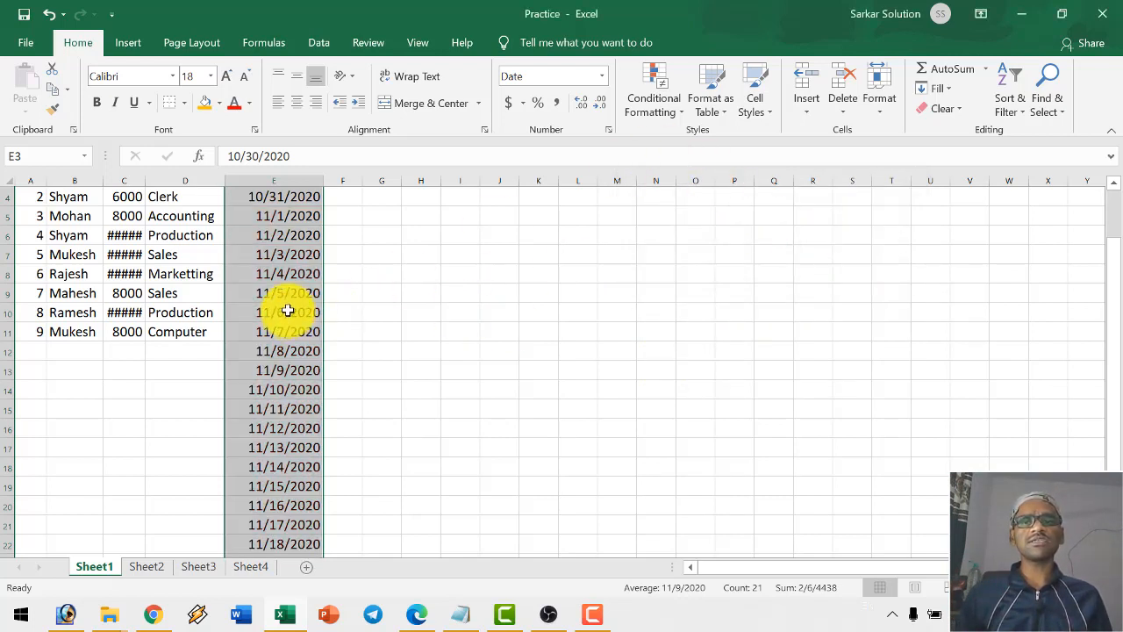
scroll(201, 296, "up", 1)
scroll(193, 297, "up", 2)
scroll(193, 296, "up", 1)
scroll(659, 181, "up", 2)
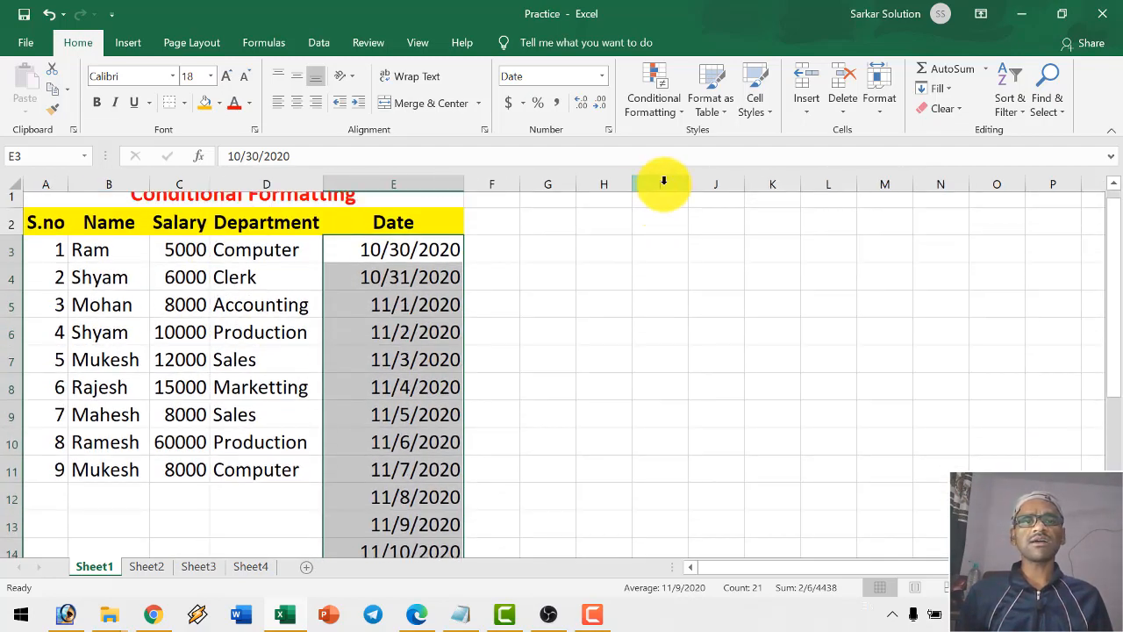
left_click(673, 116)
mouse_move(728, 144)
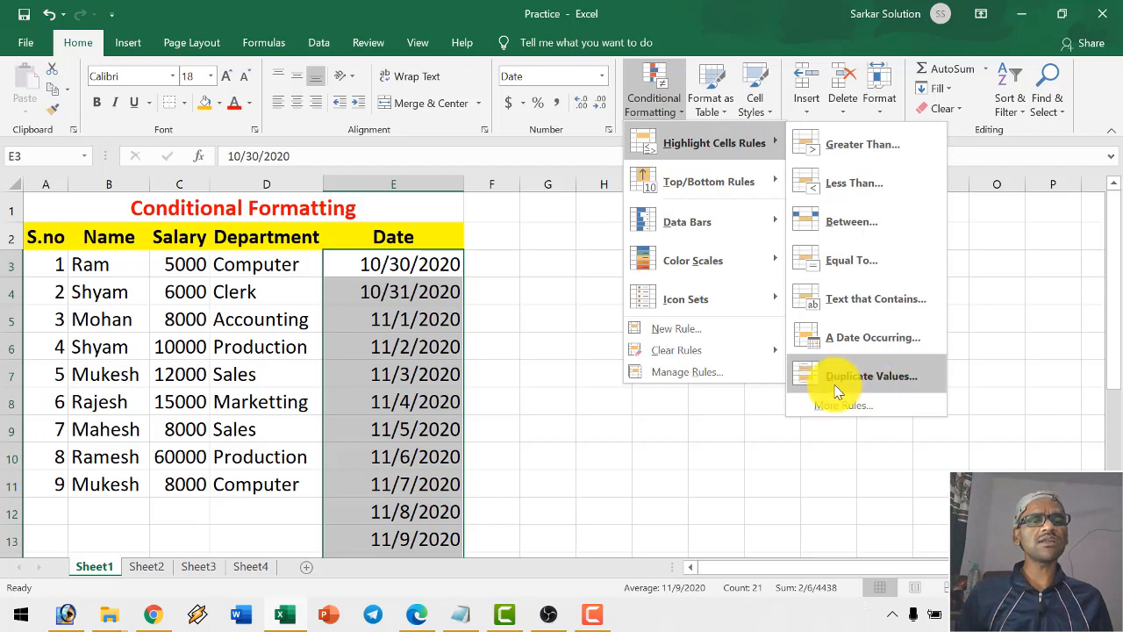
left_click(375, 376)
left_click(381, 371)
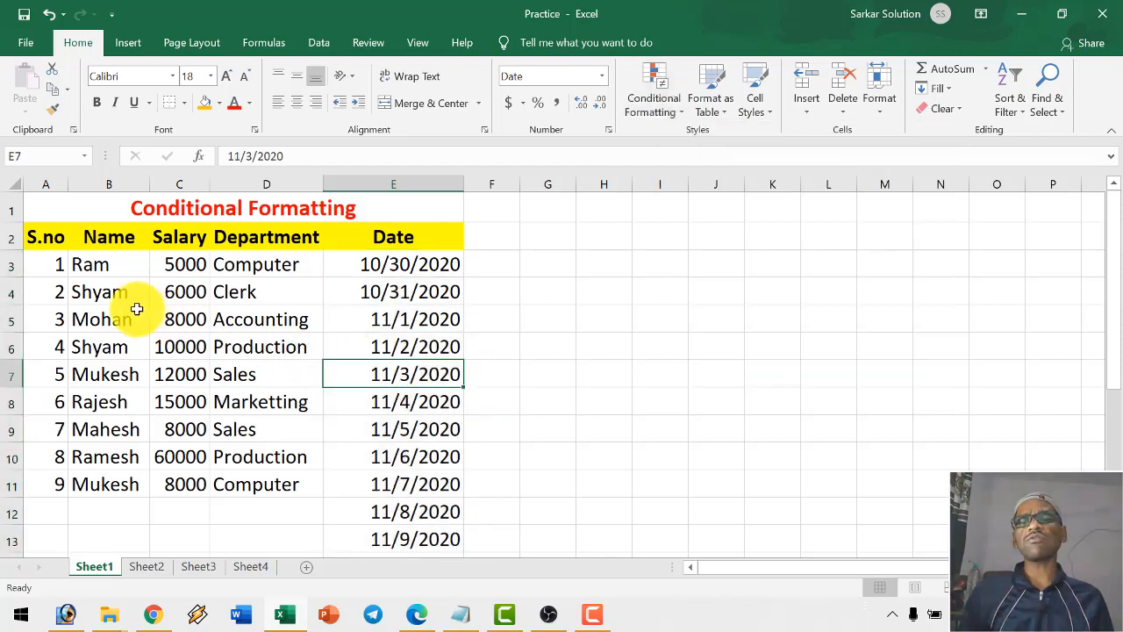
- Preview a Duplicate Values highlight rule on the departments in D3:D11, switching it to Unique and back to Duplicate
left_click_drag(268, 269, 263, 478)
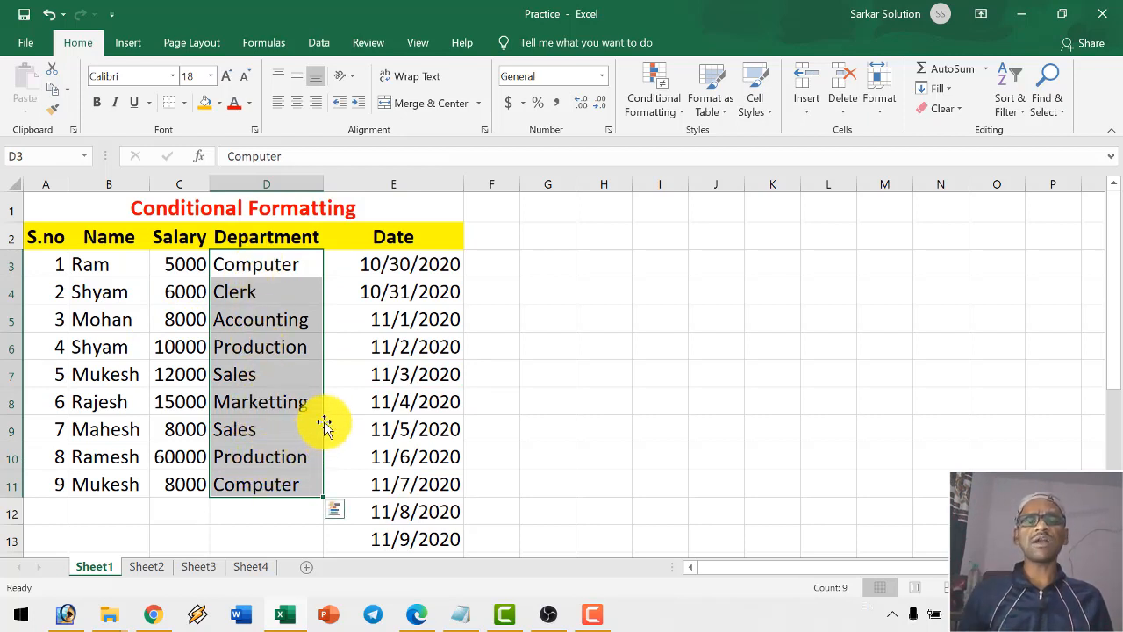
left_click(657, 112)
mouse_move(693, 143)
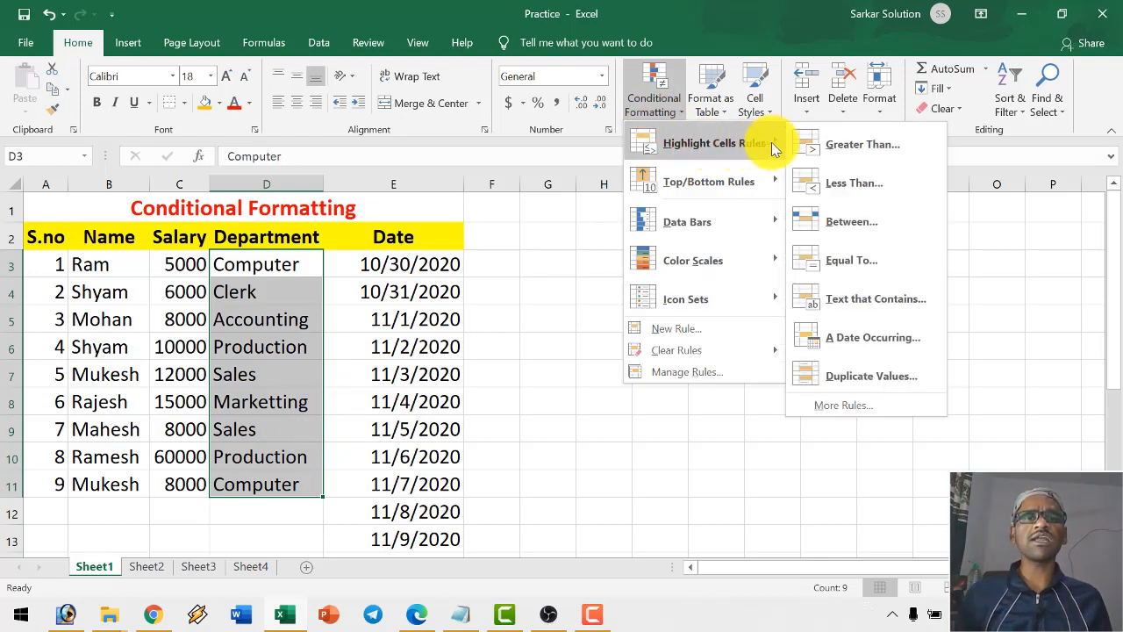
left_click(865, 377)
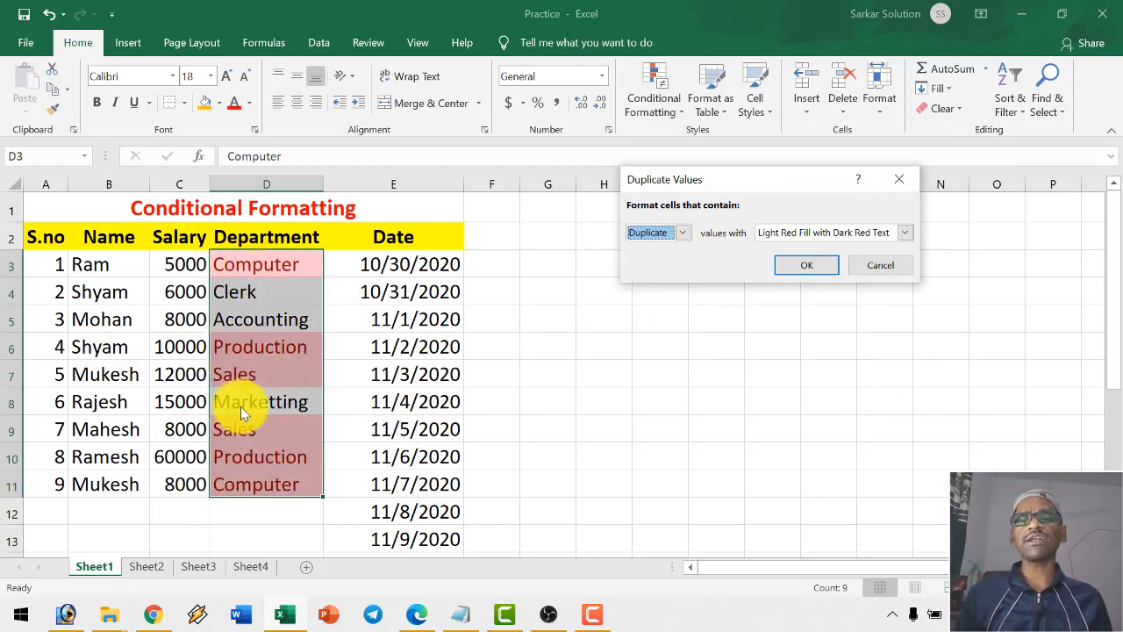
left_click(677, 233)
left_click(651, 260)
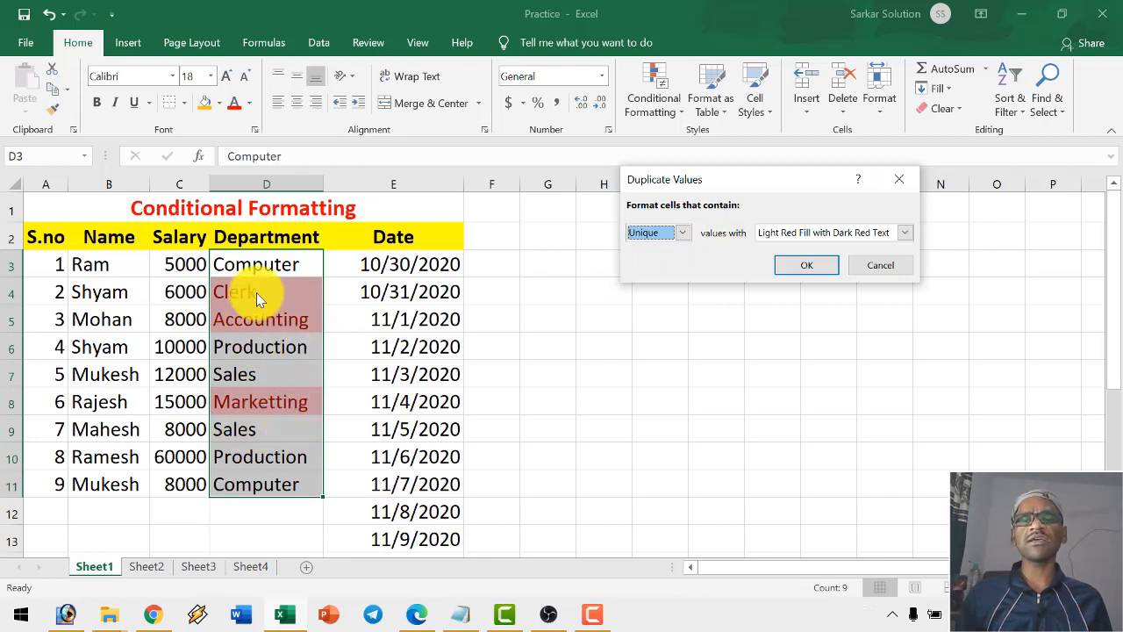
left_click(684, 234)
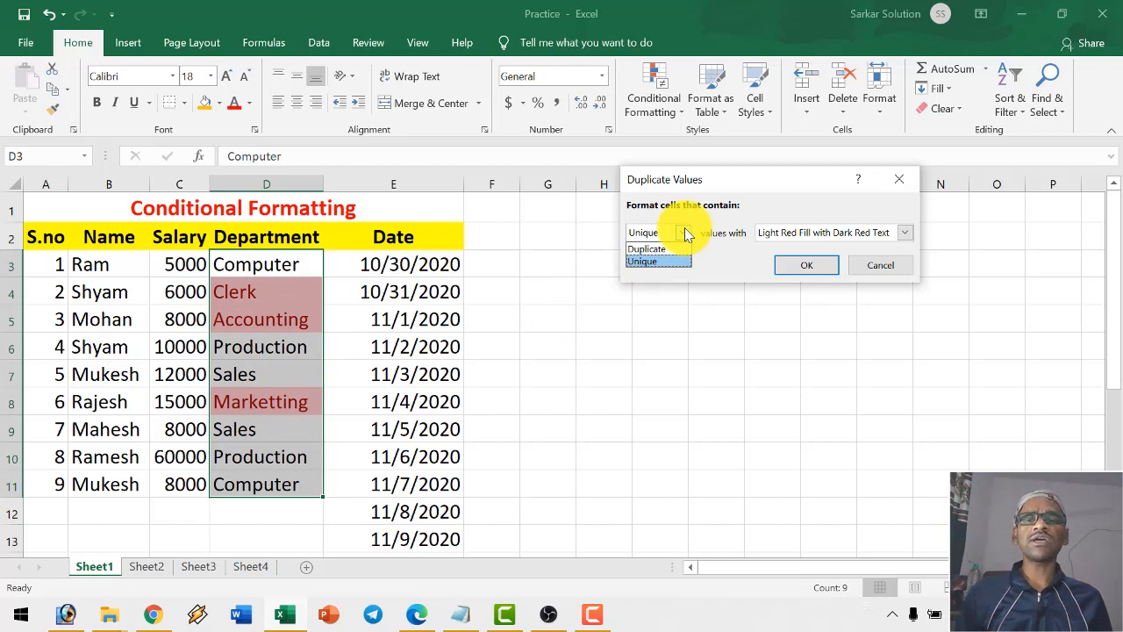
left_click(649, 251)
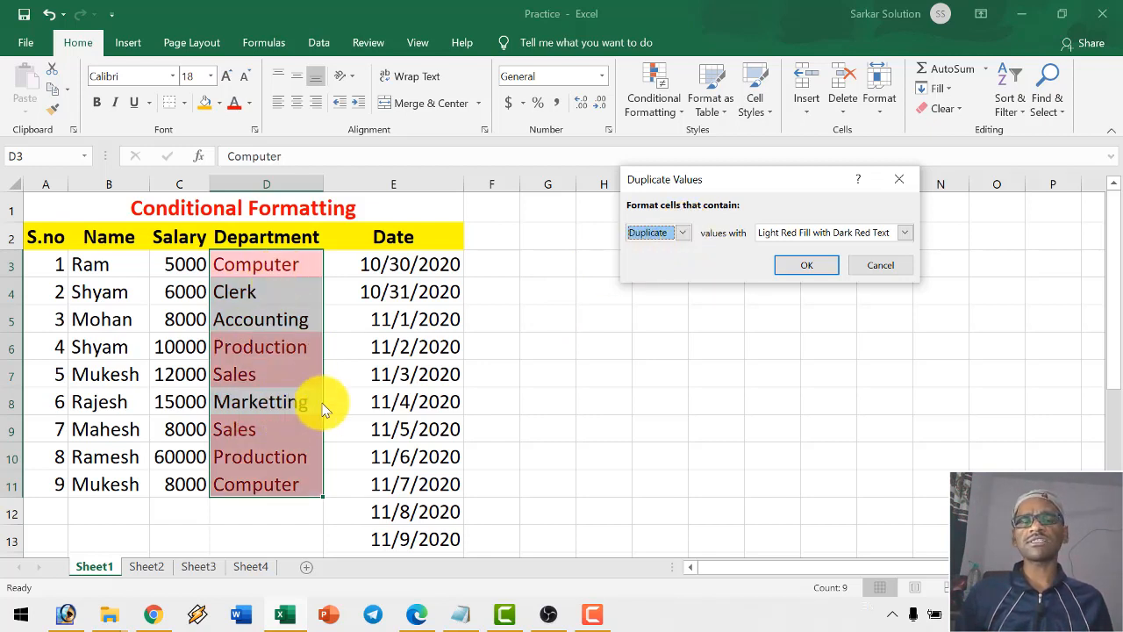
- Review the fill formats of the duplicate rule, keep Light Red Fill with Dark Red Text, and cancel the rule
left_click(809, 230)
left_click(809, 236)
left_click(809, 233)
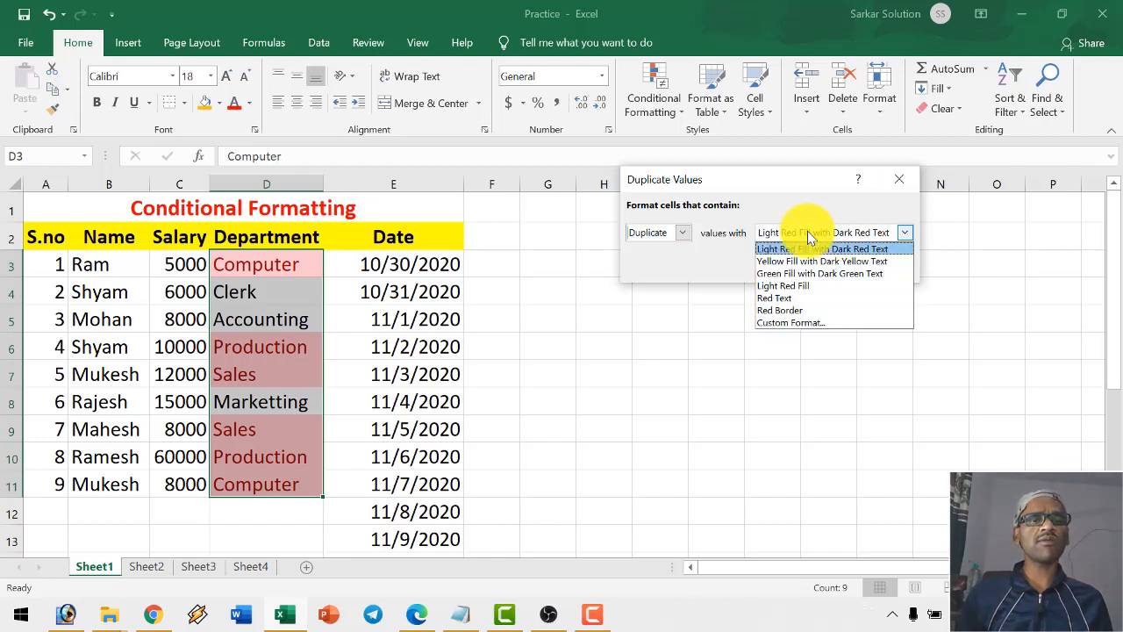
left_click(816, 233)
left_click(860, 262)
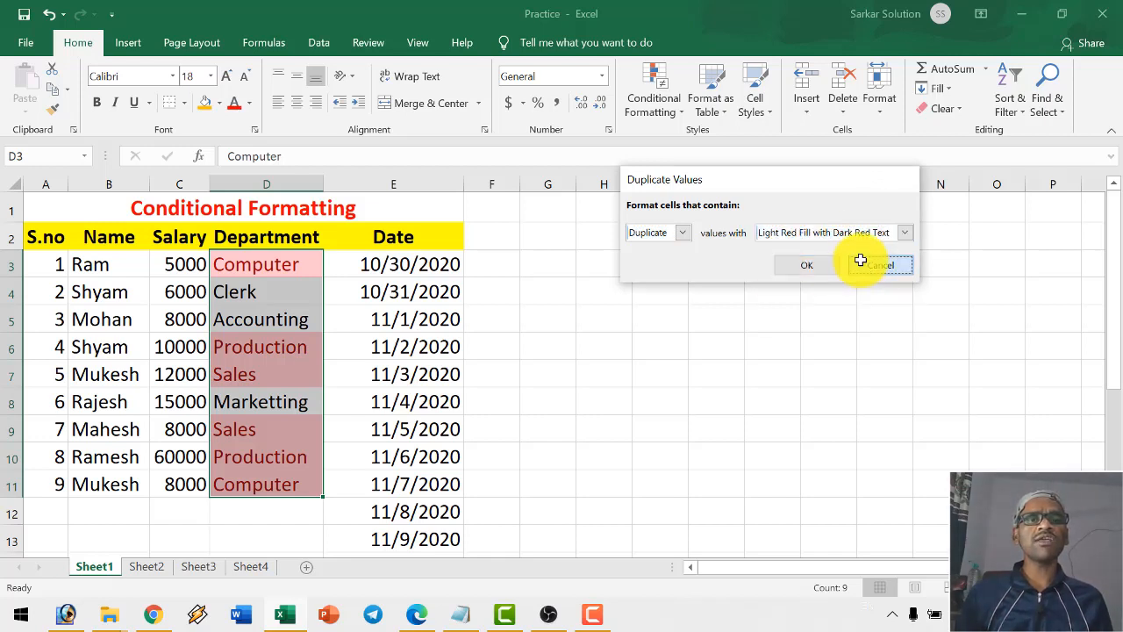
- Preview a Text That Contains rule for the text Computer on the departments and cancel it
left_click(653, 98)
mouse_move(711, 143)
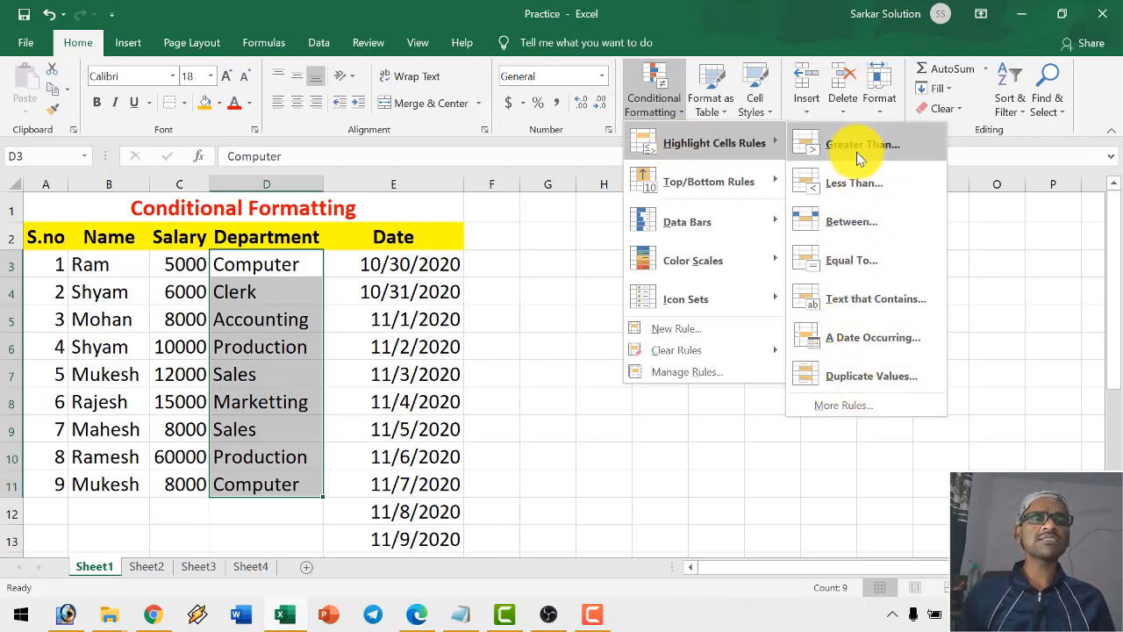
left_click(877, 299)
left_click_drag(635, 205, 584, 203)
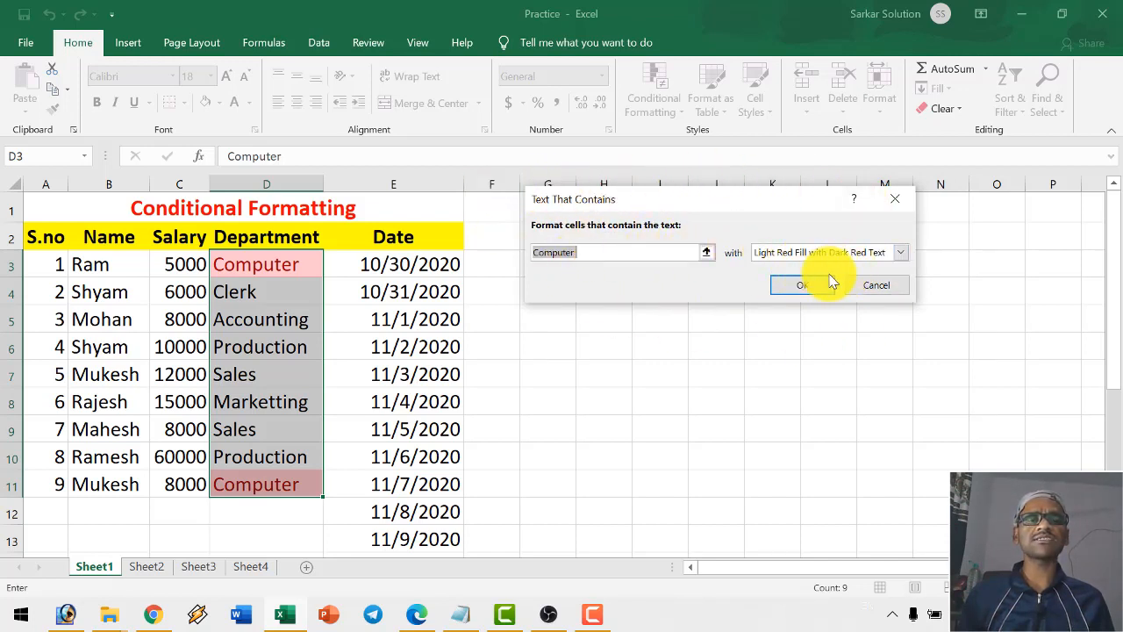
left_click(880, 292)
- Preview a Top 10 Items rule on the salaries in C3:C11 with the rank set to 3, and cancel it
left_click(646, 113)
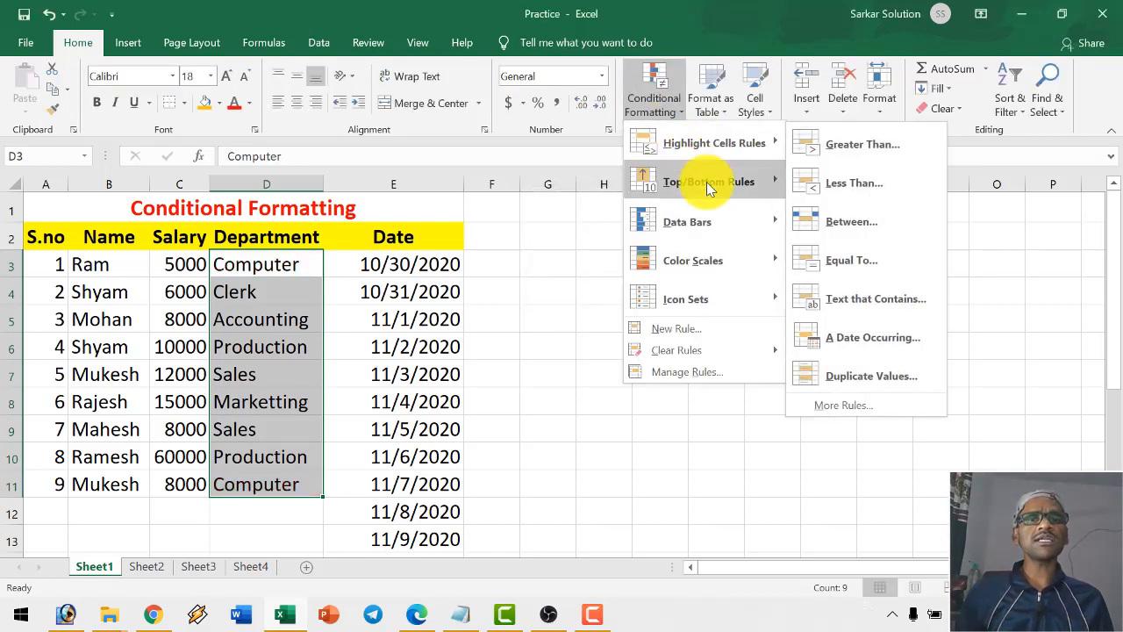
left_click(261, 318)
left_click(177, 255)
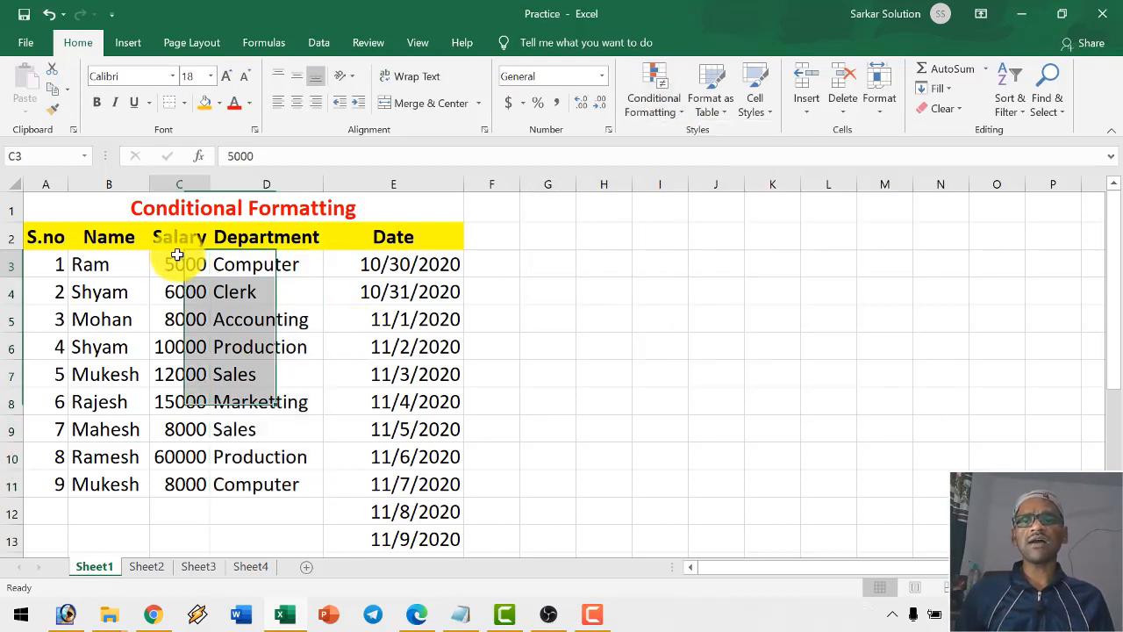
left_click_drag(177, 255, 162, 487)
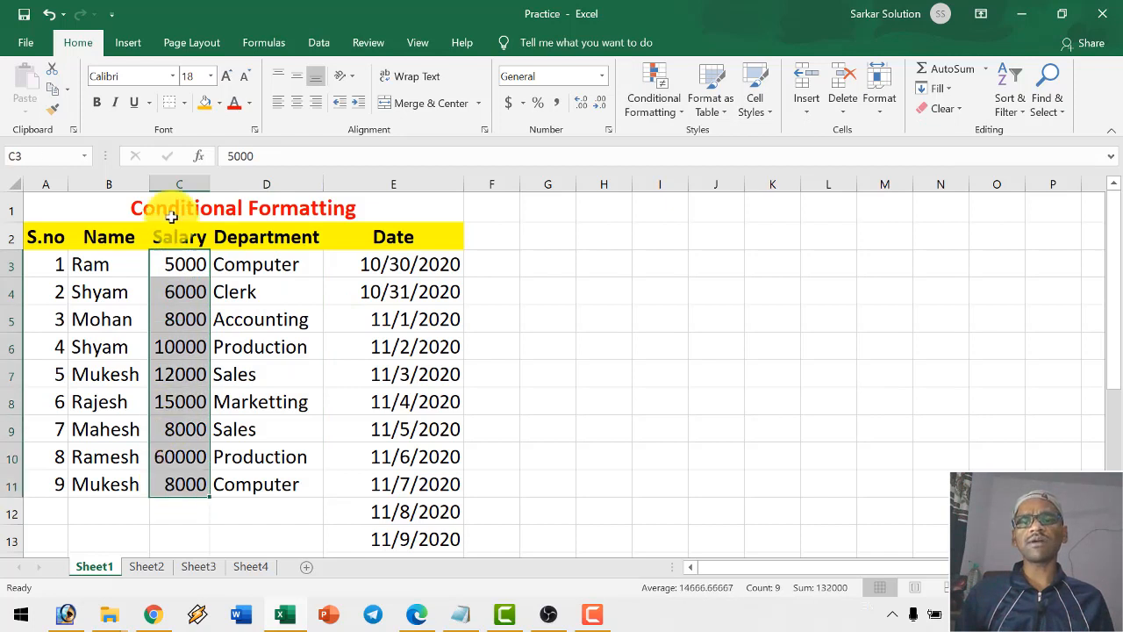
left_click(656, 112)
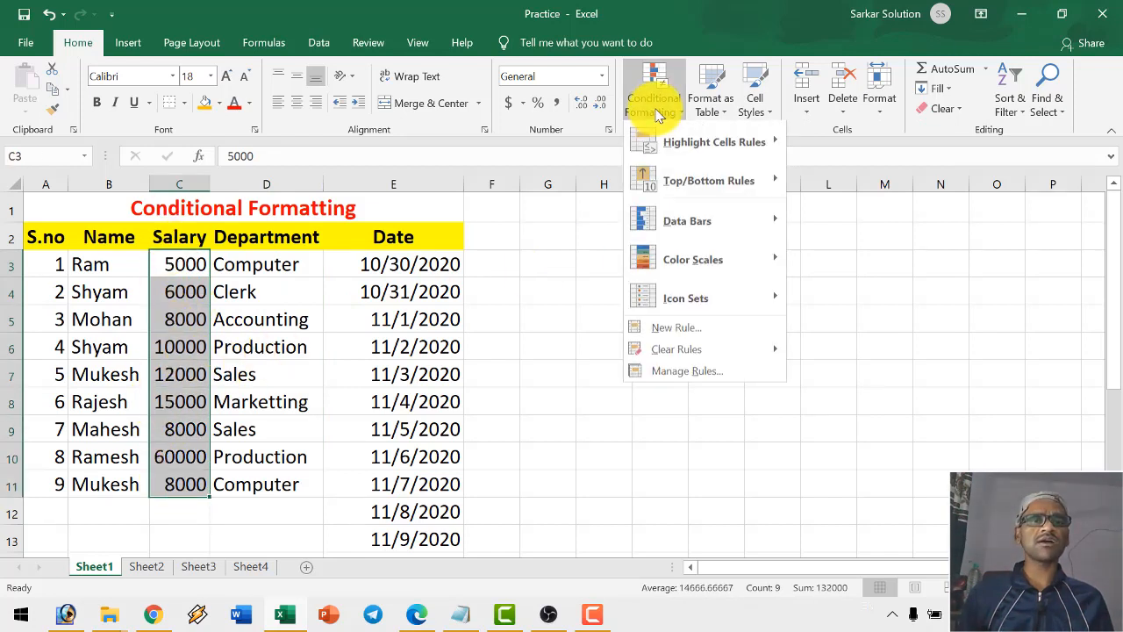
mouse_move(677, 181)
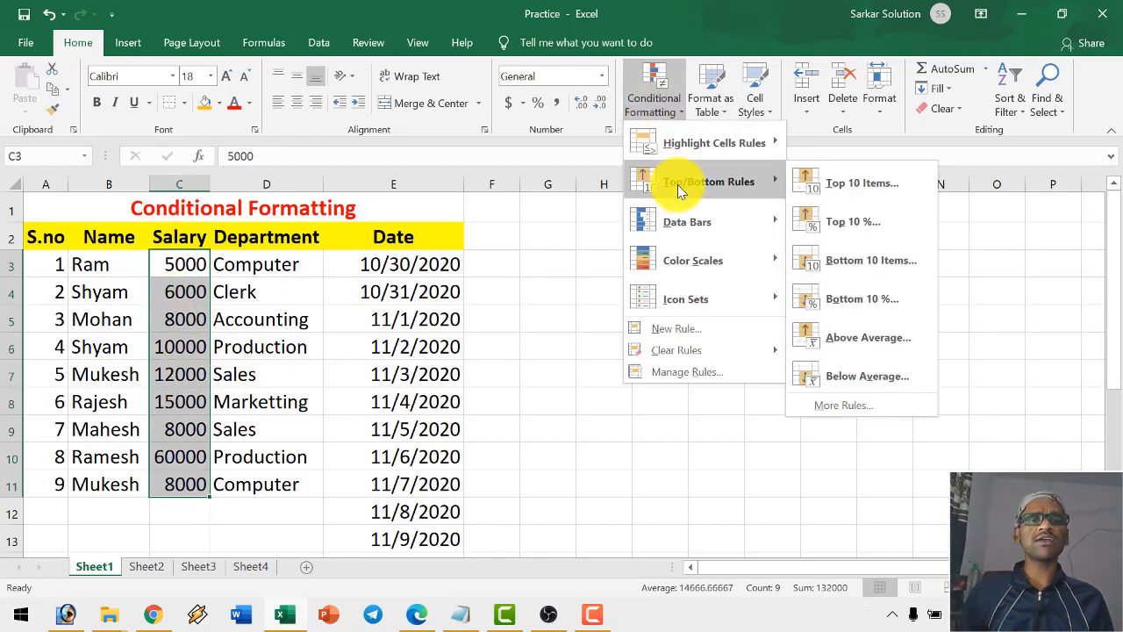
left_click(860, 184)
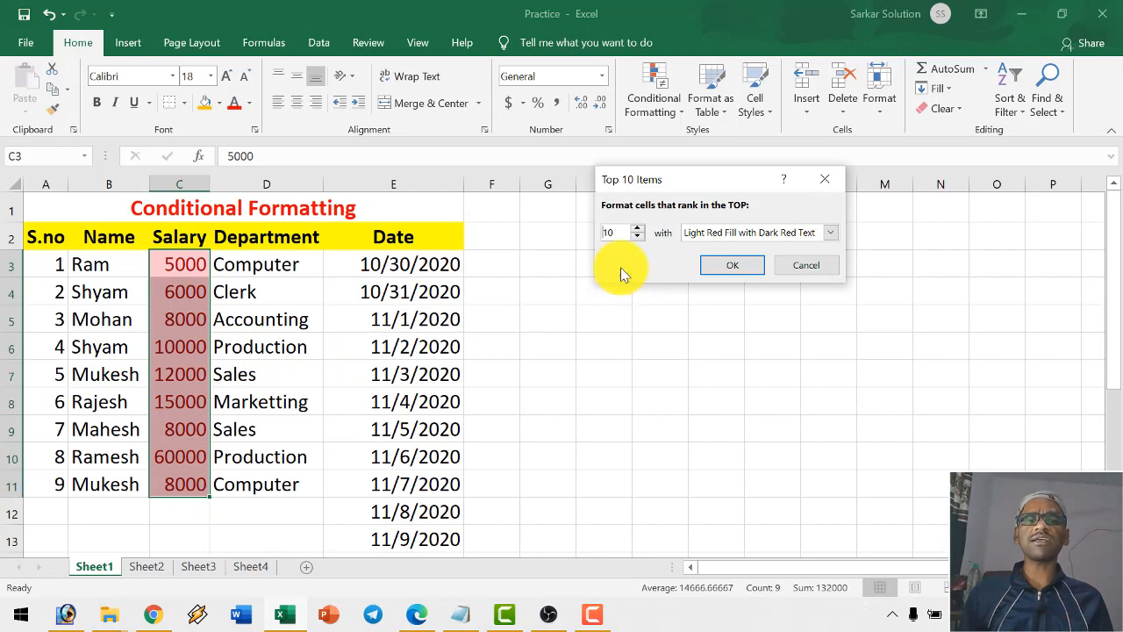
left_click(637, 237)
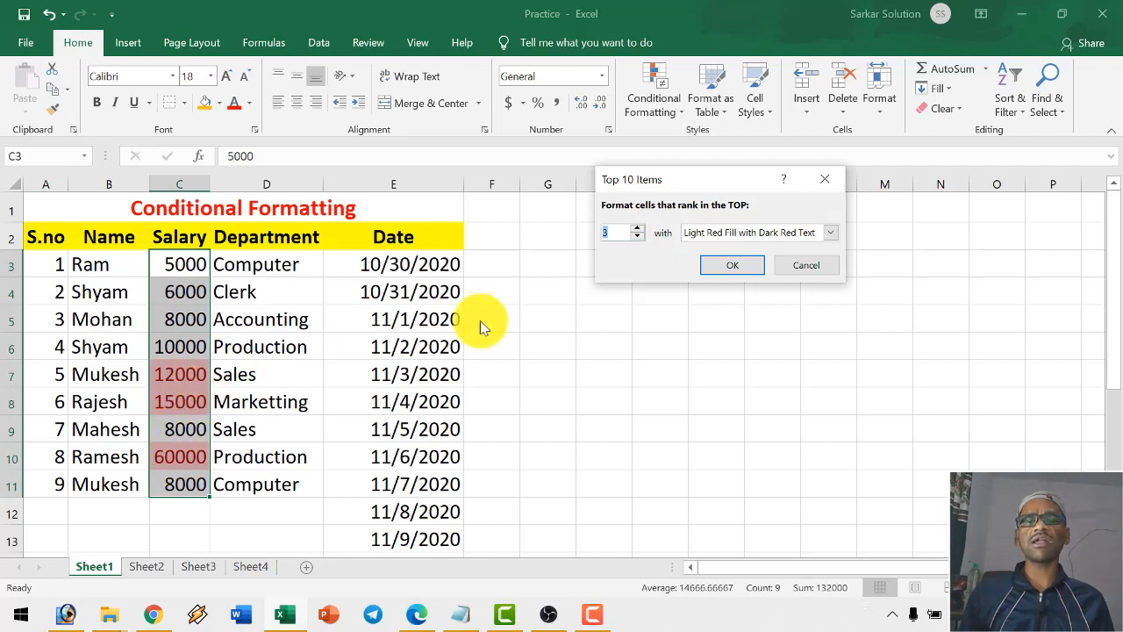
left_click(807, 264)
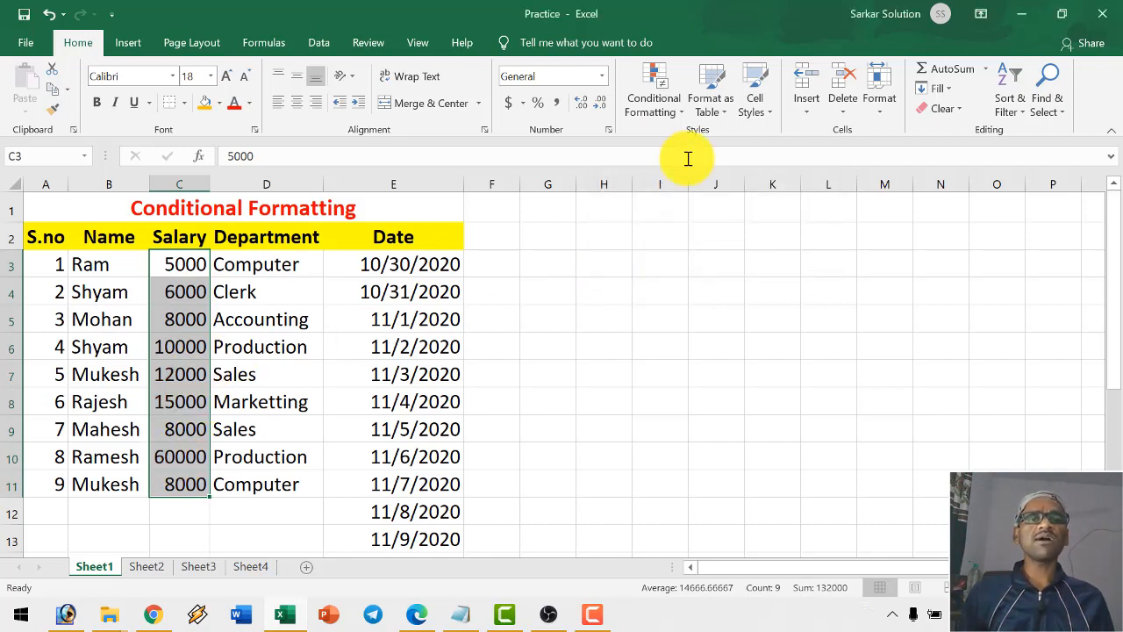
- Preview a Bottom 10 Items rule on the salaries with the rank lowered to 5, and cancel it
left_click(655, 101)
mouse_move(710, 182)
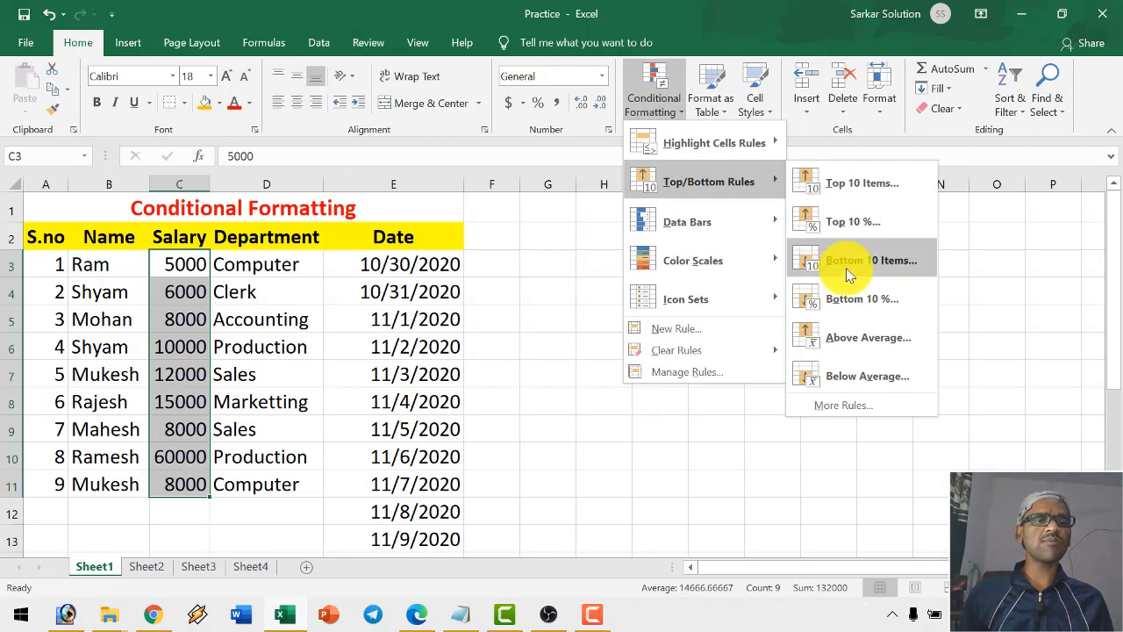
left_click(867, 259)
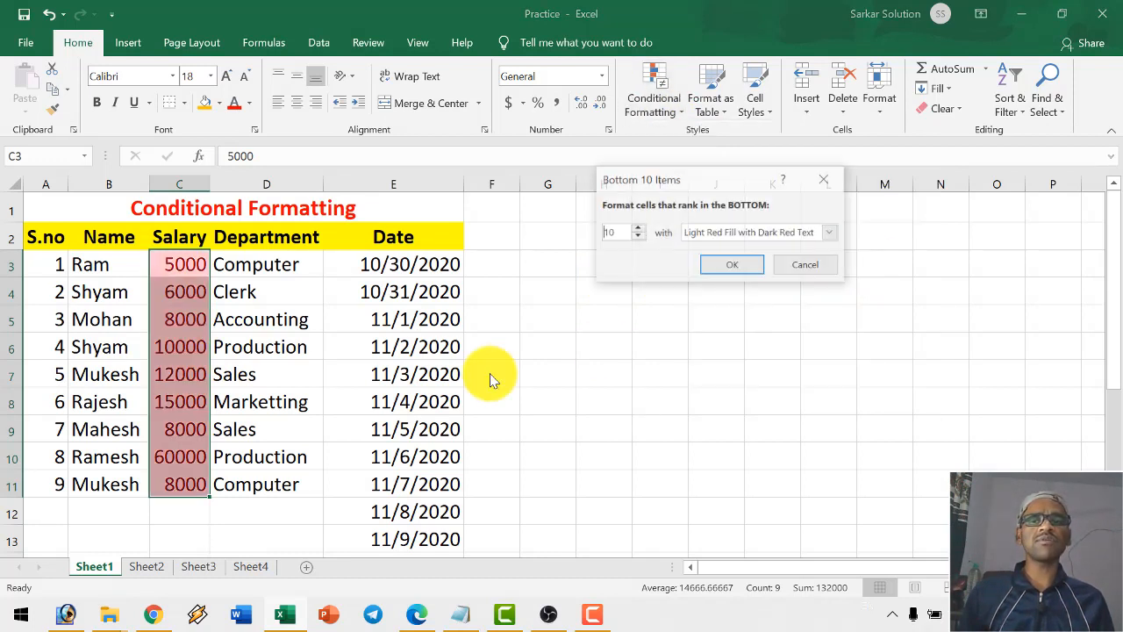
left_click(637, 236)
left_click(637, 236)
left_click(637, 236)
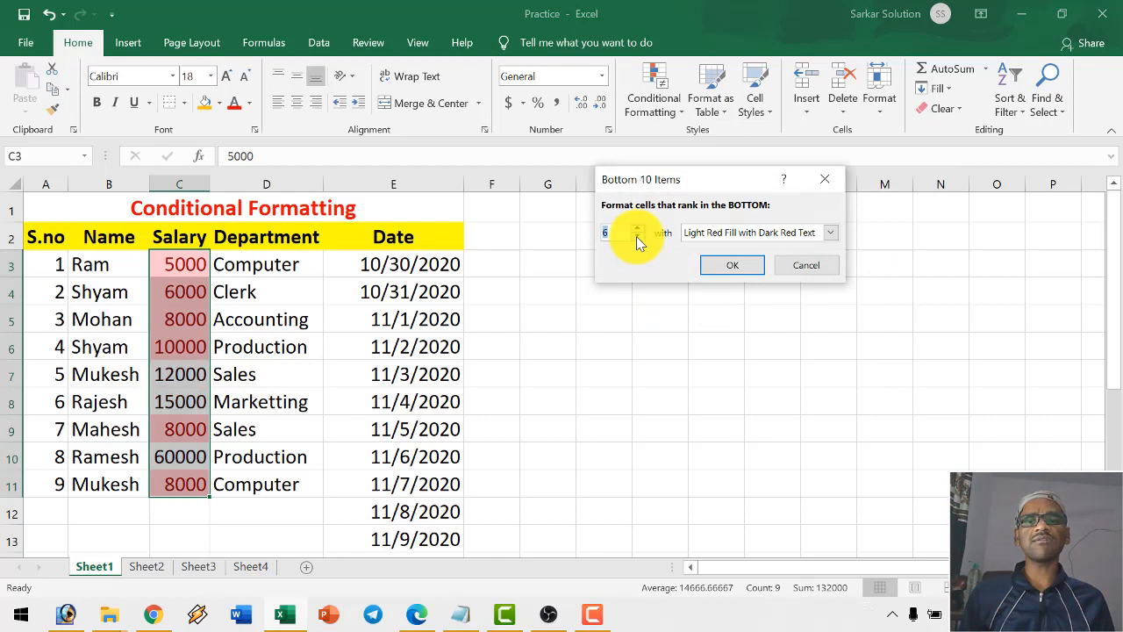
left_click(638, 236)
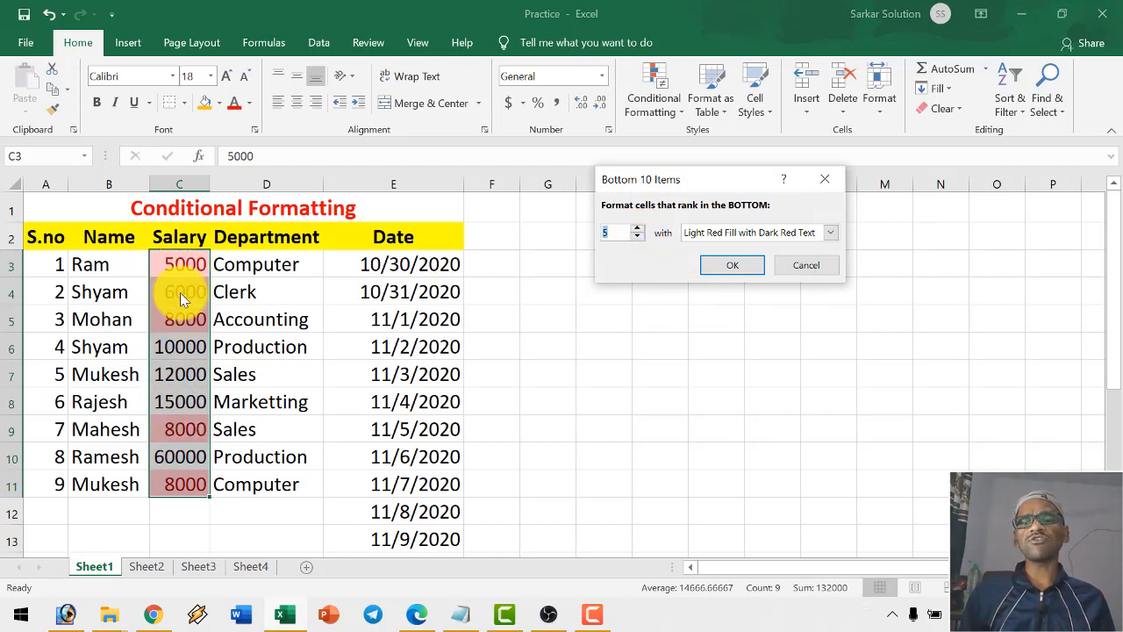
left_click(816, 266)
- Preview a Top 10% rule on the salaries at 10 percent and cancel it
left_click(654, 92)
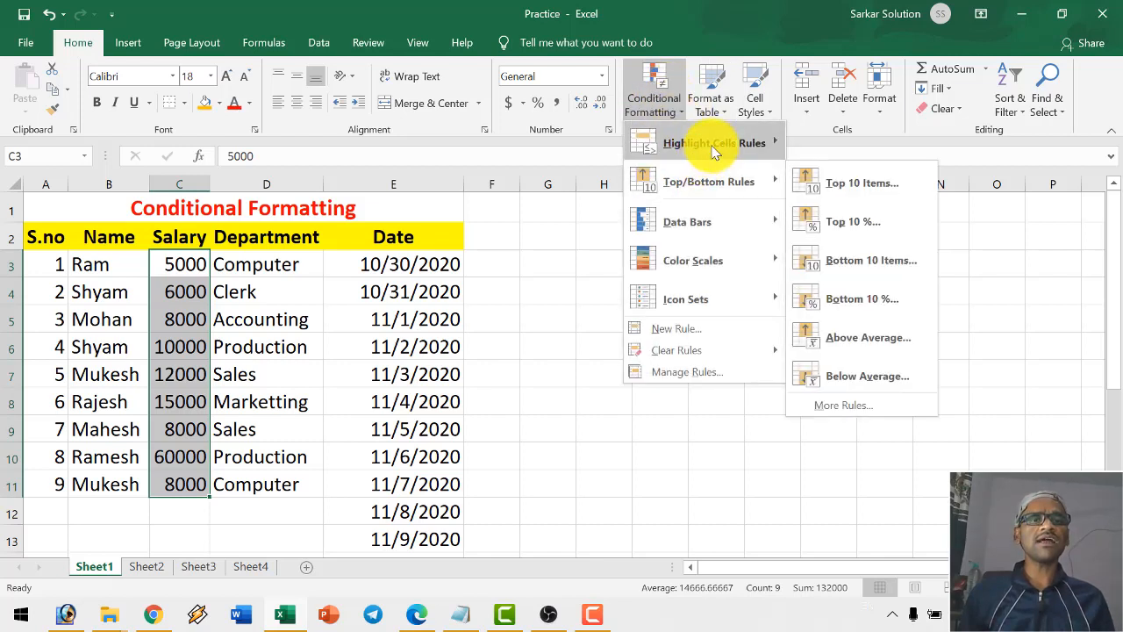
mouse_move(717, 181)
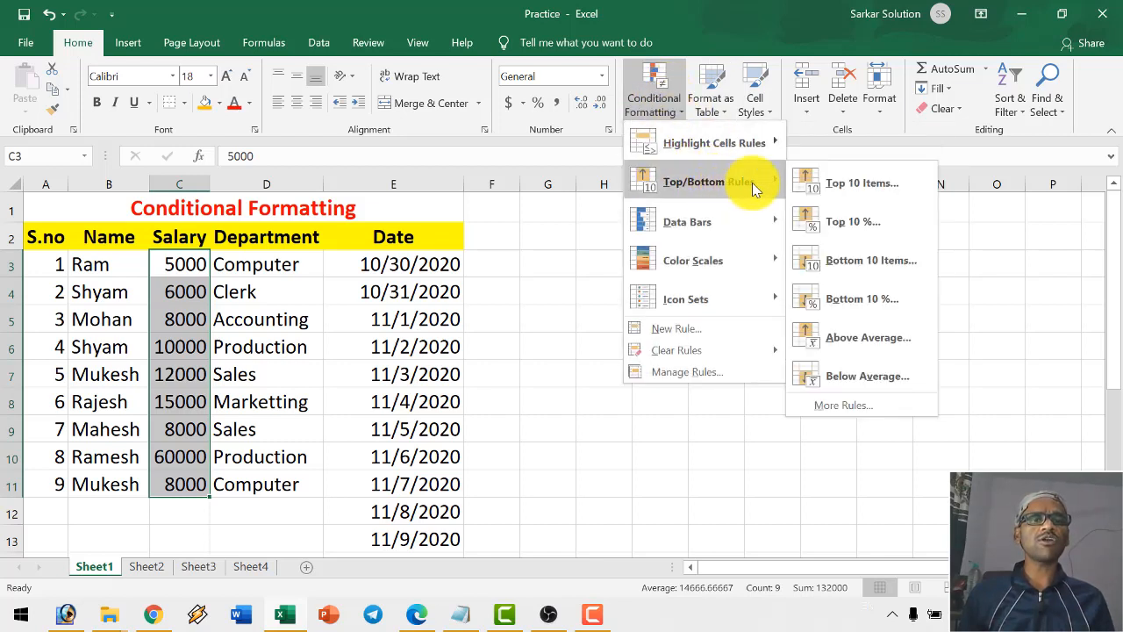
left_click(847, 223)
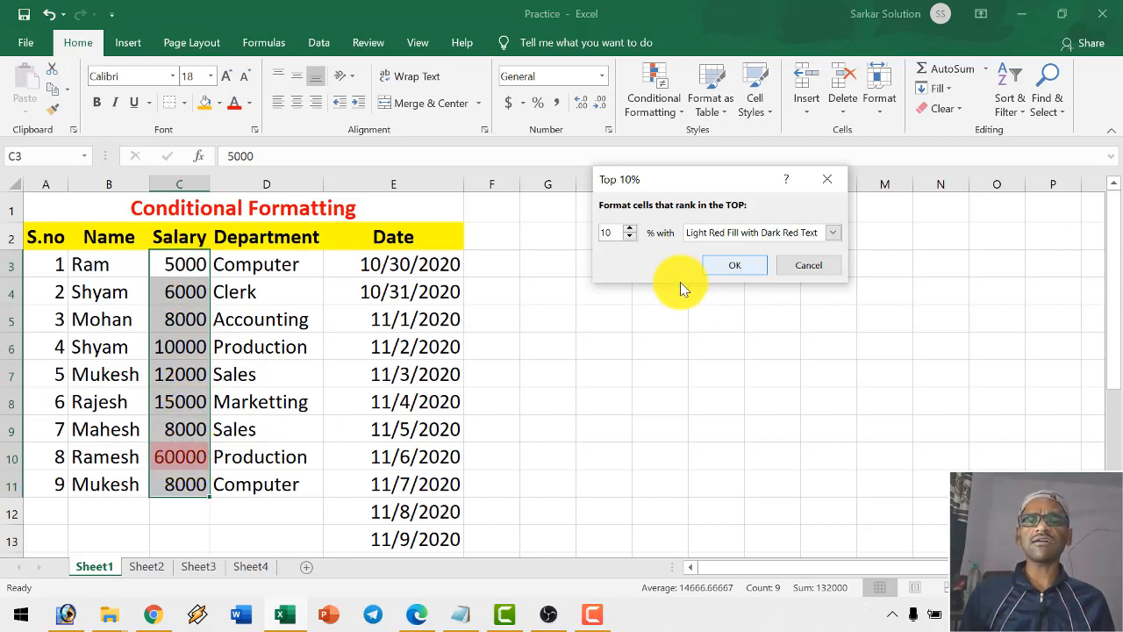
left_click(802, 266)
- Preview a Bottom 10% rule on the salaries at 10 percent and cancel it
left_click(656, 103)
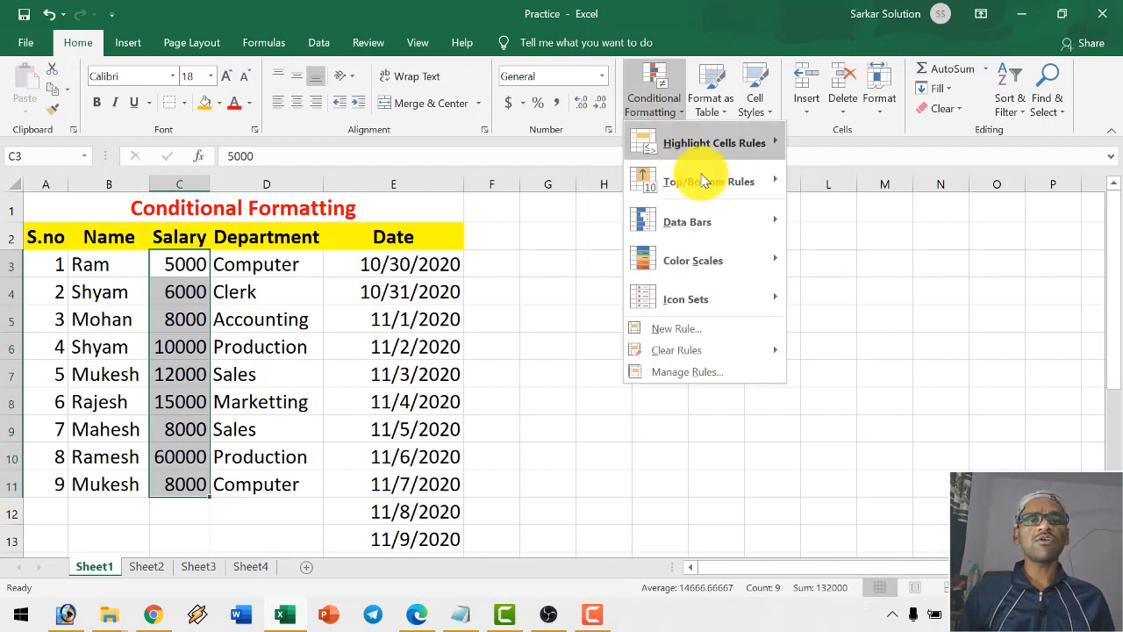
mouse_move(724, 186)
left_click(831, 300)
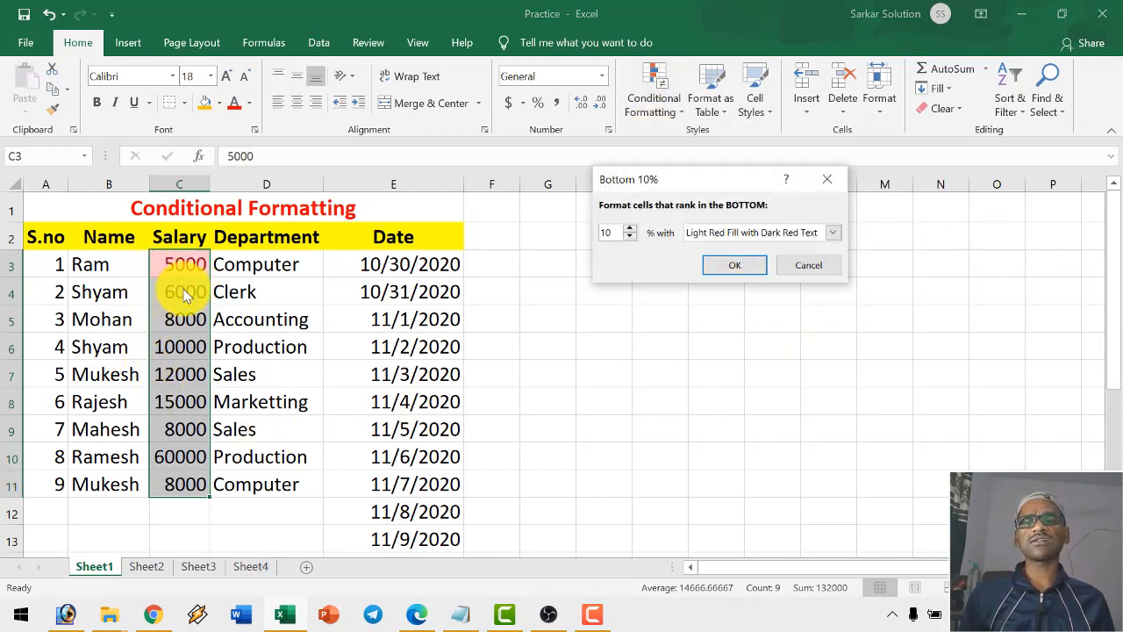
left_click(781, 267)
- Preview an Above Average rule on the salaries with the light red fill and cancel it
left_click(656, 102)
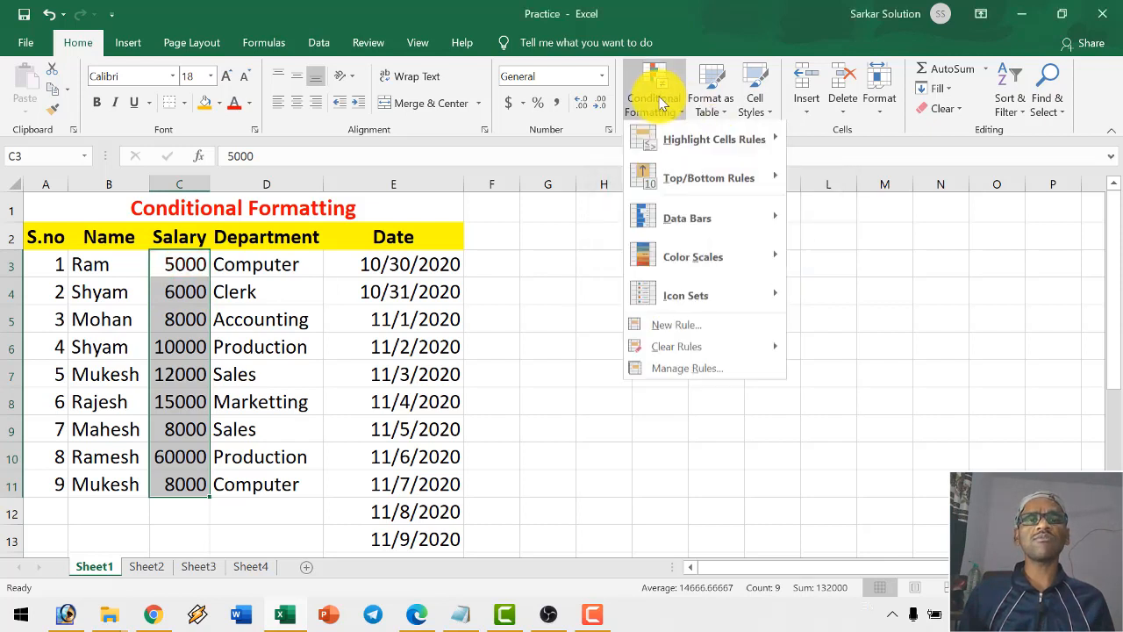
mouse_move(691, 223)
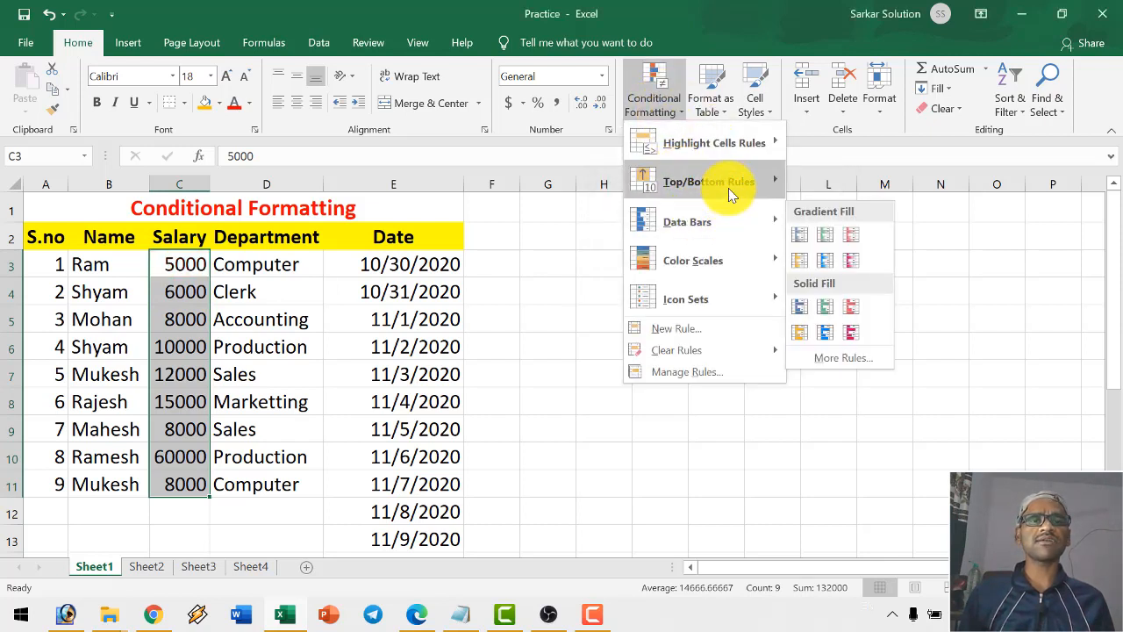
mouse_move(728, 188)
left_click(859, 338)
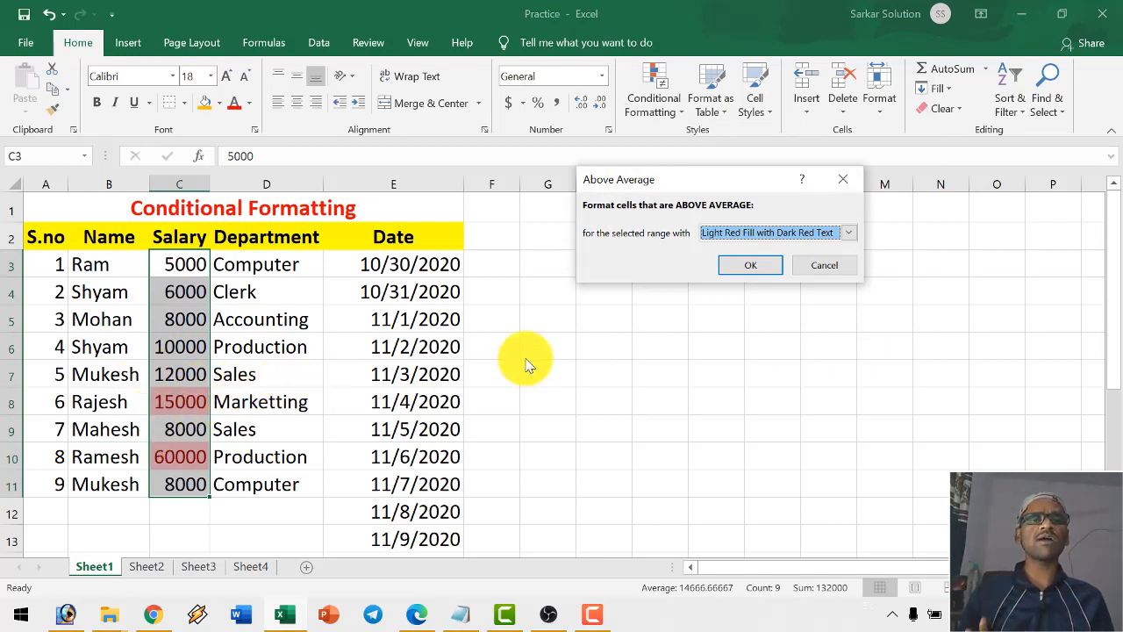
left_click(803, 267)
- Preview a Below Average rule on the salaries with the light red fill and cancel it
left_click(656, 103)
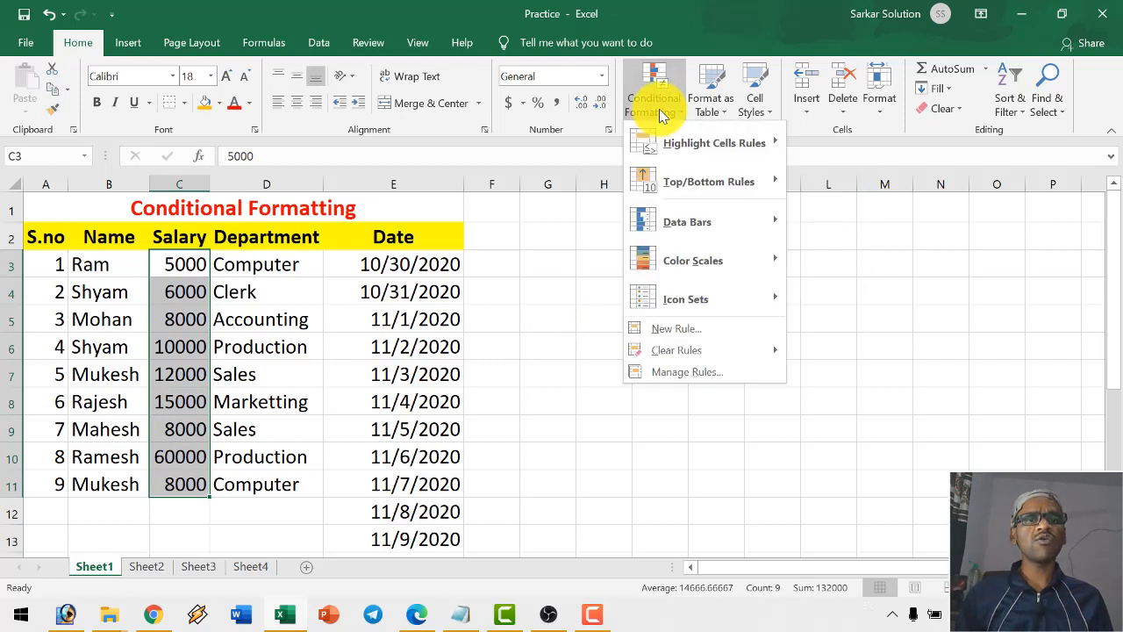
mouse_move(724, 203)
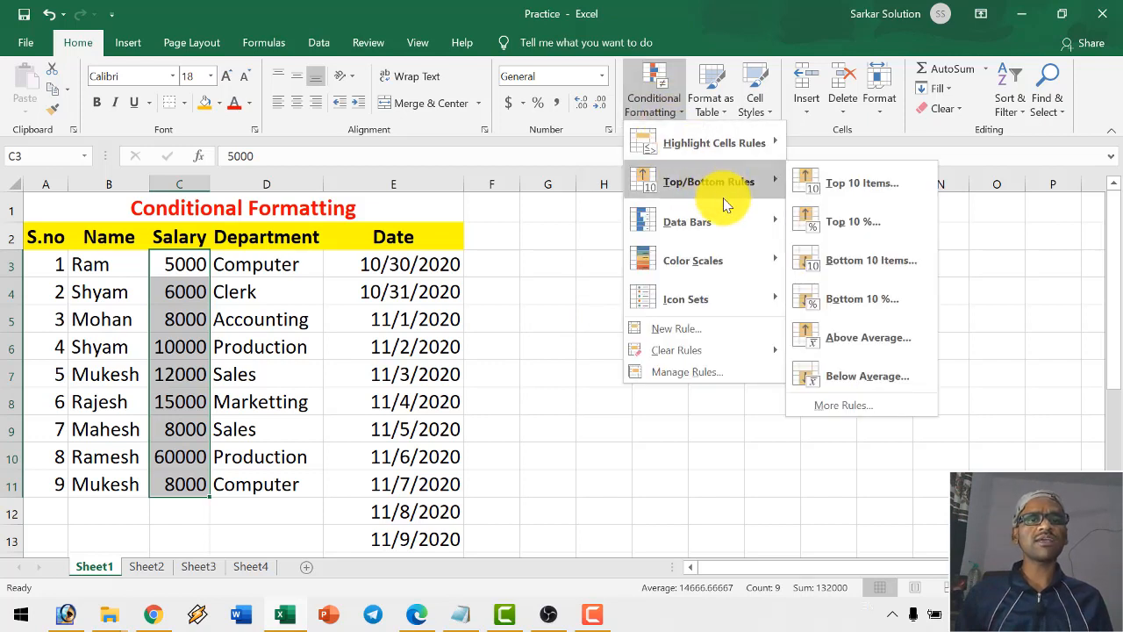
left_click(842, 373)
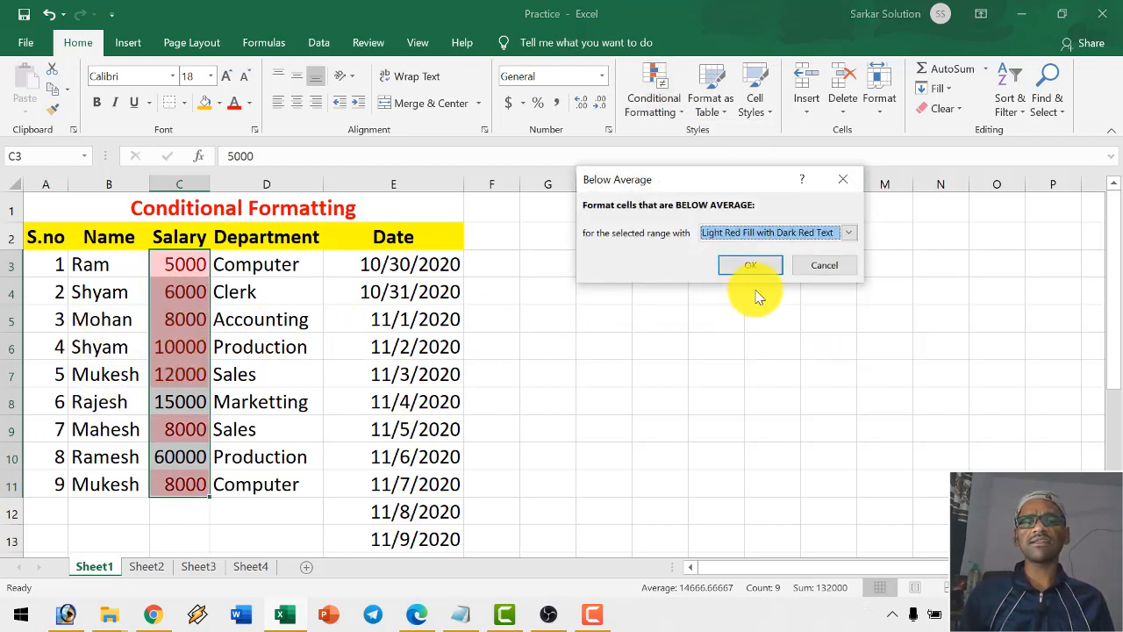
left_click(802, 265)
- Apply light blue gradient data bars to the salaries in C3:C11
left_click(655, 123)
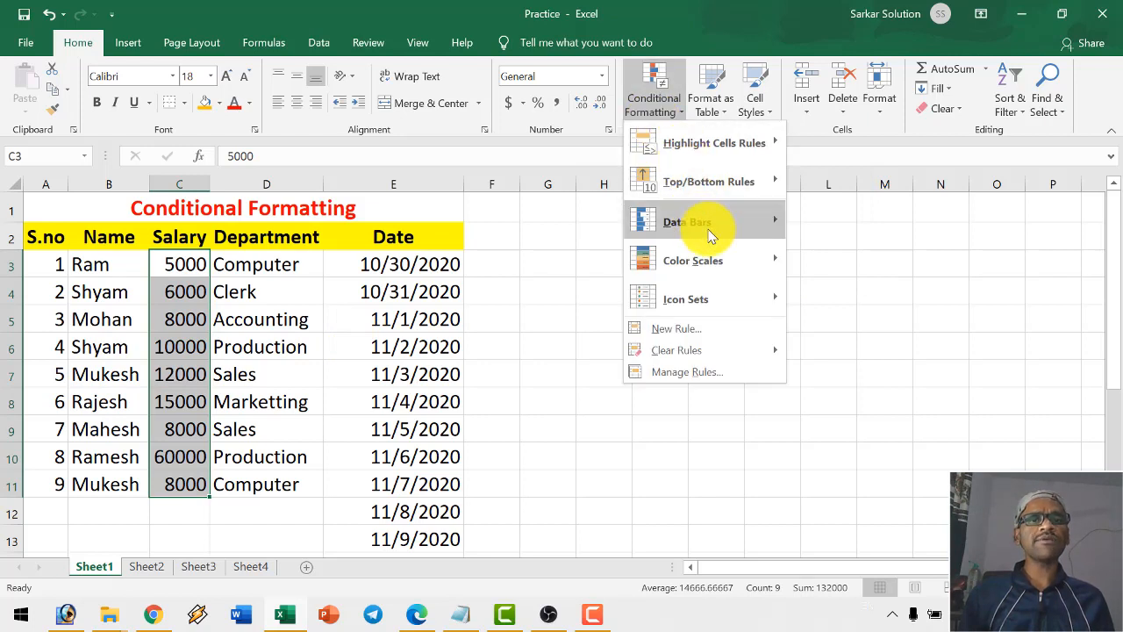
mouse_move(719, 222)
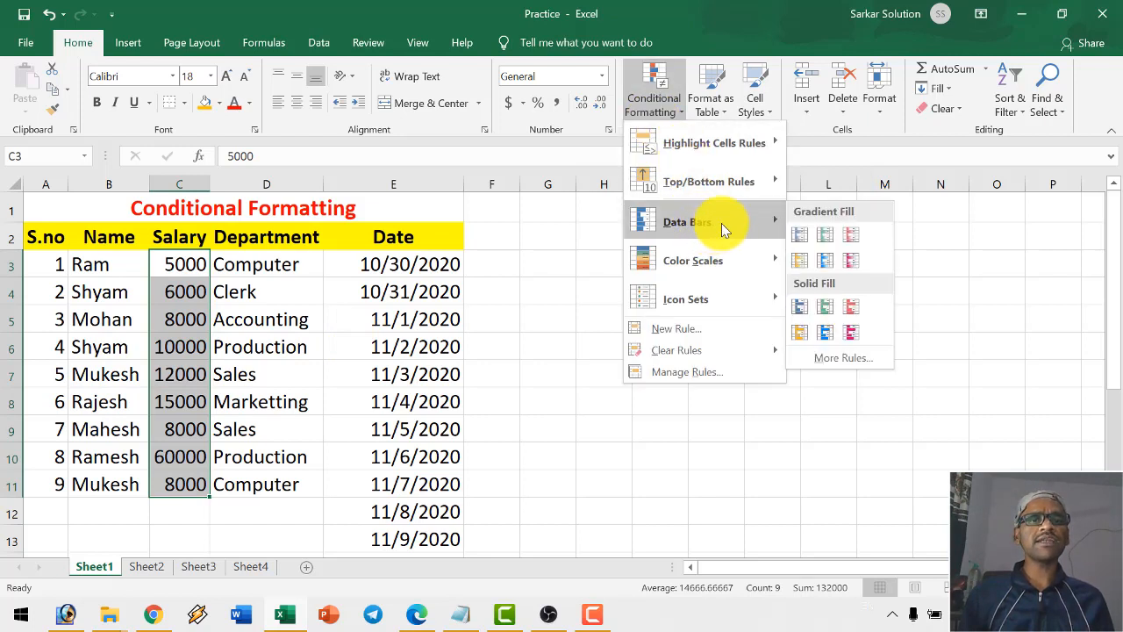
left_click(829, 271)
left_click(158, 458)
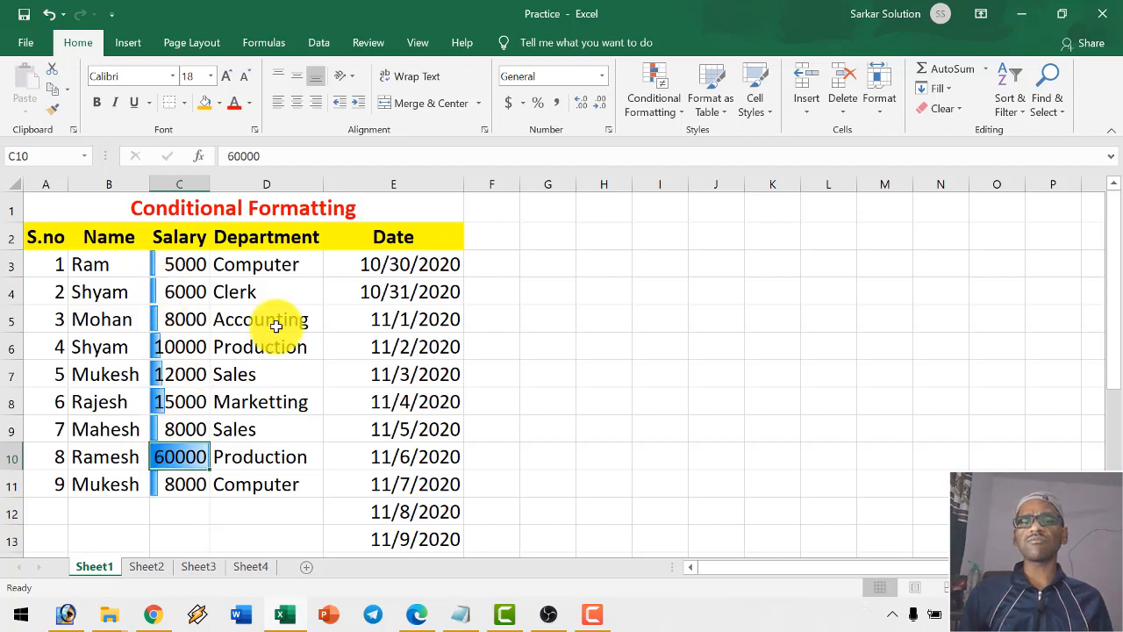
- Add a Yellow-Green color scale to the salaries in C3:C11
left_click_drag(176, 264, 176, 481)
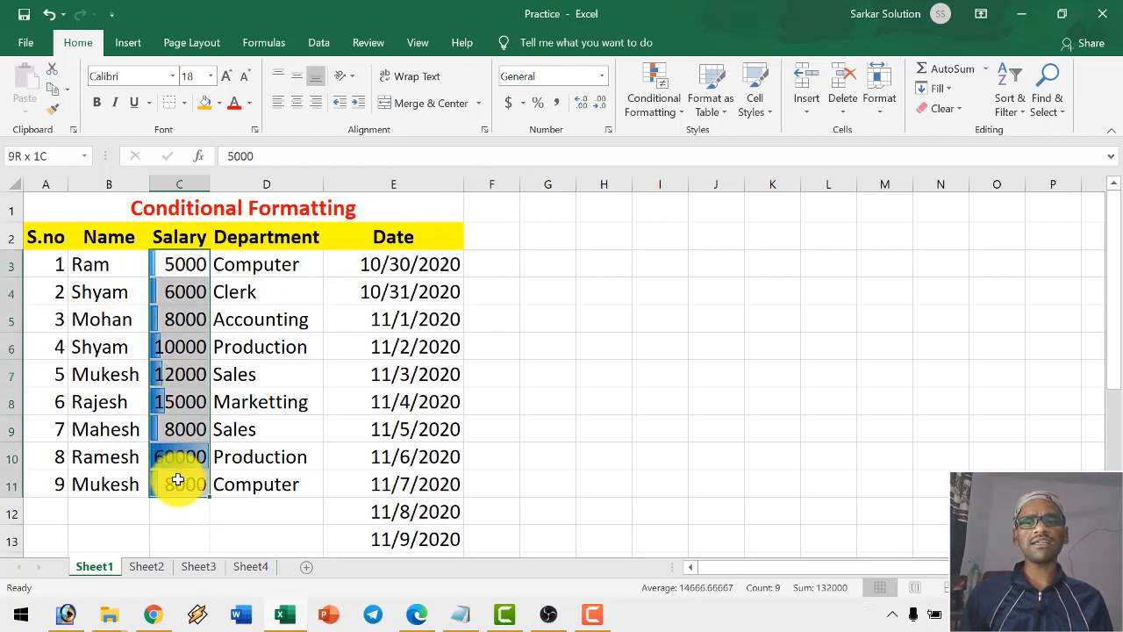
left_click(654, 92)
mouse_move(674, 221)
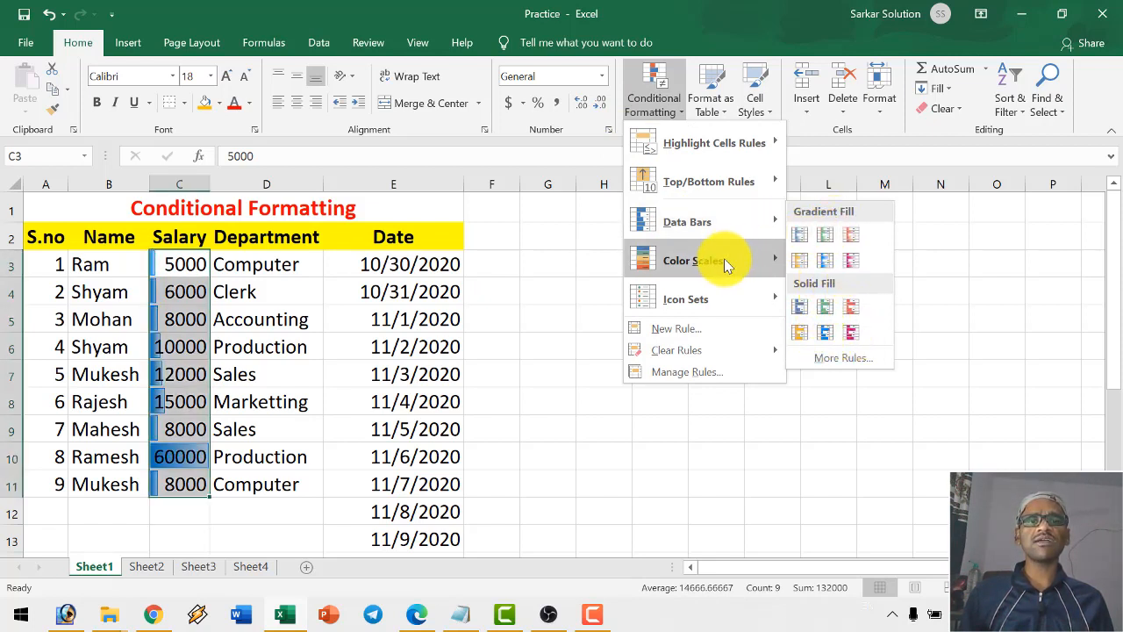
mouse_move(722, 261)
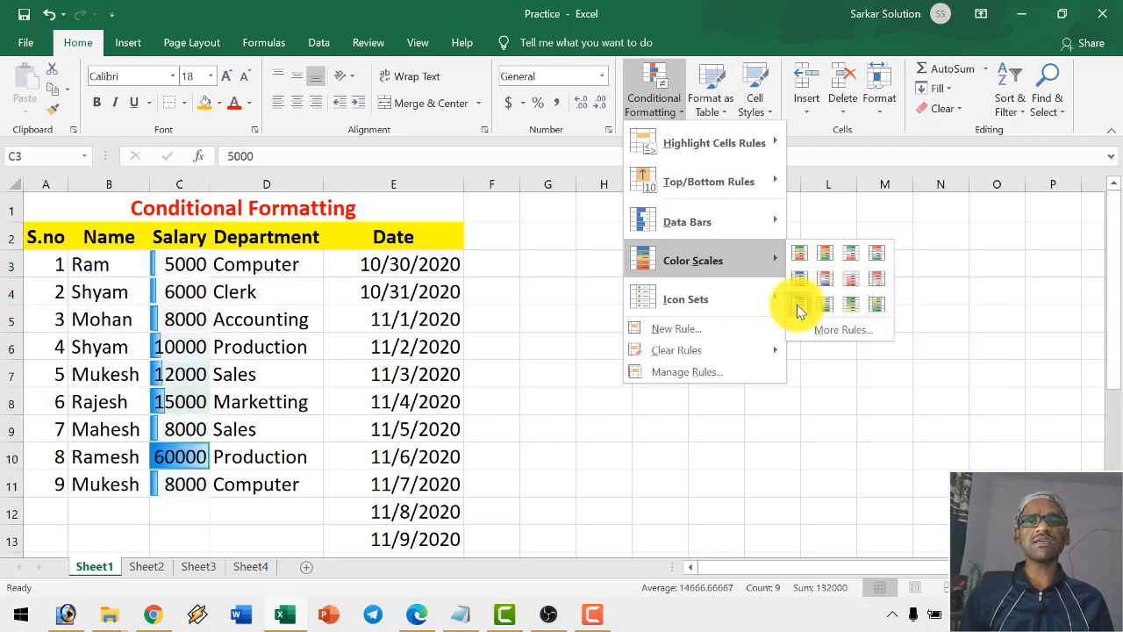
left_click(874, 307)
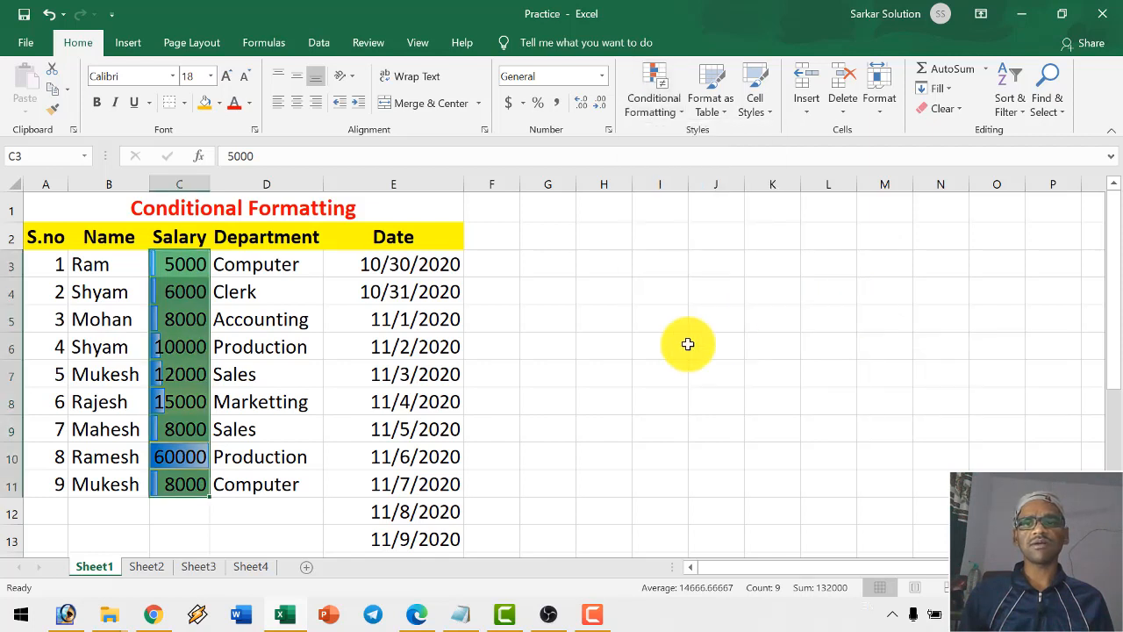
left_click(343, 429)
left_click(172, 459)
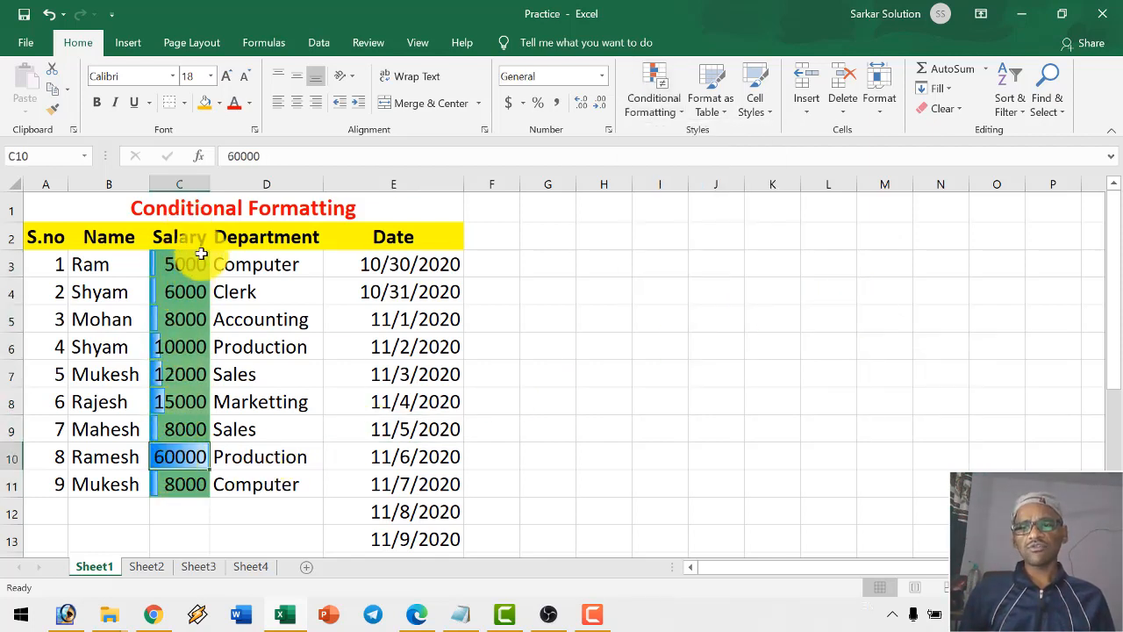
- Clear the conditional formatting rules from the salary cells C3:C11
left_click_drag(184, 265, 183, 484)
left_click(662, 104)
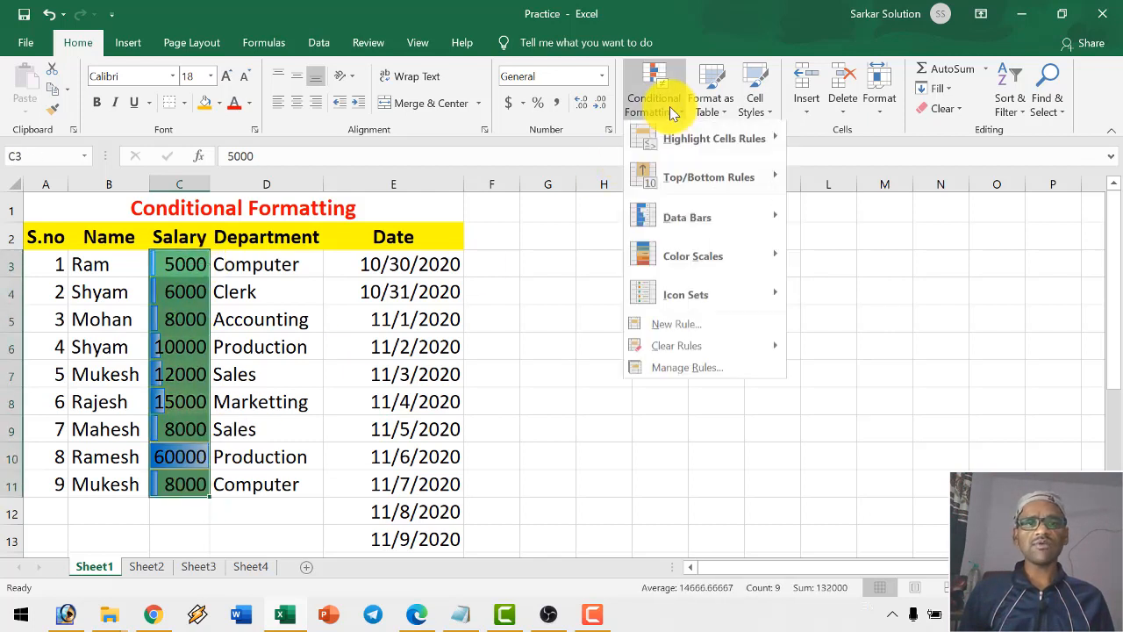
mouse_move(696, 354)
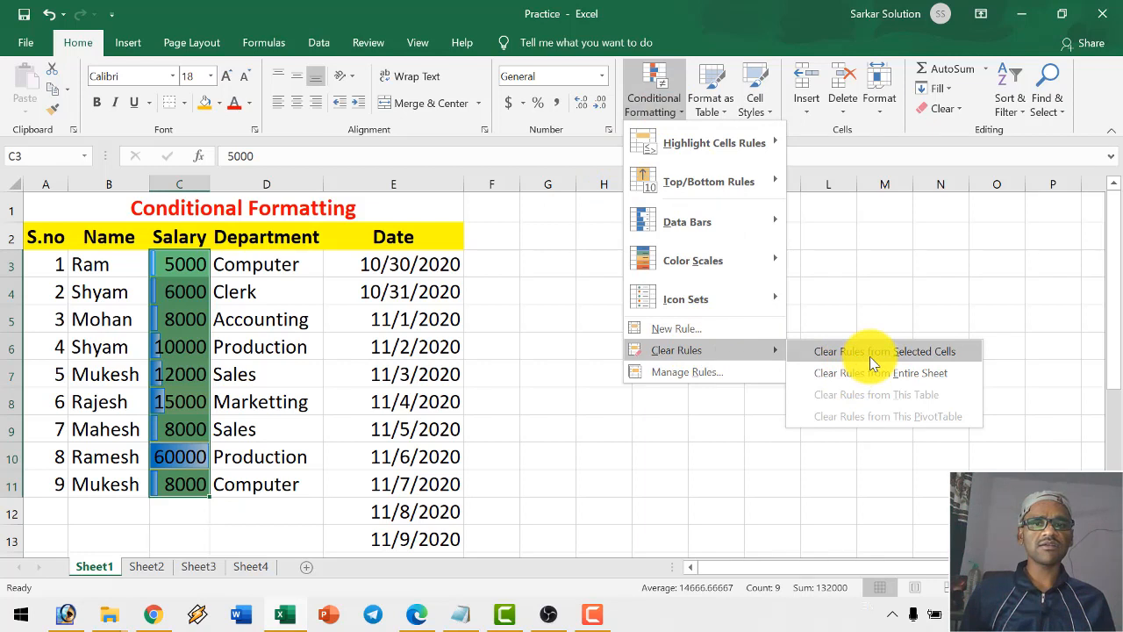
left_click(870, 353)
left_click(295, 368)
- Apply the Green-Yellow color scale to the salaries in C3:C11
left_click_drag(186, 264, 175, 484)
left_click(656, 98)
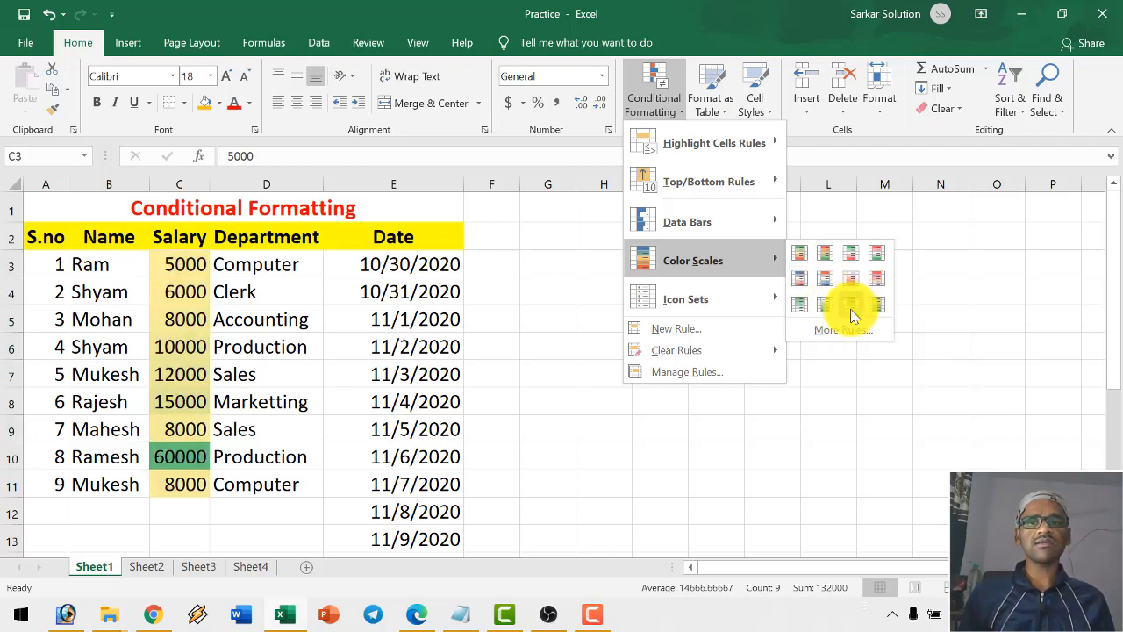
left_click(851, 304)
left_click(187, 459)
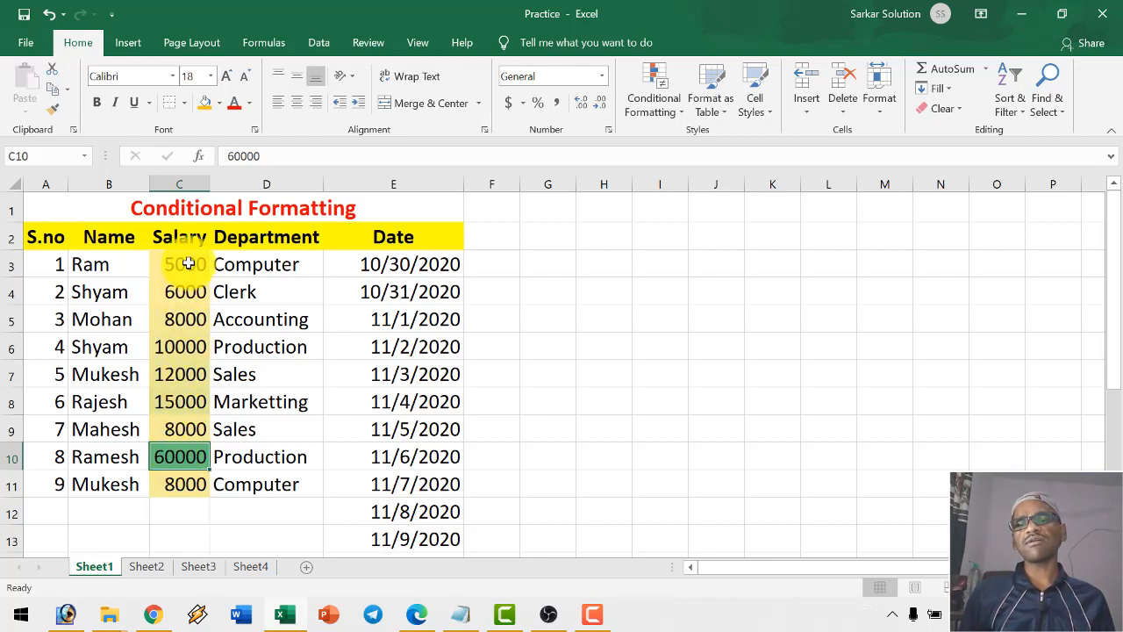
- Add the five-bar ratings icon set to the salaries in C3:C11 and widen column C to fit the values
left_click_drag(188, 263, 175, 488)
left_click(654, 109)
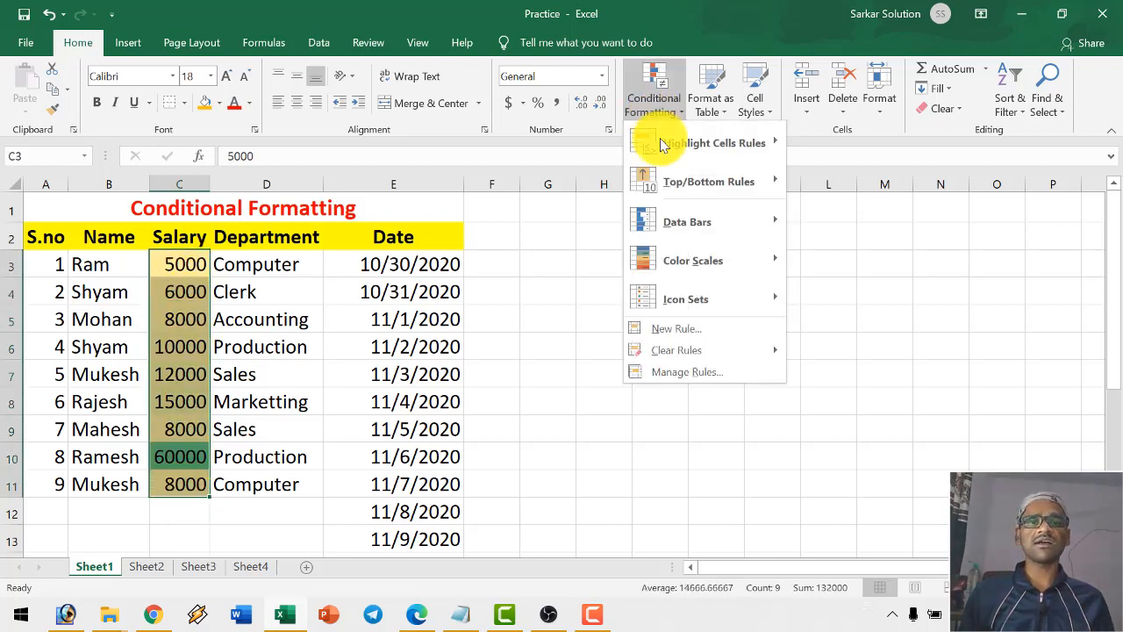
mouse_move(715, 300)
mouse_move(732, 262)
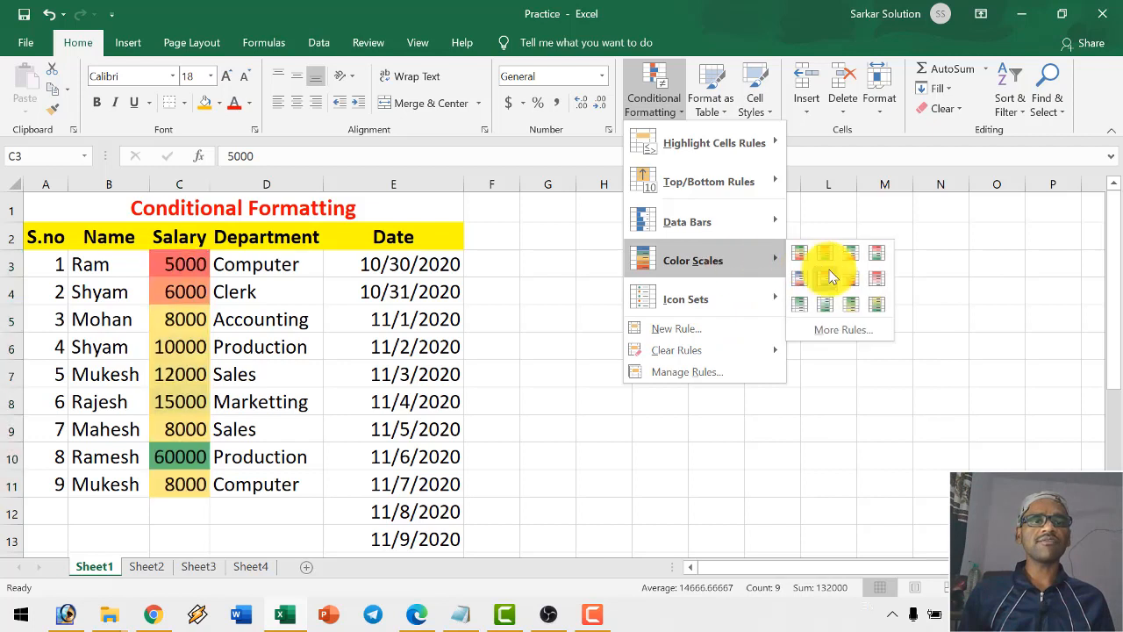
mouse_move(722, 296)
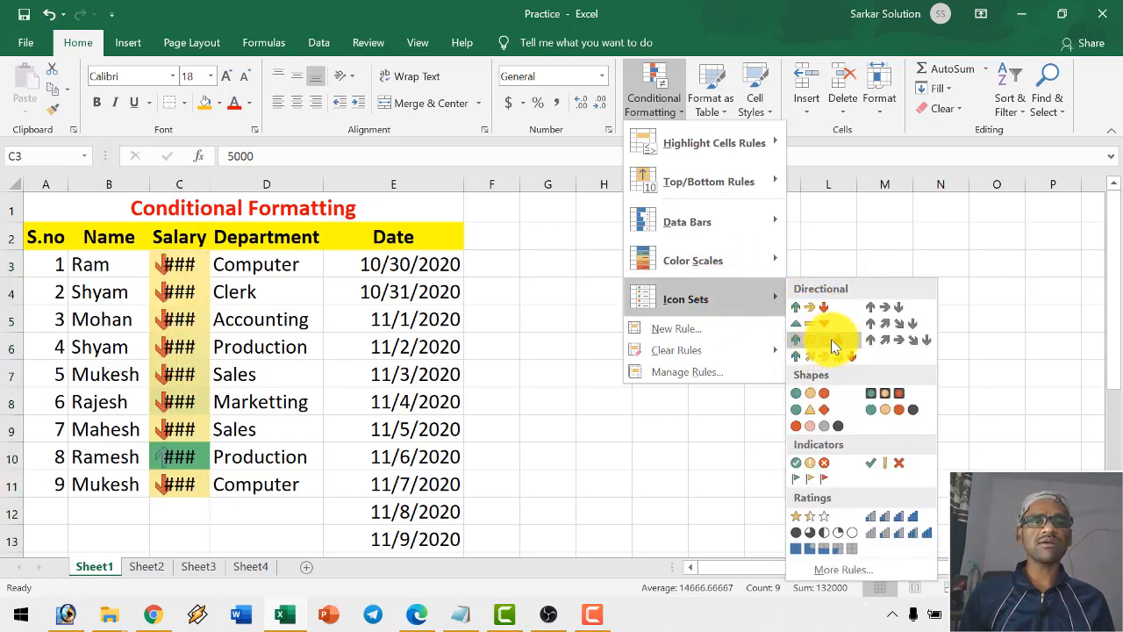
left_click(901, 535)
left_click_drag(209, 186, 247, 187)
left_click(223, 320)
left_click(171, 459)
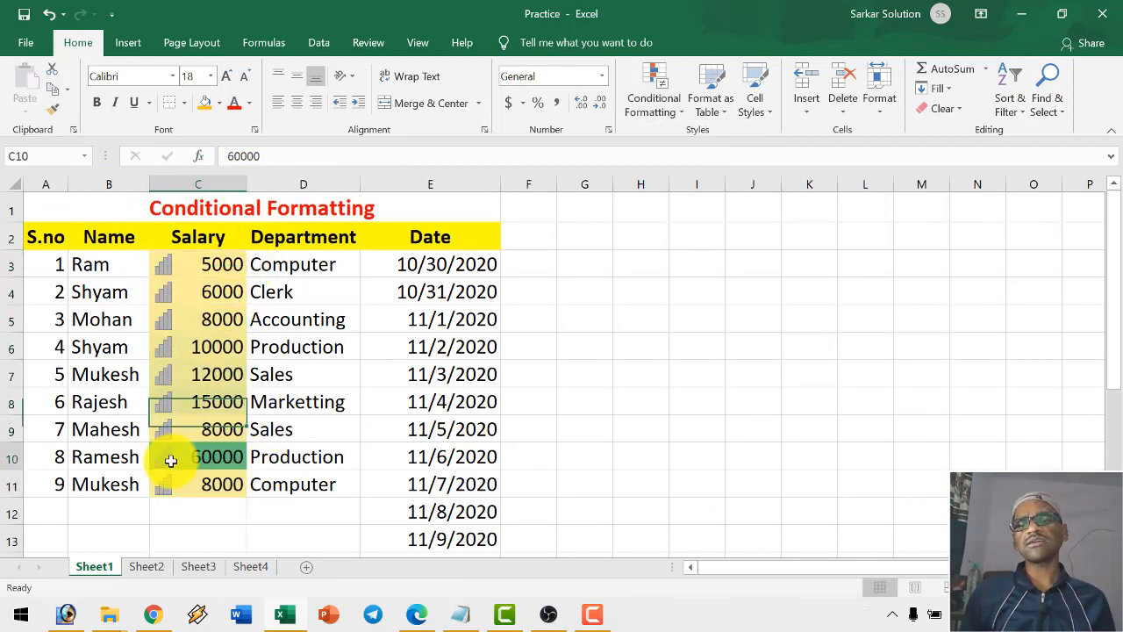
left_click(263, 435)
- Change the salary in C10 to 20000
left_click(180, 459)
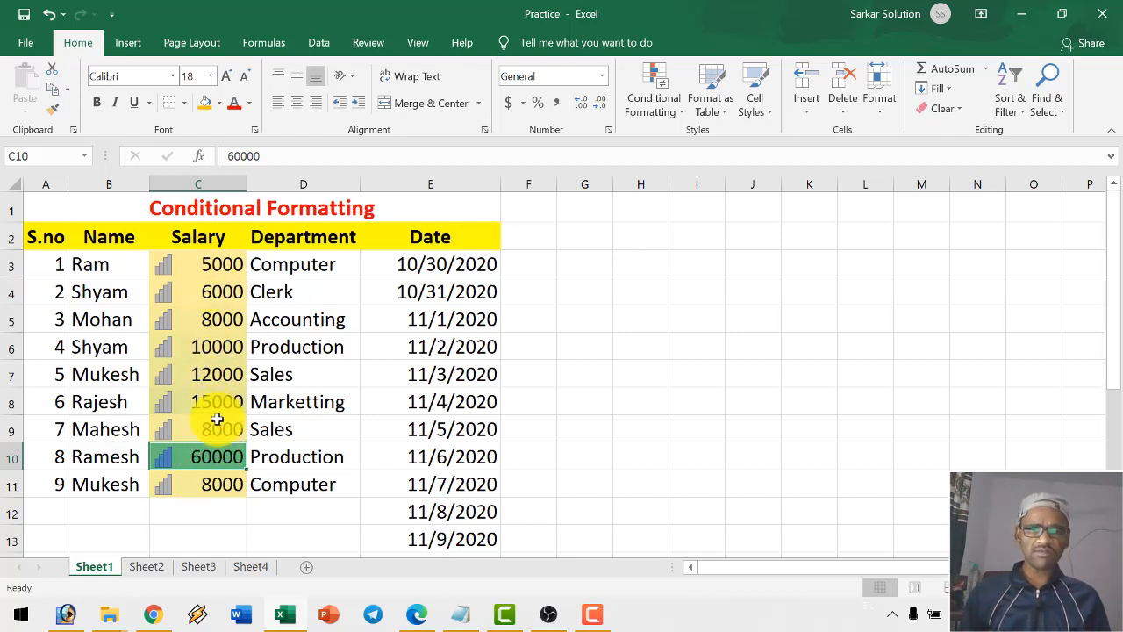
type("2000")
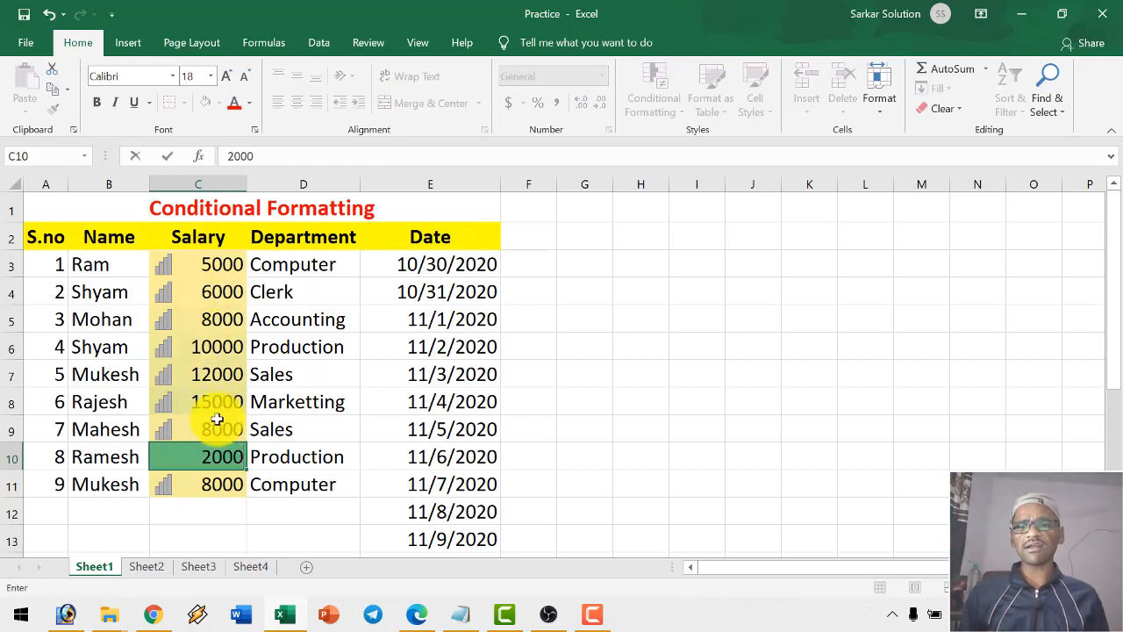
type("0")
left_click(276, 451)
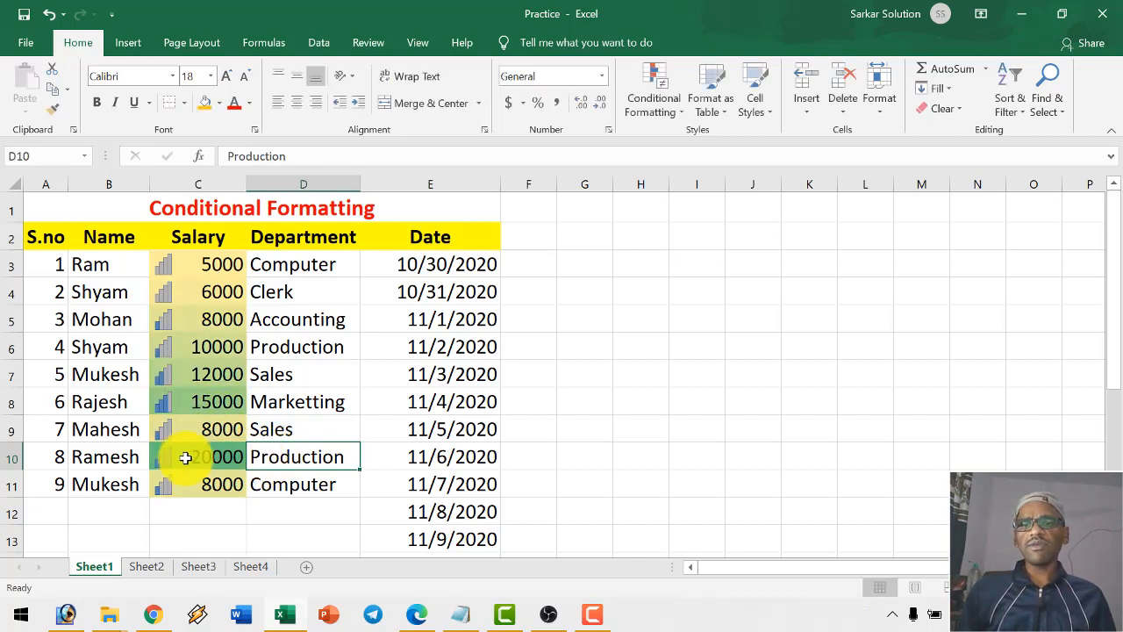
left_click(209, 463)
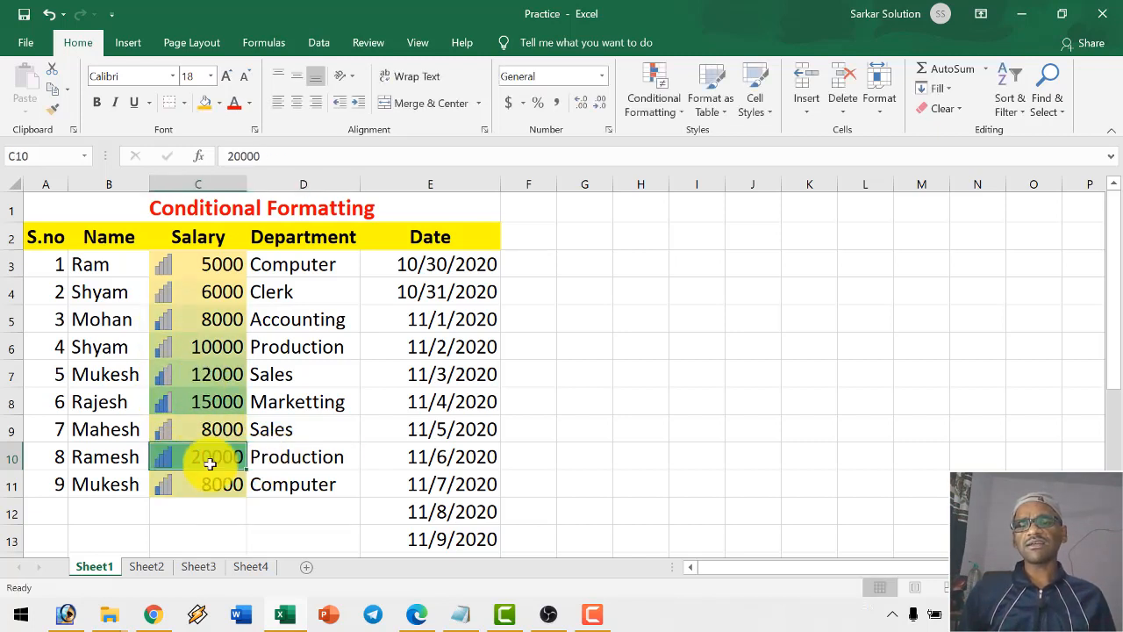
left_click(654, 92)
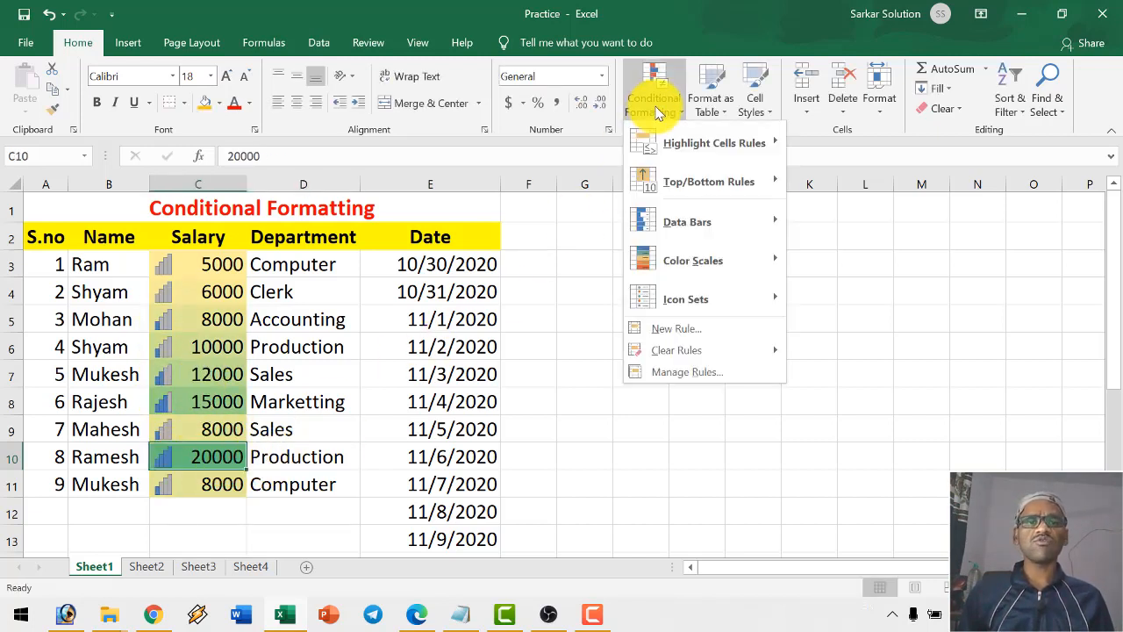
mouse_move(709, 145)
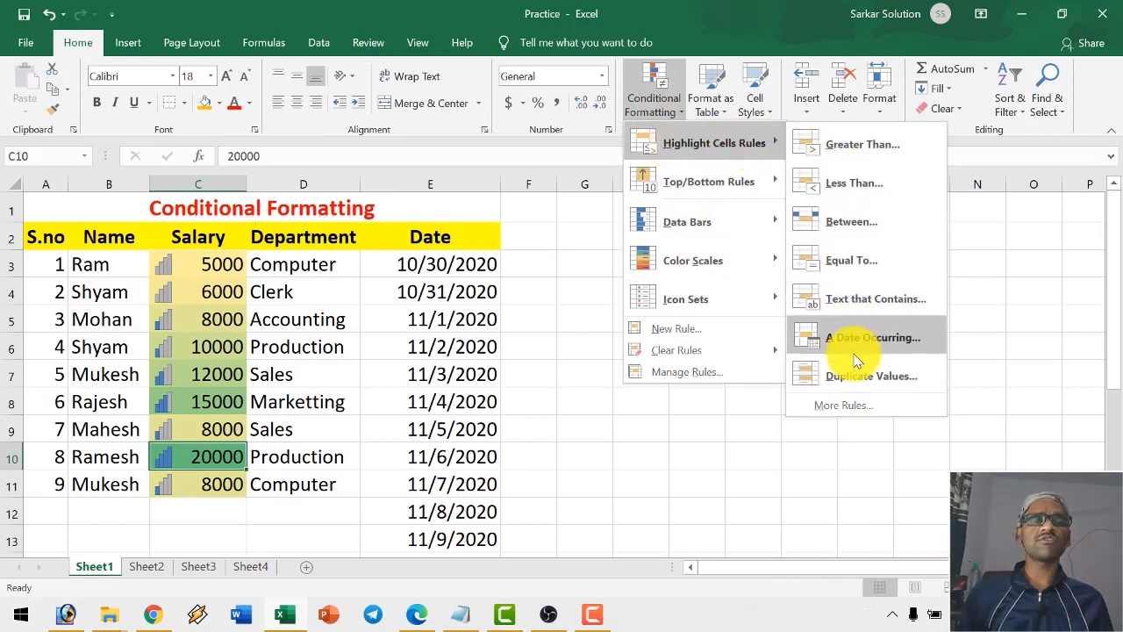
left_click(826, 457)
left_click(595, 614)
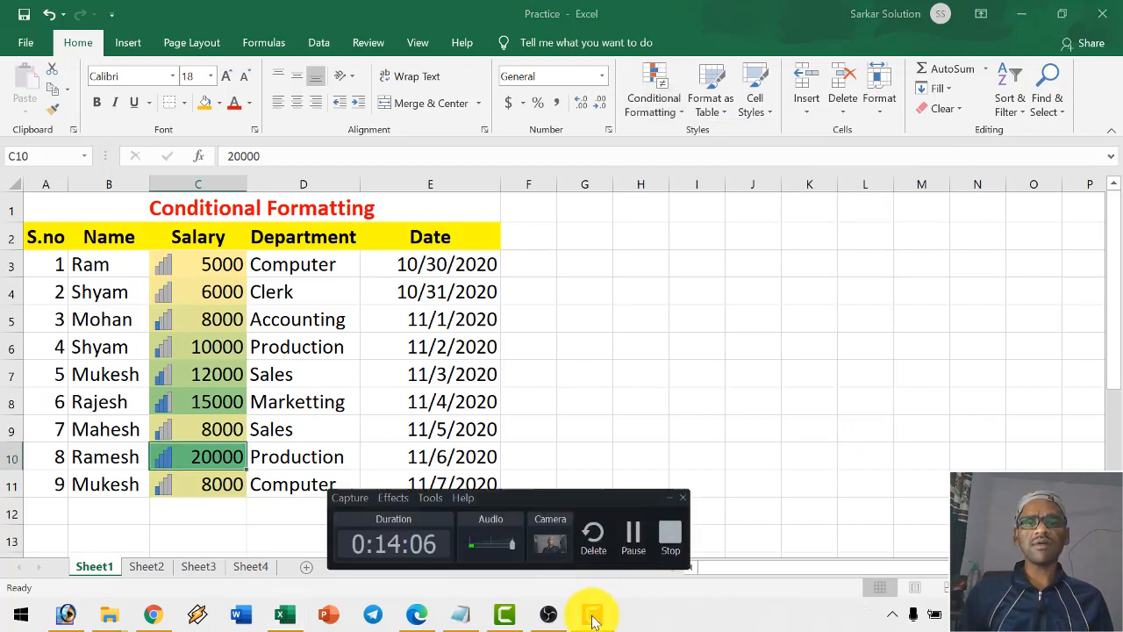
left_click(593, 617)
left_click(395, 316)
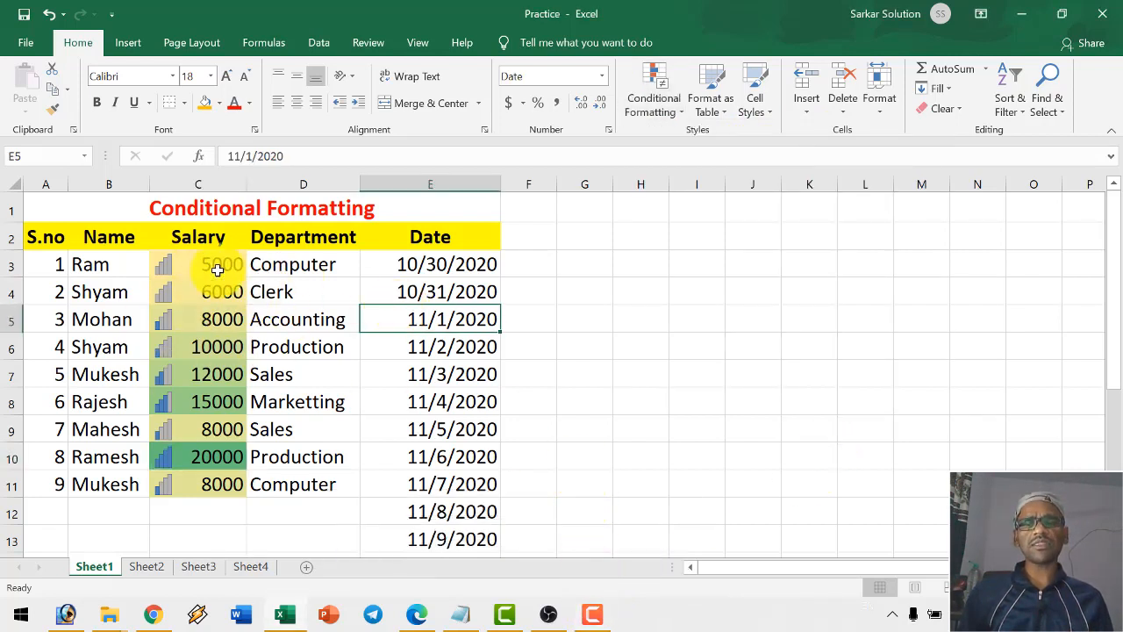
left_click(752, 317)
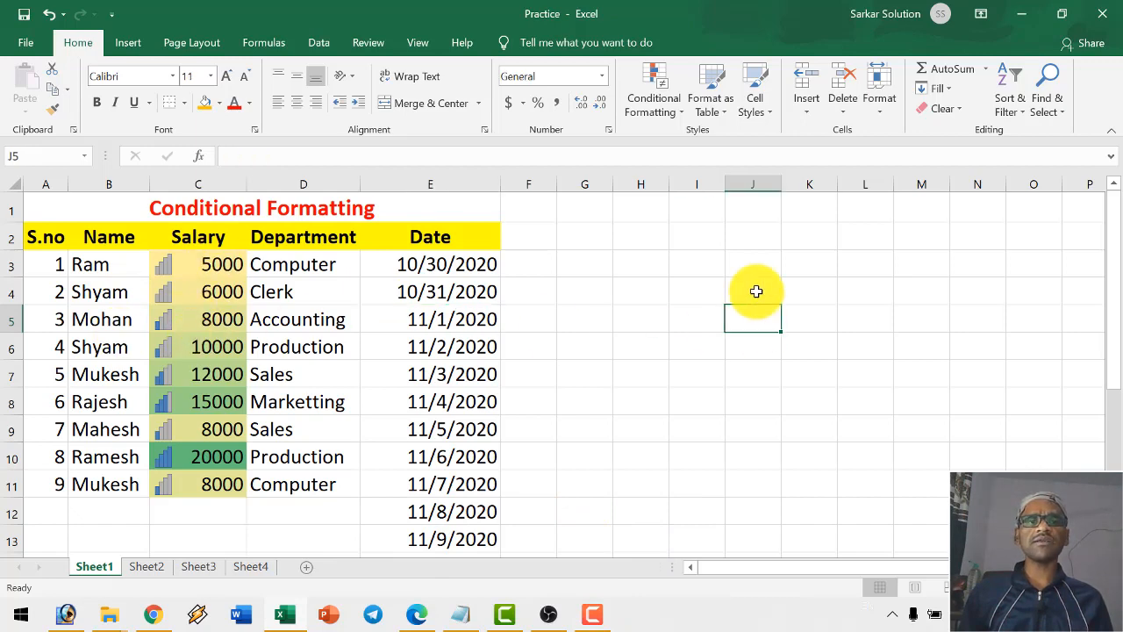
left_click(711, 107)
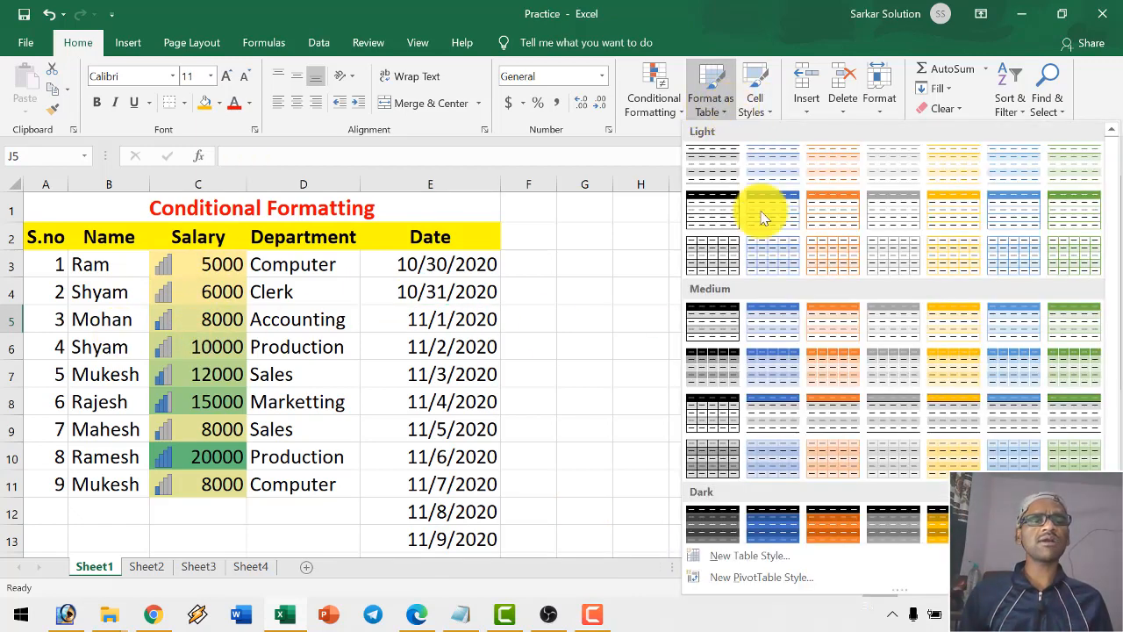
left_click(755, 104)
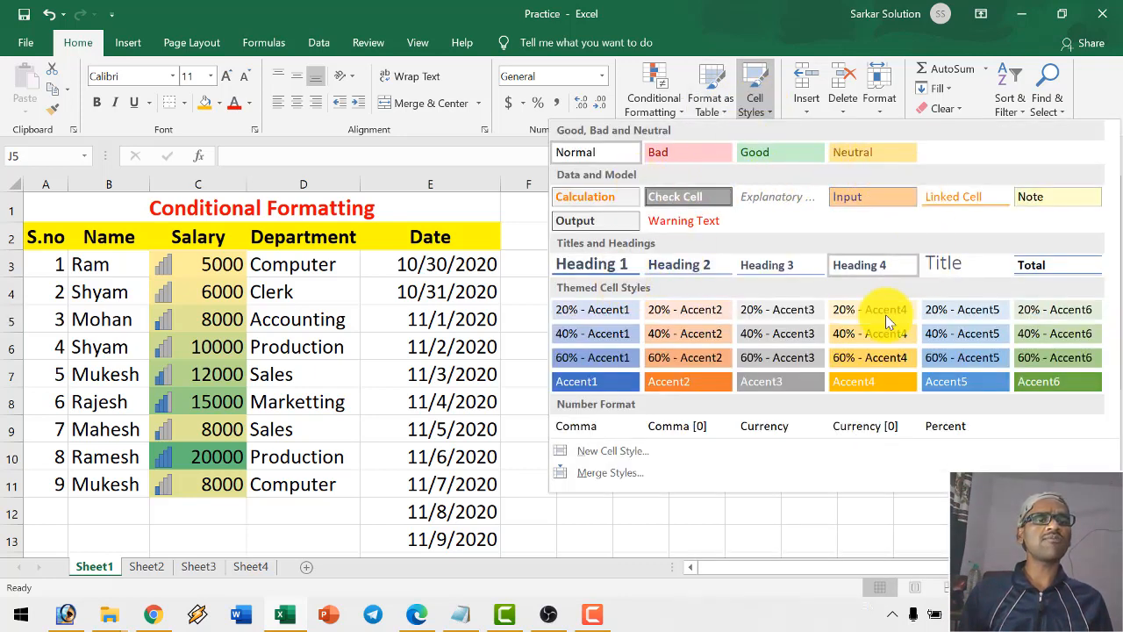
left_click(764, 107)
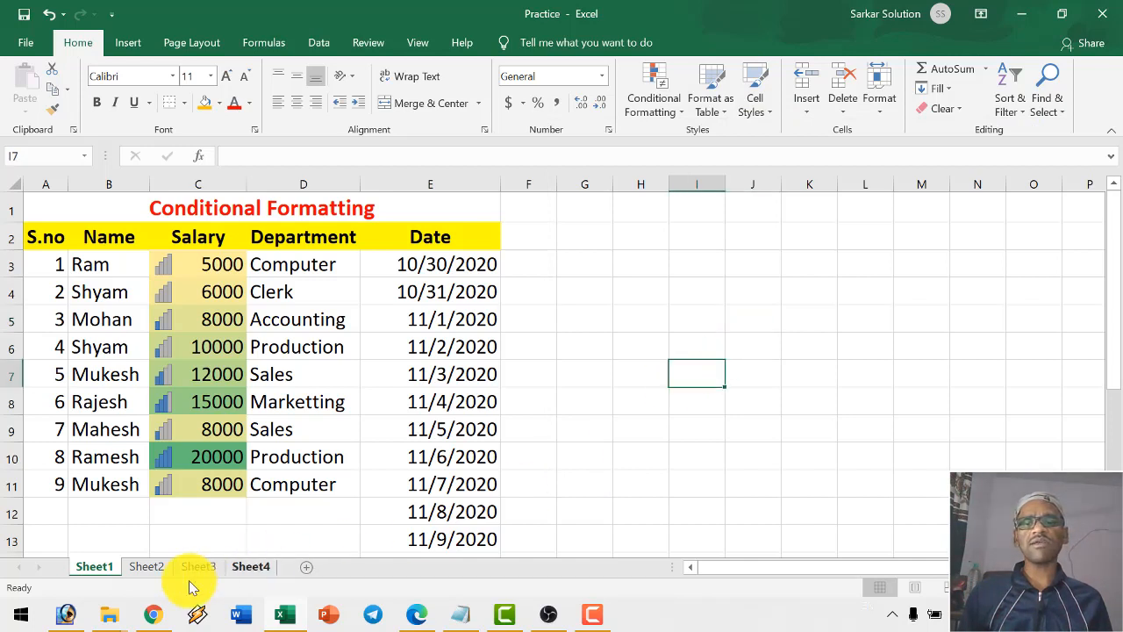
- On Sheet4, format A2:E11 as a table with headers, using the orange style in the first row of Medium styles
left_click(245, 566)
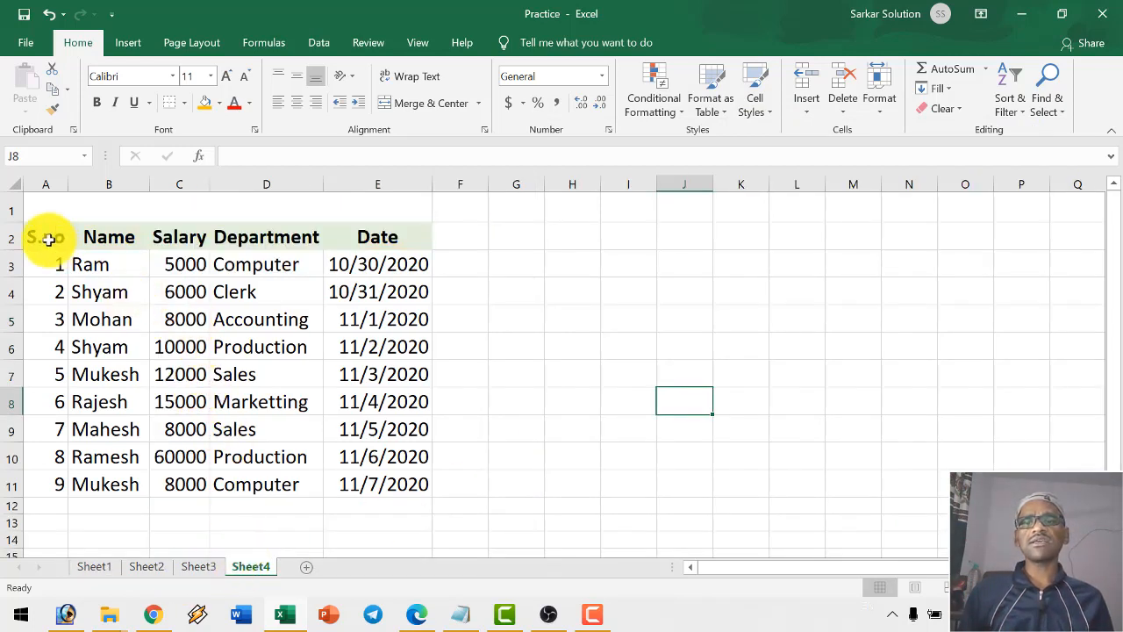
left_click_drag(50, 238, 387, 481)
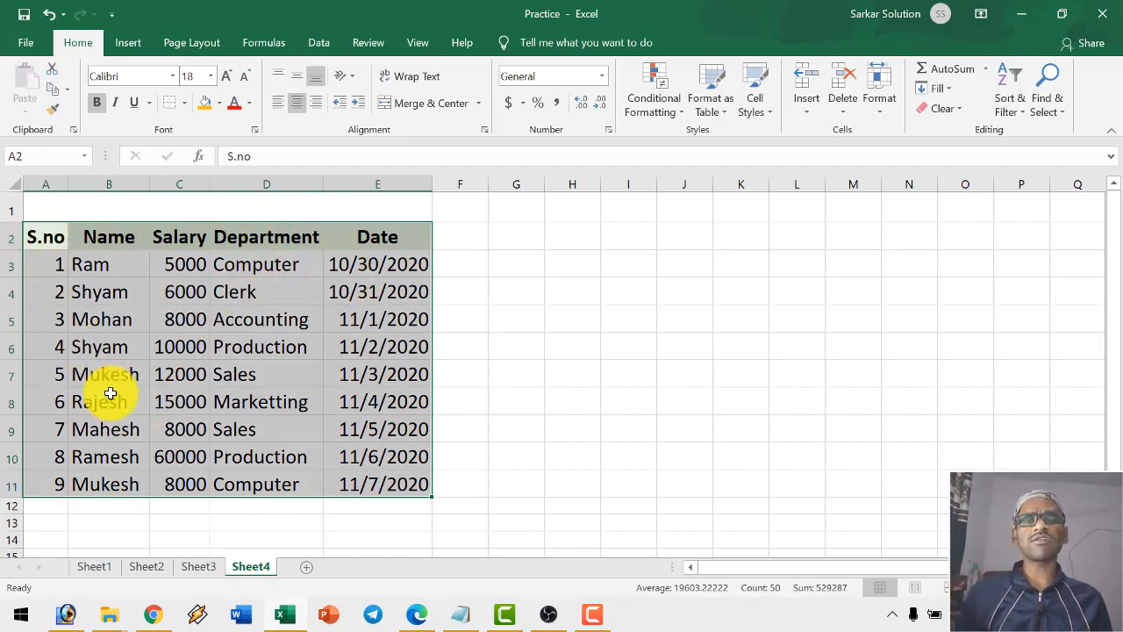
left_click(721, 116)
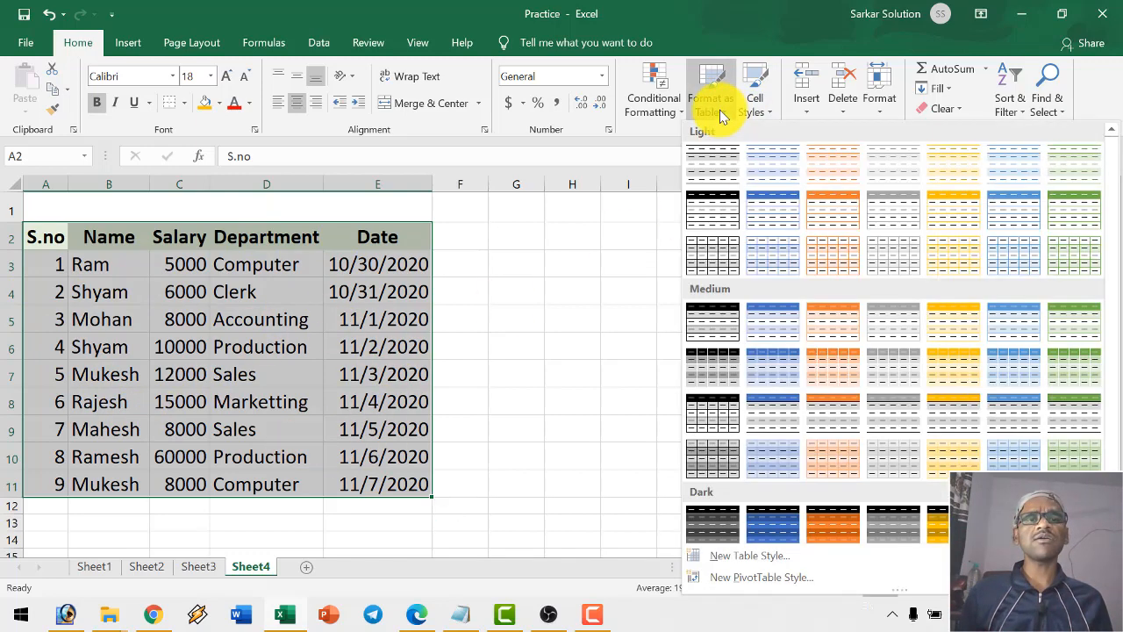
left_click(837, 329)
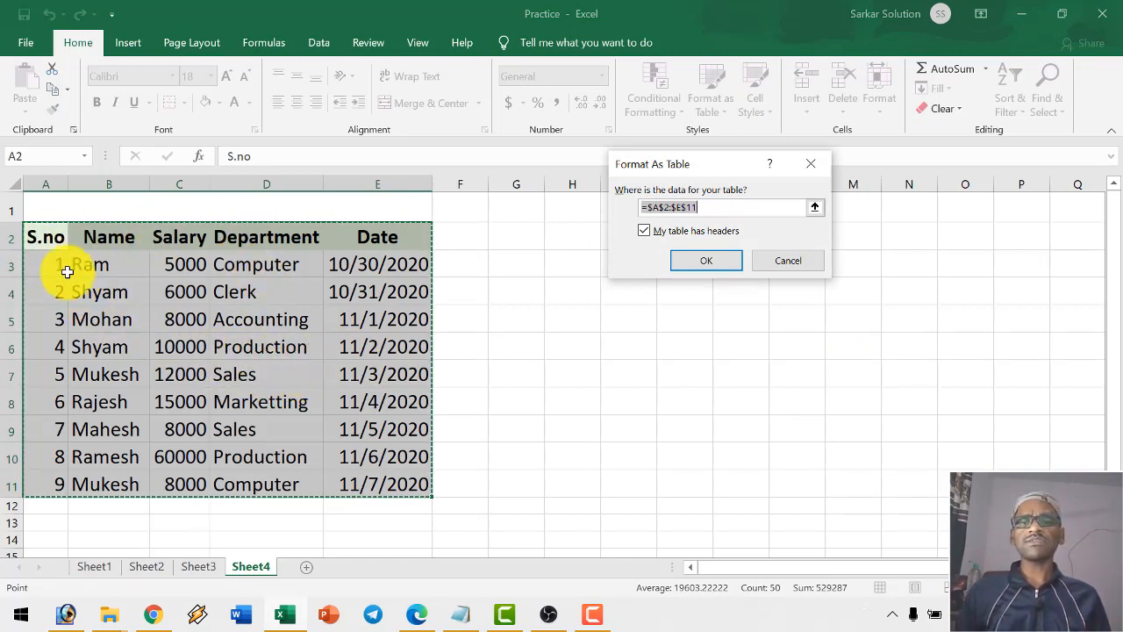
left_click(650, 207)
left_click_drag(709, 207, 638, 208)
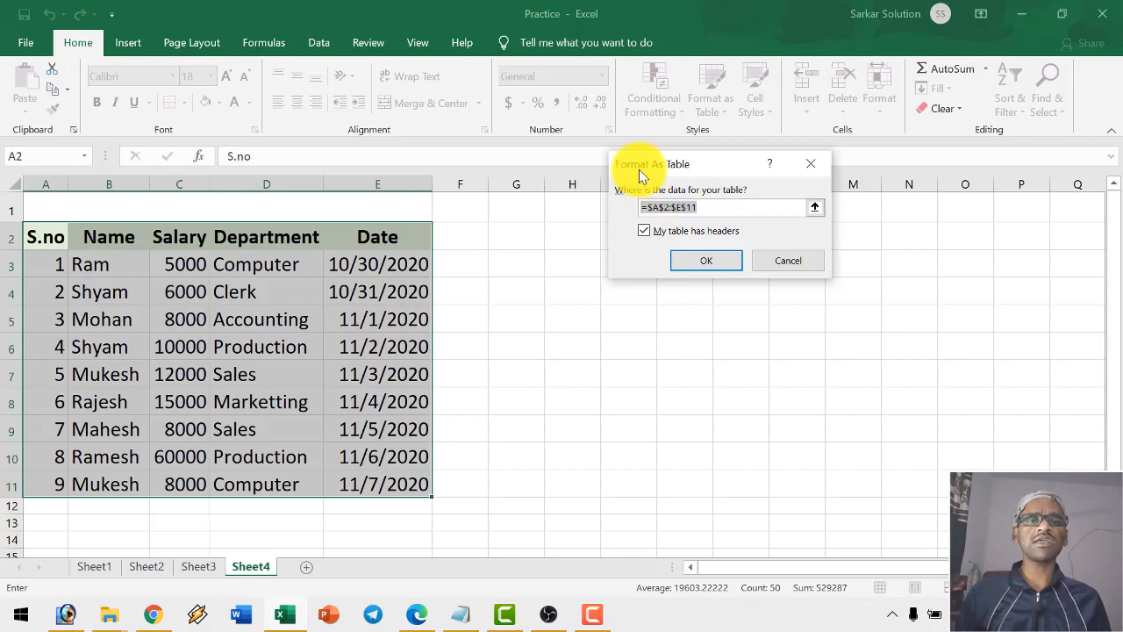
left_click(707, 261)
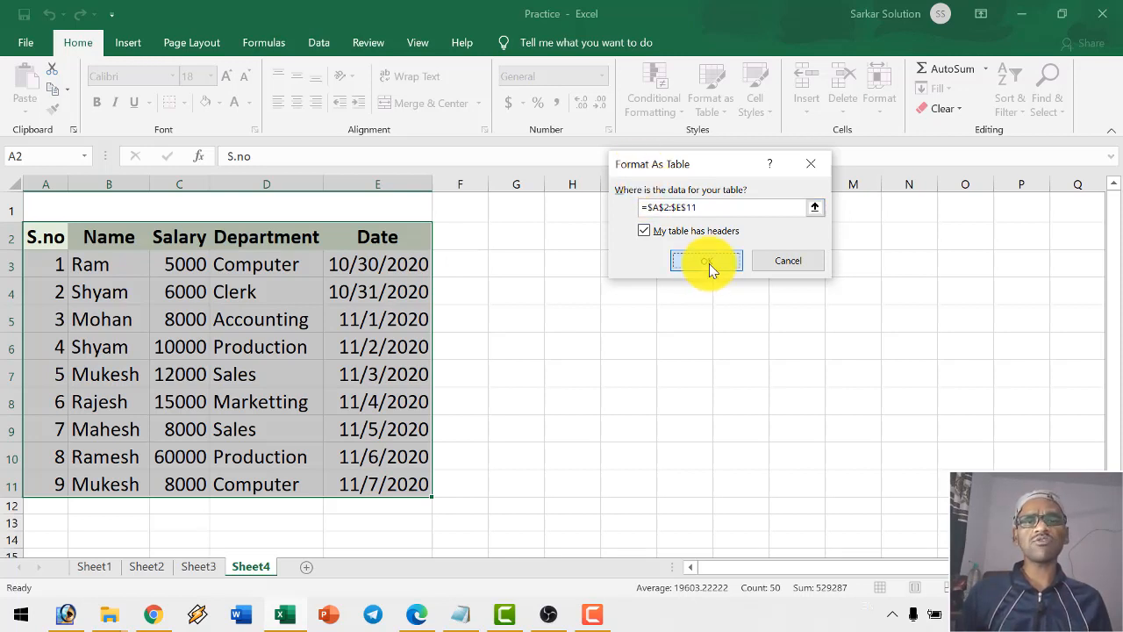
left_click(500, 369)
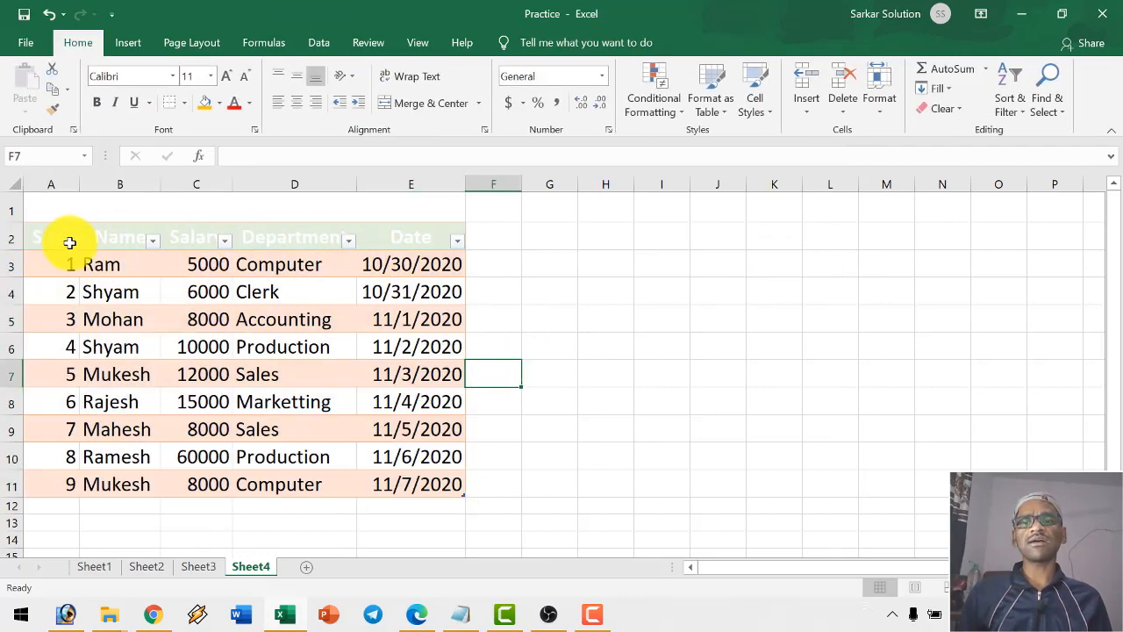
- Restyle the table in A2:E11 with the blue style in the second row of the Medium styles
left_click_drag(69, 242, 438, 485)
left_click(513, 42)
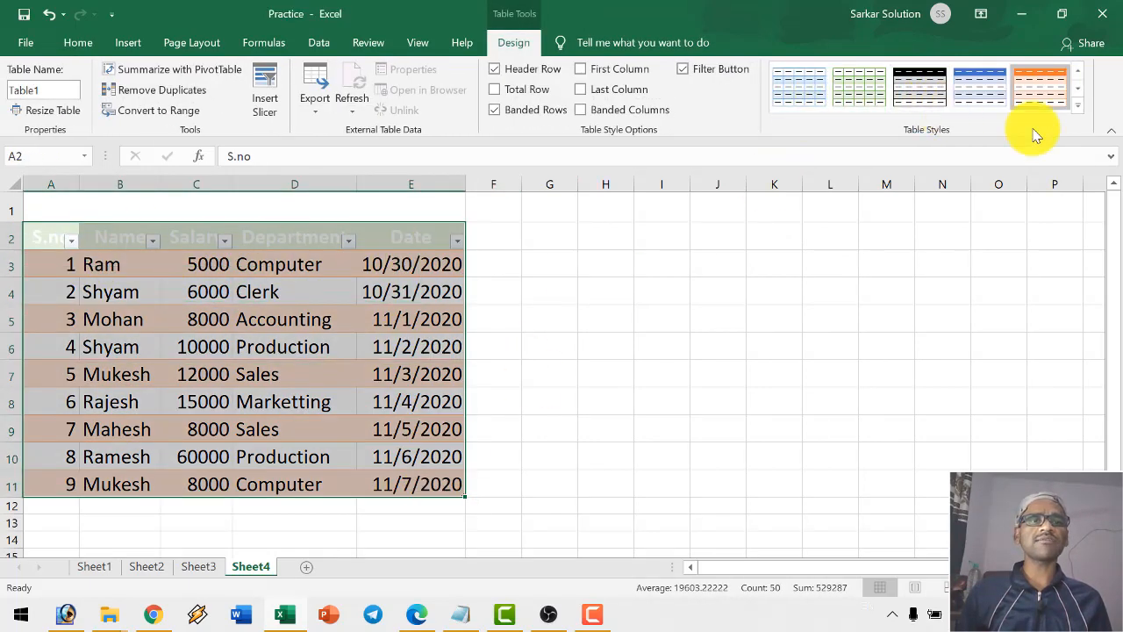
left_click(1078, 105)
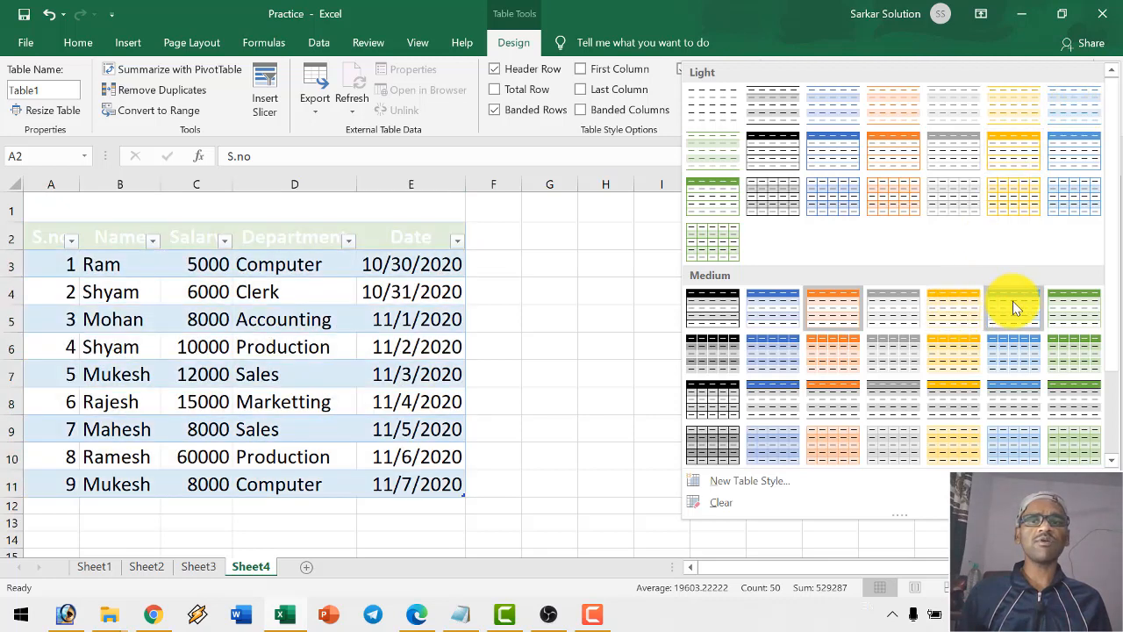
left_click(775, 355)
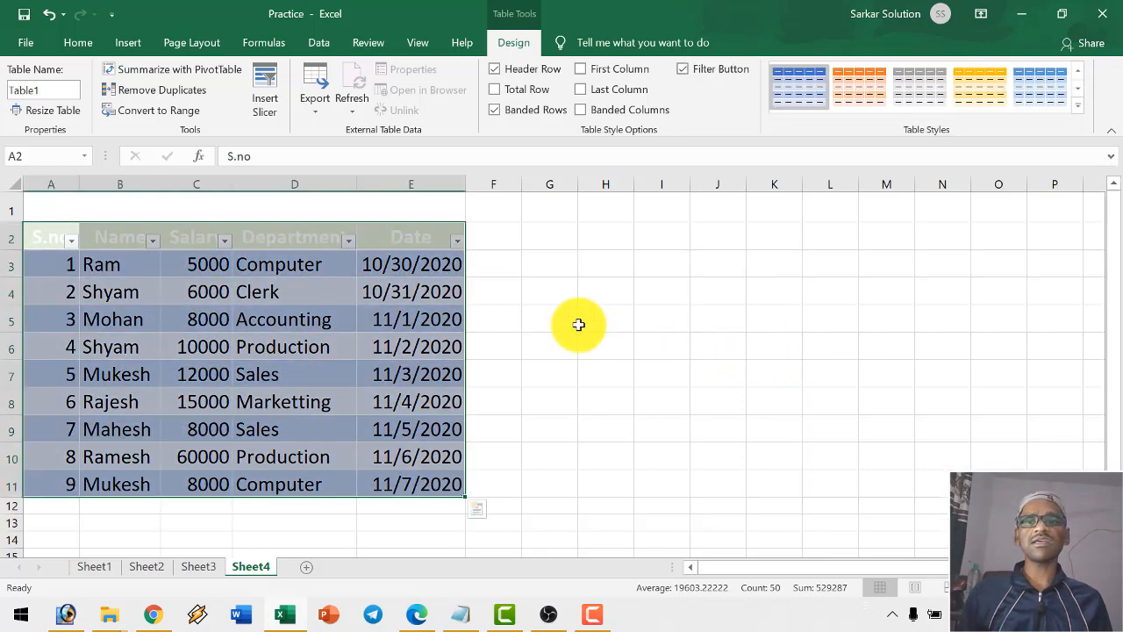
left_click(579, 324)
left_click_drag(62, 243, 448, 485)
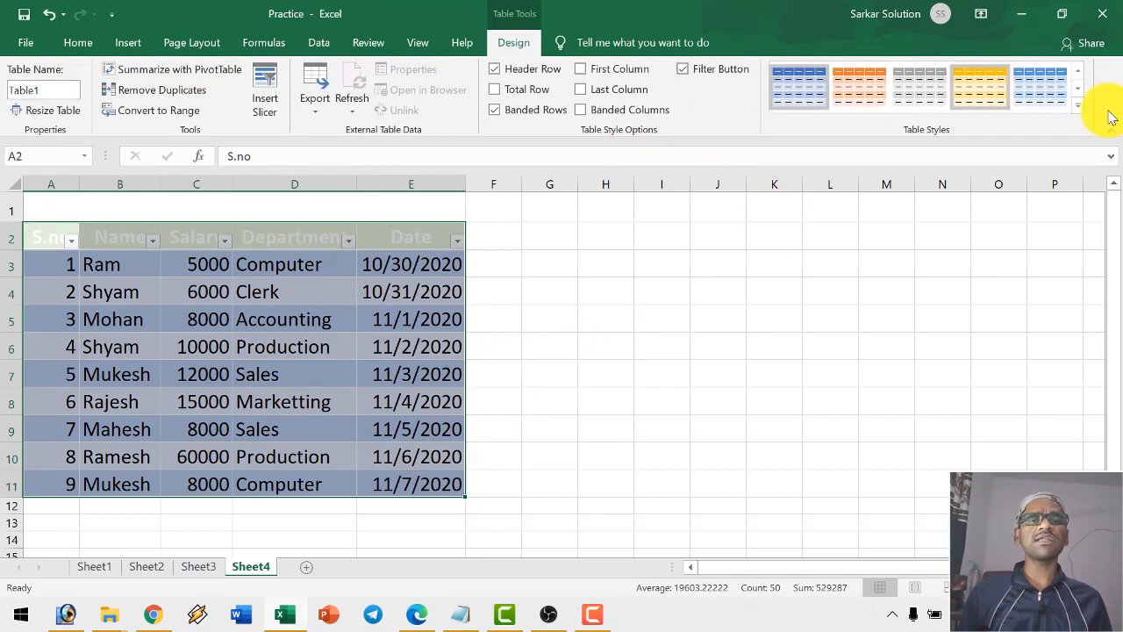
left_click(1077, 105)
left_click(88, 45)
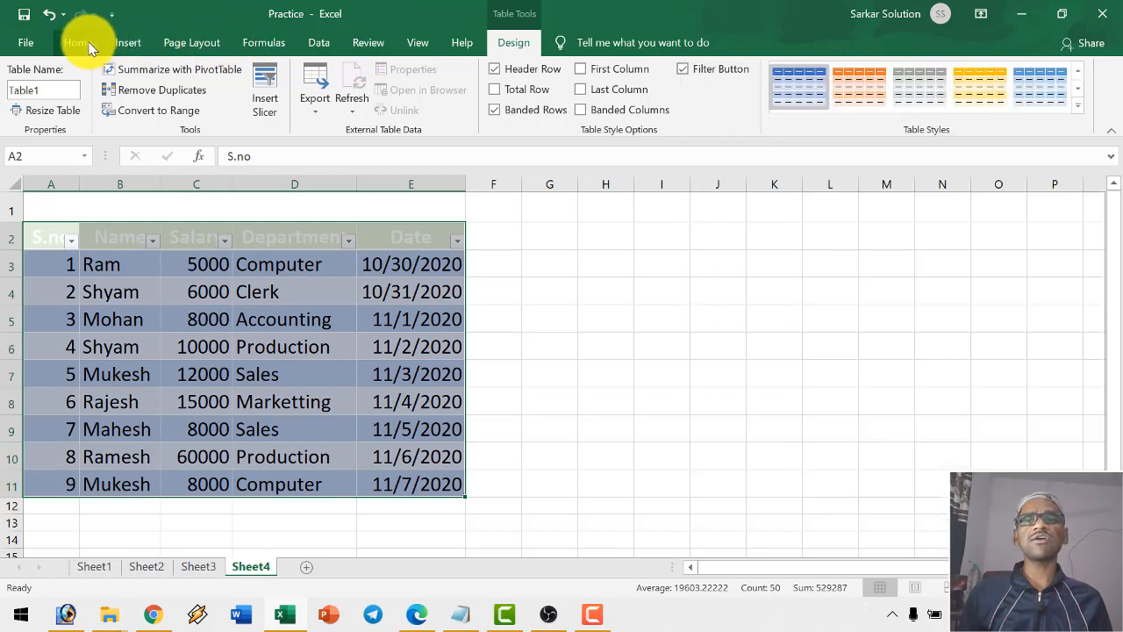
left_click(87, 45)
left_click(711, 88)
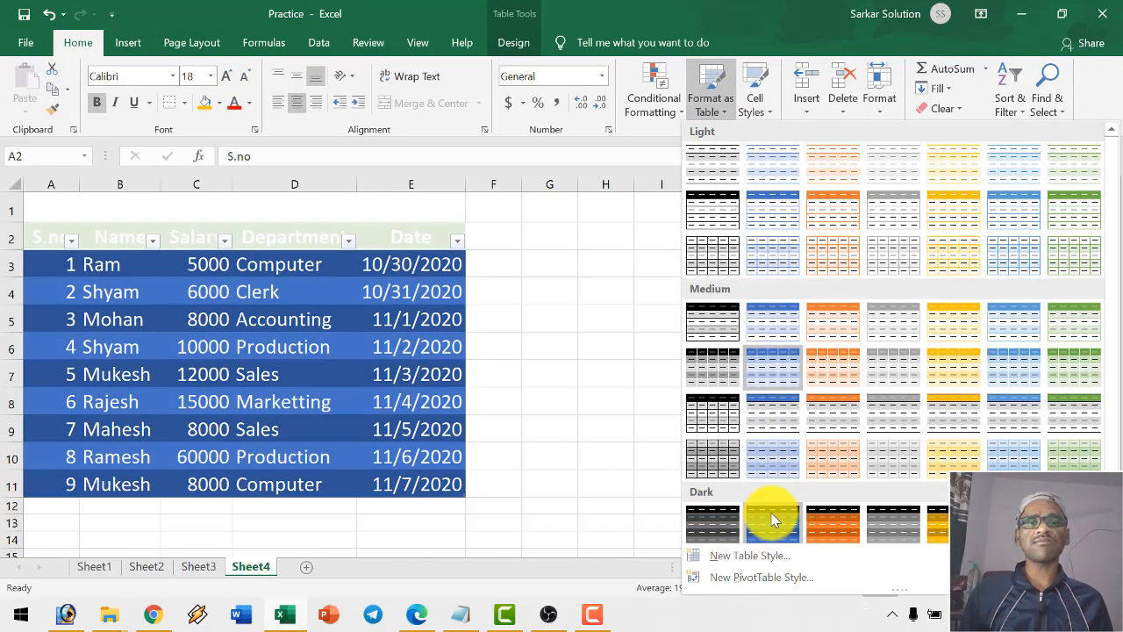
left_click(421, 278)
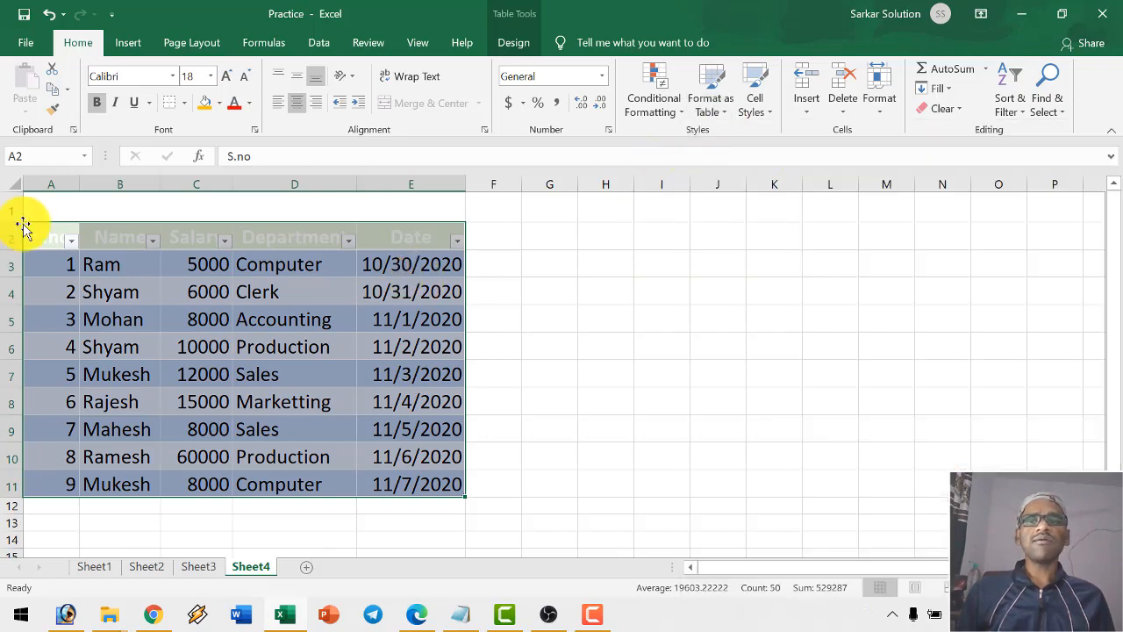
- Apply the Accent2 cell style to the header row A2:E2 and increase its font size to 16
left_click_drag(47, 233, 456, 239)
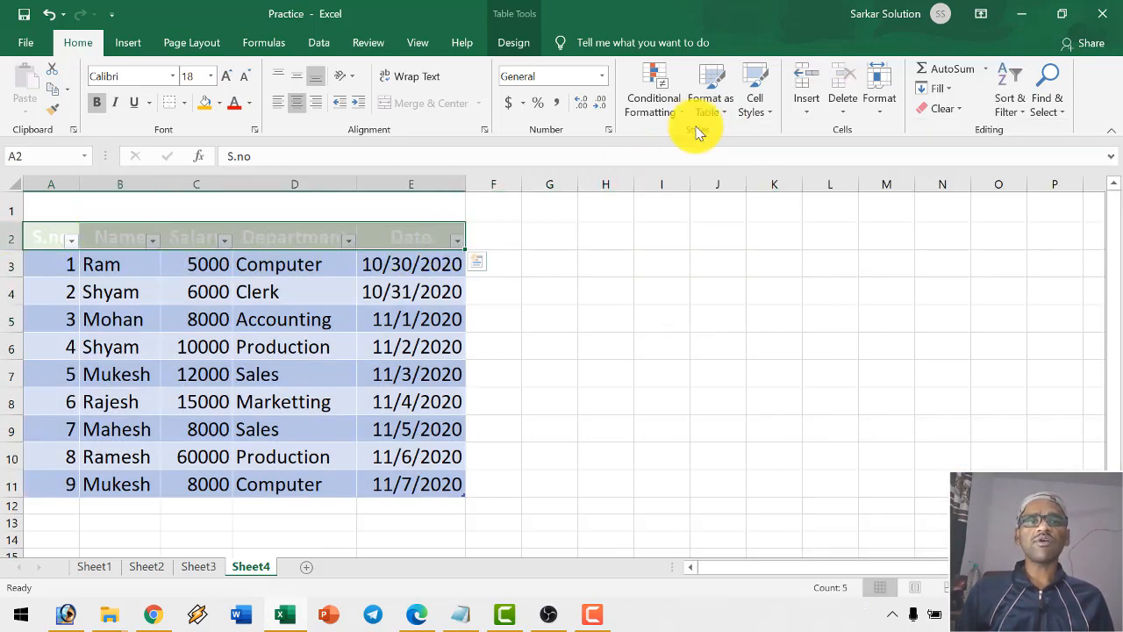
left_click(760, 103)
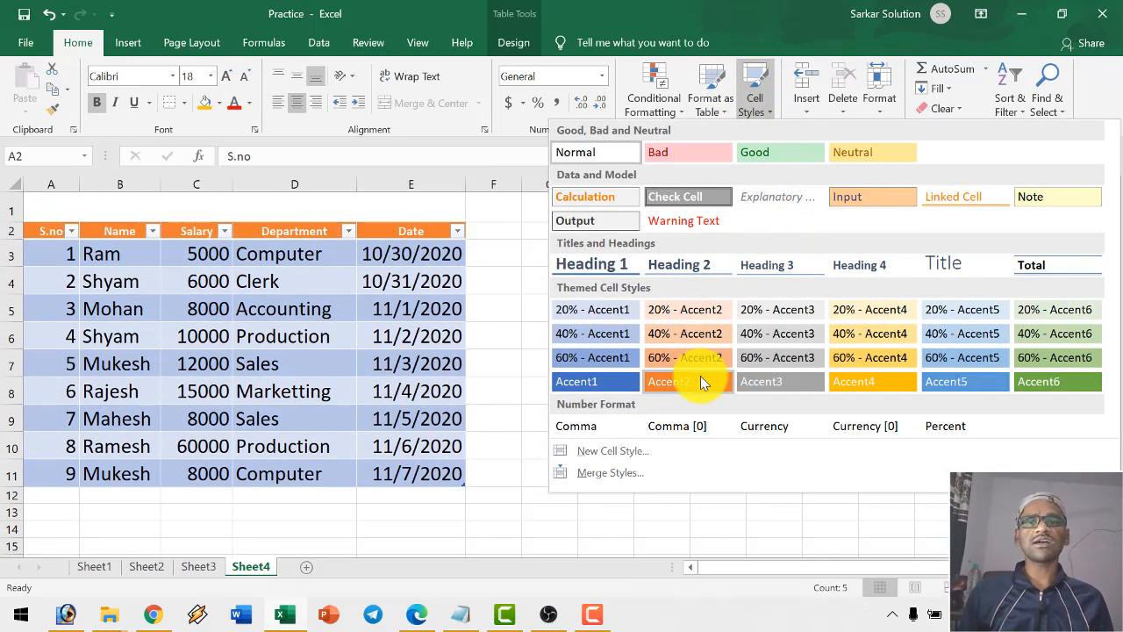
left_click(702, 383)
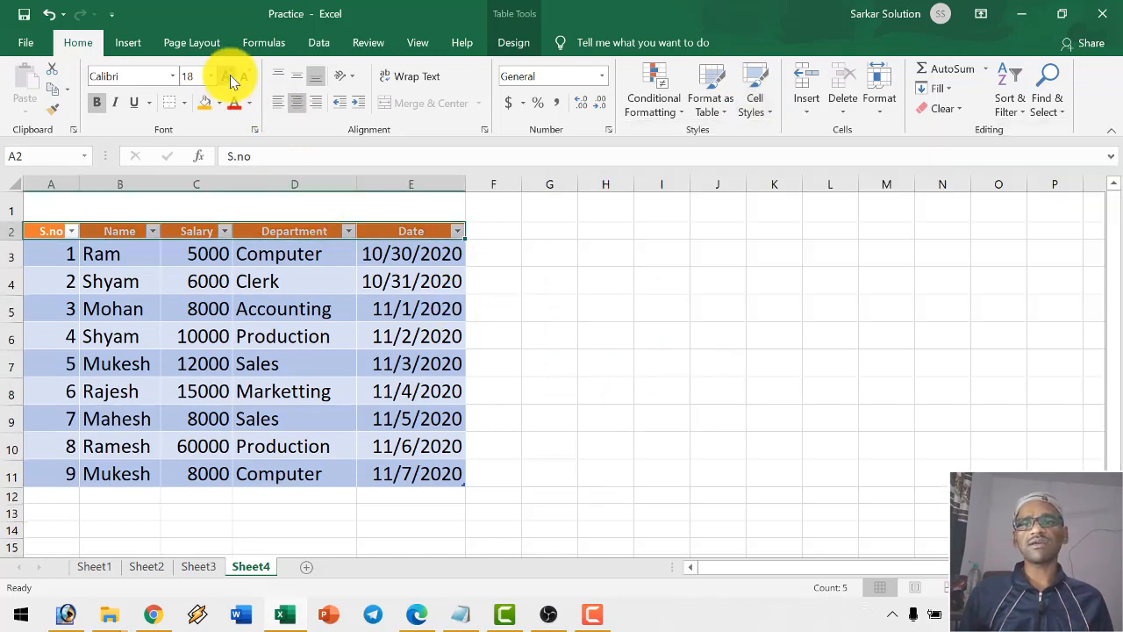
left_click(229, 77)
left_click(229, 78)
left_click(230, 76)
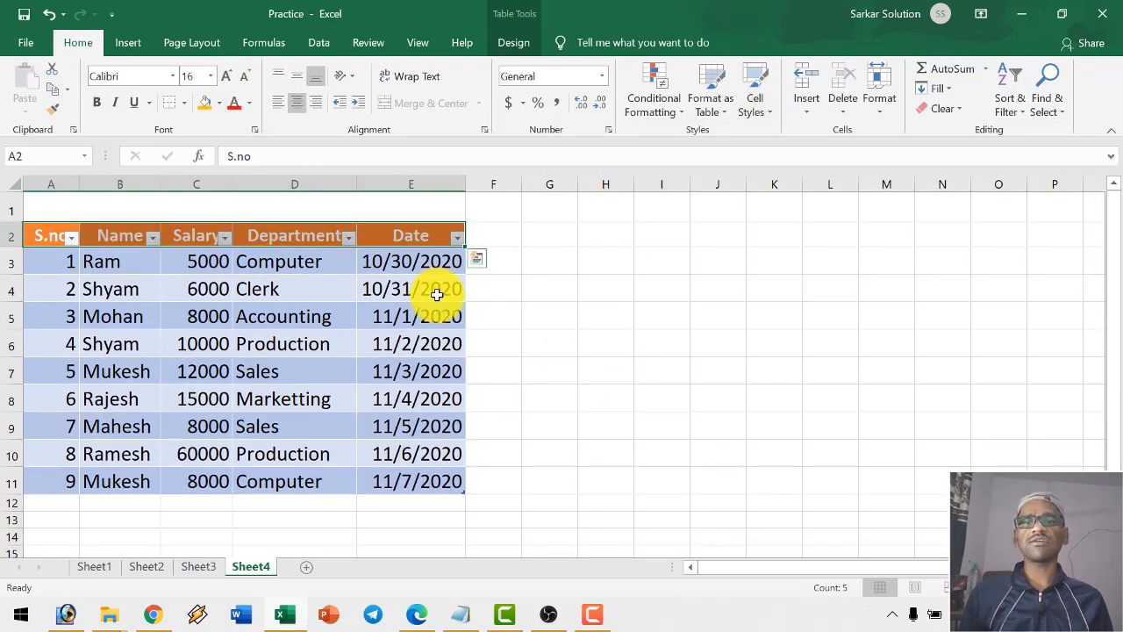
left_click(551, 308)
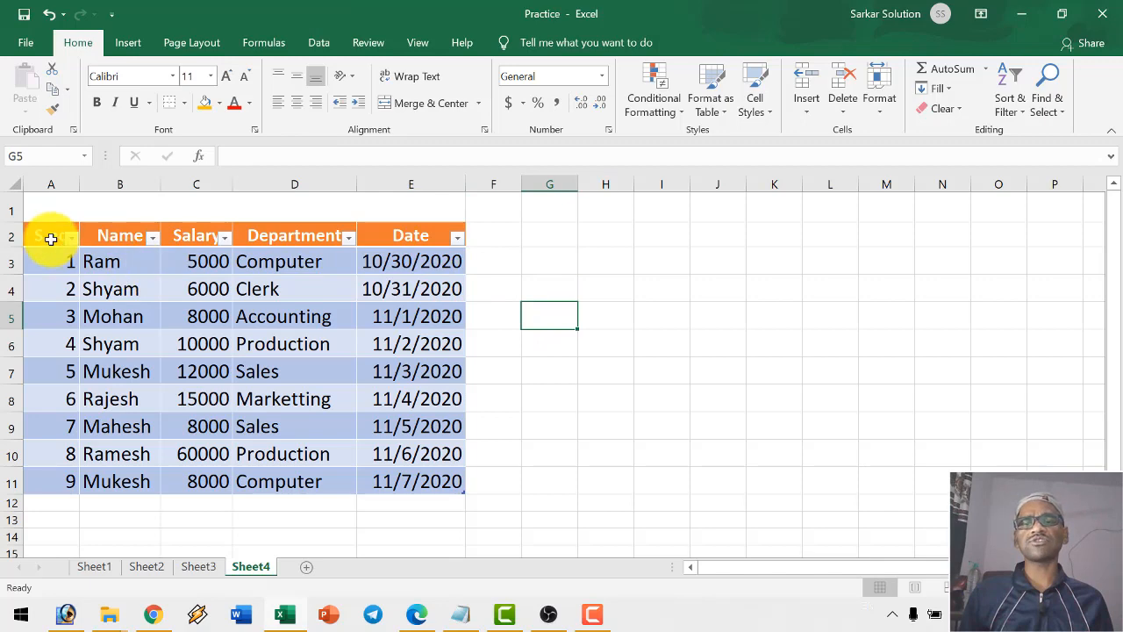
left_click_drag(51, 239, 386, 289)
left_click(752, 101)
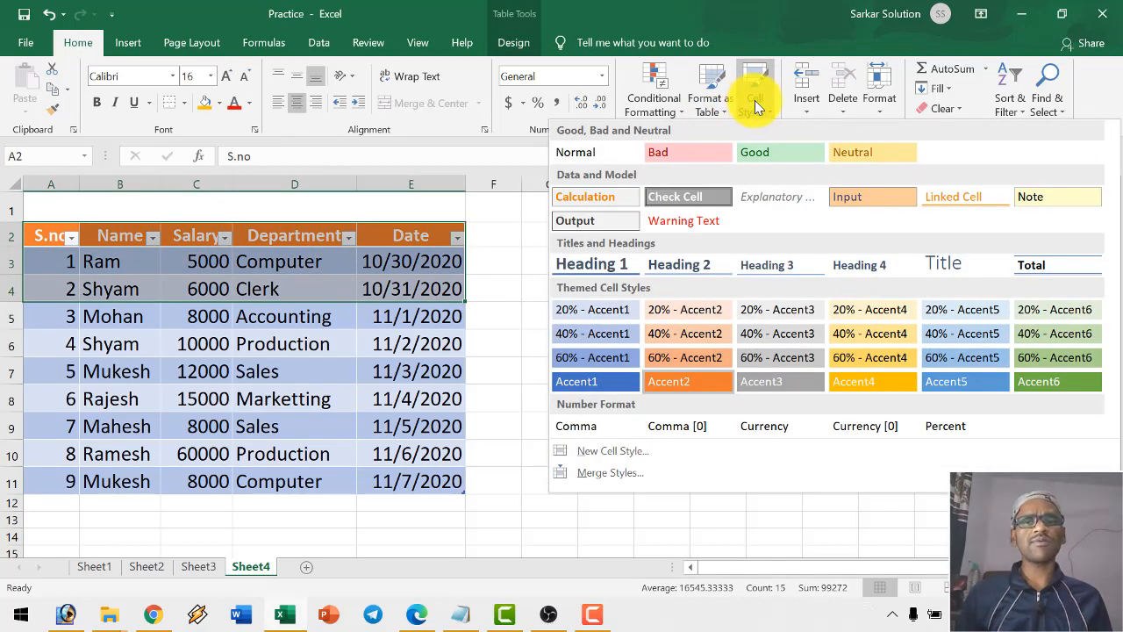
left_click(754, 106)
left_click_drag(43, 233, 424, 229)
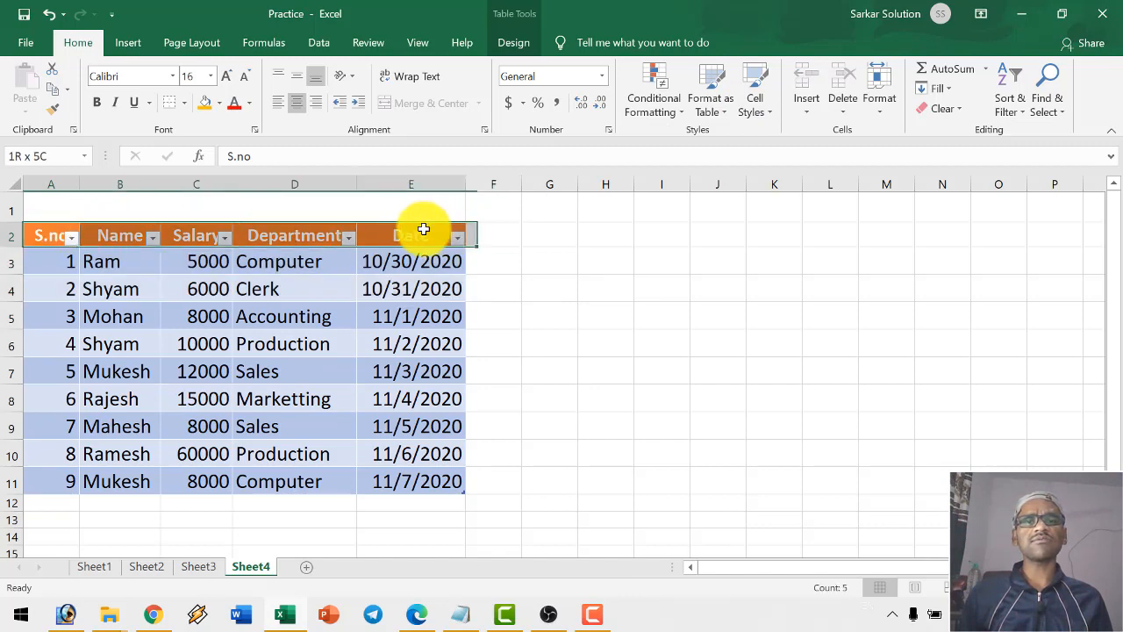
left_click(752, 103)
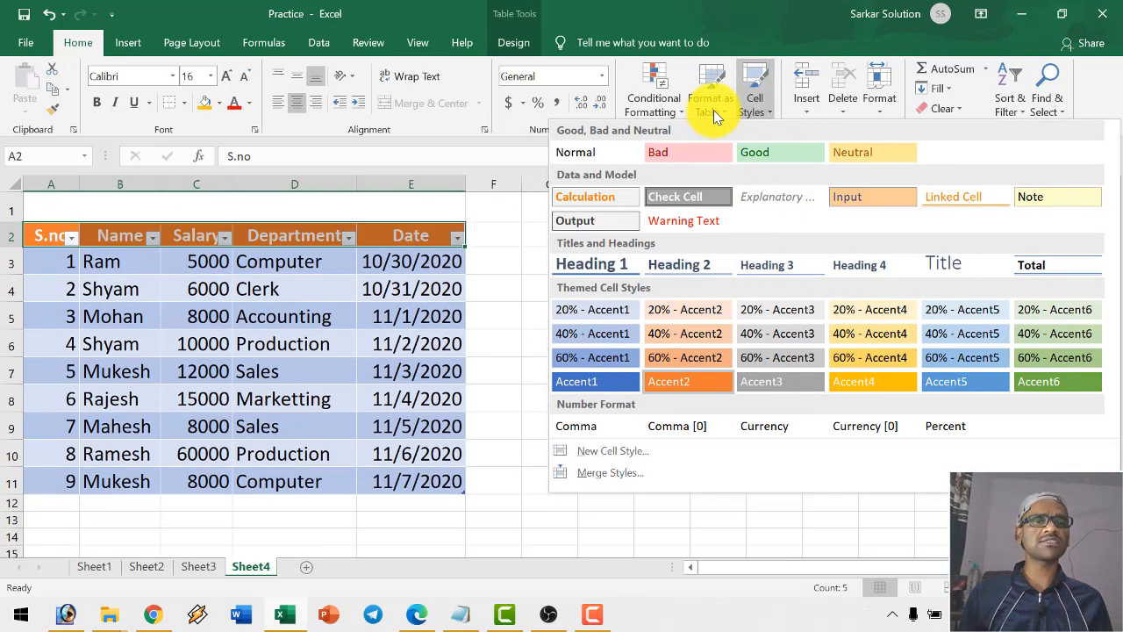
left_click(714, 109)
left_click(672, 112)
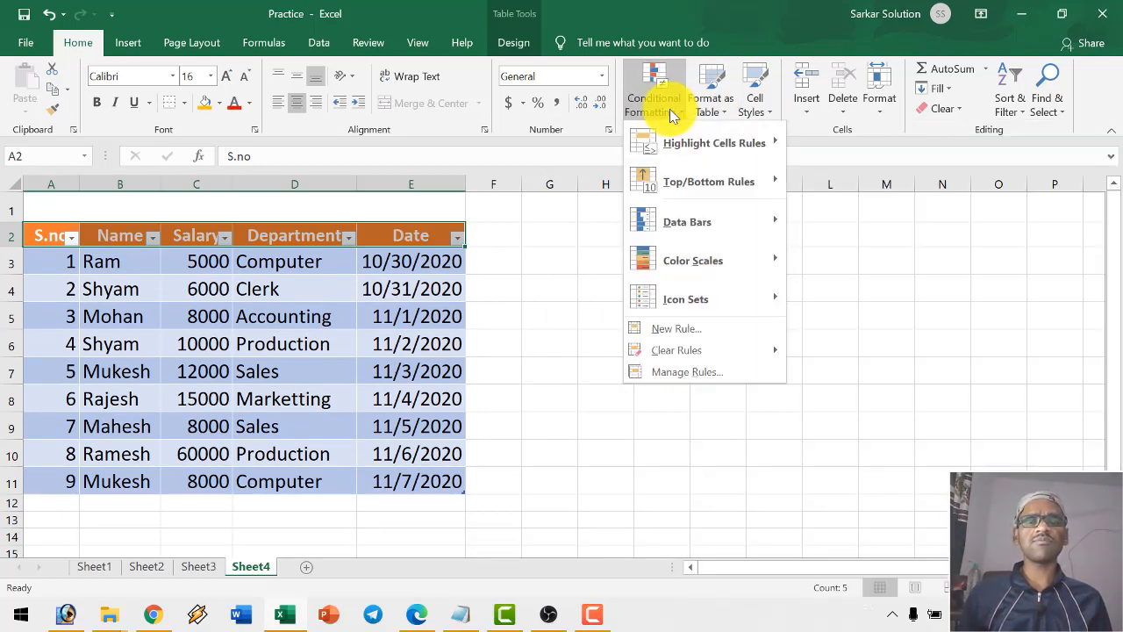
left_click(586, 298)
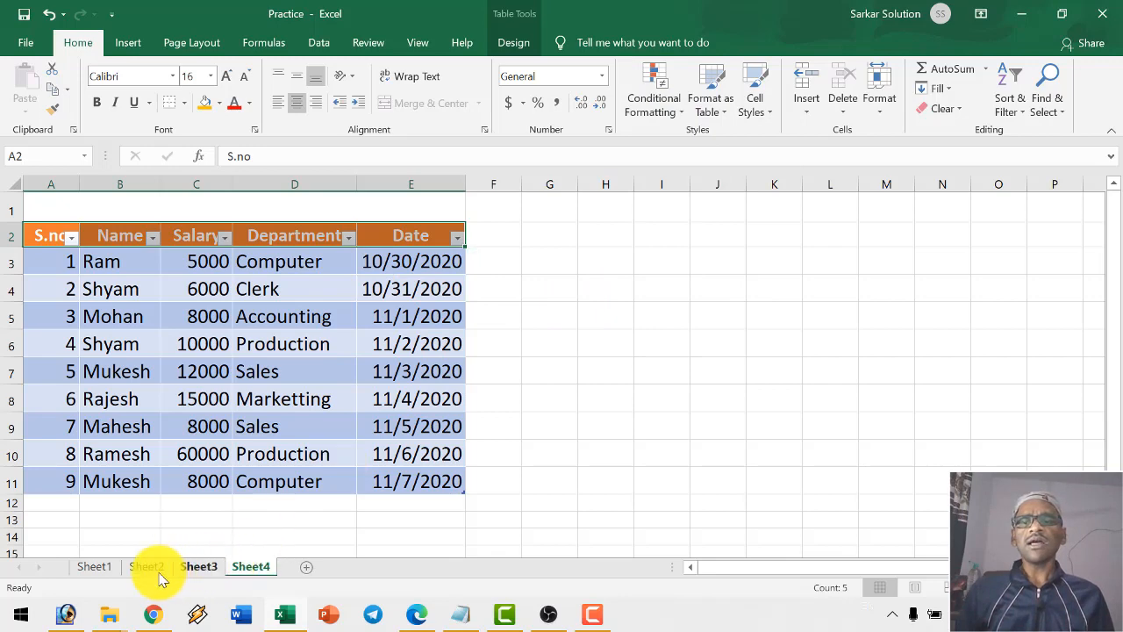
- On Sheet2, sort the table in A2:E11 by S.no from largest to smallest
left_click(147, 567)
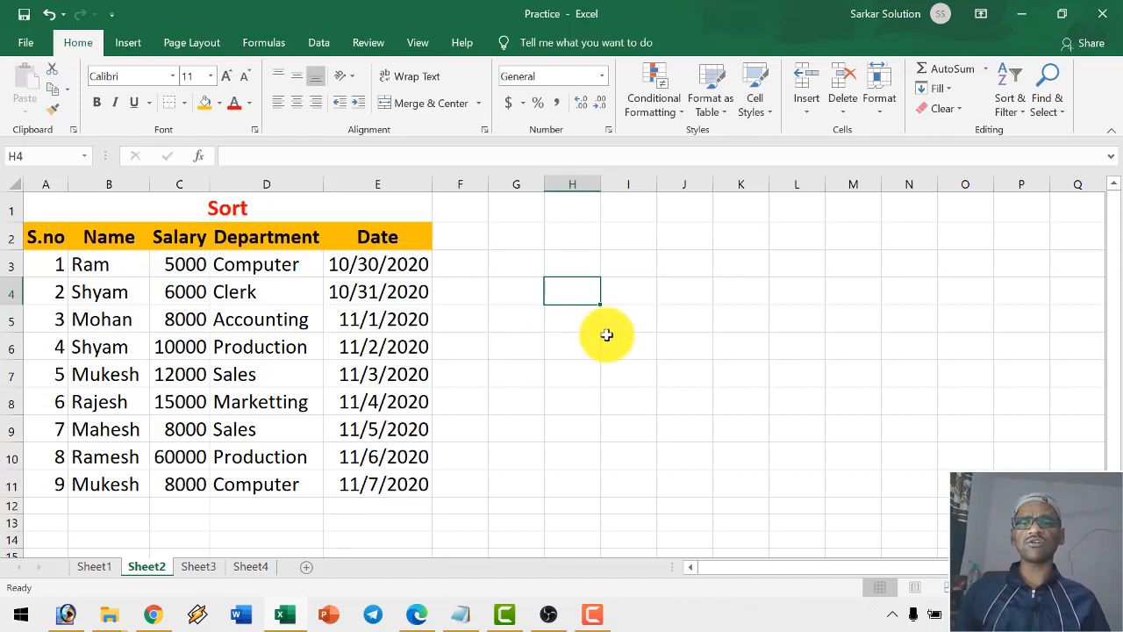
left_click_drag(48, 246, 391, 492)
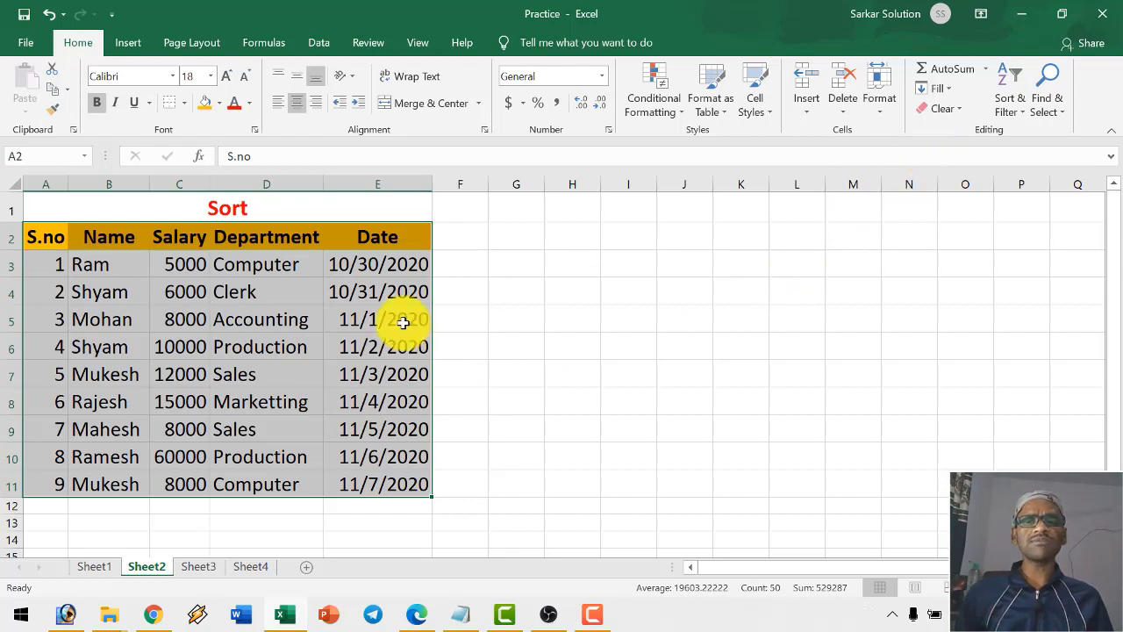
left_click(1006, 102)
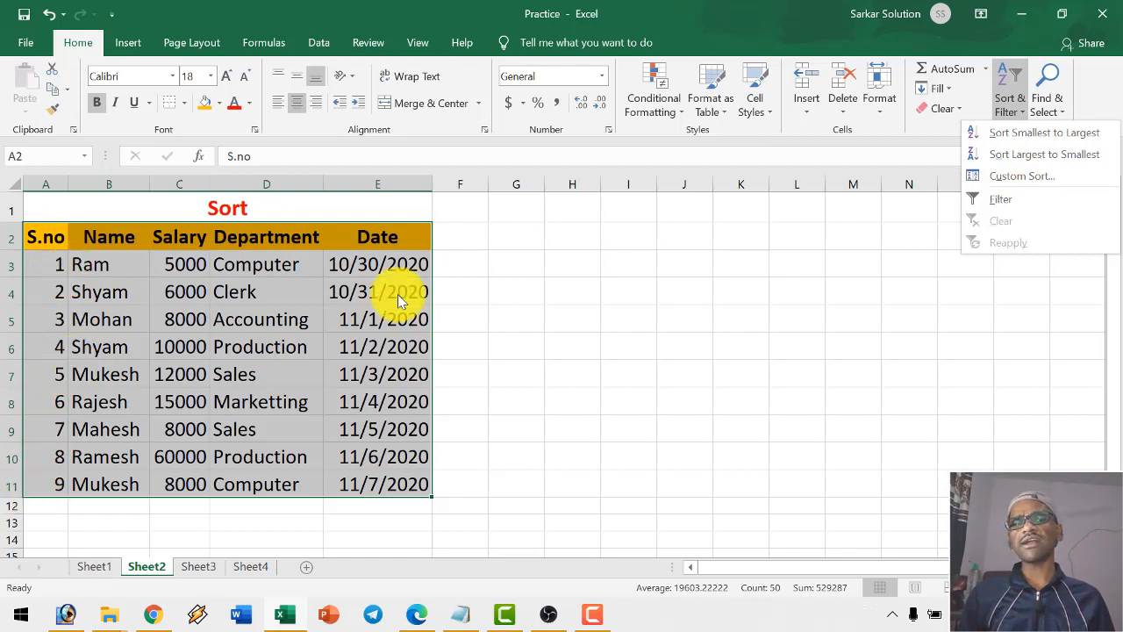
left_click(1066, 158)
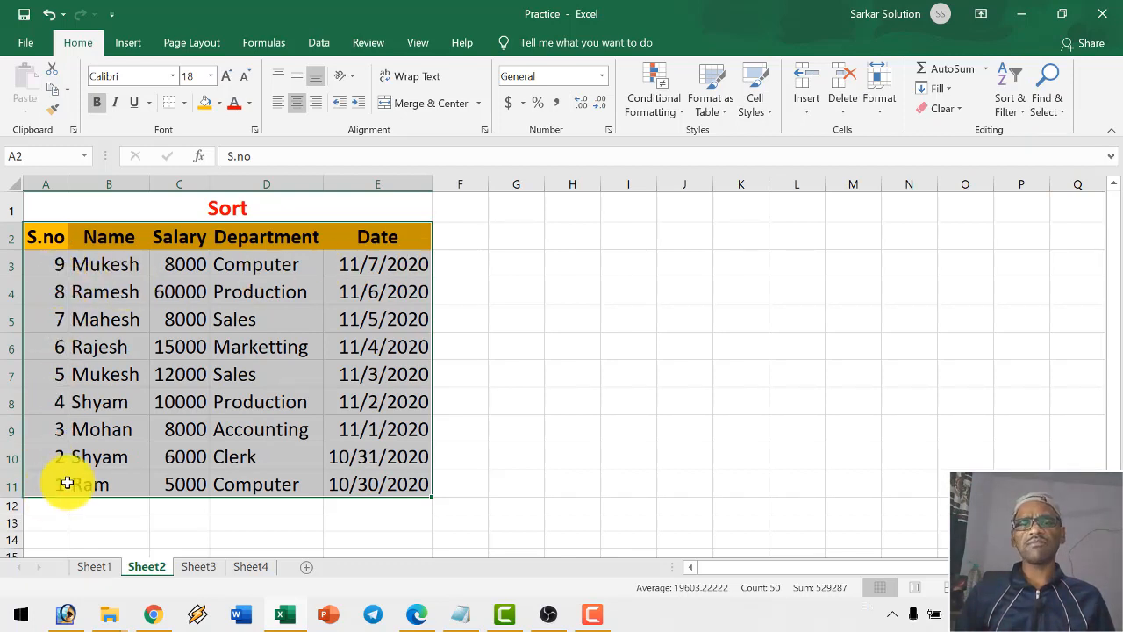
- Custom-sort the Sheet2 table by the Name column on cell values, A to Z, treating the first row as headers
left_click(1016, 104)
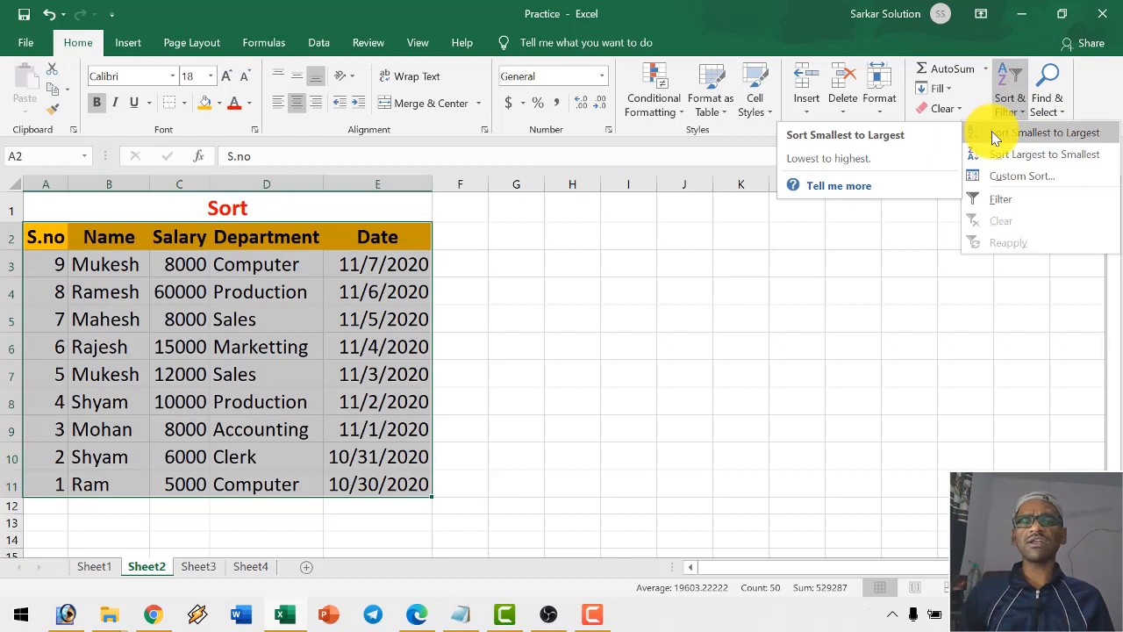
left_click(1018, 179)
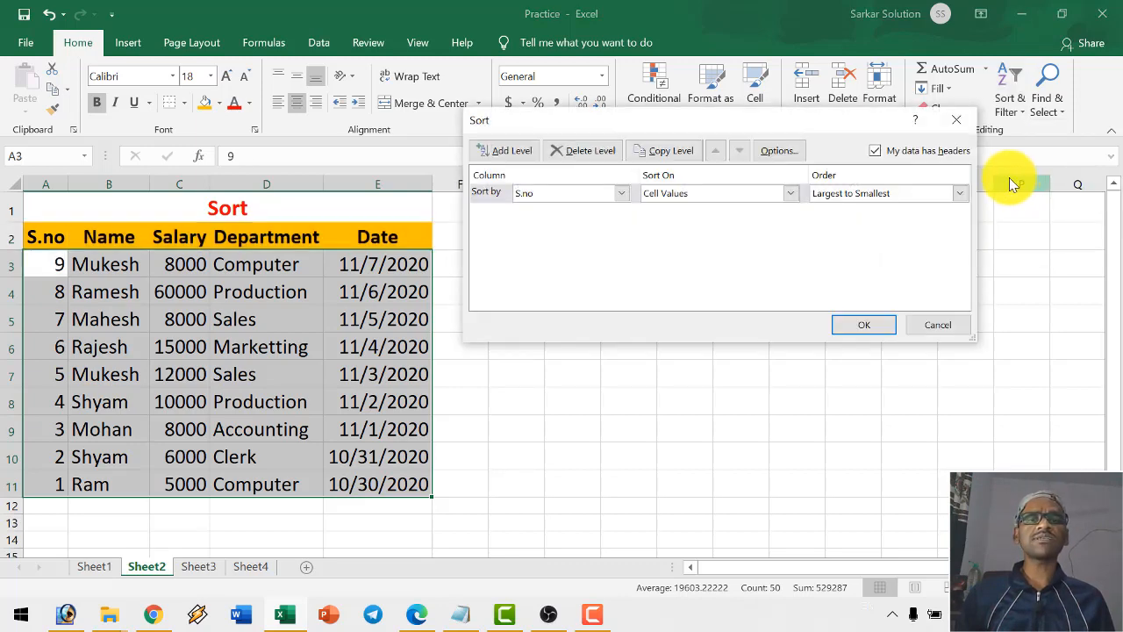
left_click_drag(766, 121, 755, 148)
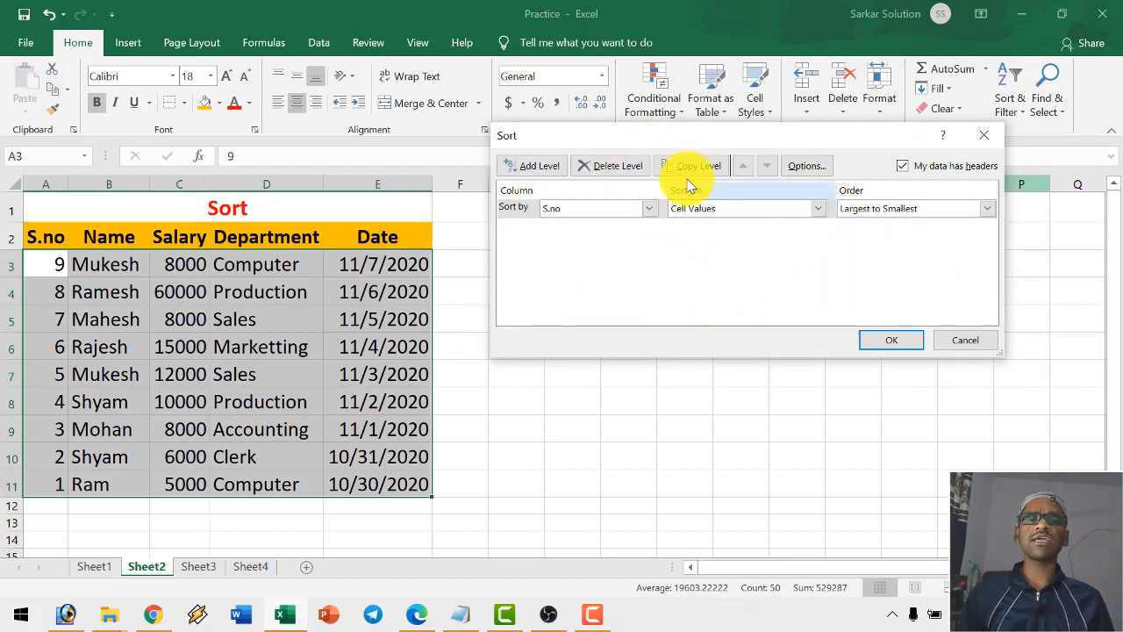
left_click_drag(710, 140, 660, 126)
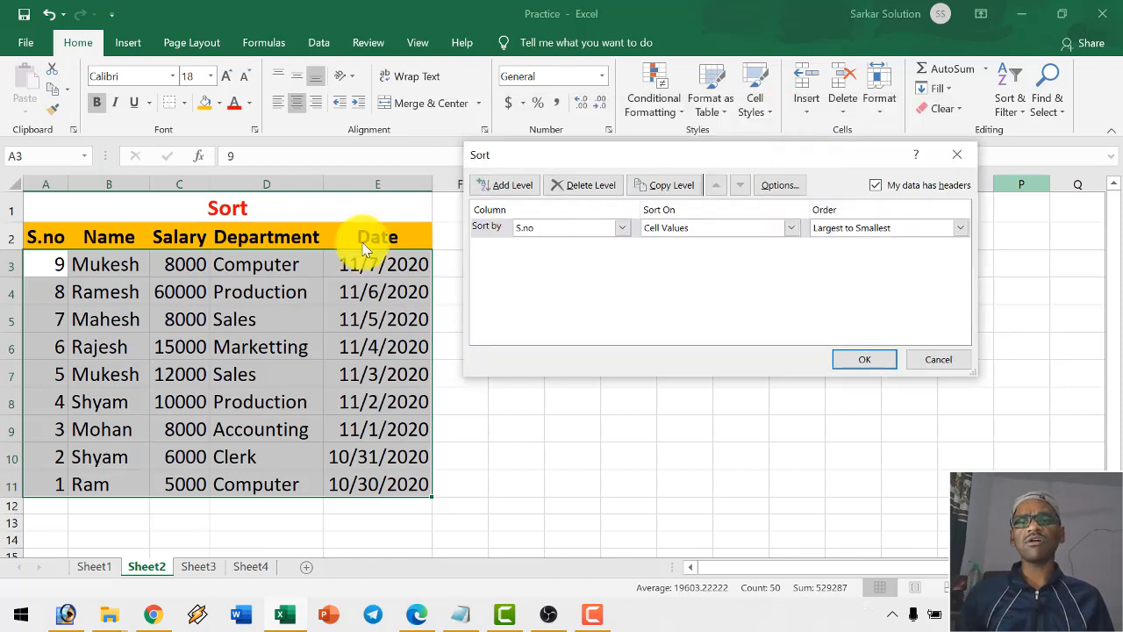
left_click(883, 188)
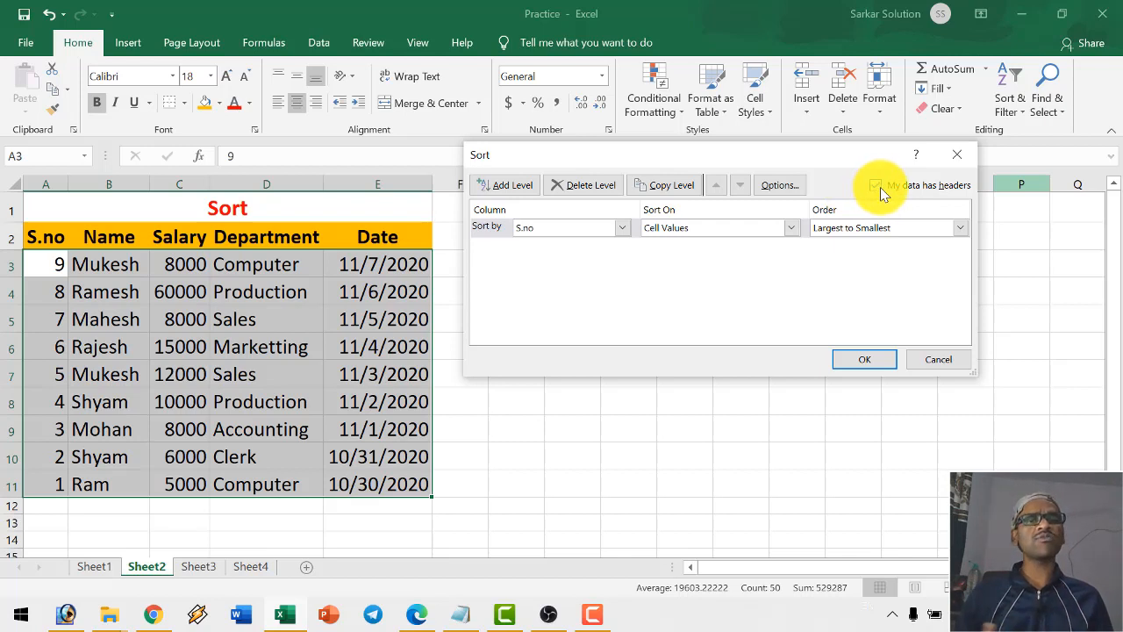
left_click(622, 229)
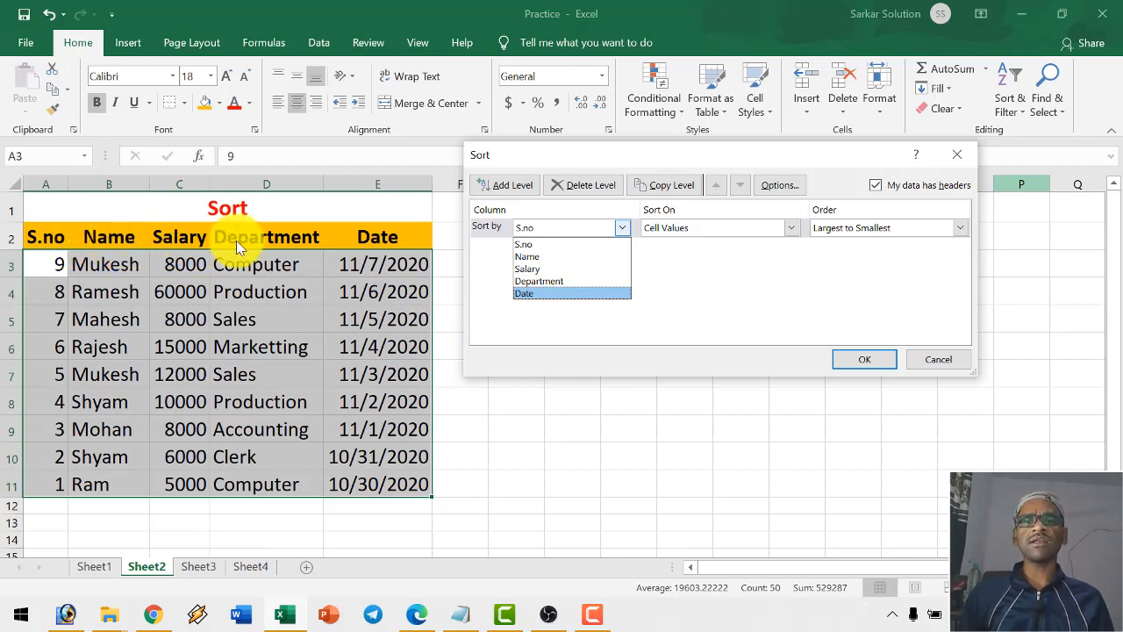
left_click(528, 257)
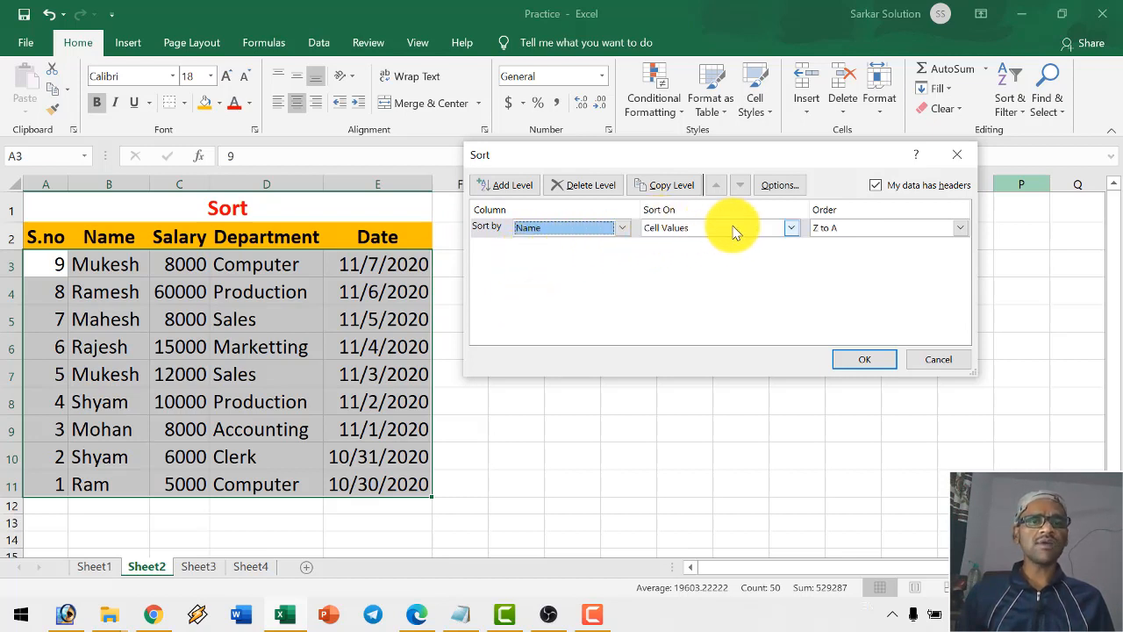
left_click(961, 229)
left_click(830, 248)
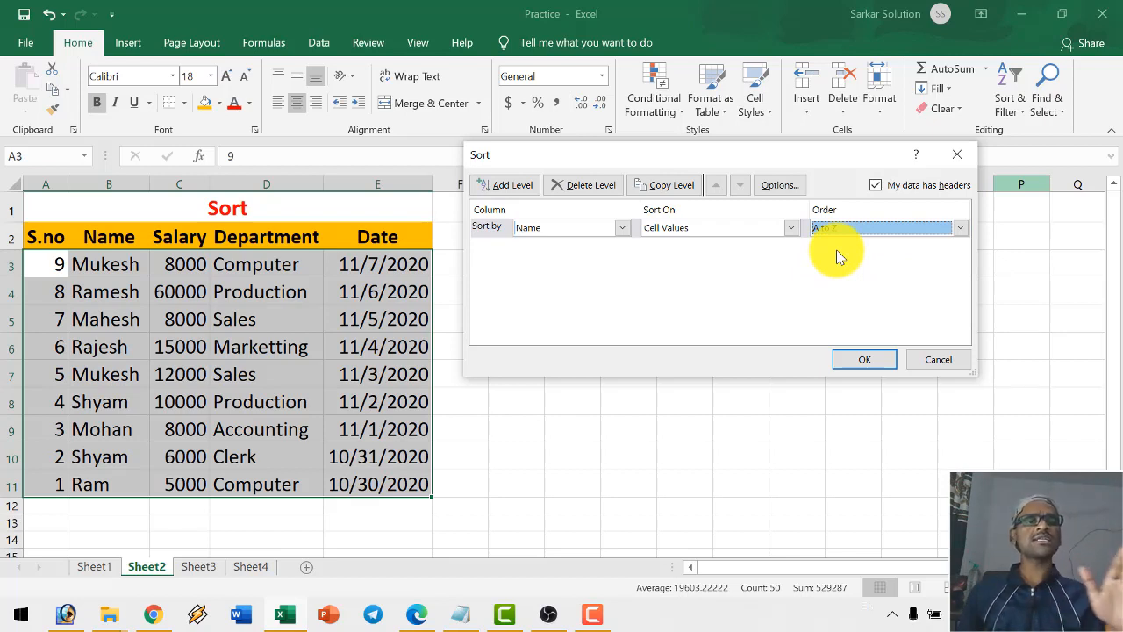
left_click(862, 358)
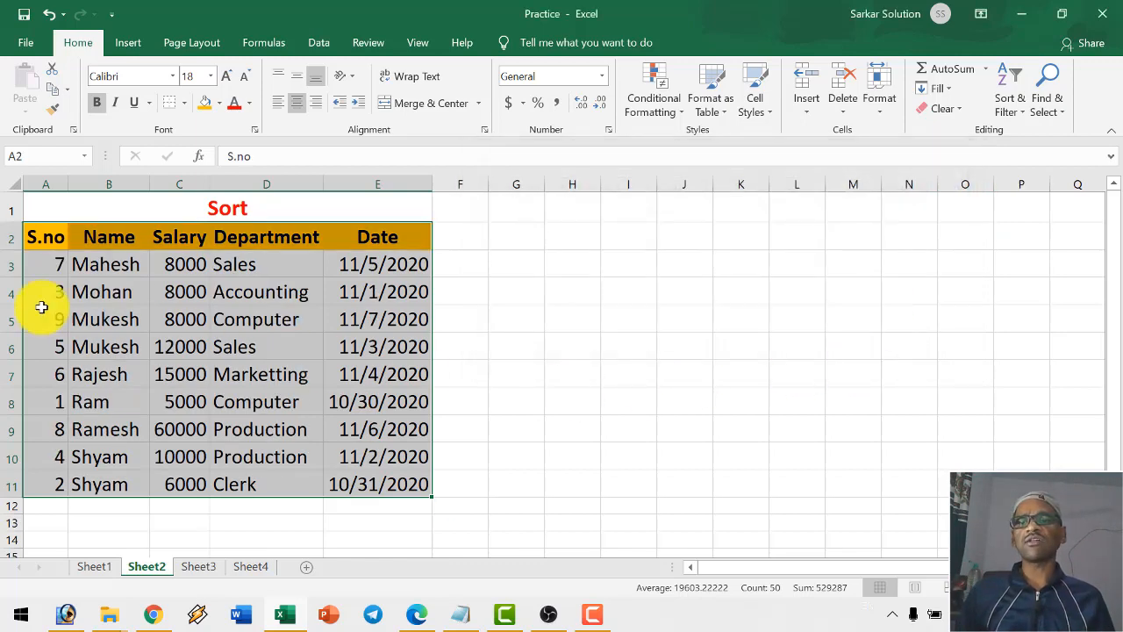
- Replace the employee name in B6 with a different first name
left_click(131, 280)
left_click(119, 358)
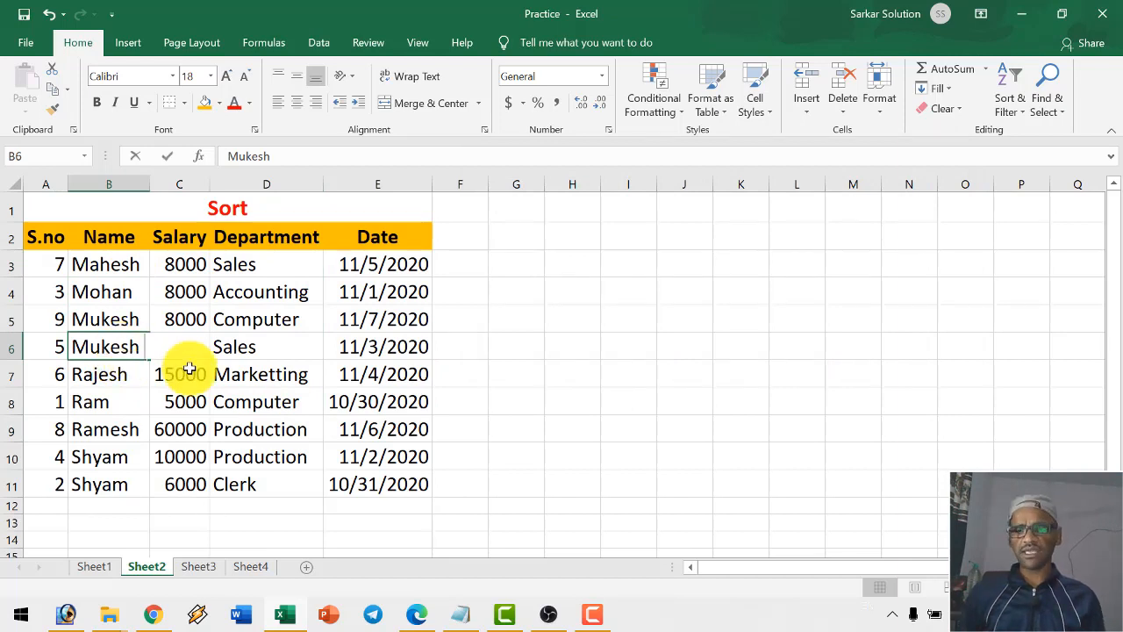
type("Ajay")
key("Return")
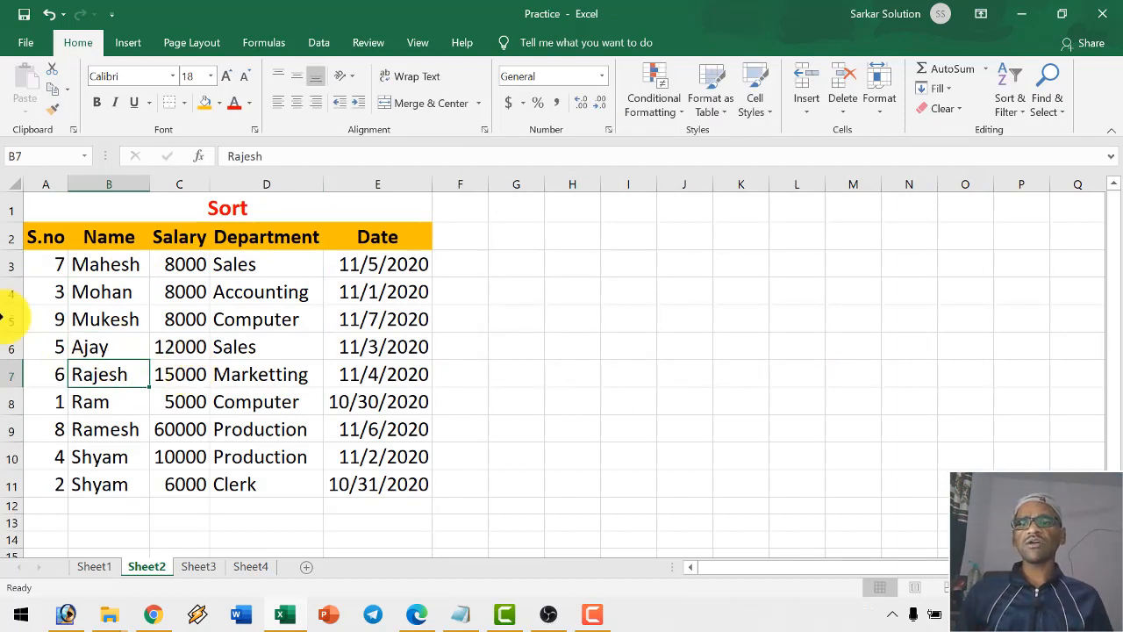
- Custom-sort the table in A2:E11 by the Name column on cell values, A to Z
left_click_drag(46, 238, 389, 476)
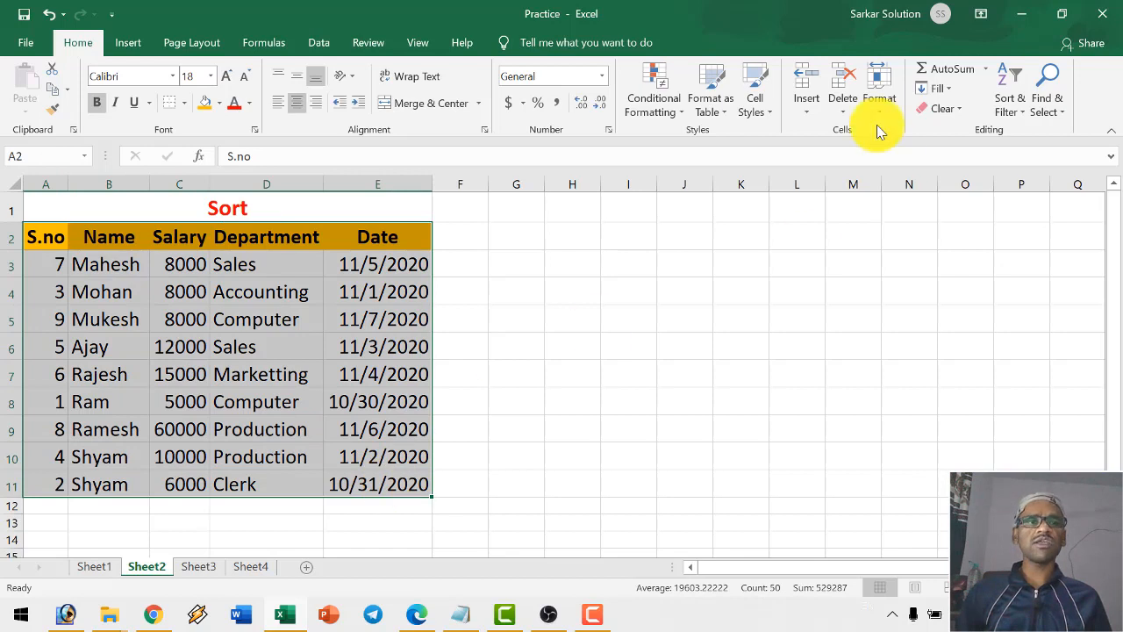
left_click(1009, 96)
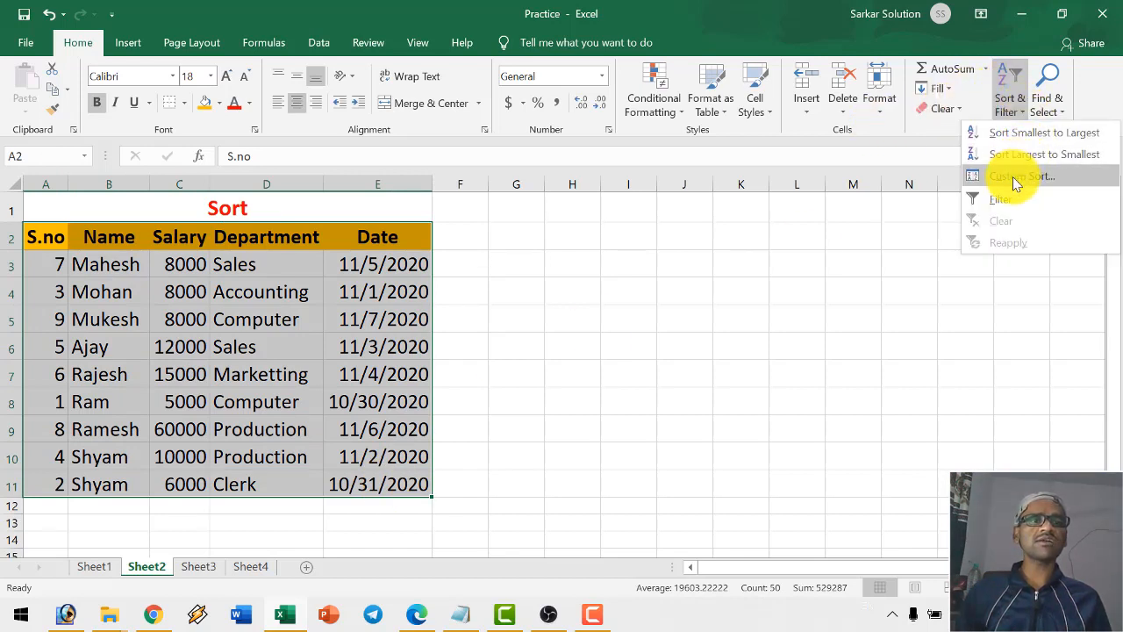
left_click(1012, 176)
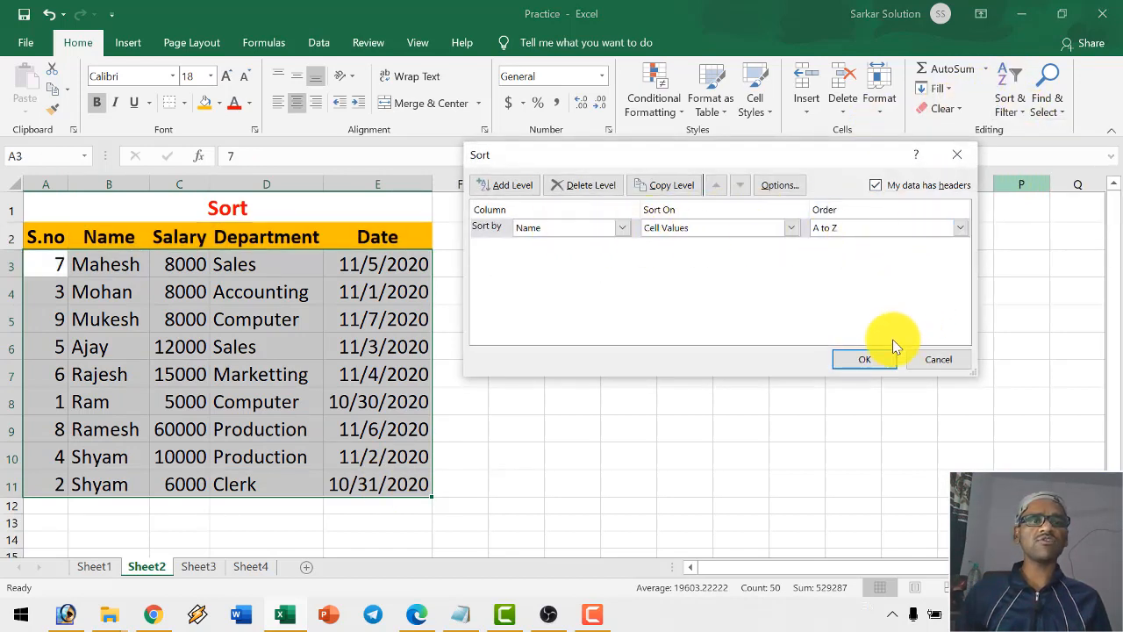
left_click(864, 359)
left_click(109, 263)
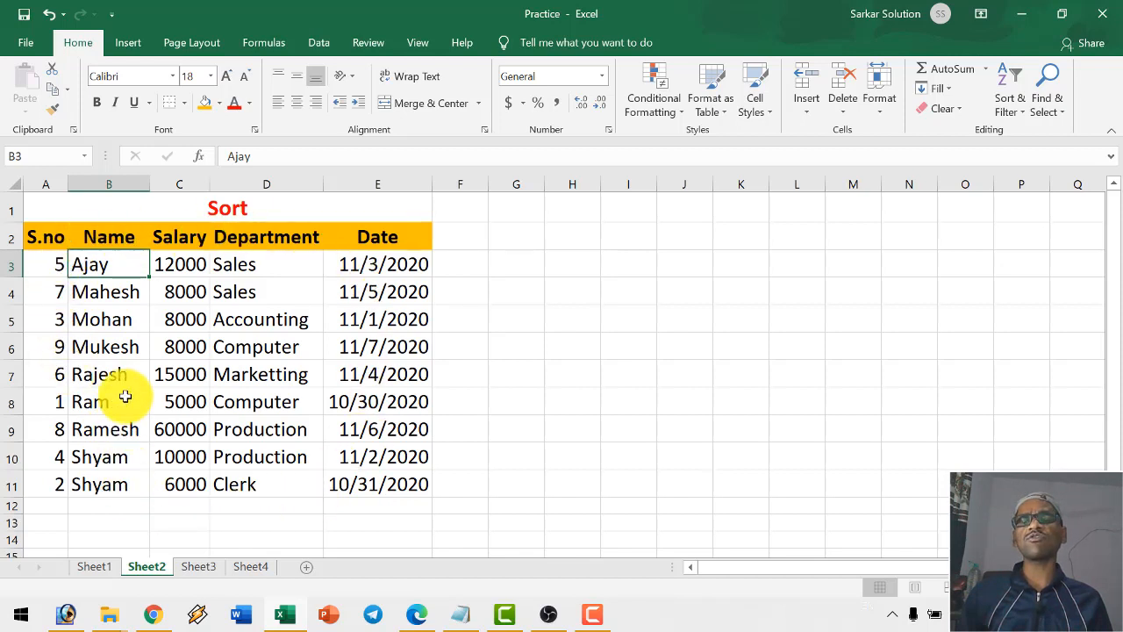
- Examine the column and Sort On choices offered for a custom sort of A2:E11, leaving the table unsorted
left_click_drag(51, 237, 376, 483)
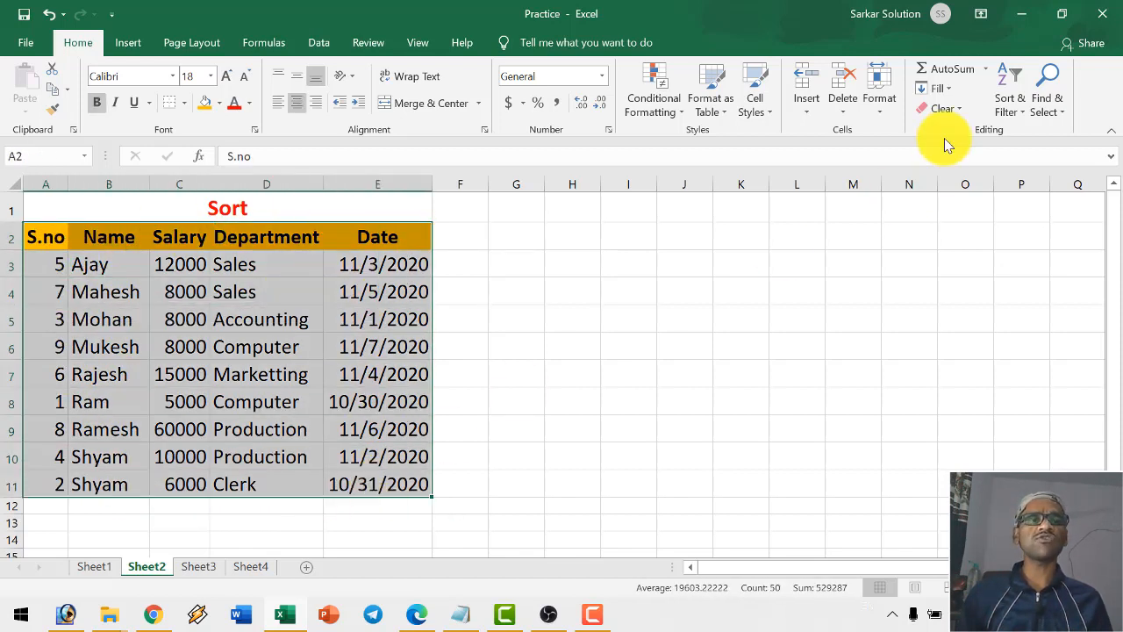
left_click(1018, 115)
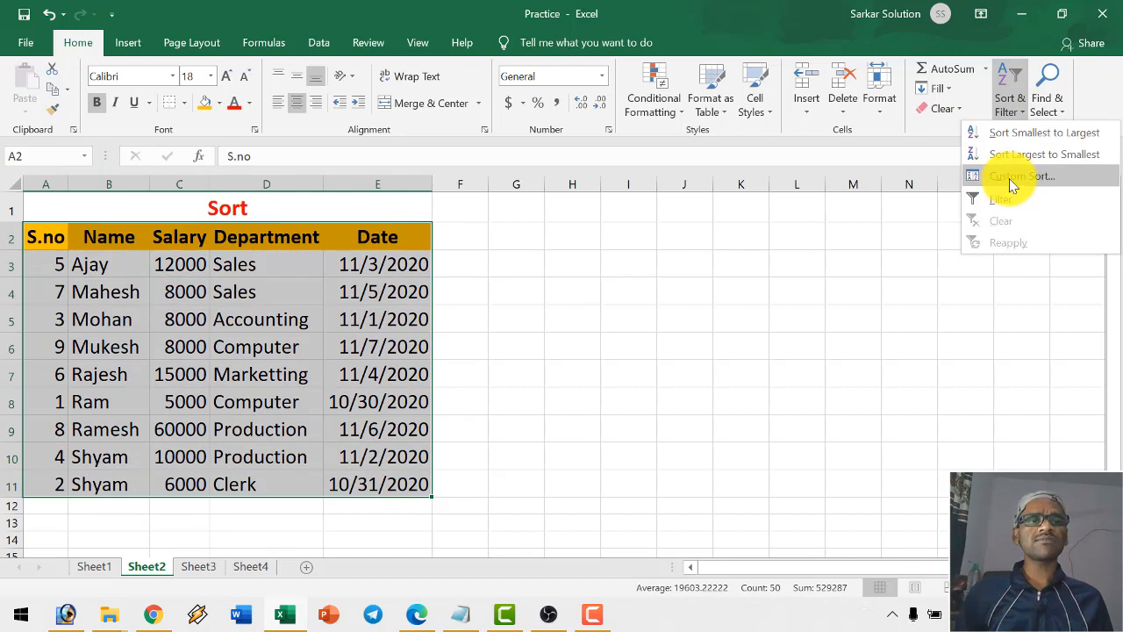
left_click(1009, 178)
left_click(623, 230)
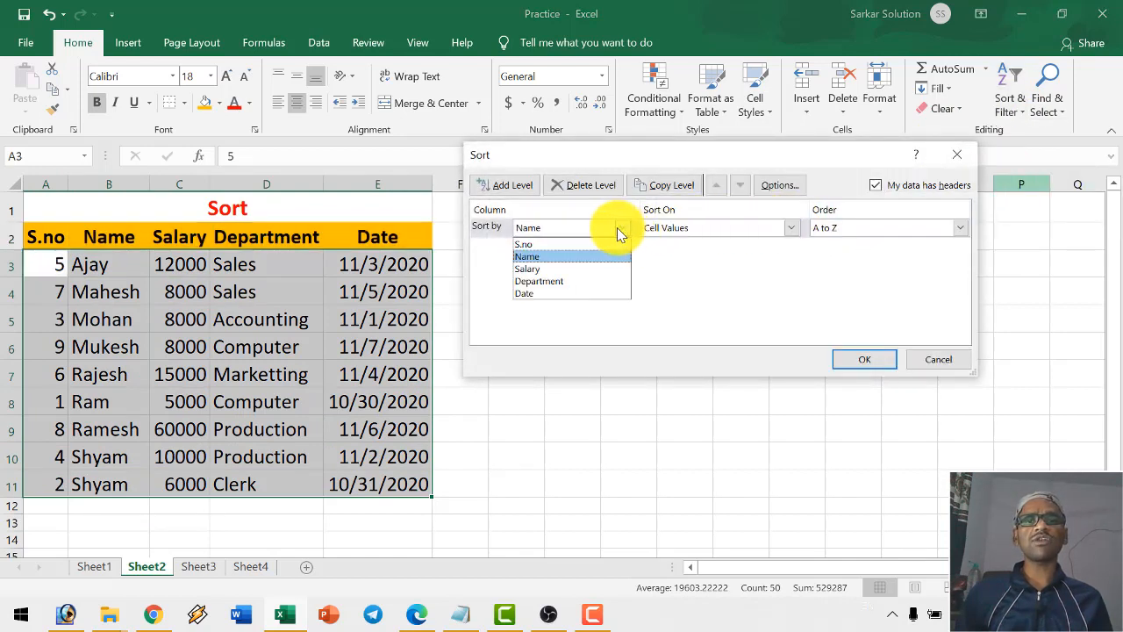
left_click(617, 230)
left_click(698, 229)
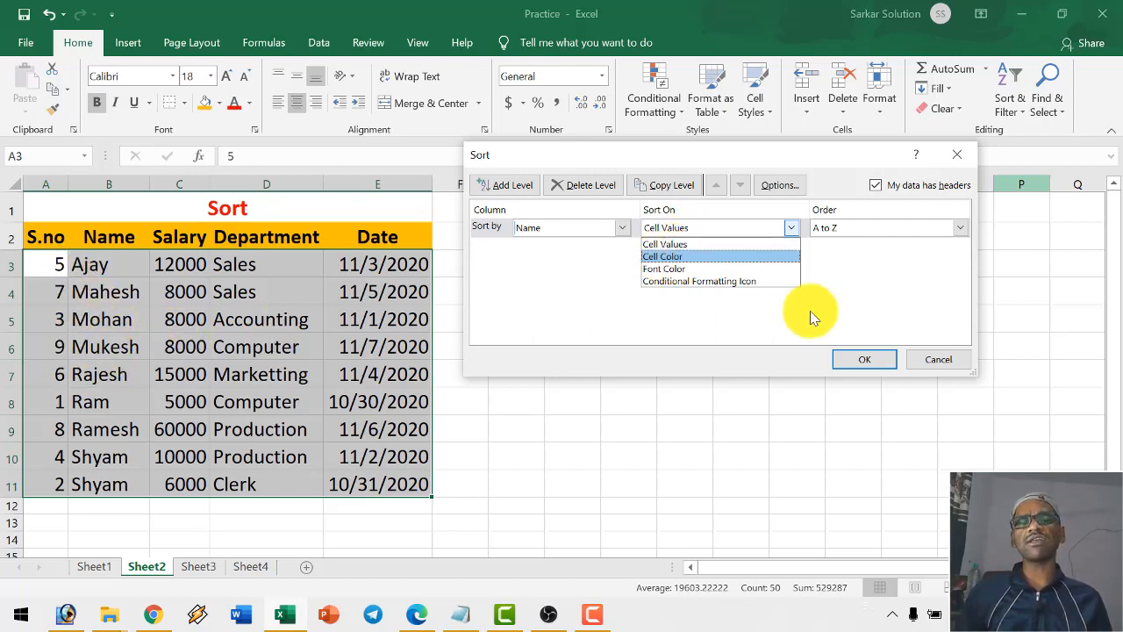
left_click(969, 359)
left_click(965, 360)
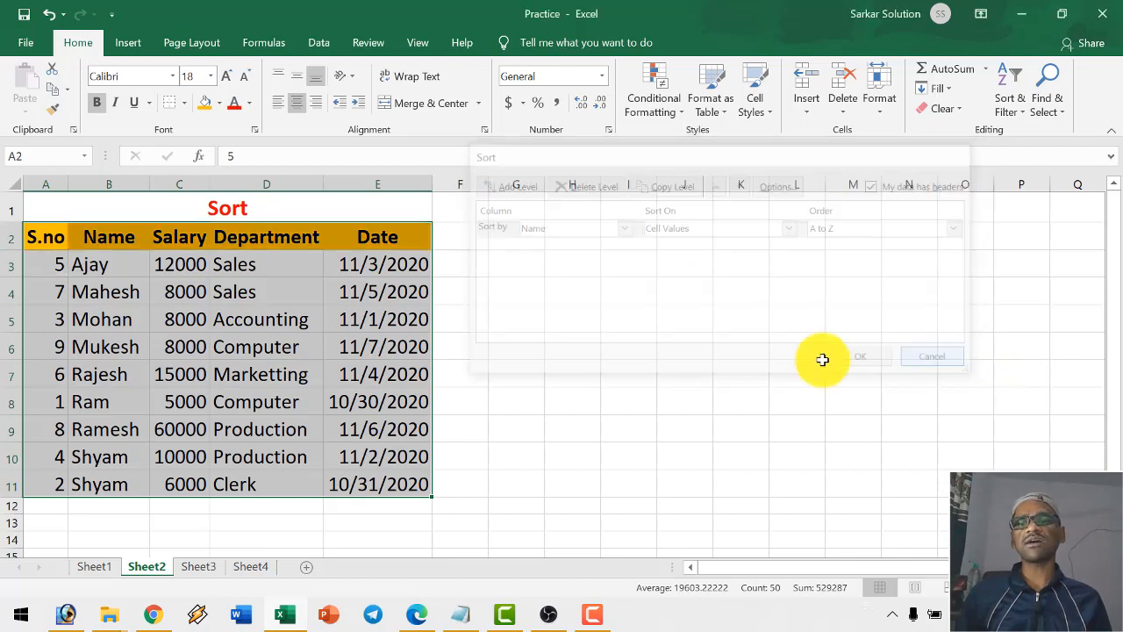
left_click(279, 375)
- Fill the name cells B4 and B5 with orange and B8 and B10 with green
left_click(78, 325)
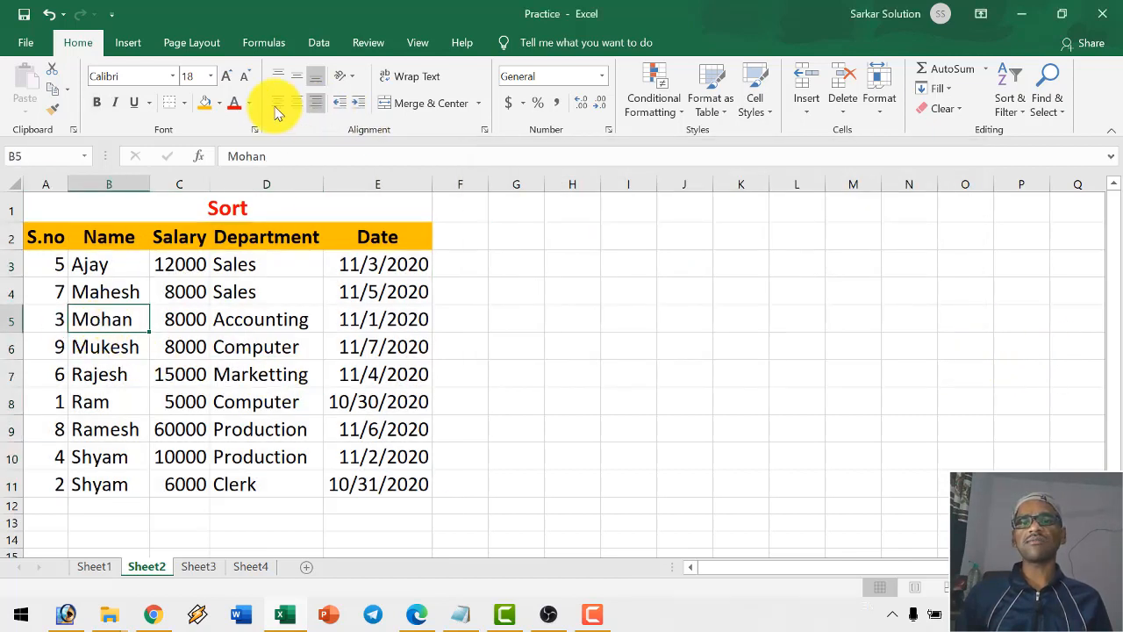
left_click(204, 103)
left_click(101, 399)
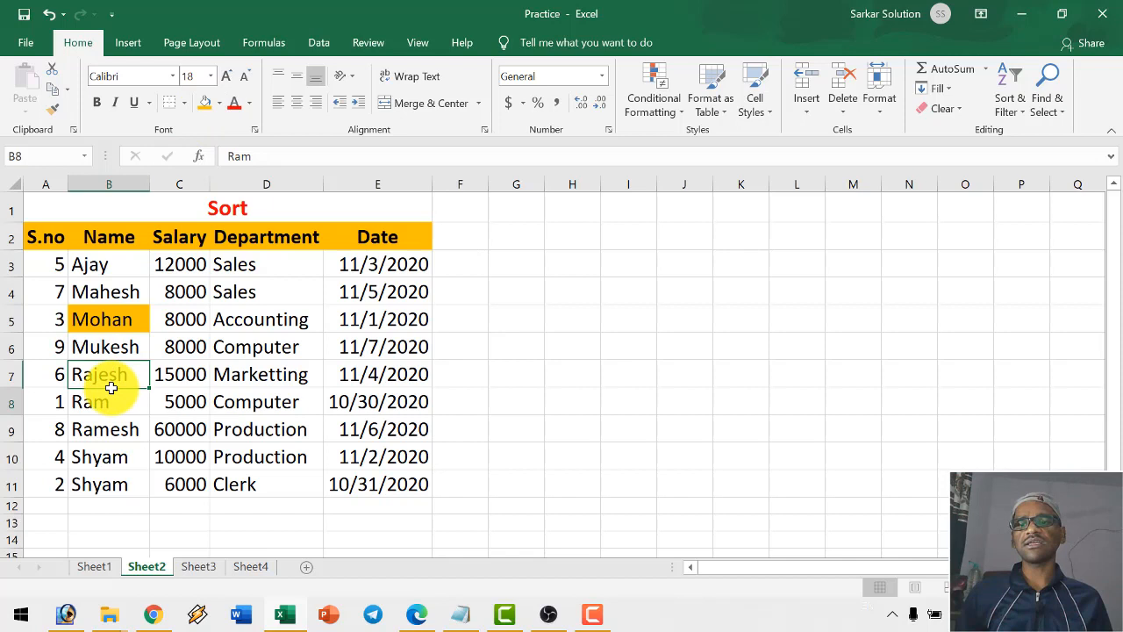
left_click(220, 103)
left_click(279, 242)
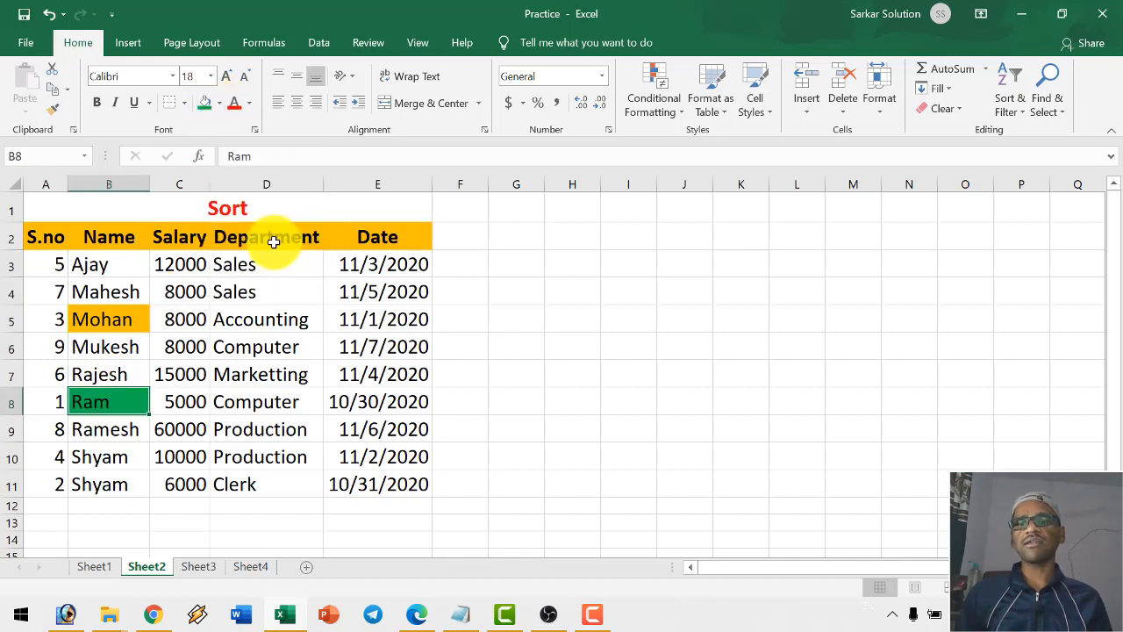
left_click(121, 451)
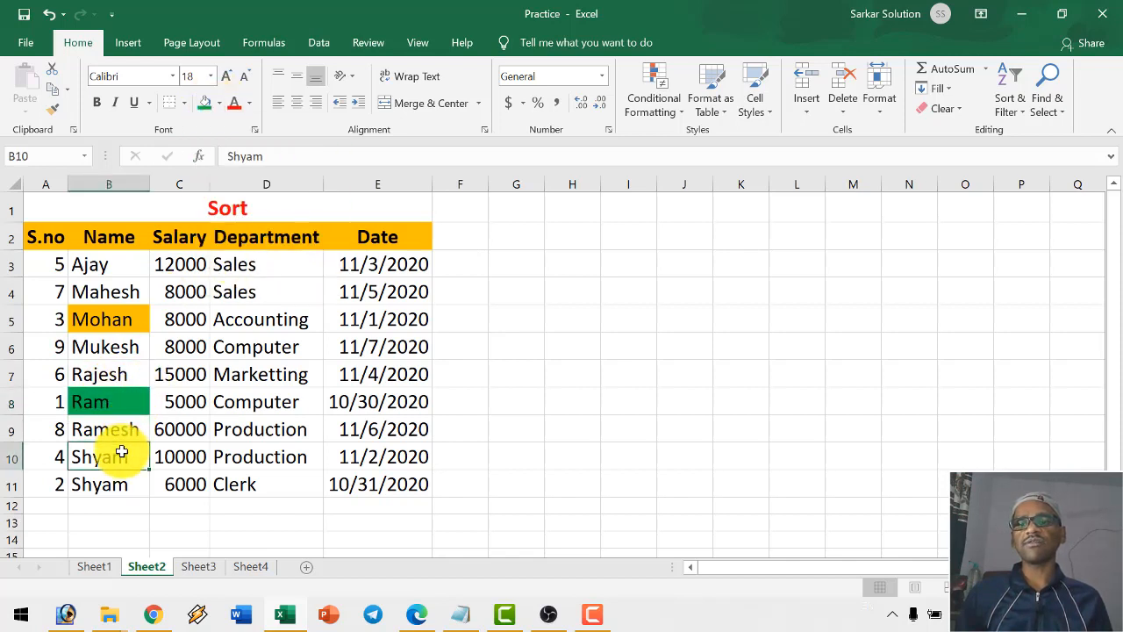
left_click(204, 103)
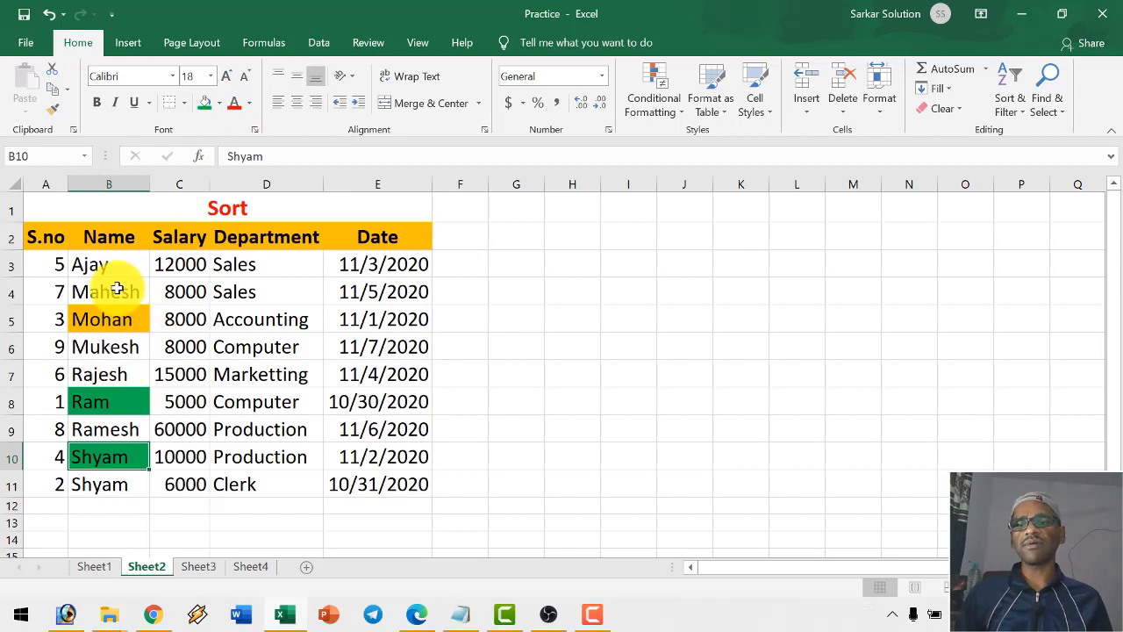
left_click(114, 289)
left_click(217, 103)
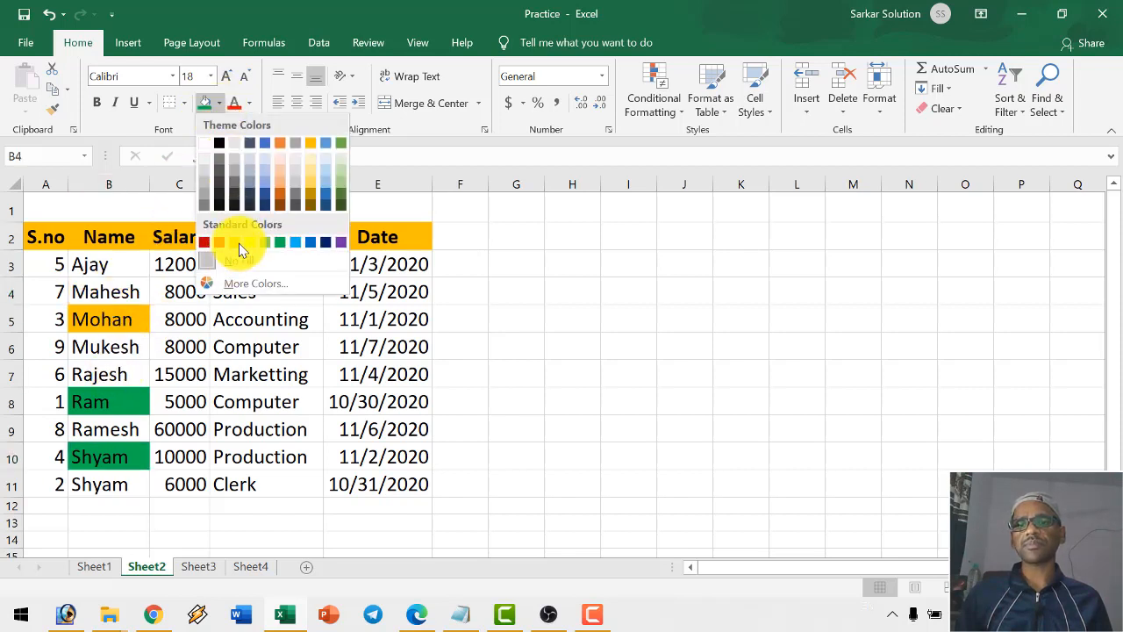
left_click(236, 242)
left_click(175, 401)
- Custom-sort A2:E11 by the Name column on cell color, with green on top
left_click_drag(50, 234, 386, 483)
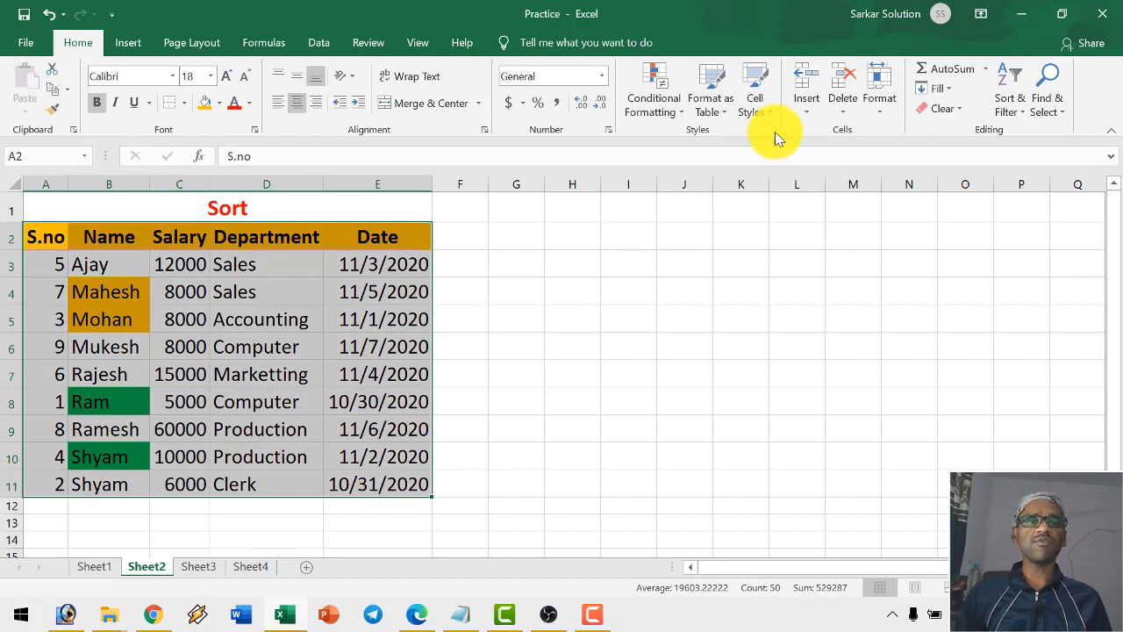
left_click(1007, 103)
left_click(1010, 179)
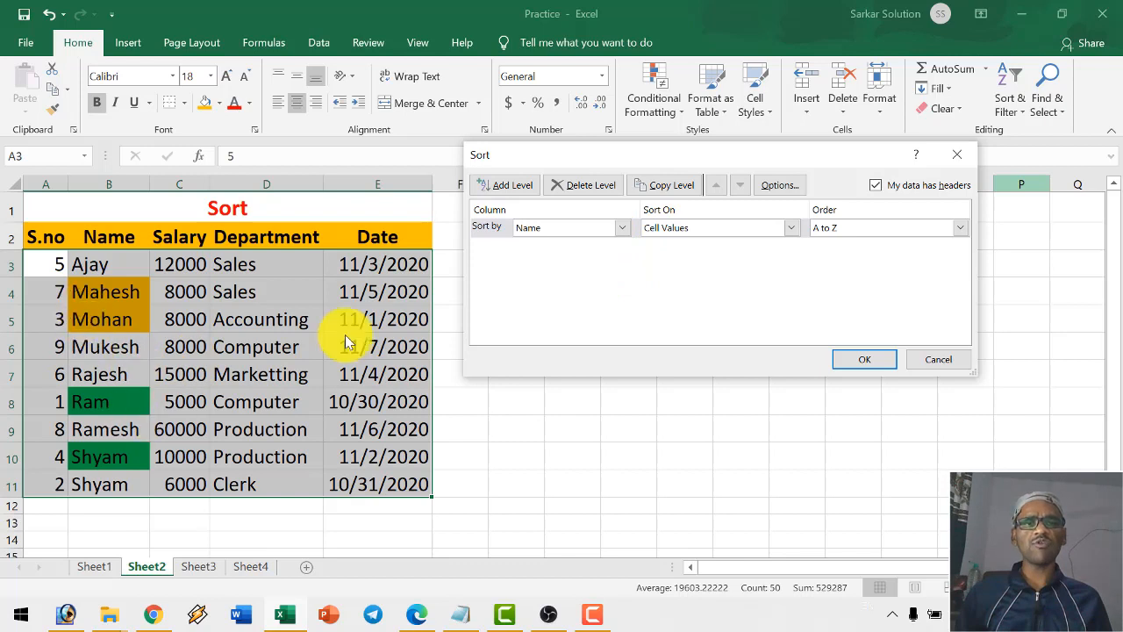
left_click(740, 227)
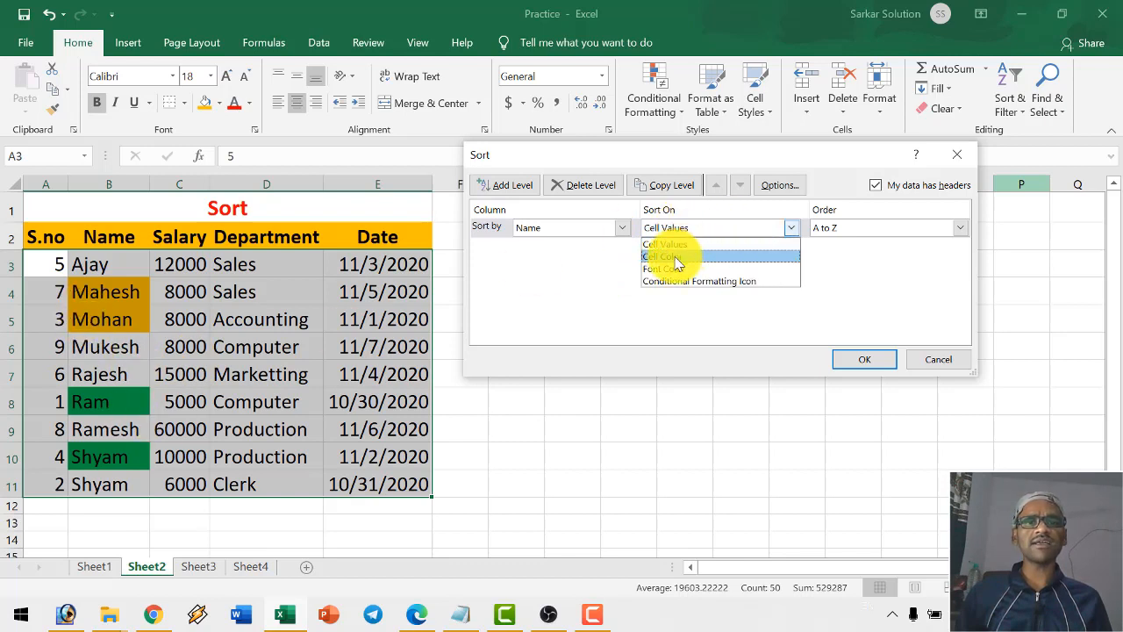
left_click(674, 257)
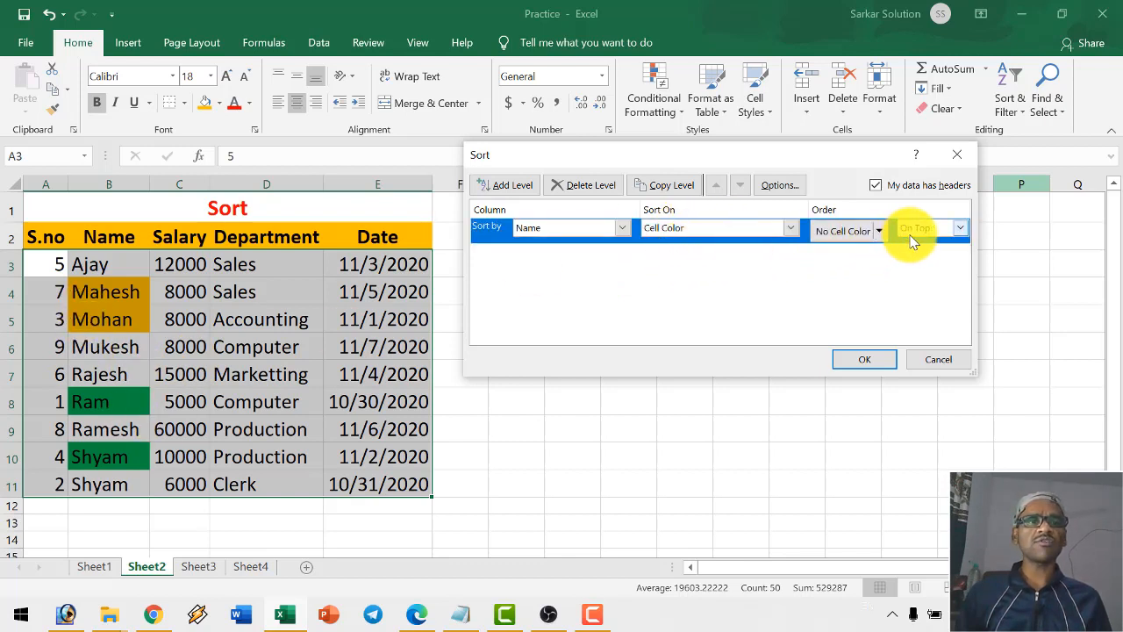
left_click(882, 231)
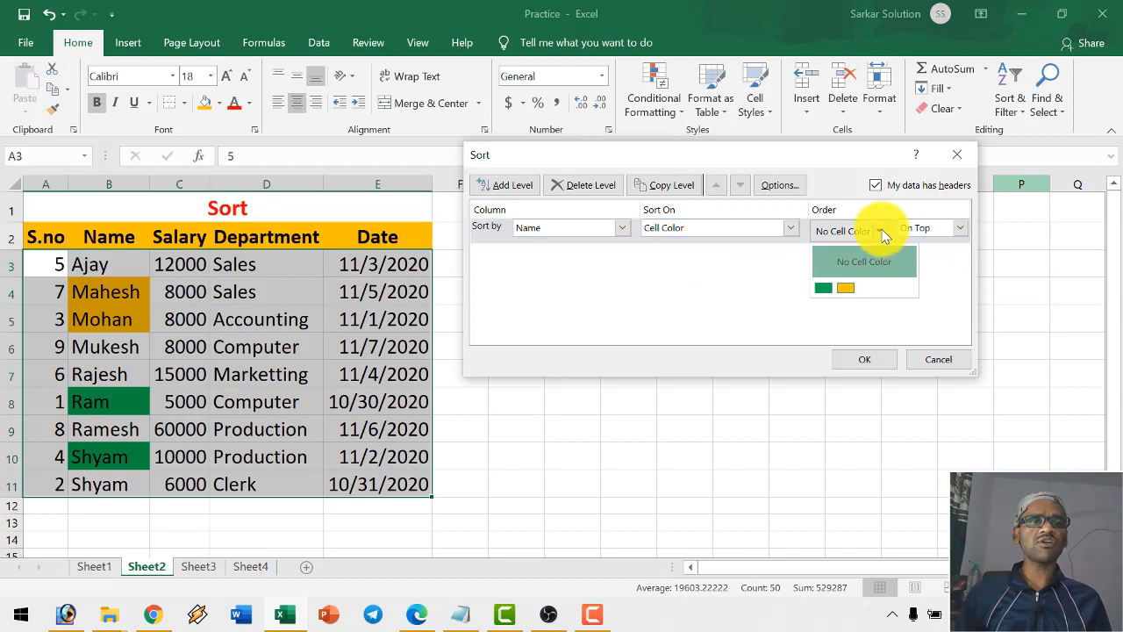
left_click(882, 234)
left_click(962, 229)
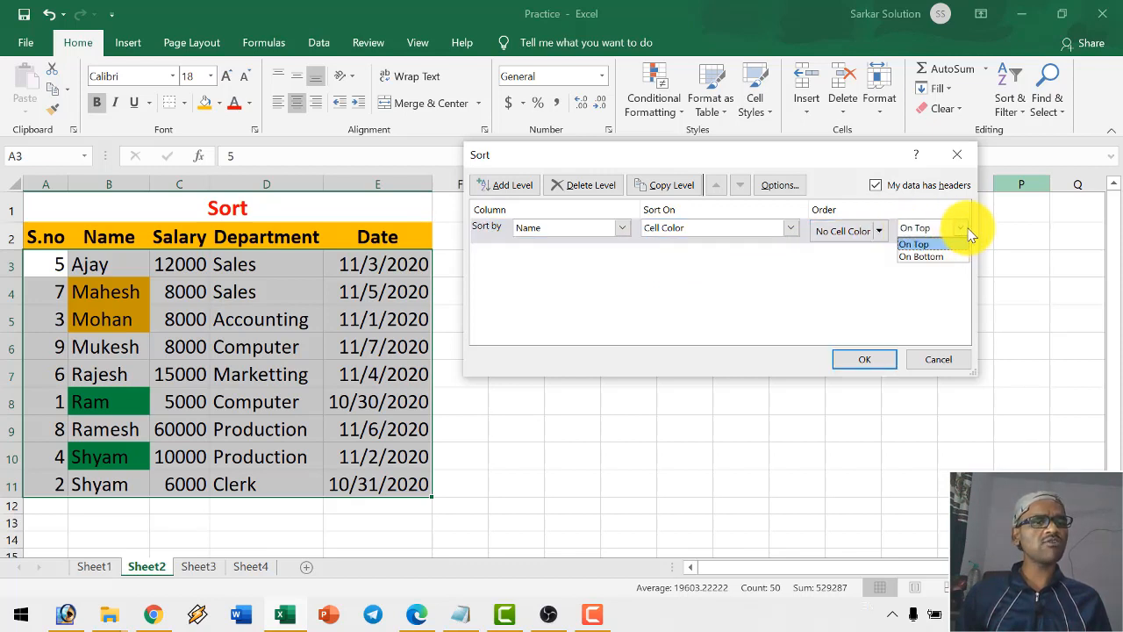
left_click(968, 232)
left_click(881, 232)
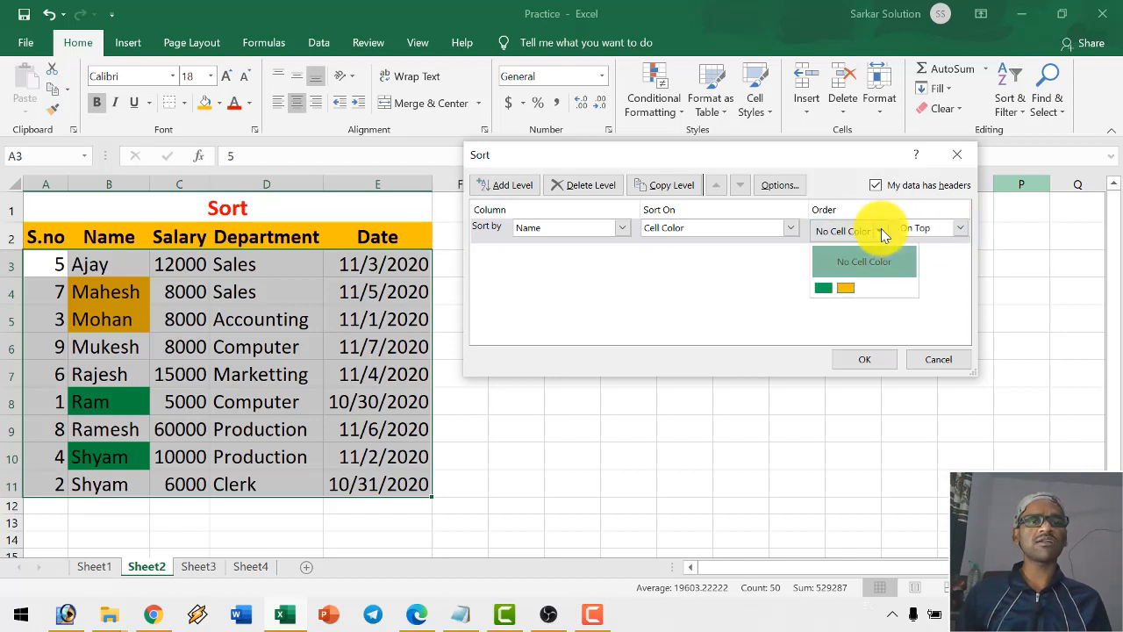
left_click(821, 290)
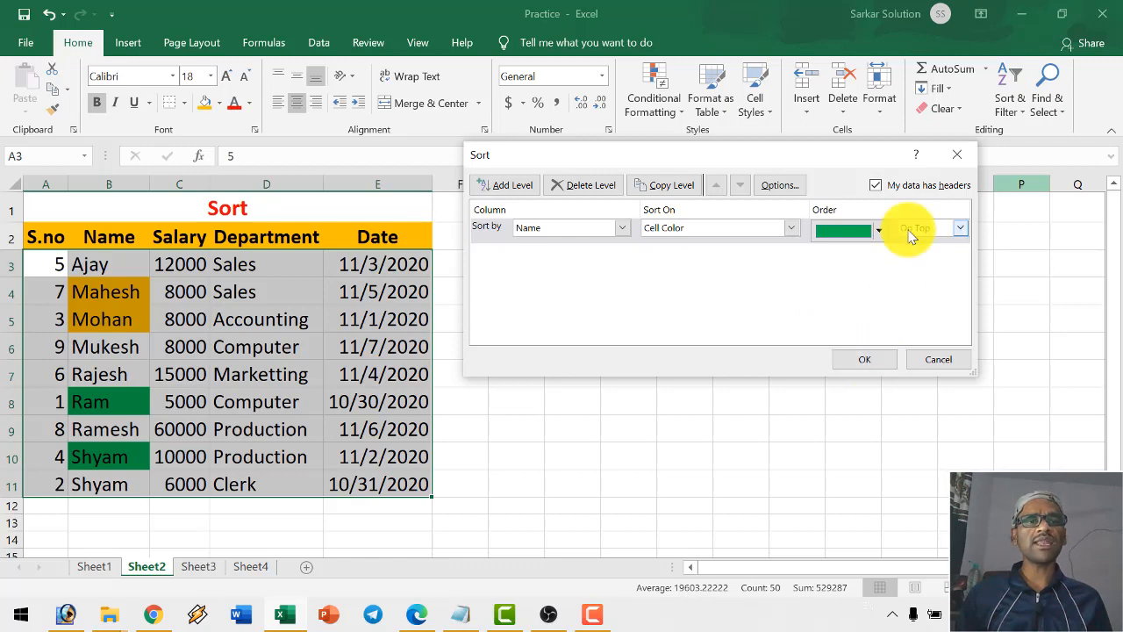
left_click(867, 359)
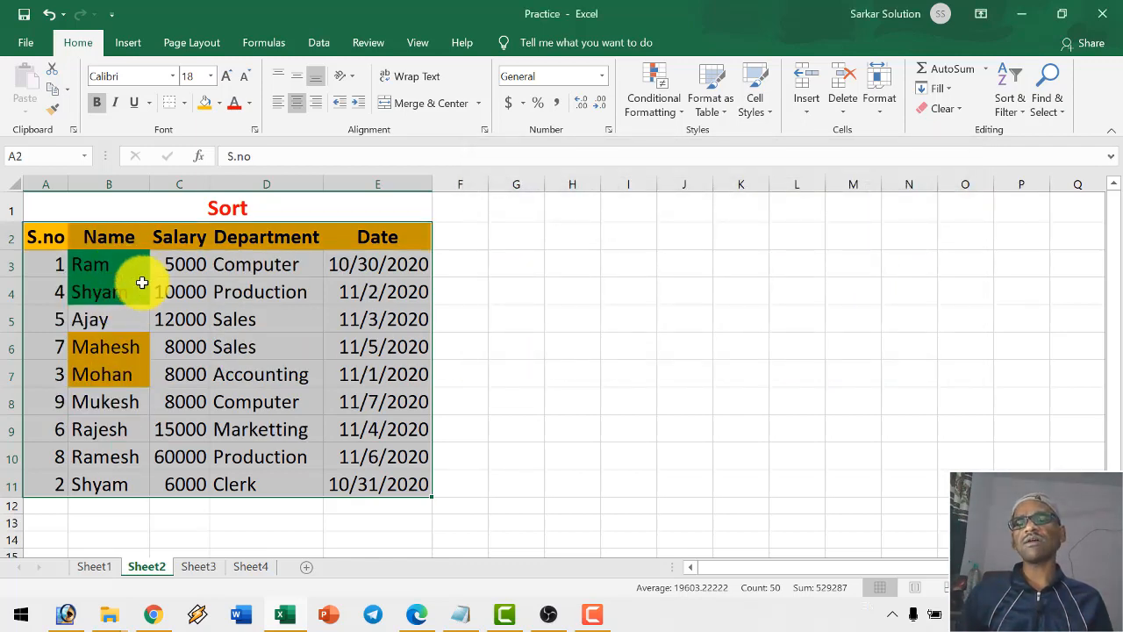
- Apply a red font color to the name cells B9 and B11
left_click(105, 402)
left_click(101, 427)
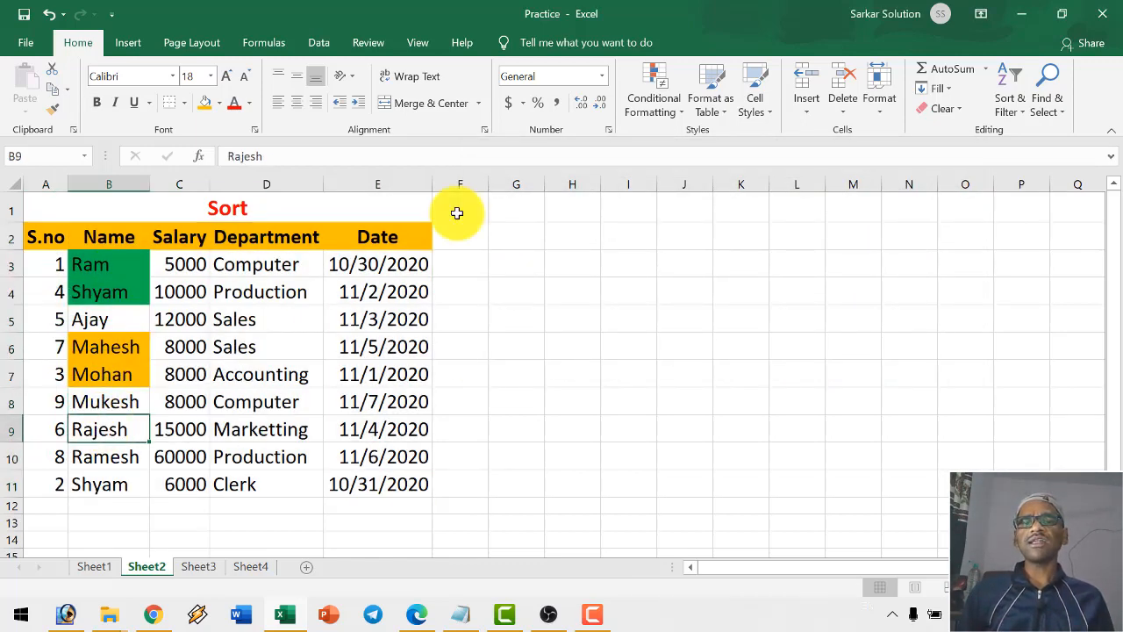
left_click(234, 102)
left_click(110, 481)
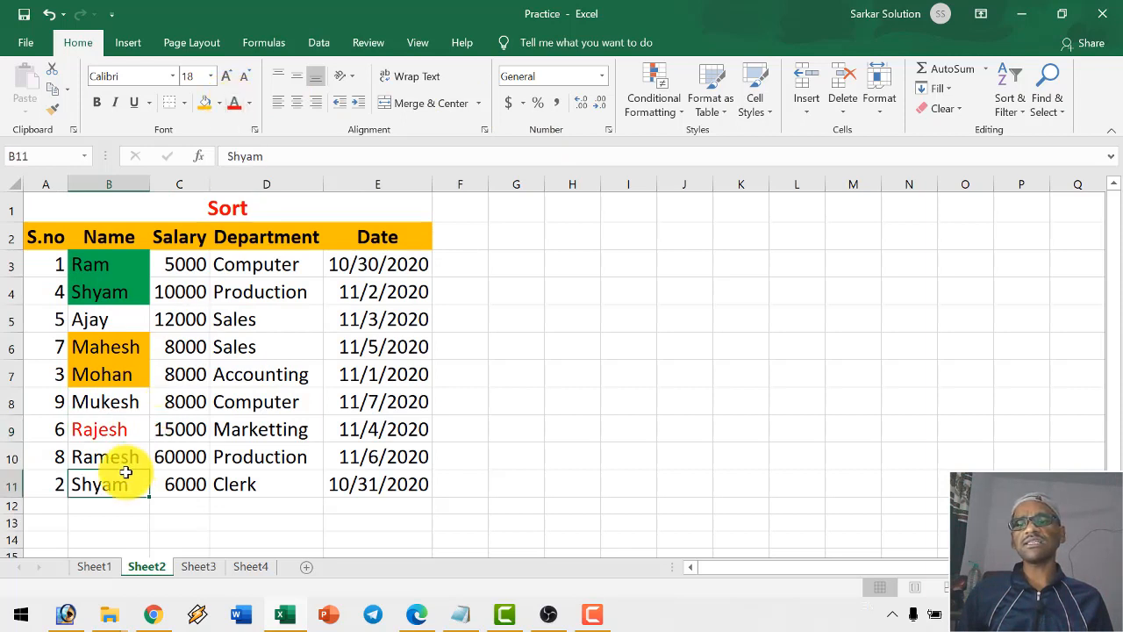
left_click(233, 102)
- Apply a blue font color to the name cells B5 and B8
left_click(114, 319)
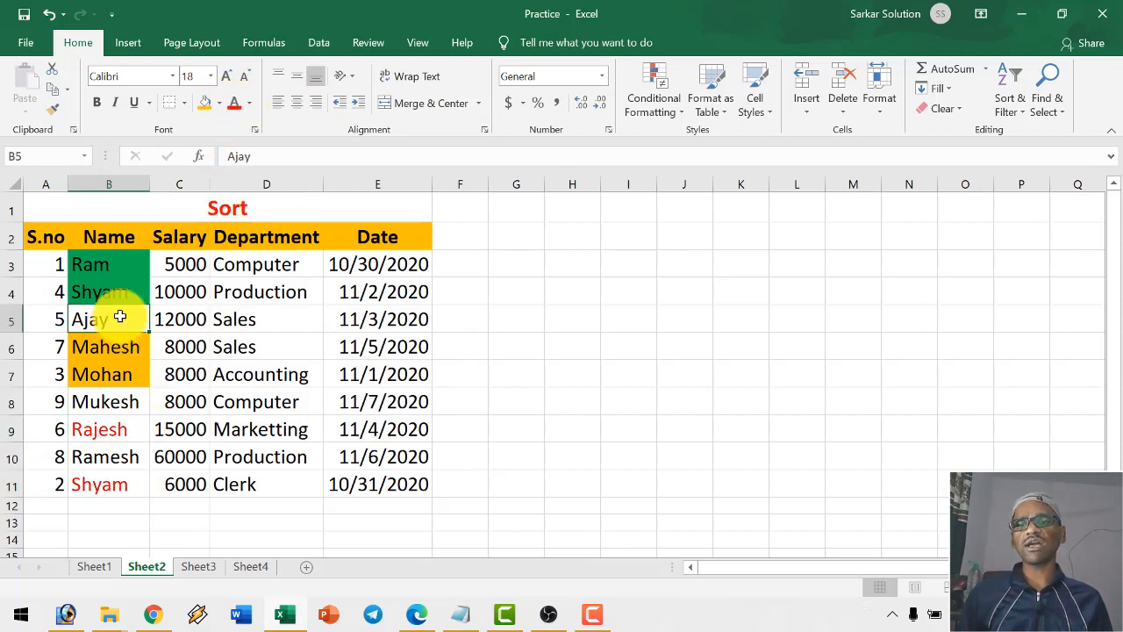
left_click(247, 104)
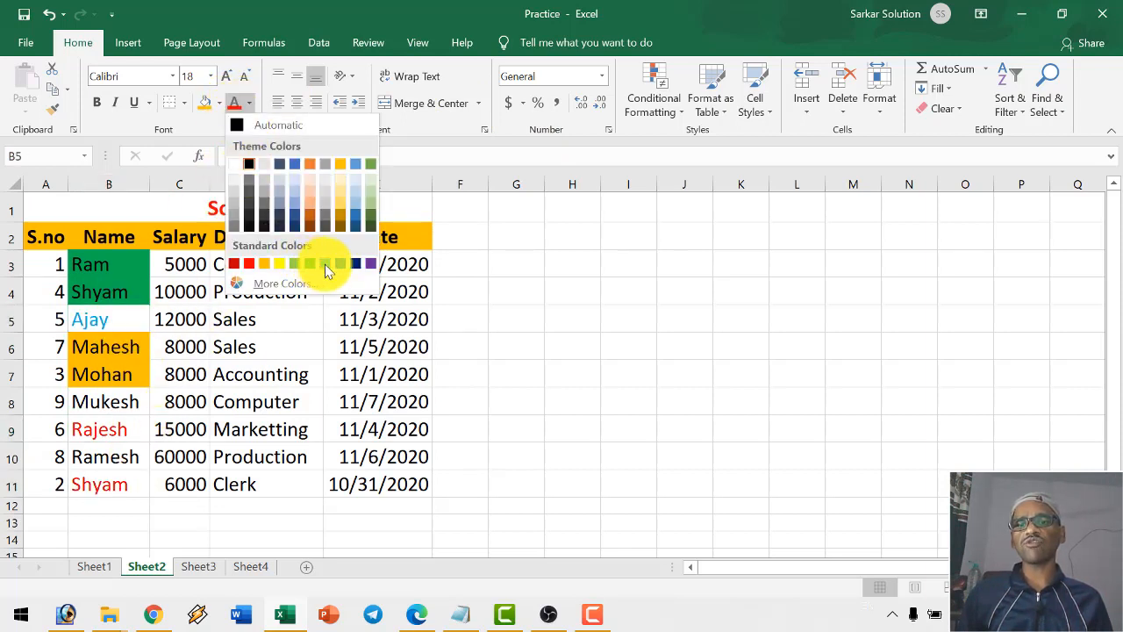
left_click(340, 264)
left_click(248, 104)
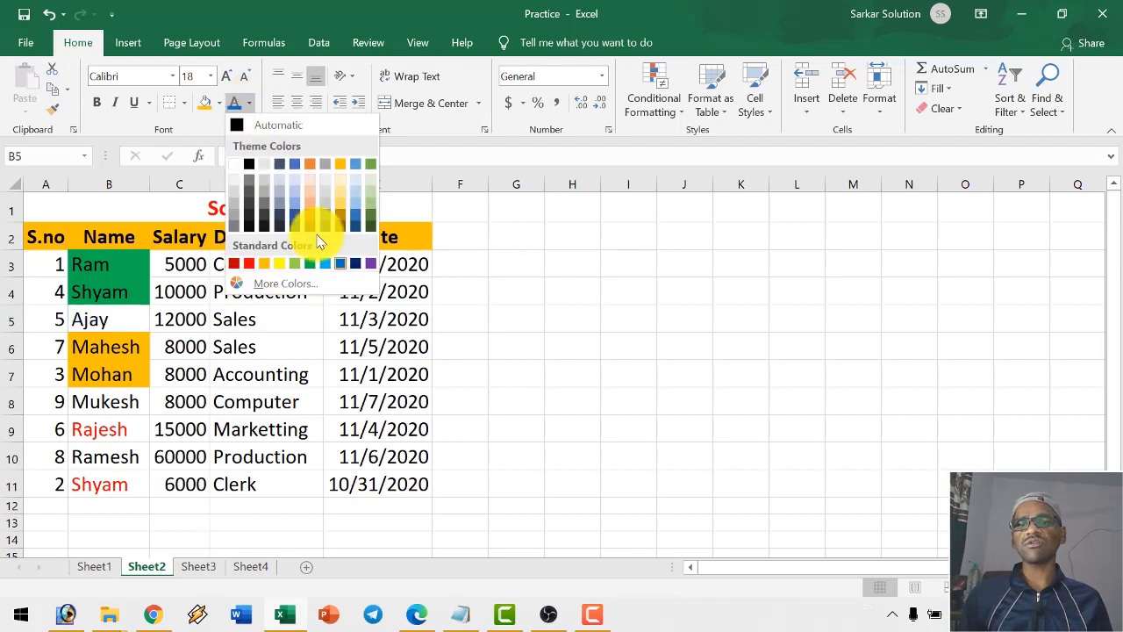
left_click(338, 267)
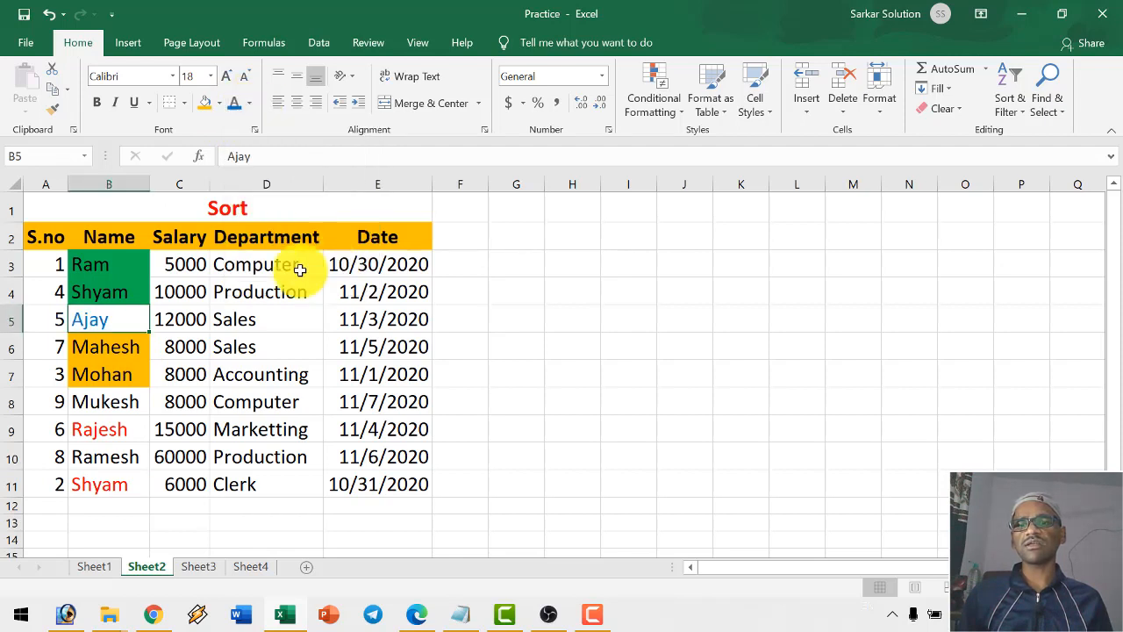
left_click(114, 402)
left_click(251, 105)
left_click(338, 268)
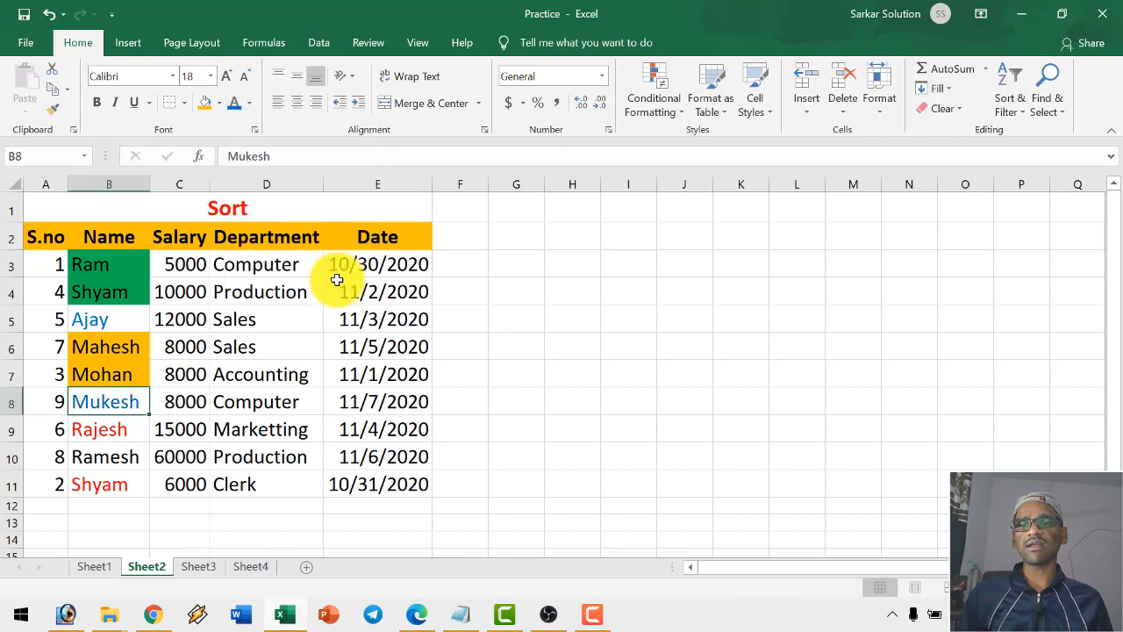
left_click(373, 347)
- Custom-sort A2:E11 by the Name column on font color, with red on top
left_click(51, 240)
left_click_drag(292, 332, 386, 484)
left_click(1016, 103)
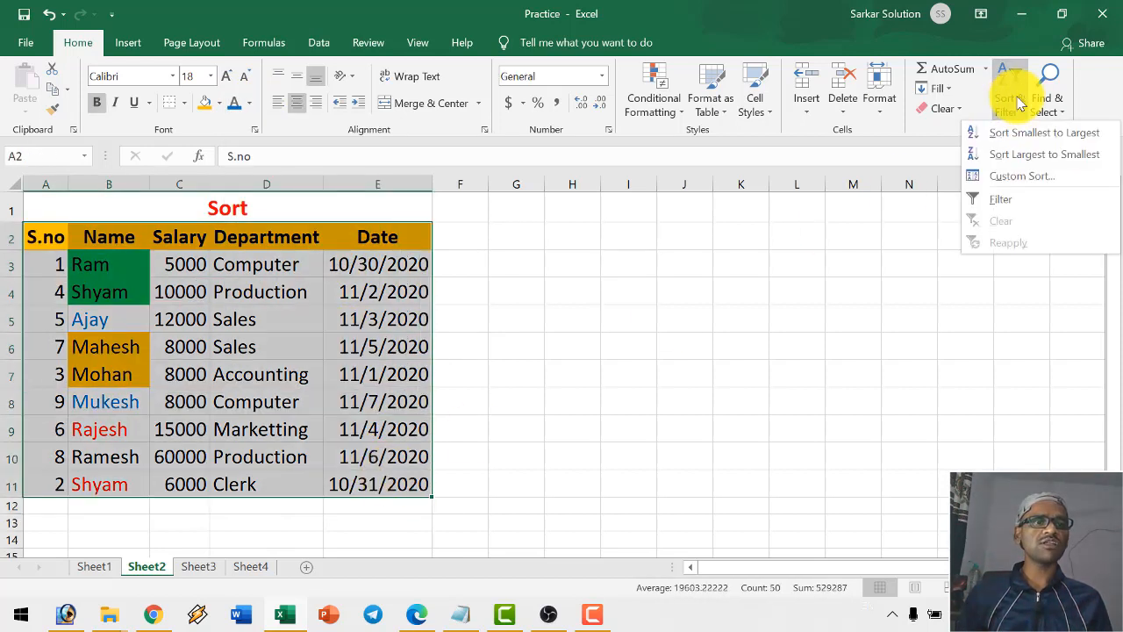
left_click(1025, 173)
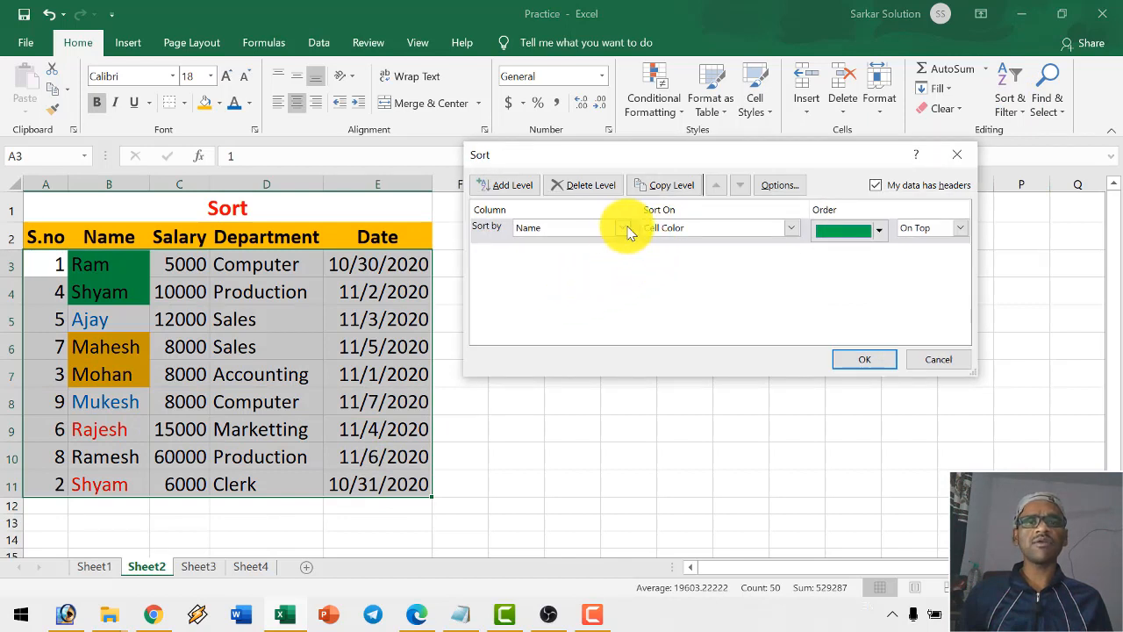
left_click(776, 231)
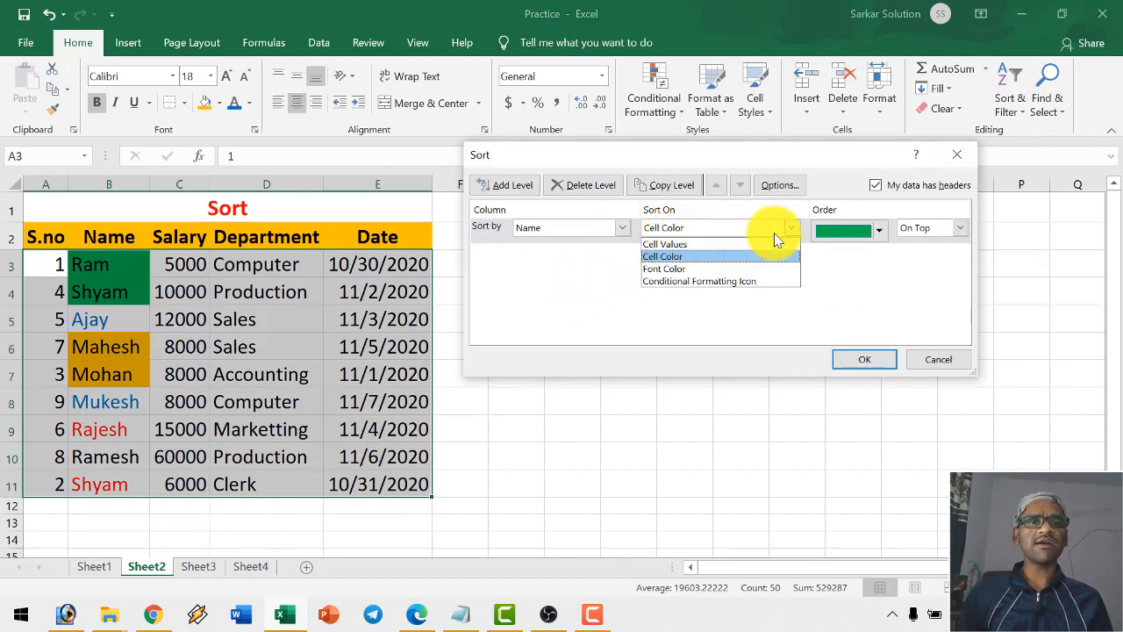
left_click(677, 269)
left_click(878, 231)
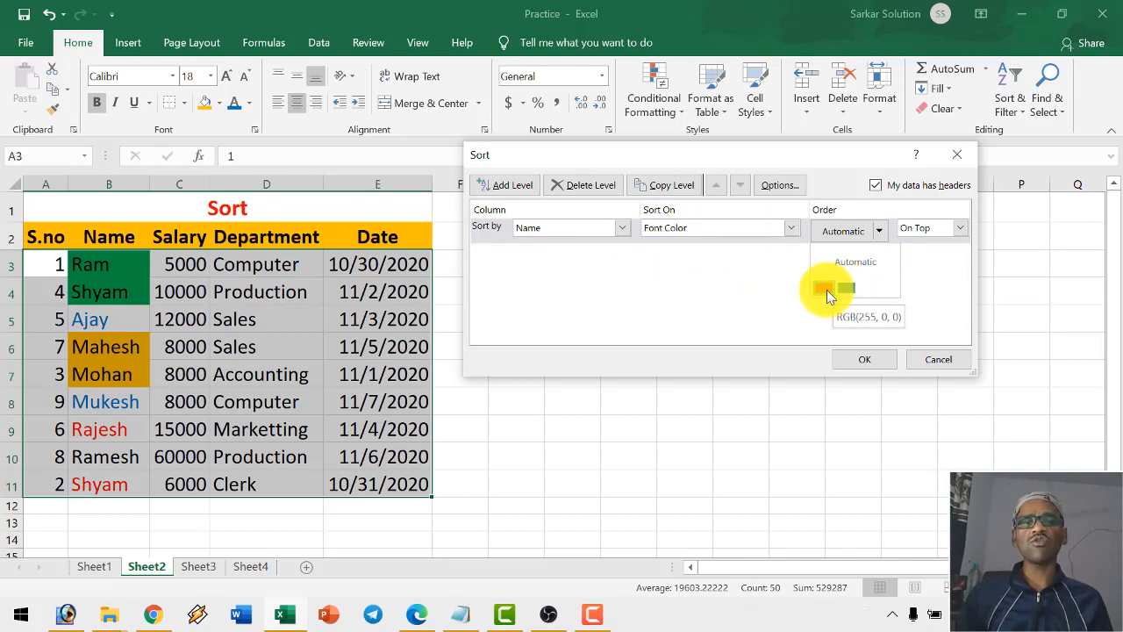
left_click(868, 359)
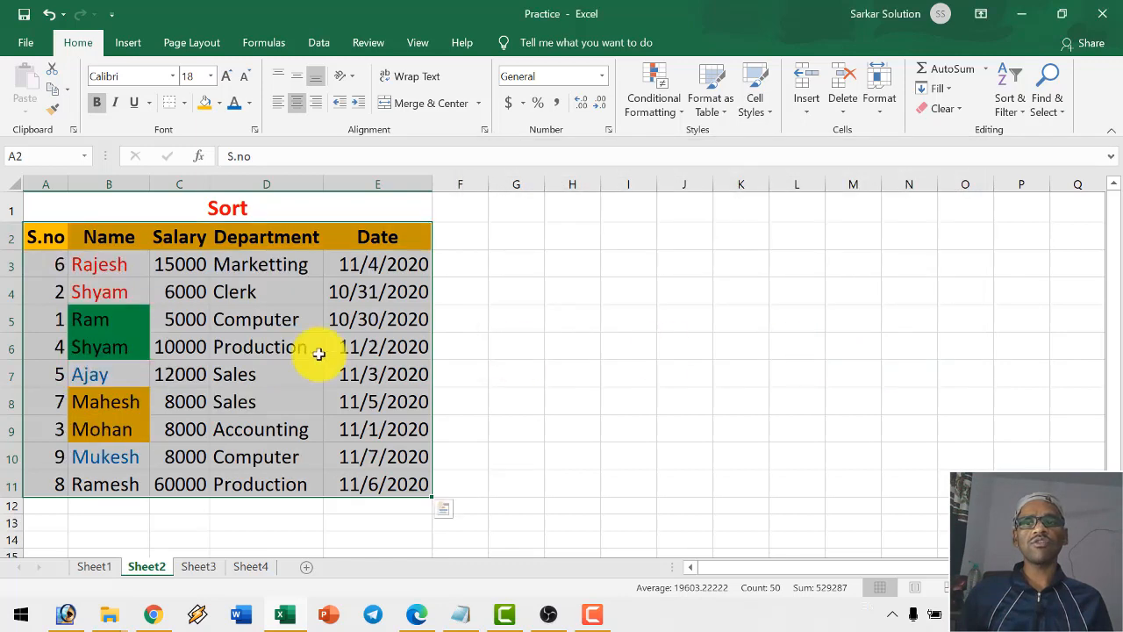
left_click(97, 288)
- Start a custom sort of A2:E11 and set its sort column to S.no
left_click_drag(45, 237, 403, 484)
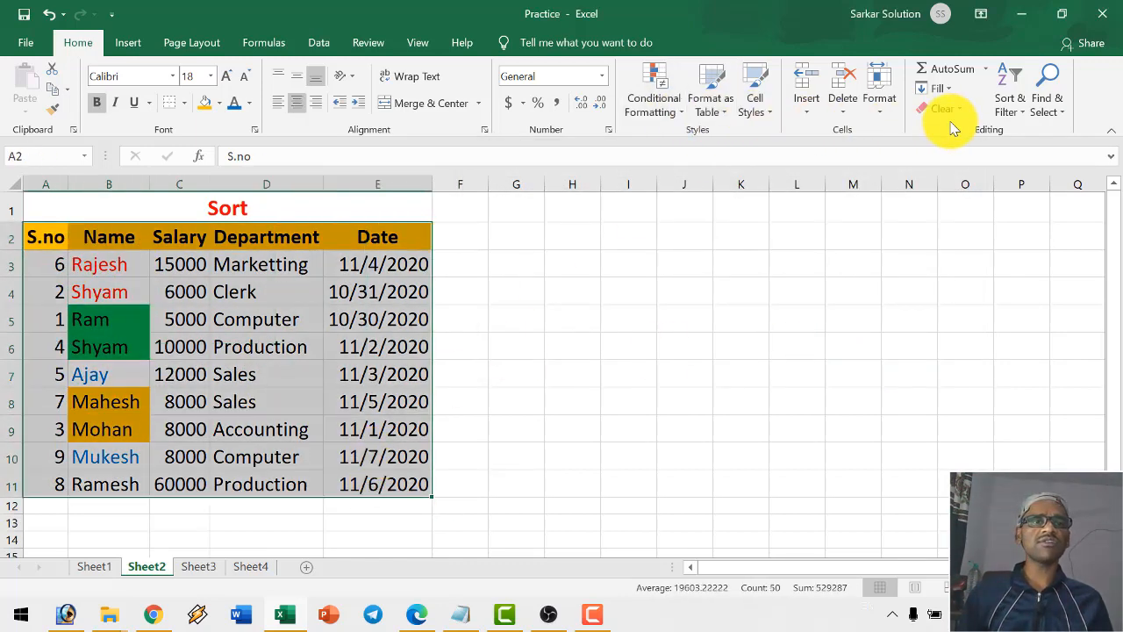
left_click(1013, 117)
left_click(1015, 178)
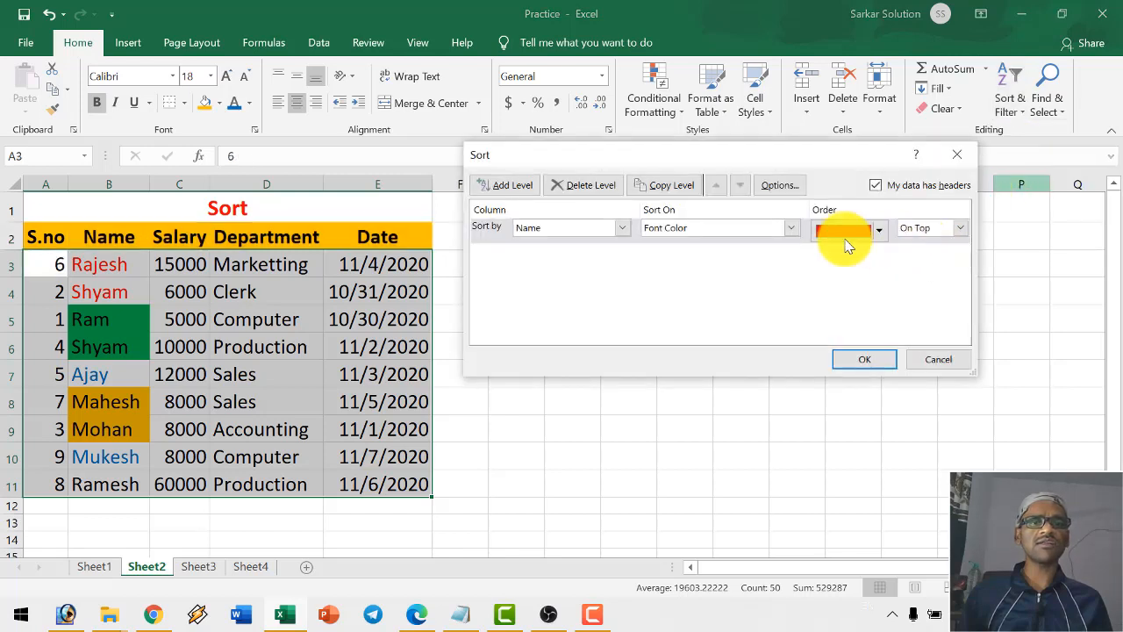
left_click(760, 230)
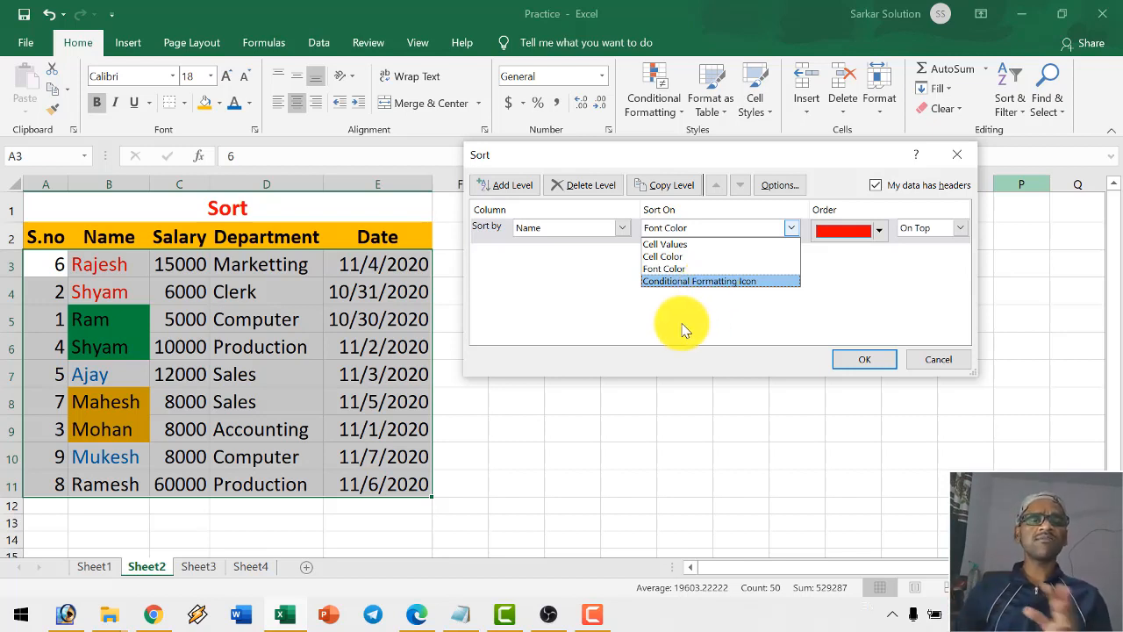
left_click(577, 243)
left_click(577, 231)
left_click(576, 233)
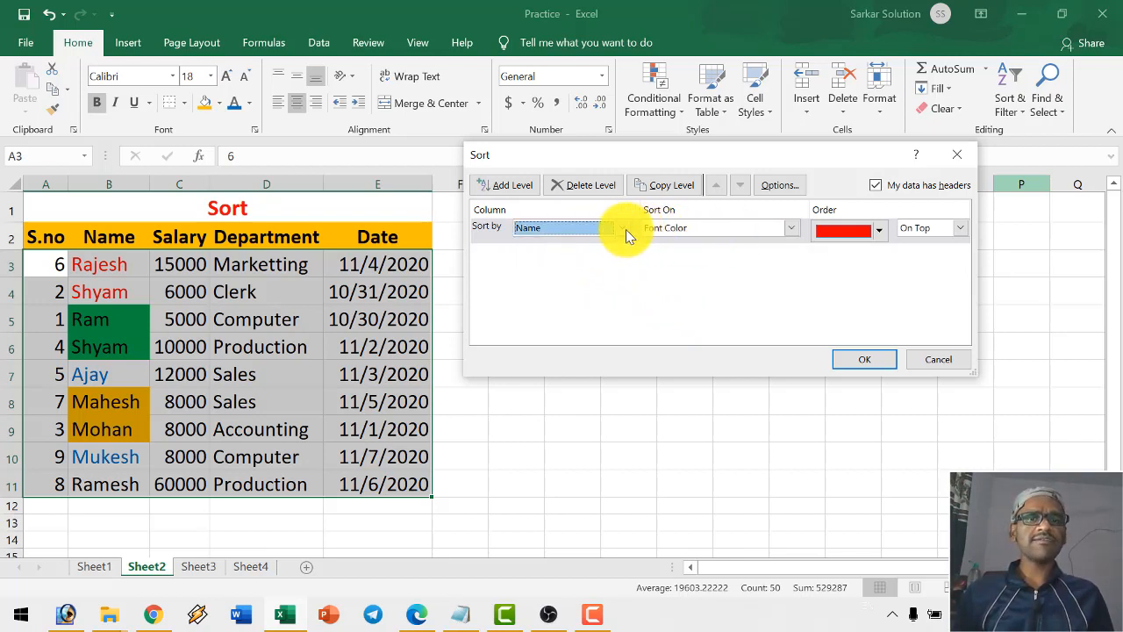
left_click(623, 228)
left_click(569, 241)
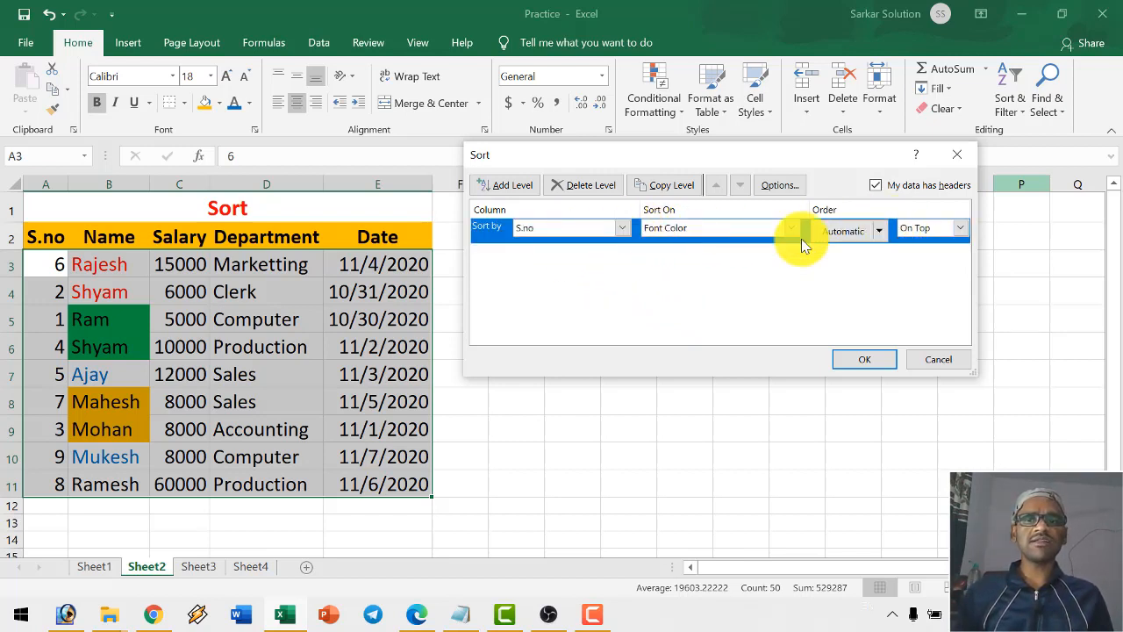
- Set the S.no sort to cell values, smallest to largest, and apply it to the table
left_click(776, 230)
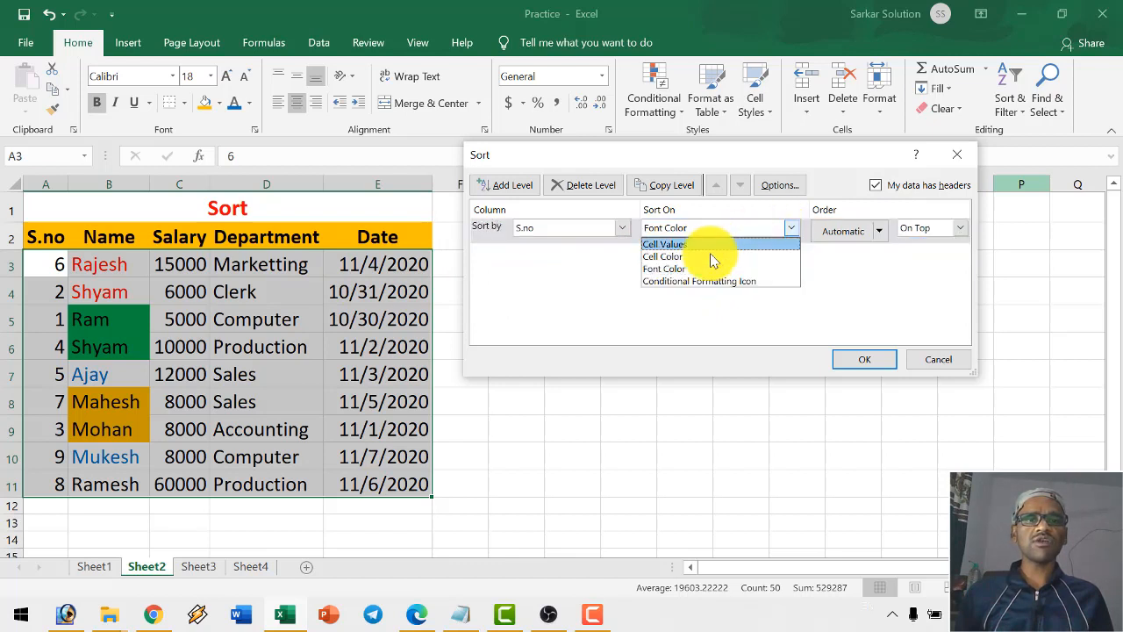
left_click(707, 245)
left_click(889, 227)
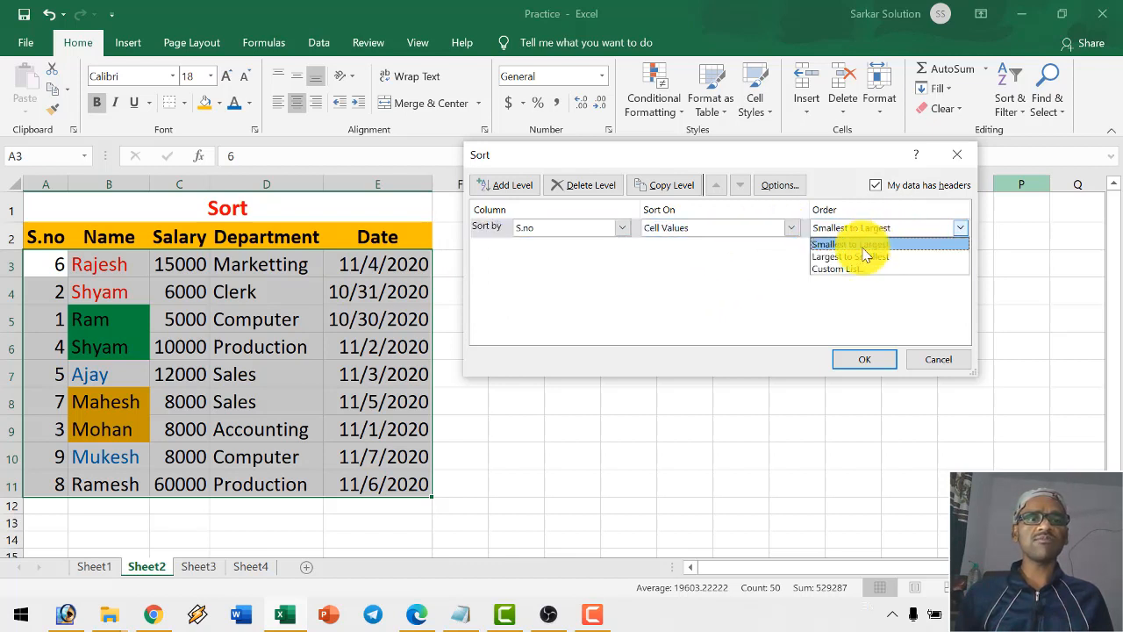
left_click(857, 257)
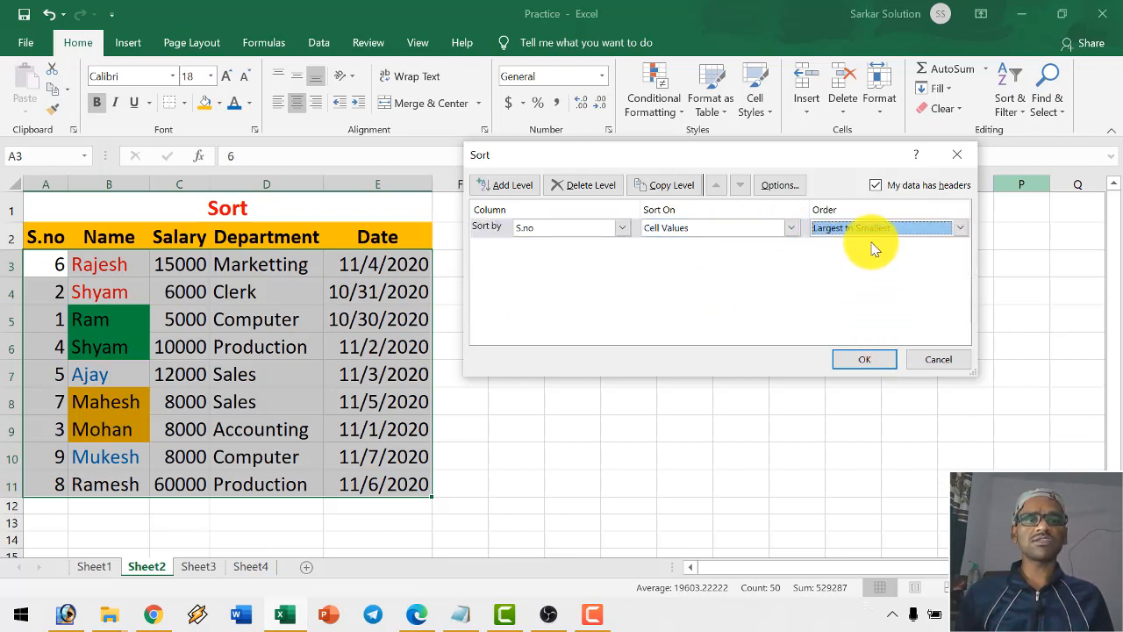
left_click(849, 227)
left_click(848, 228)
left_click(849, 244)
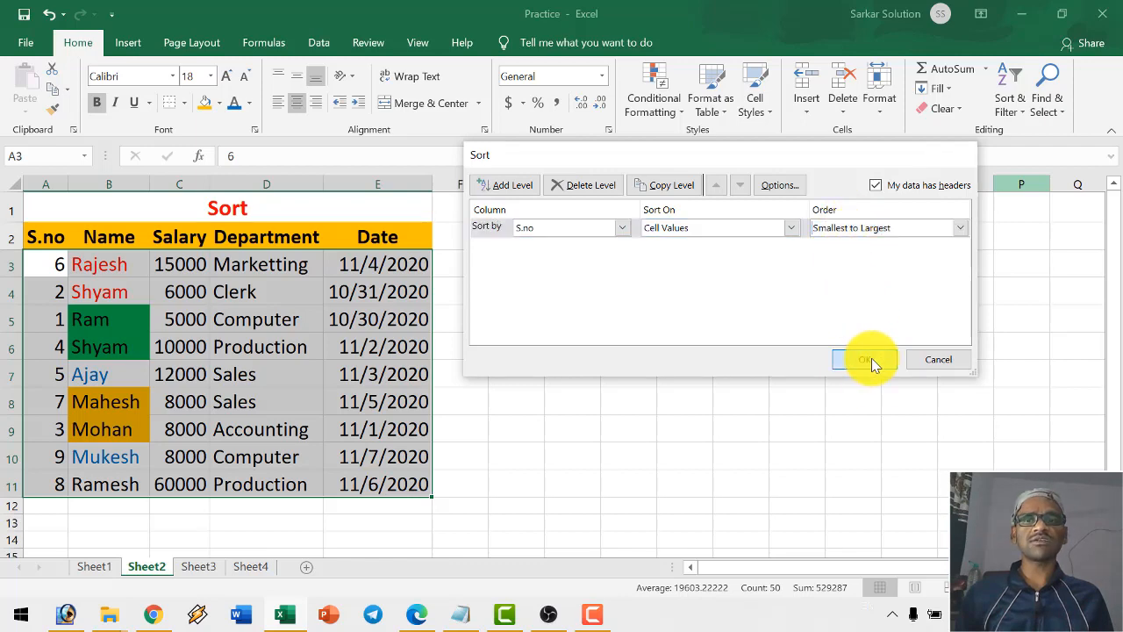
left_click(871, 358)
left_click(136, 314)
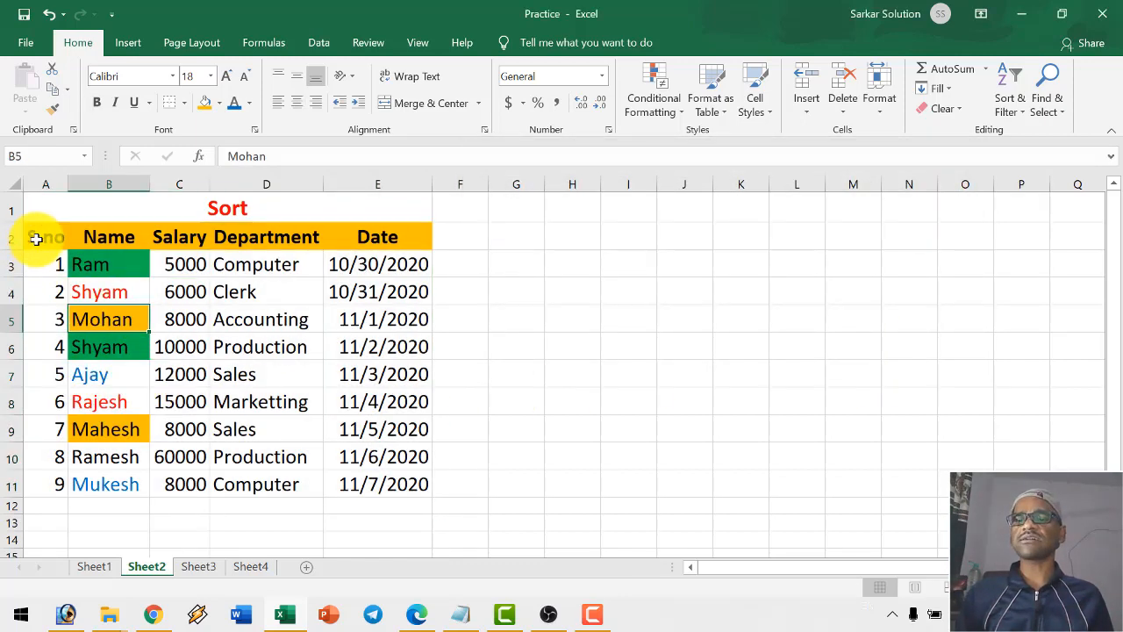
left_click_drag(36, 239, 381, 484)
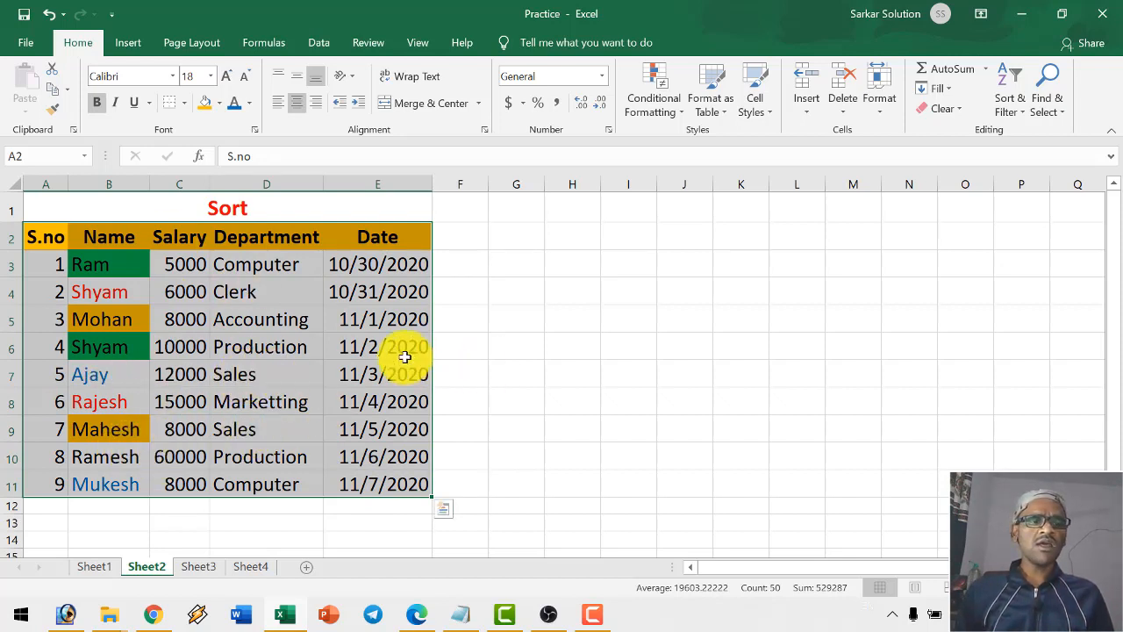
left_click(1023, 120)
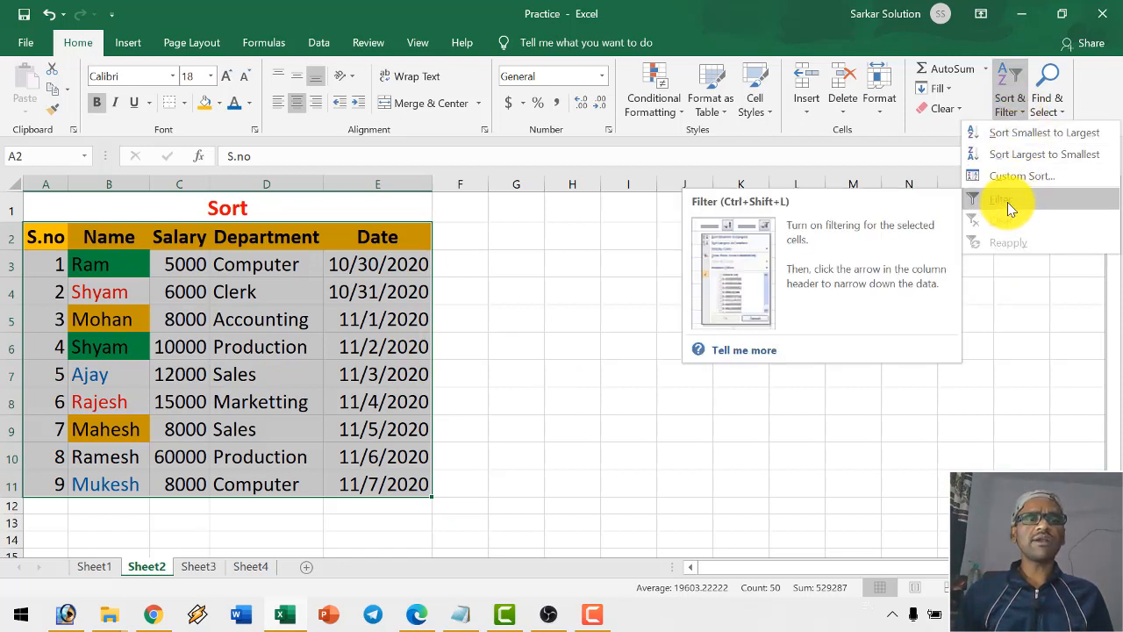
left_click(654, 334)
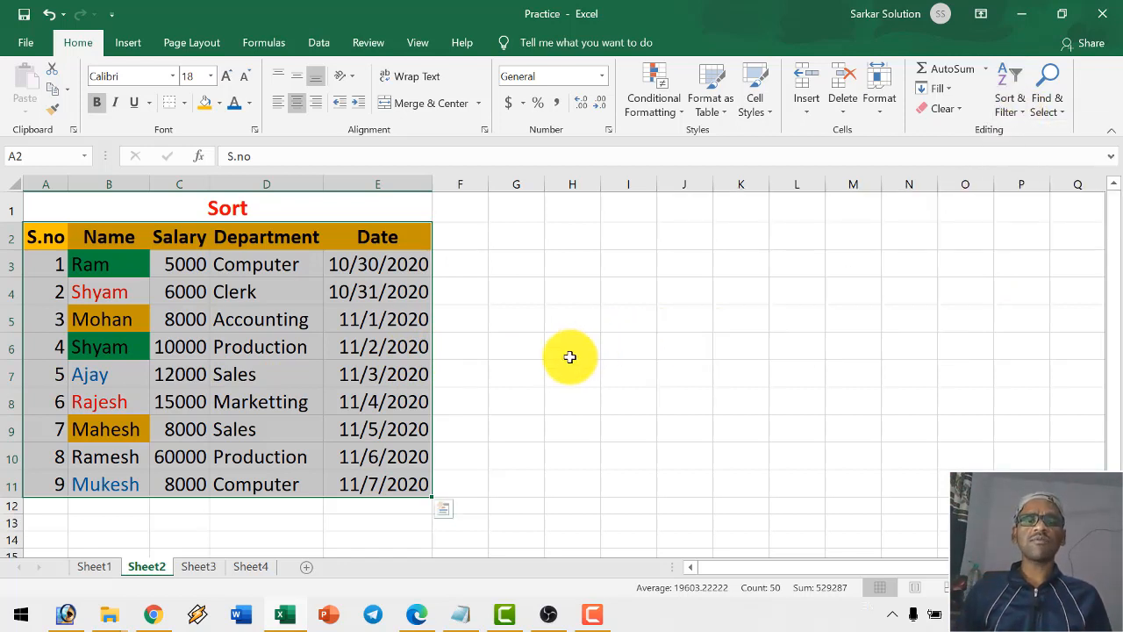
left_click(238, 286)
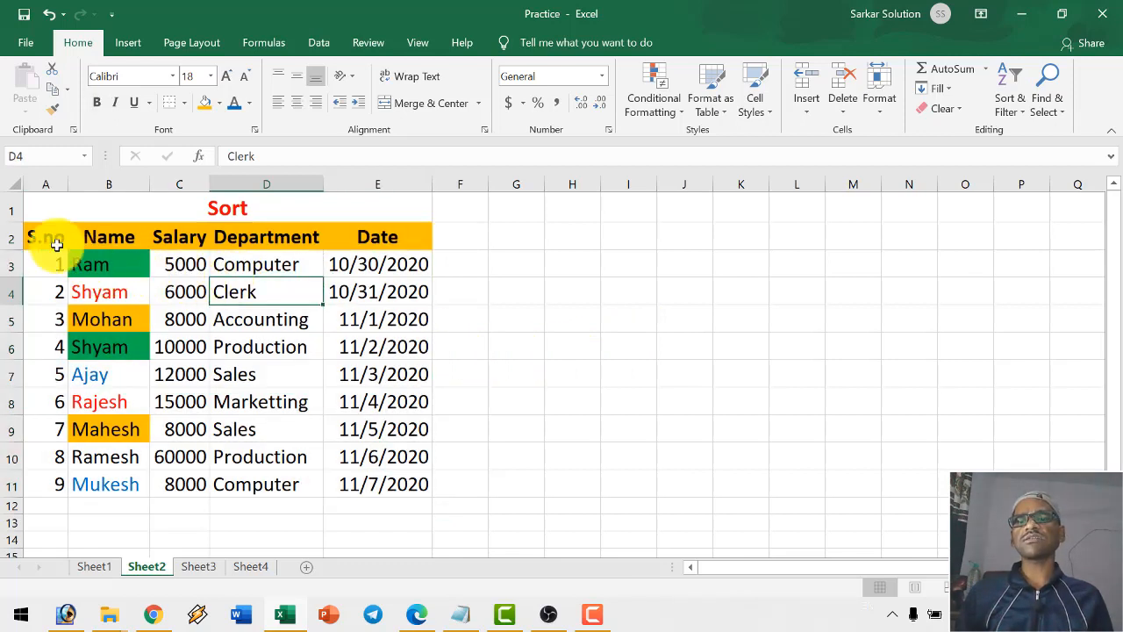
left_click_drag(56, 244, 378, 483)
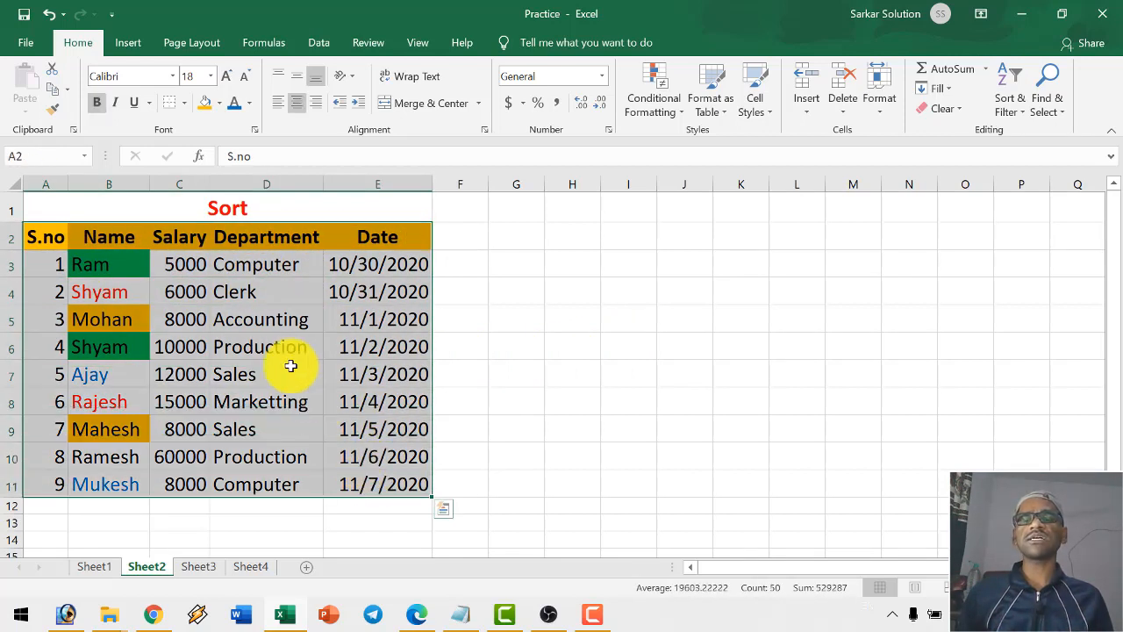
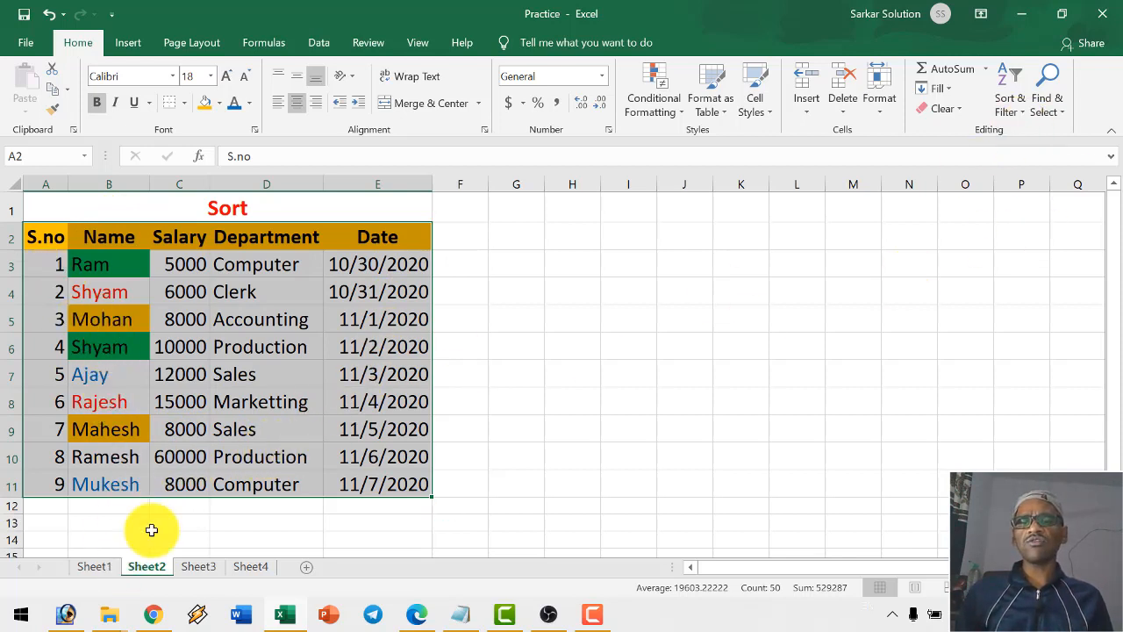
- Turn on filtering for the table A2:E11 on Sheet3
left_click(212, 566)
left_click(343, 451)
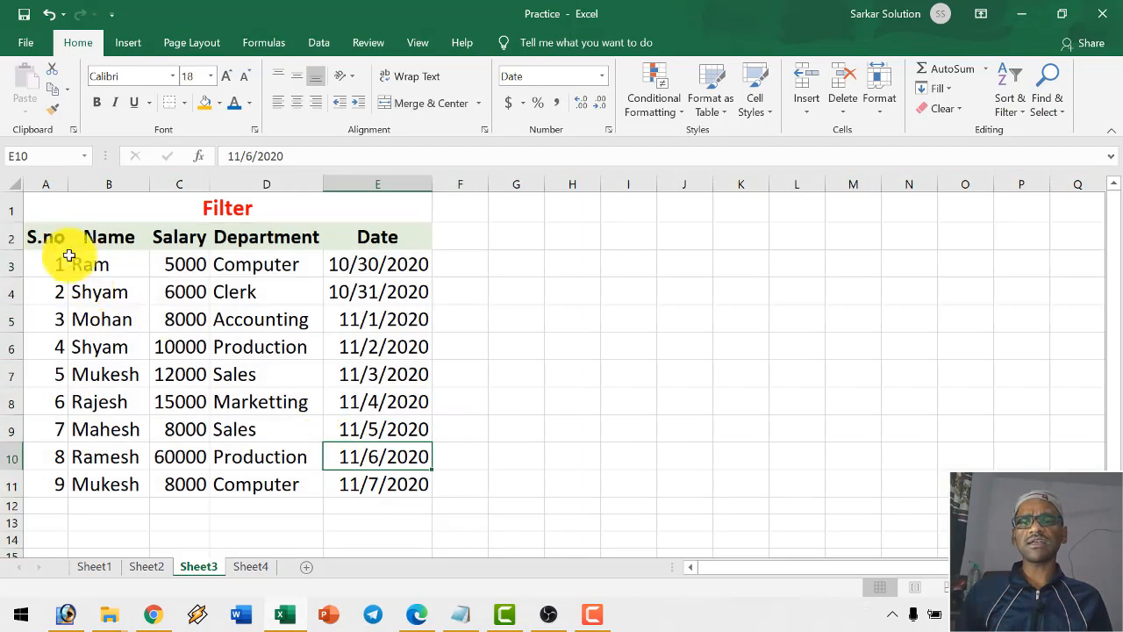
left_click_drag(53, 246, 399, 492)
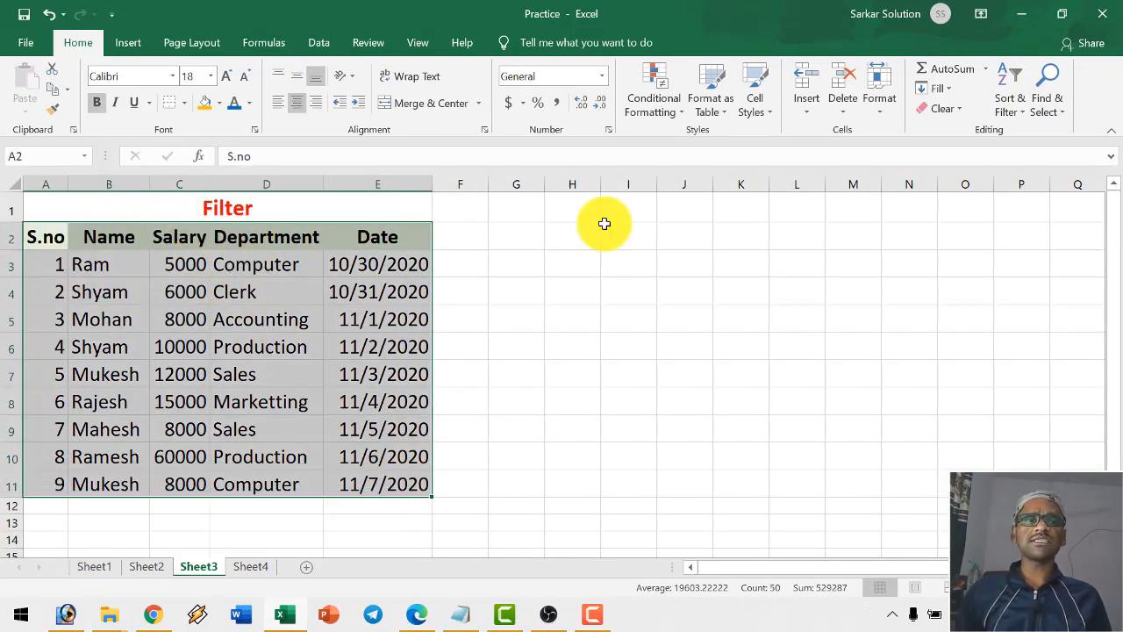
left_click(1013, 117)
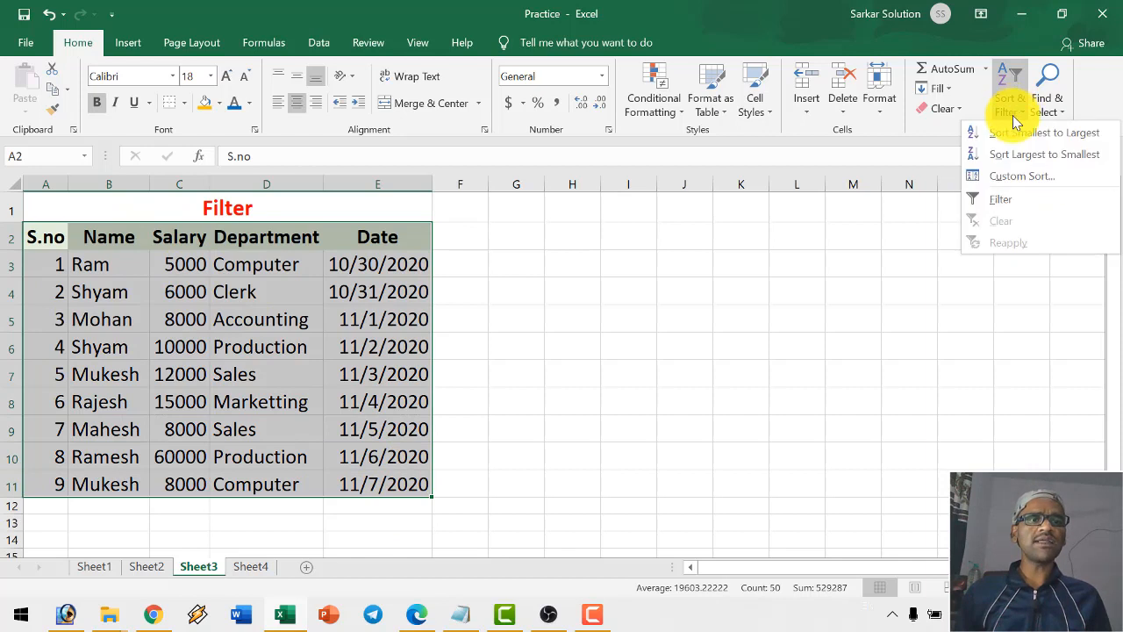
left_click(998, 201)
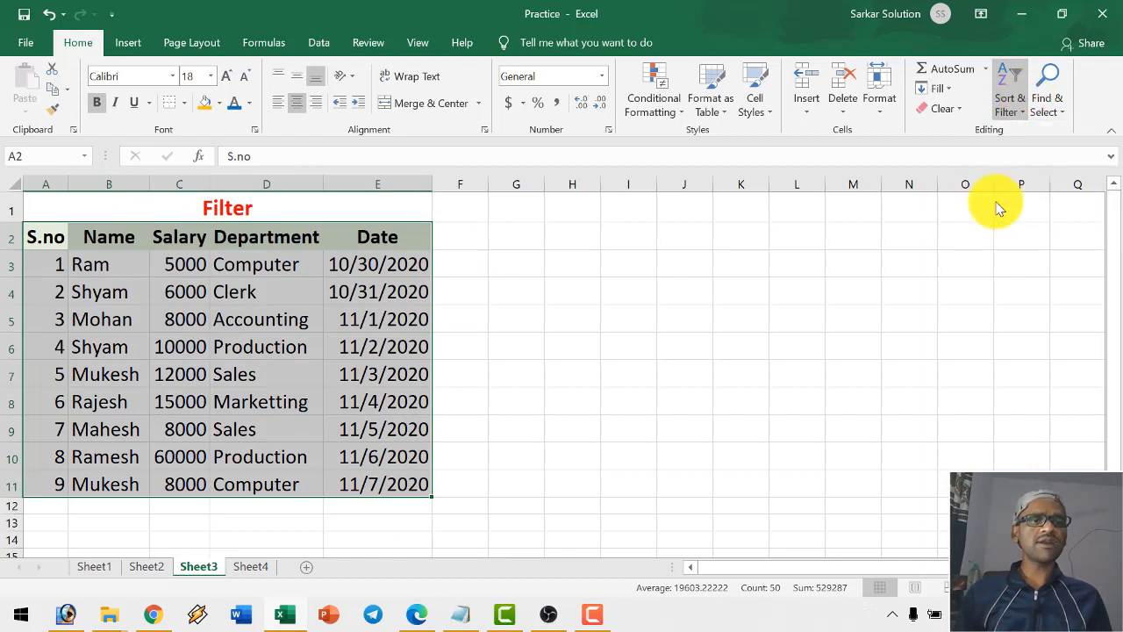
left_click(582, 349)
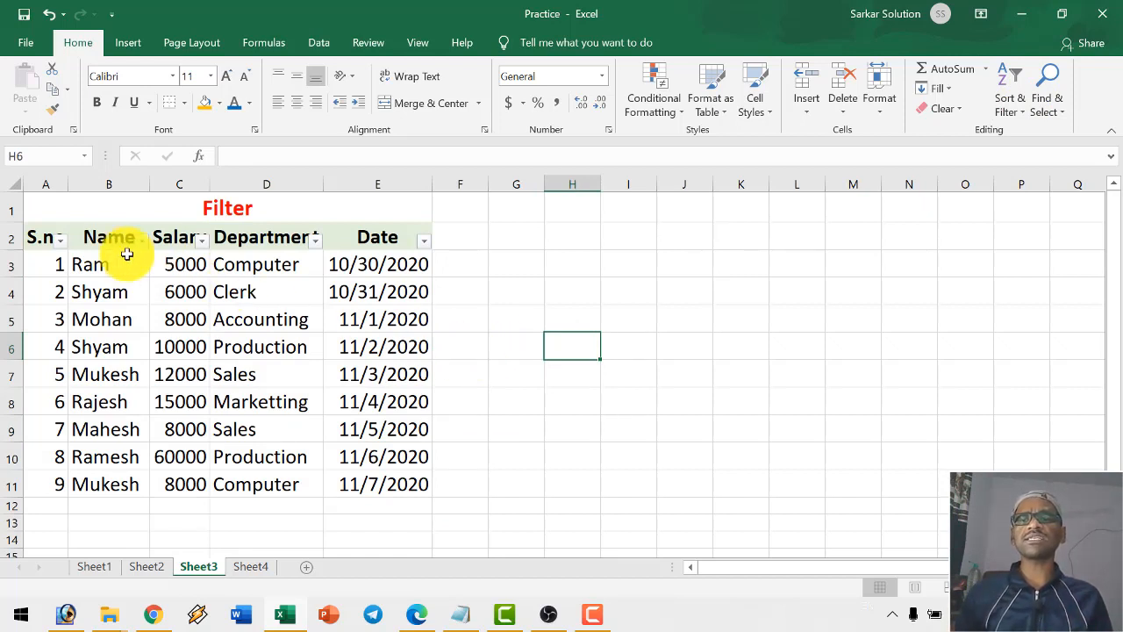
- Examine the filter options of the S.no, Name, Salary, Department and Date columns in turn
left_click(60, 242)
left_click(60, 244)
left_click(139, 244)
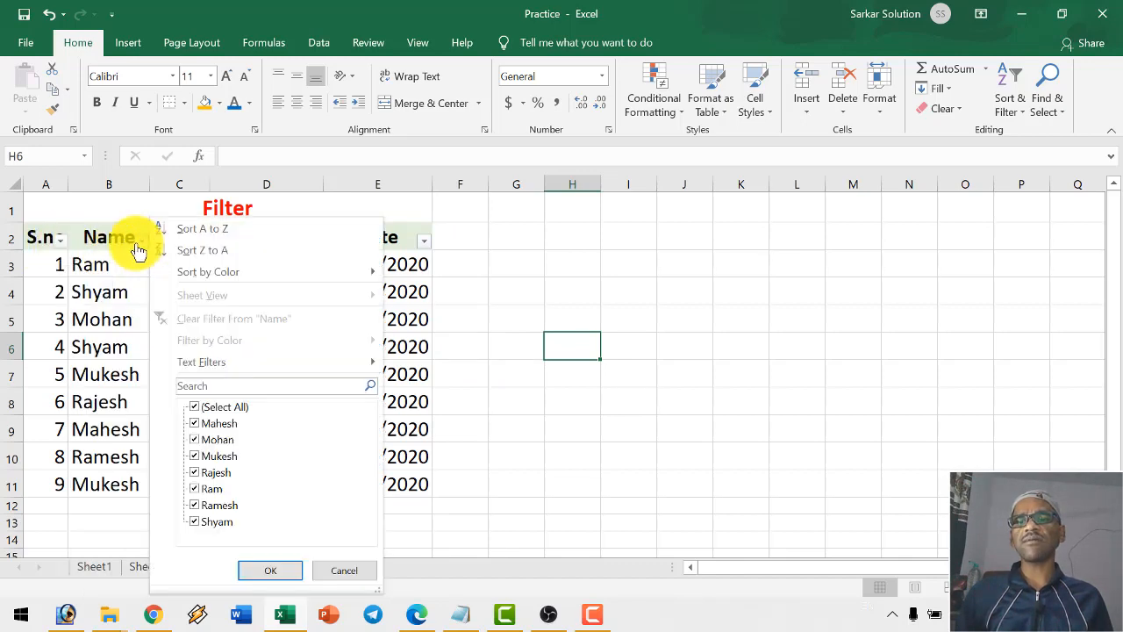
left_click(139, 243)
left_click(202, 242)
left_click(201, 242)
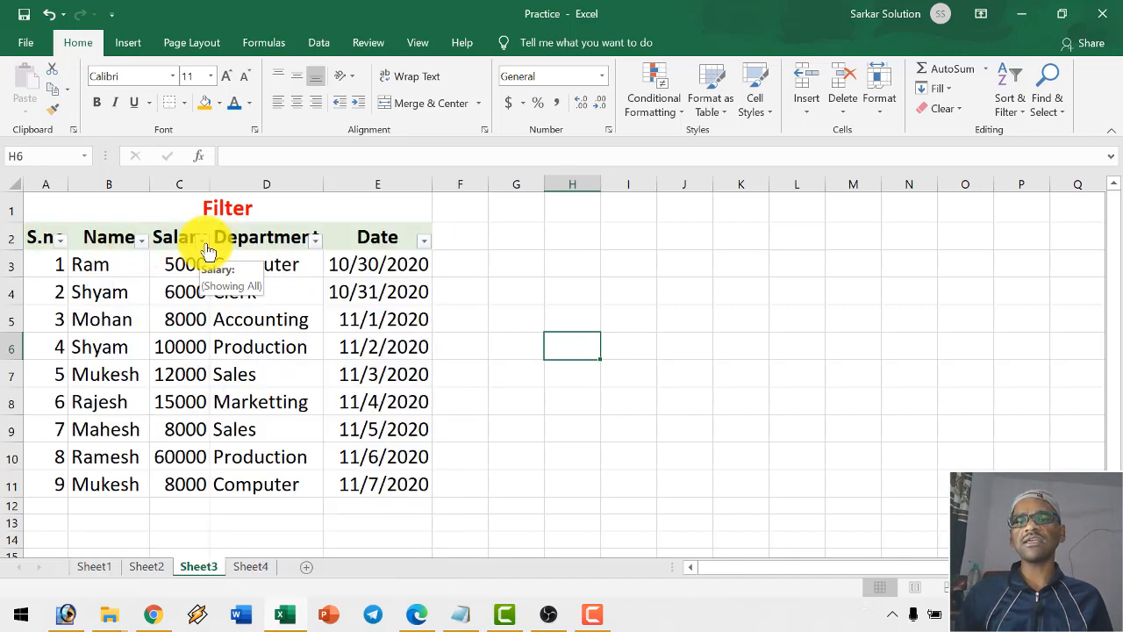
left_click(313, 246)
left_click(313, 245)
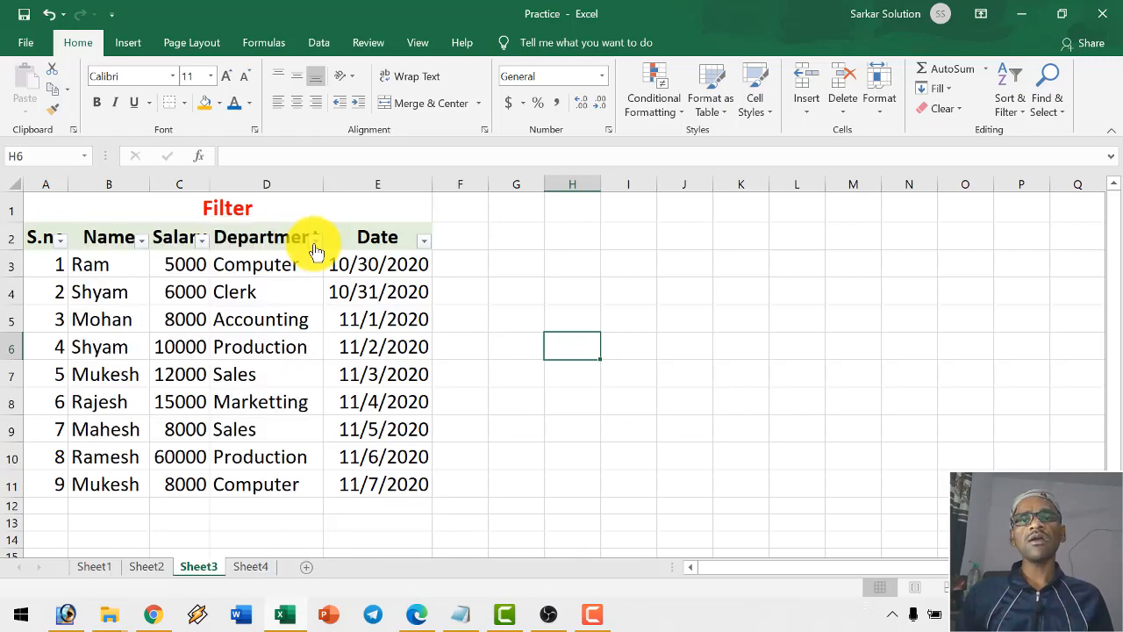
left_click(426, 244)
left_click(427, 244)
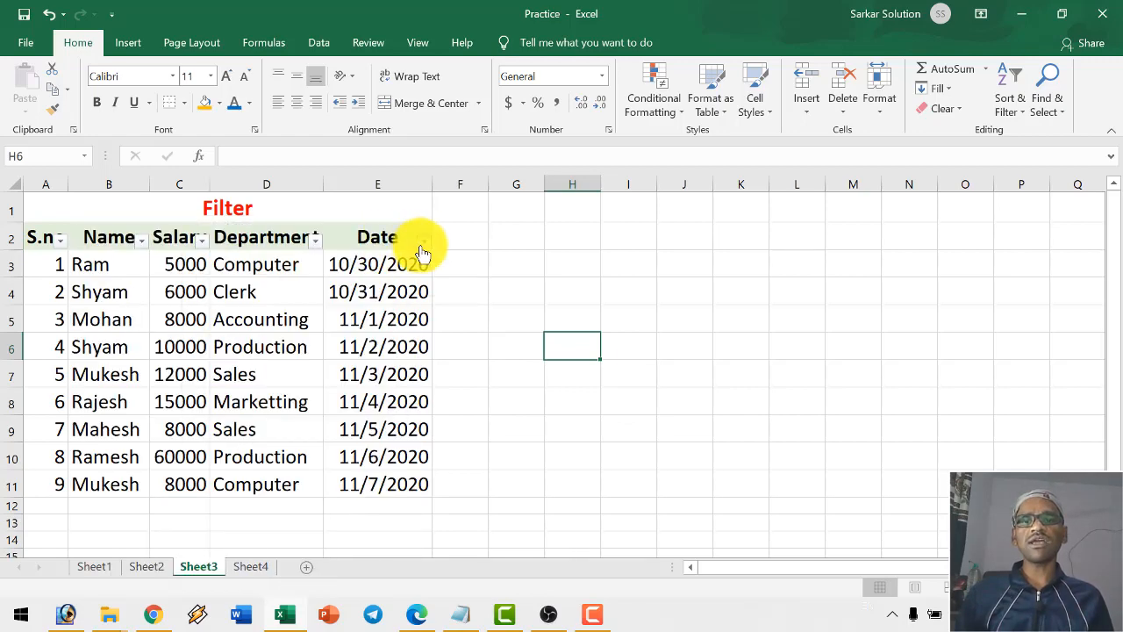
- Filter the Date column to October 2020 only, and switch the filter to November 2020 only
left_click(422, 244)
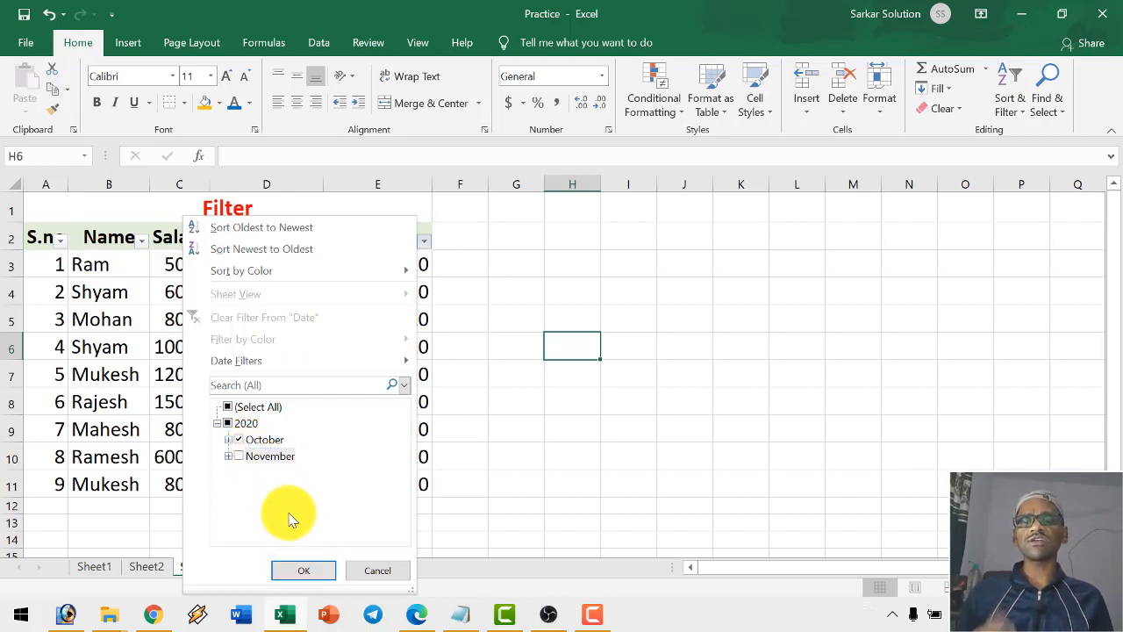
left_click(306, 571)
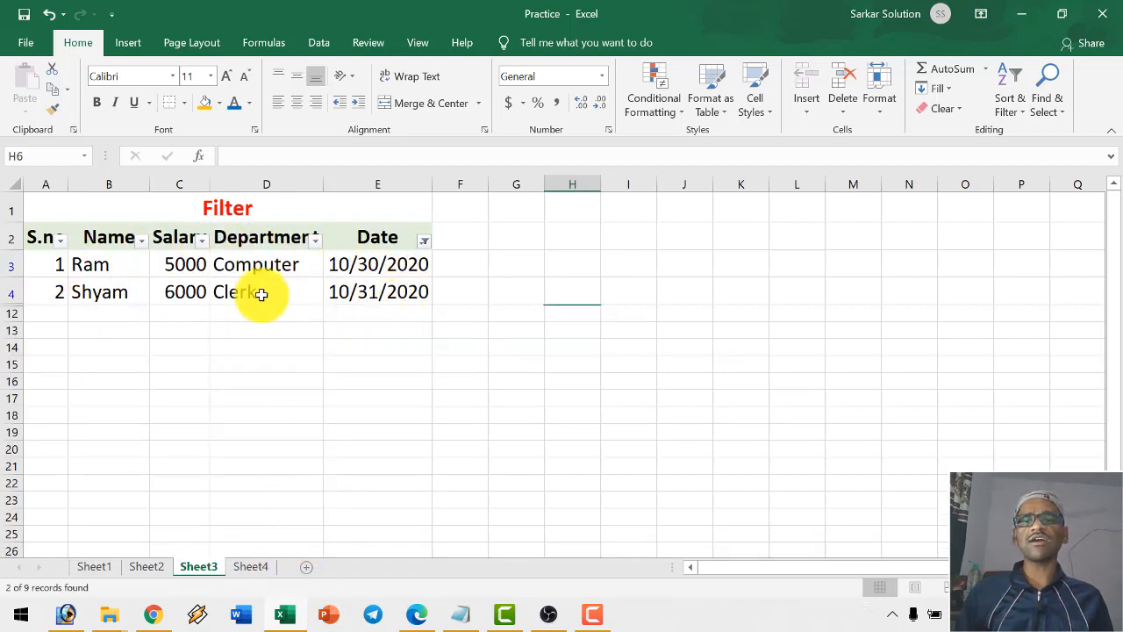
left_click(423, 241)
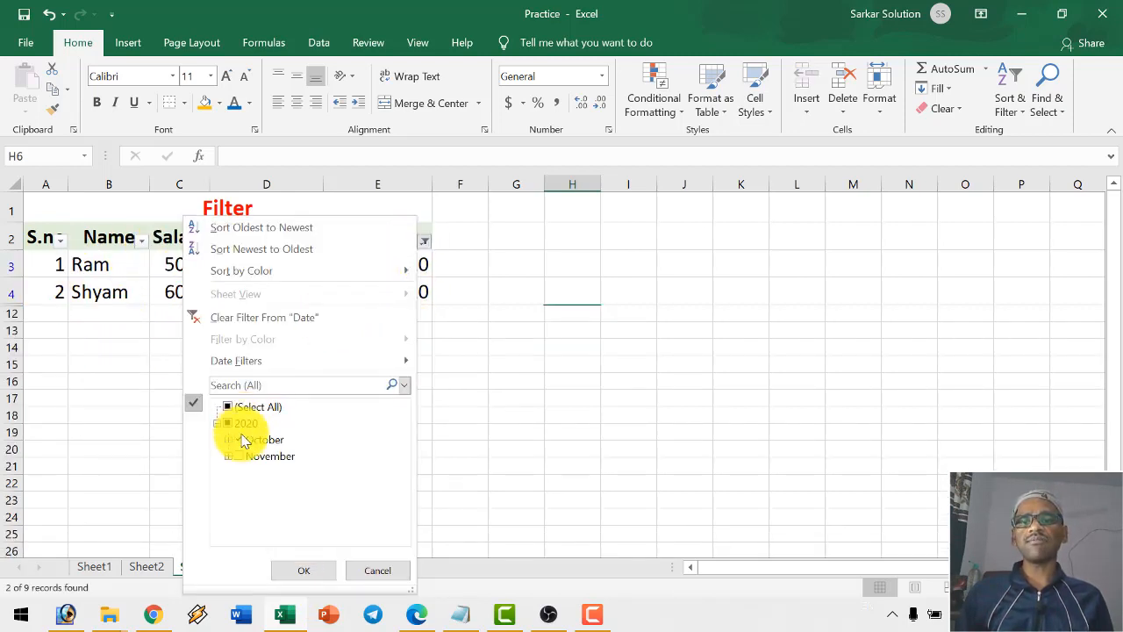
left_click(230, 456)
left_click(305, 570)
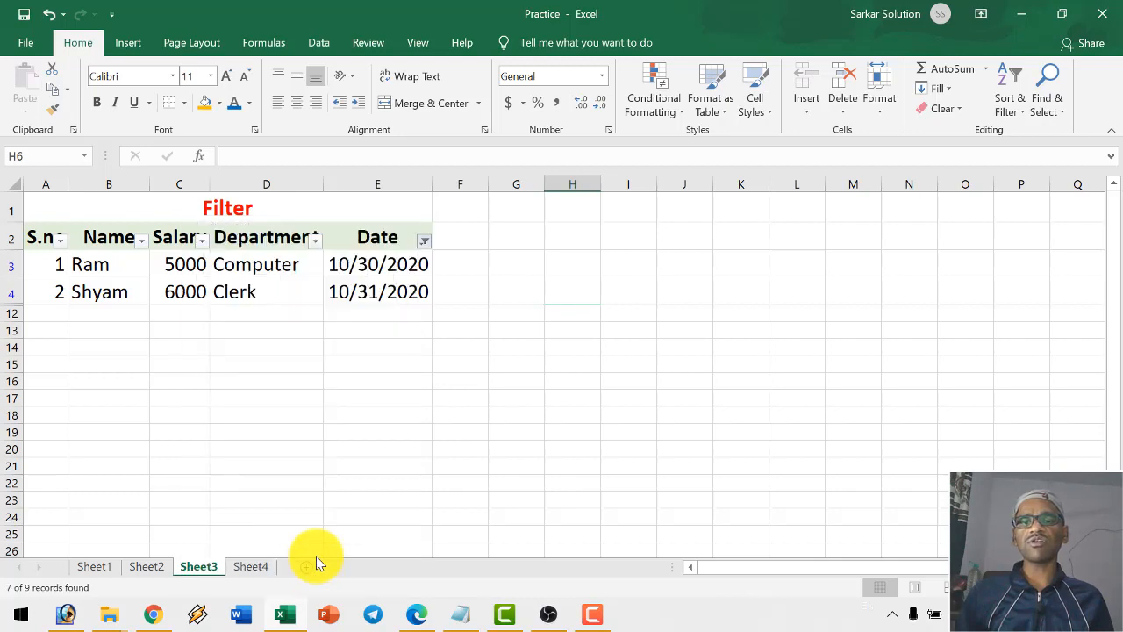
- Show all dates in the Date column again and filter the Department column to Computer only
left_click(424, 243)
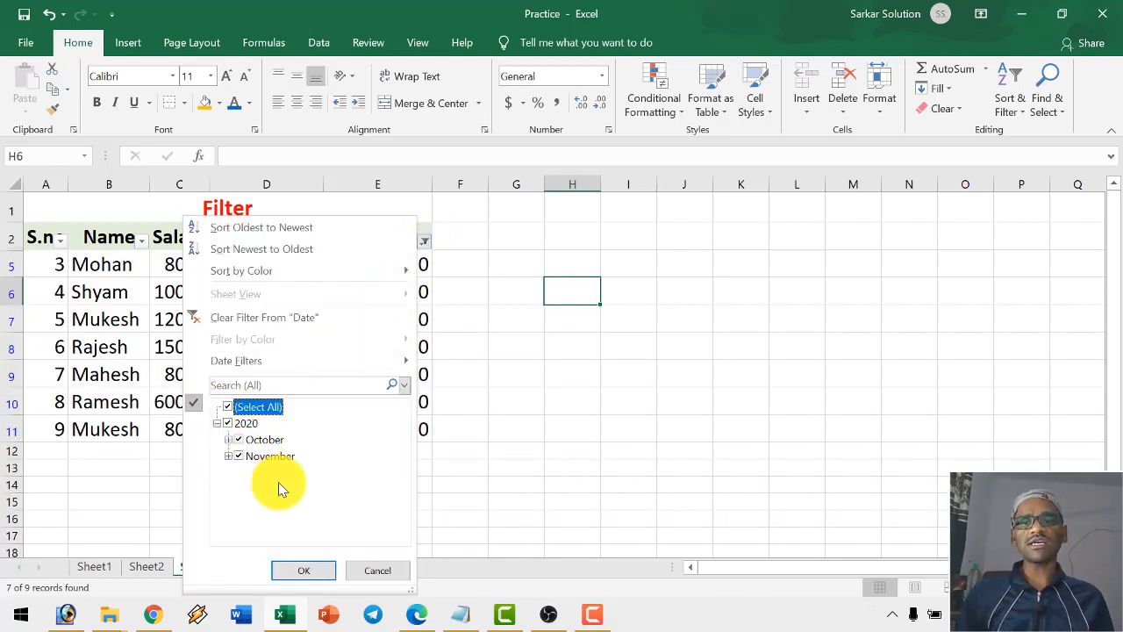
left_click(303, 571)
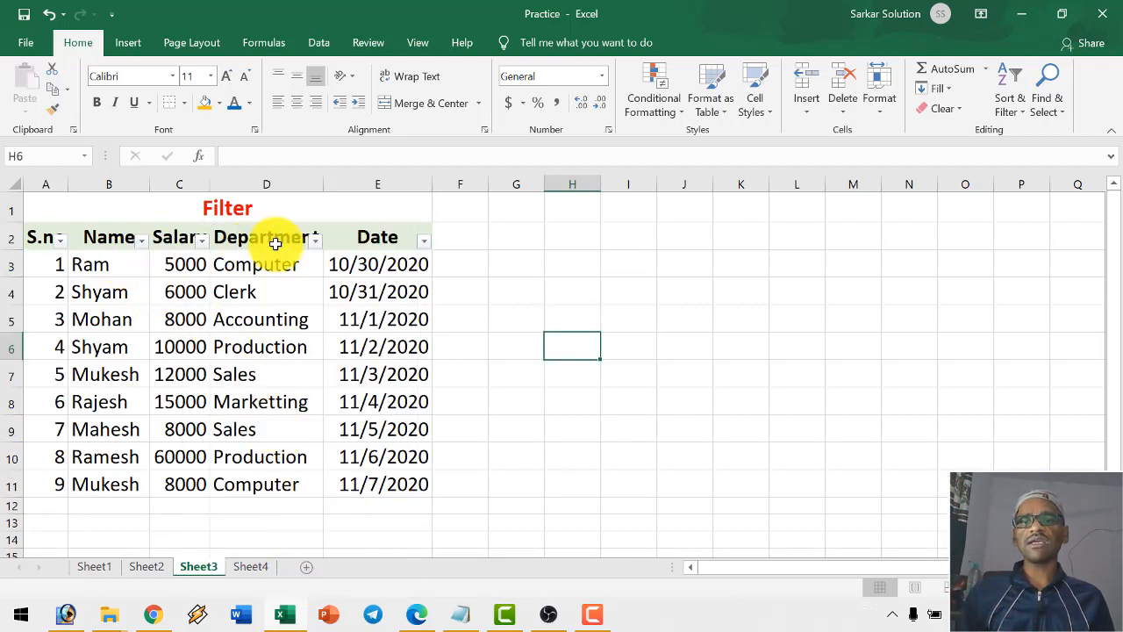
left_click(316, 240)
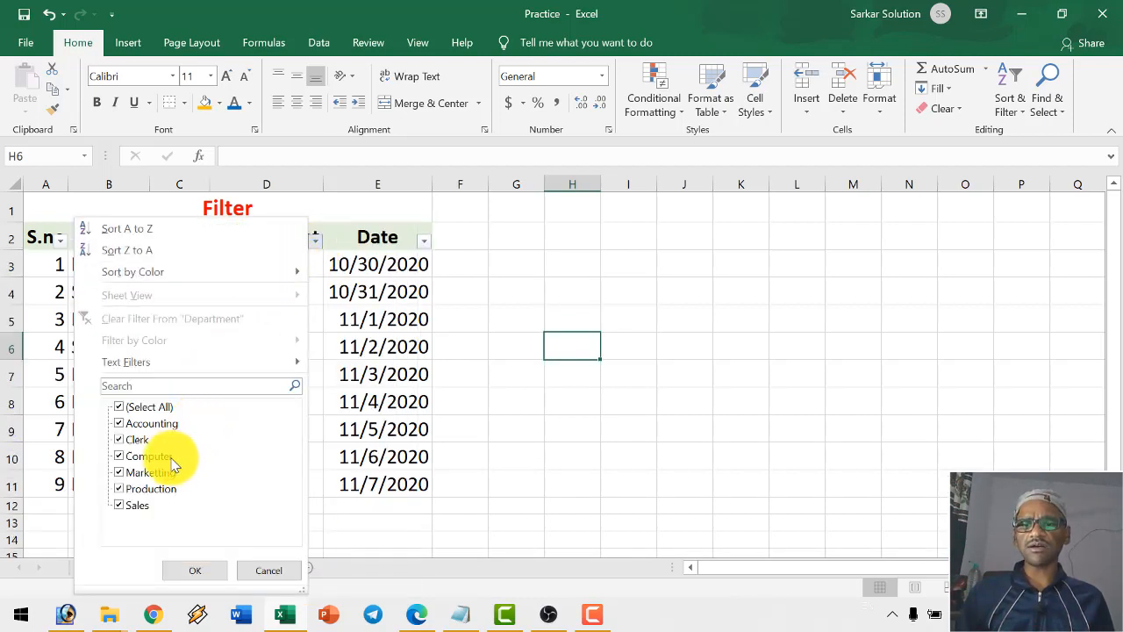
left_click(120, 406)
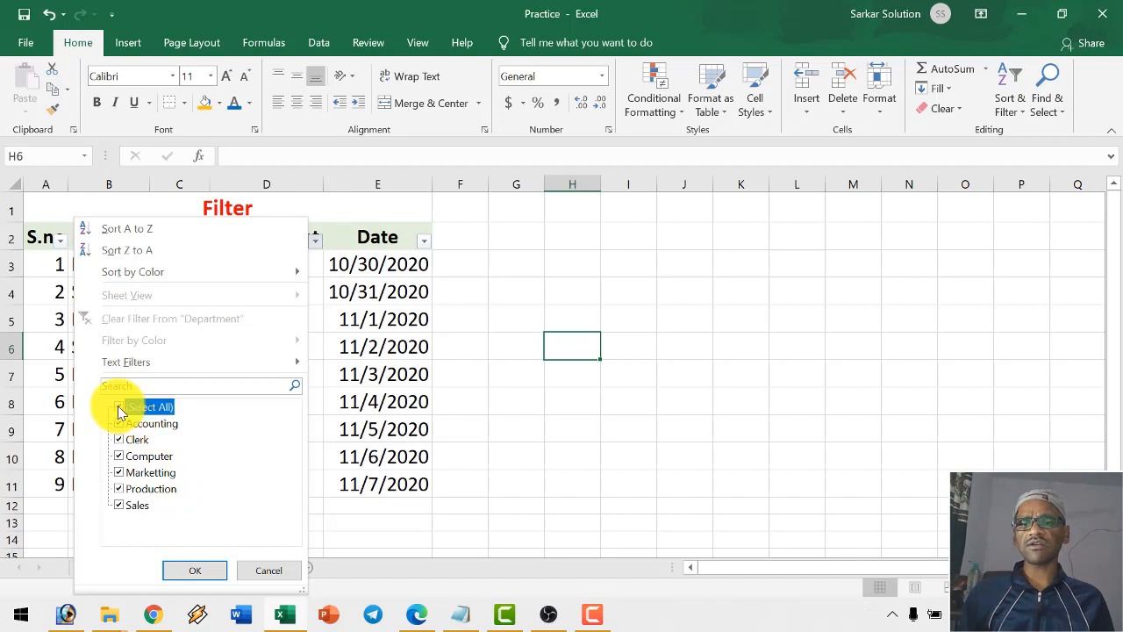
left_click(121, 457)
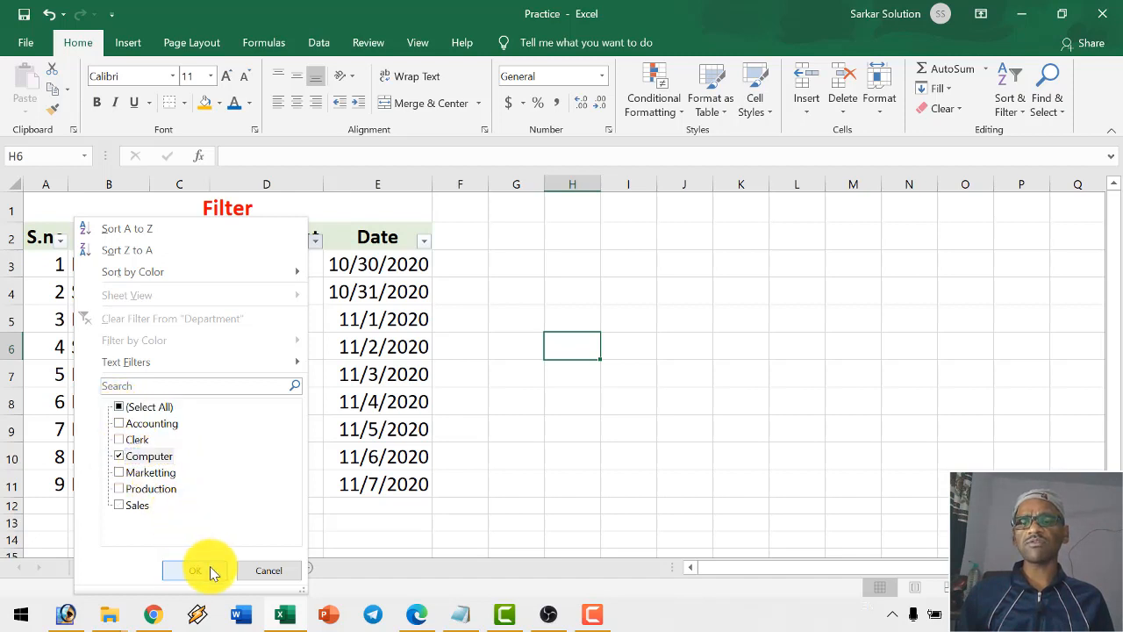
left_click(210, 569)
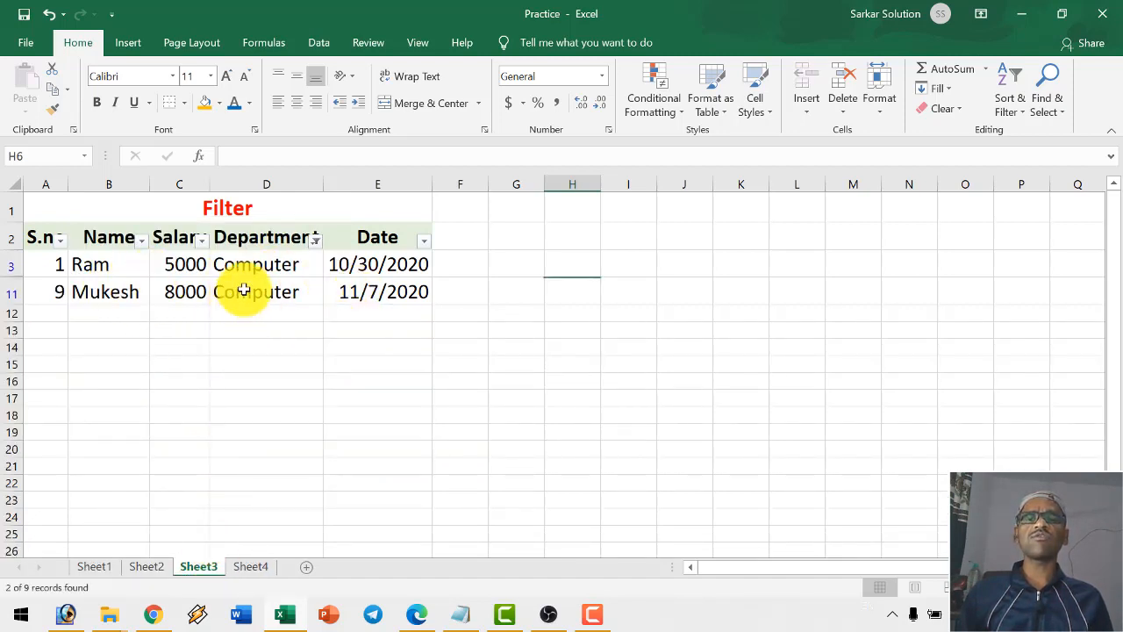
- Add Marketting and Clerk to the Department filter one after the other, and reselect all departments to show every row
left_click(314, 243)
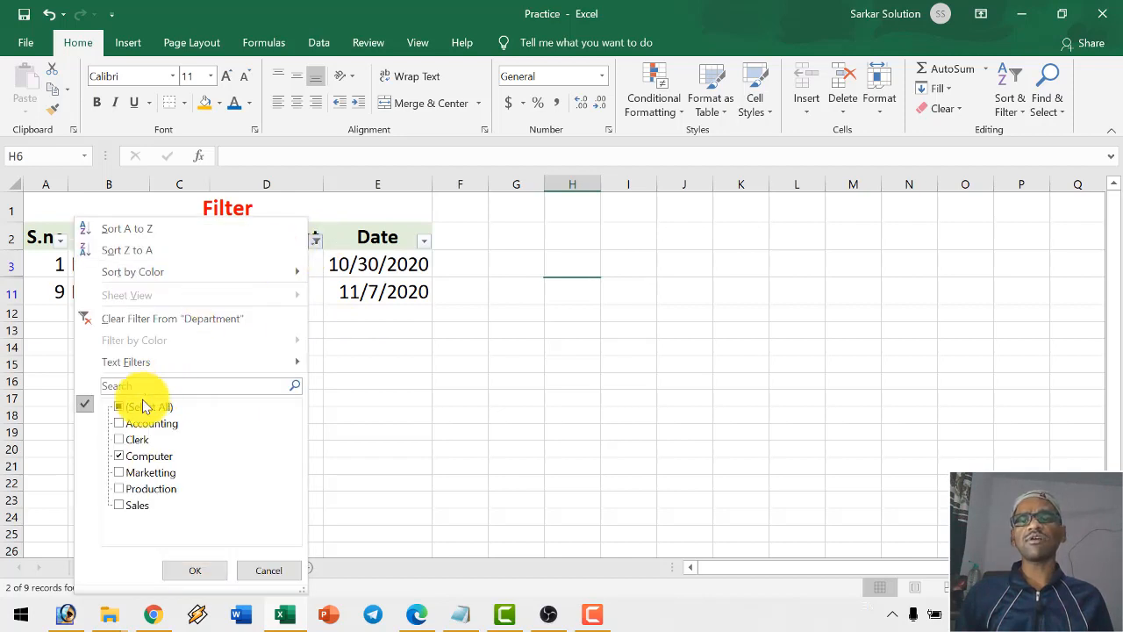
left_click(121, 473)
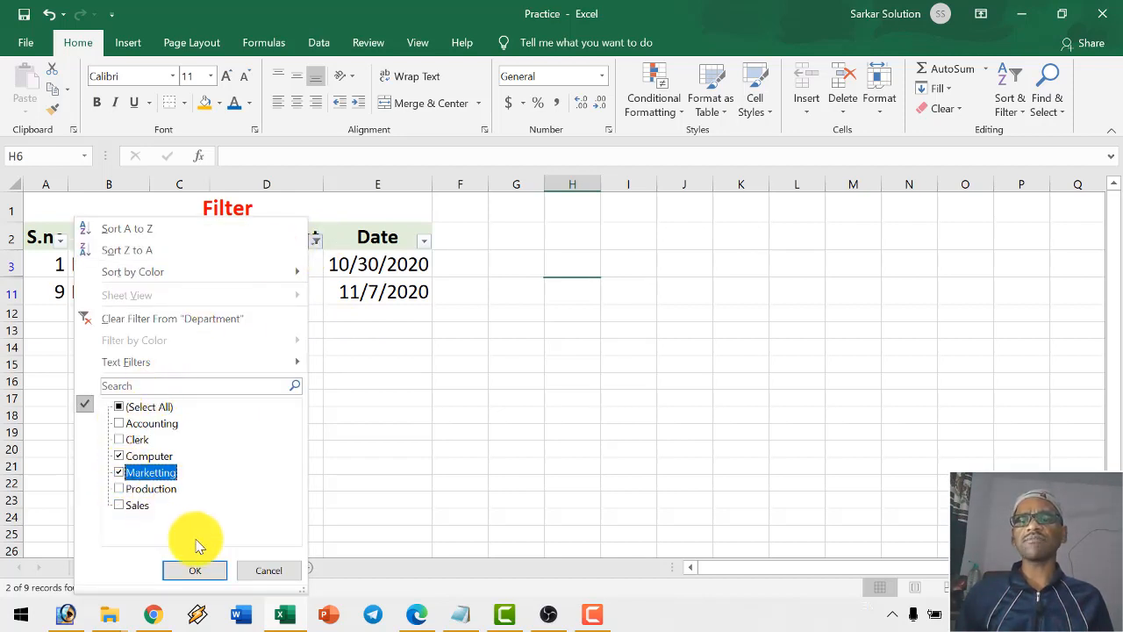
left_click(200, 571)
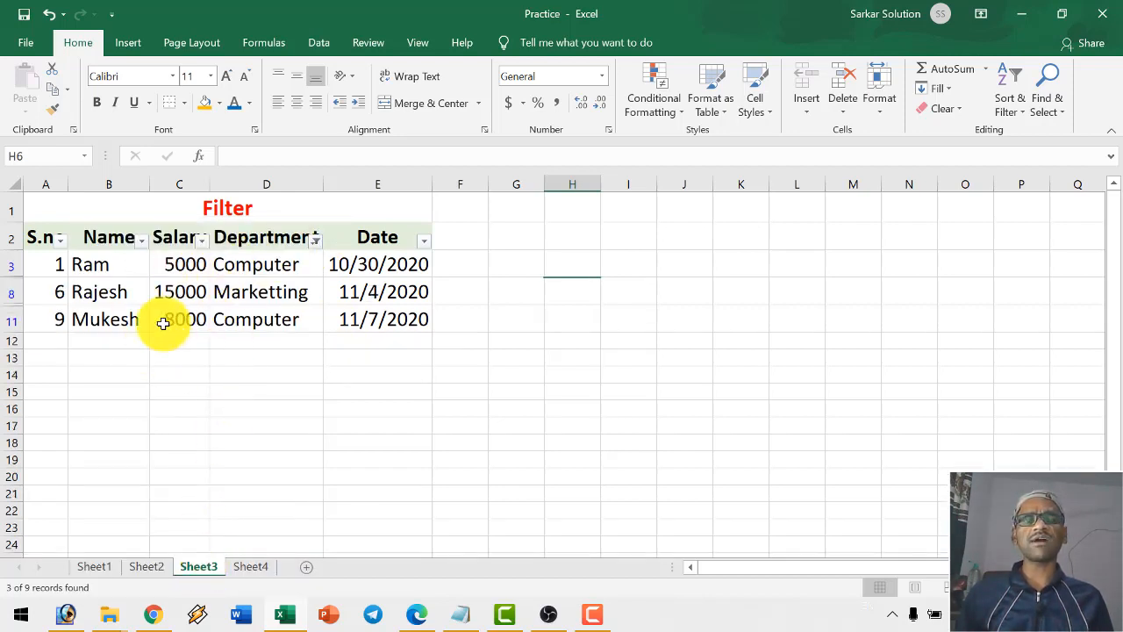
left_click(316, 240)
left_click(121, 440)
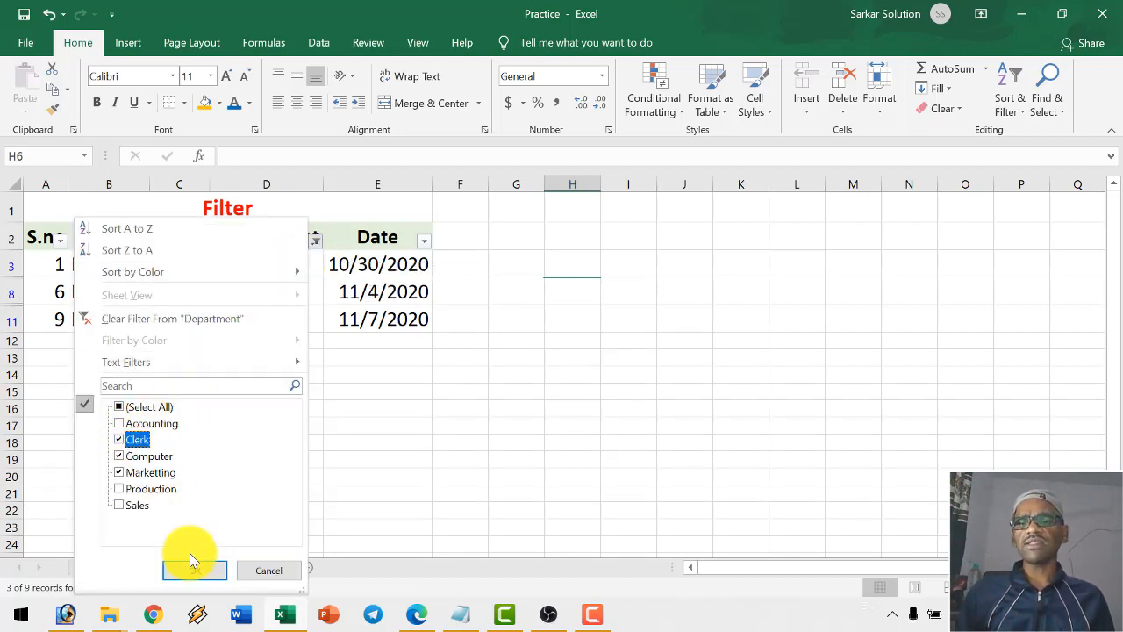
left_click(195, 570)
left_click(316, 241)
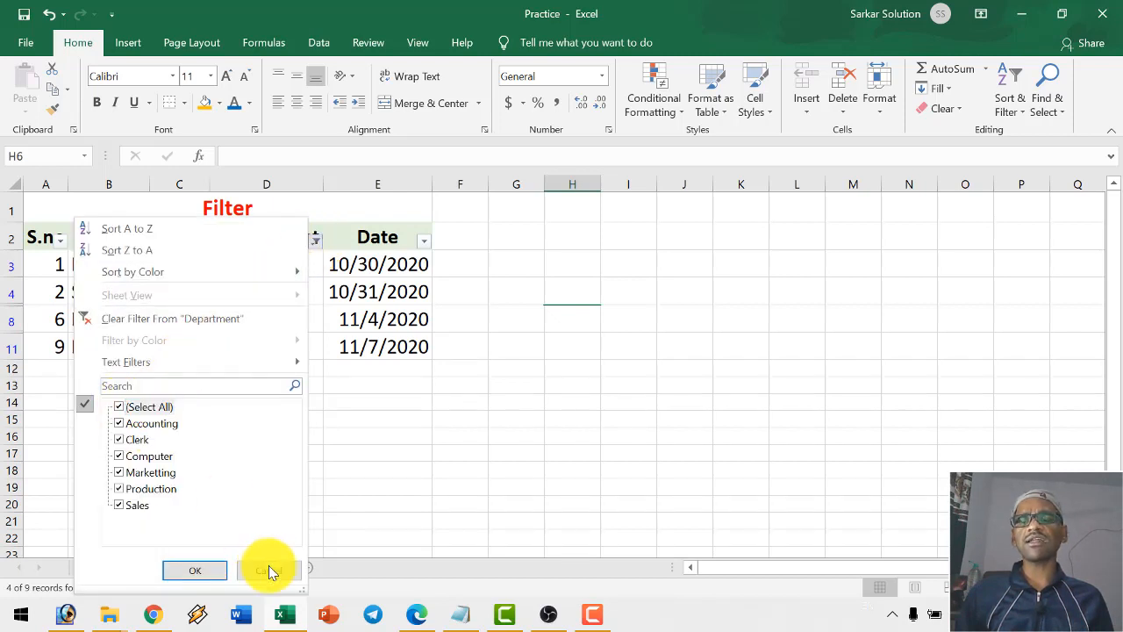
left_click(197, 570)
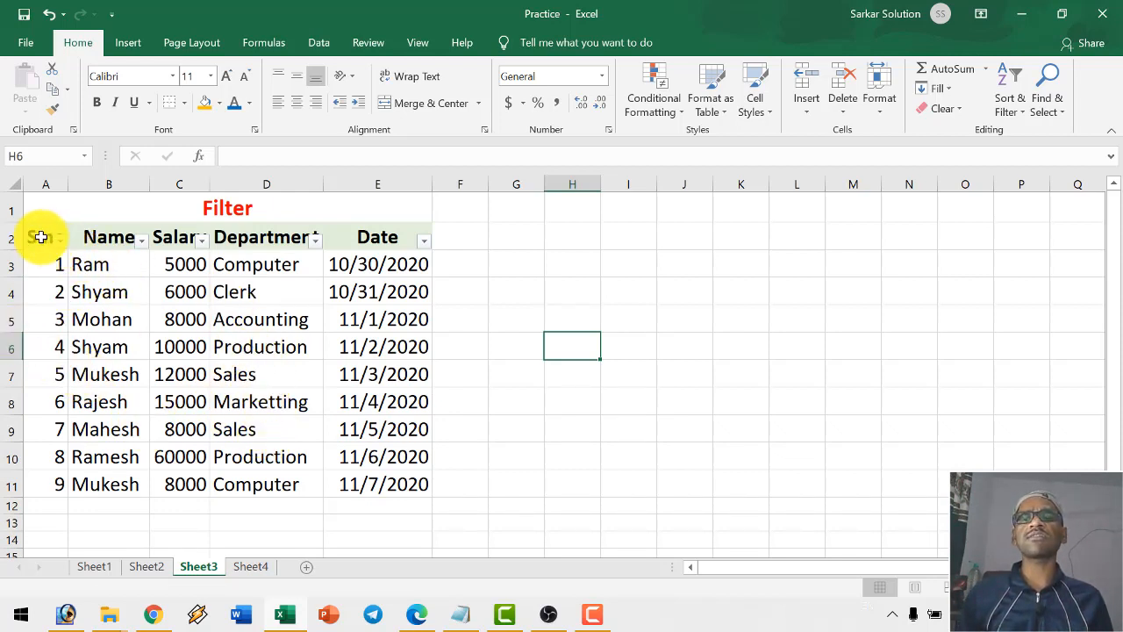
- Turn off filtering for the table on Sheet3 with the header row A2:E2 selected
left_click_drag(41, 237, 369, 482)
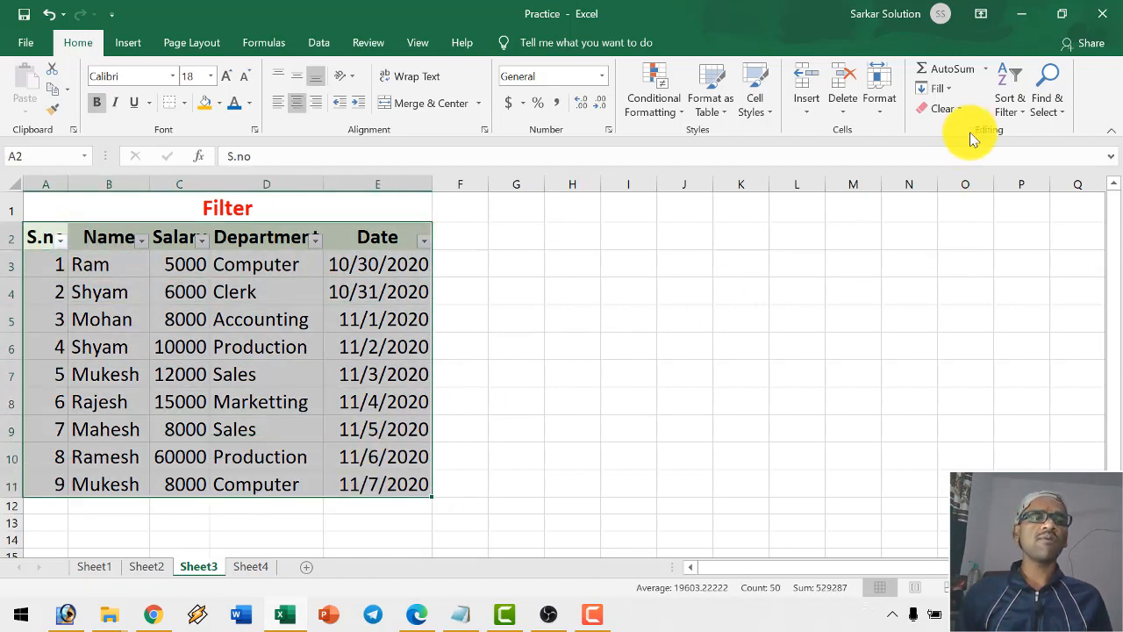
left_click(1014, 107)
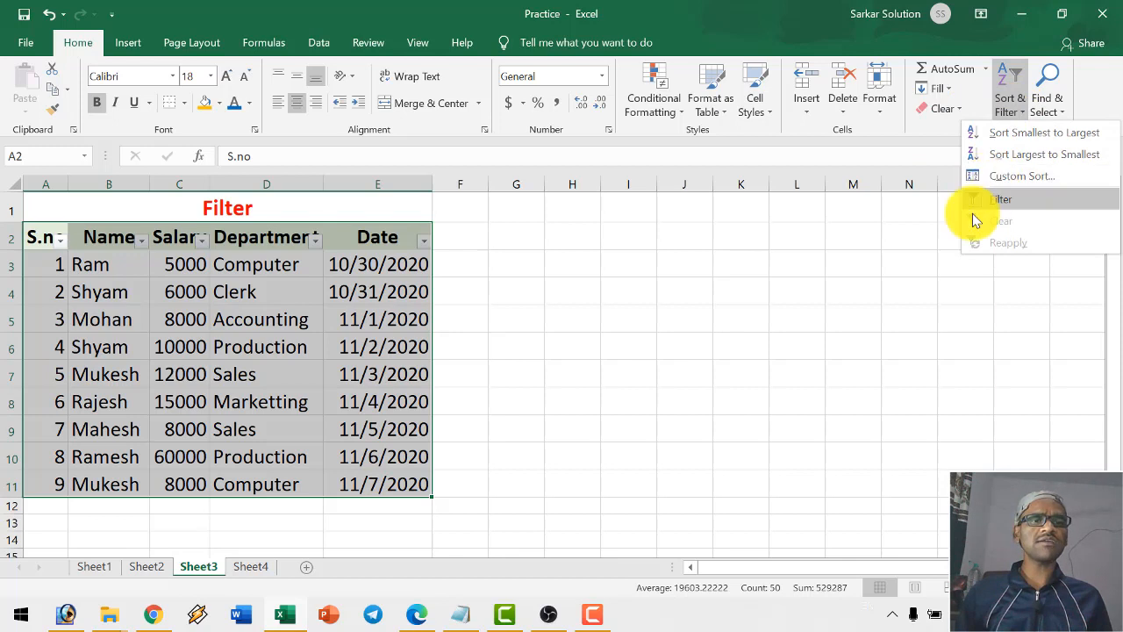
left_click(197, 252)
left_click(195, 249)
left_click_drag(56, 243, 401, 243)
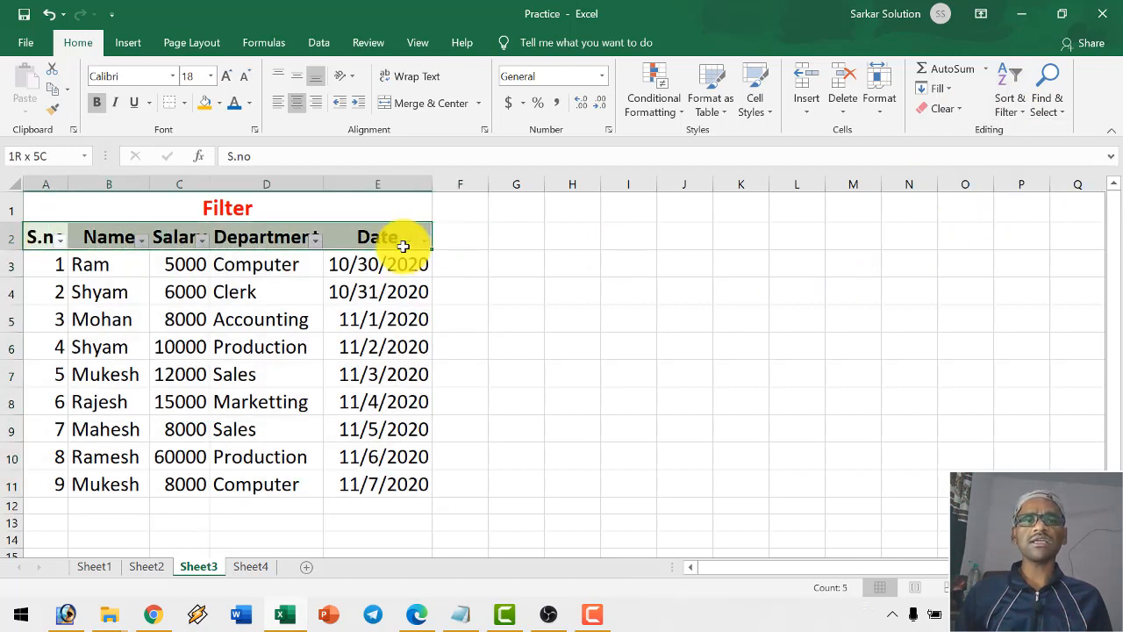
left_click(1002, 103)
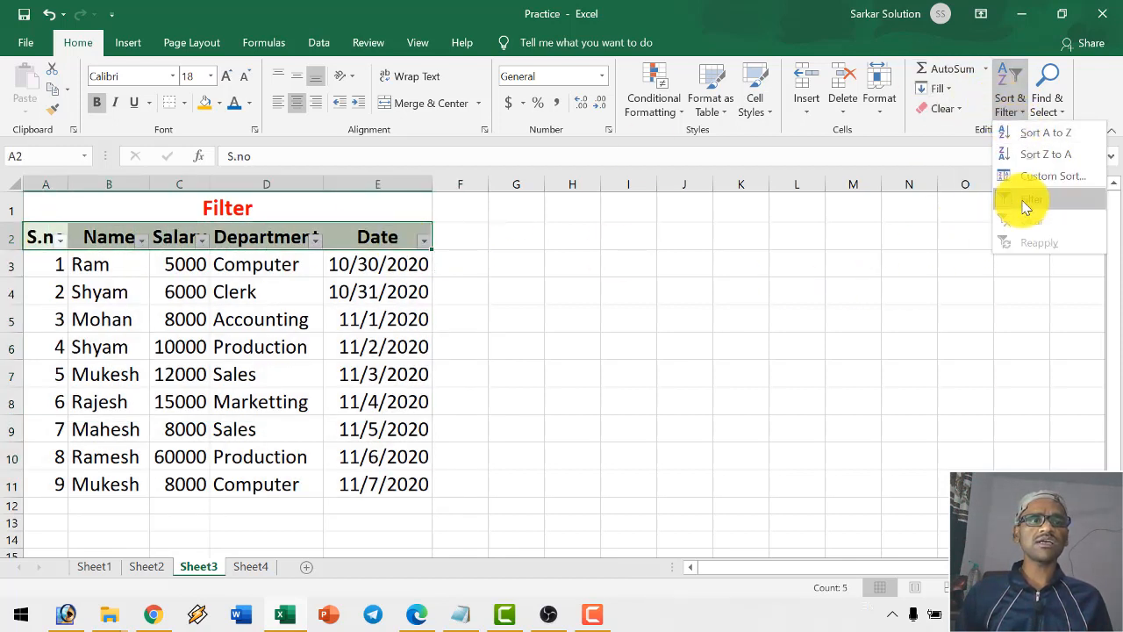
left_click(1024, 206)
left_click(572, 319)
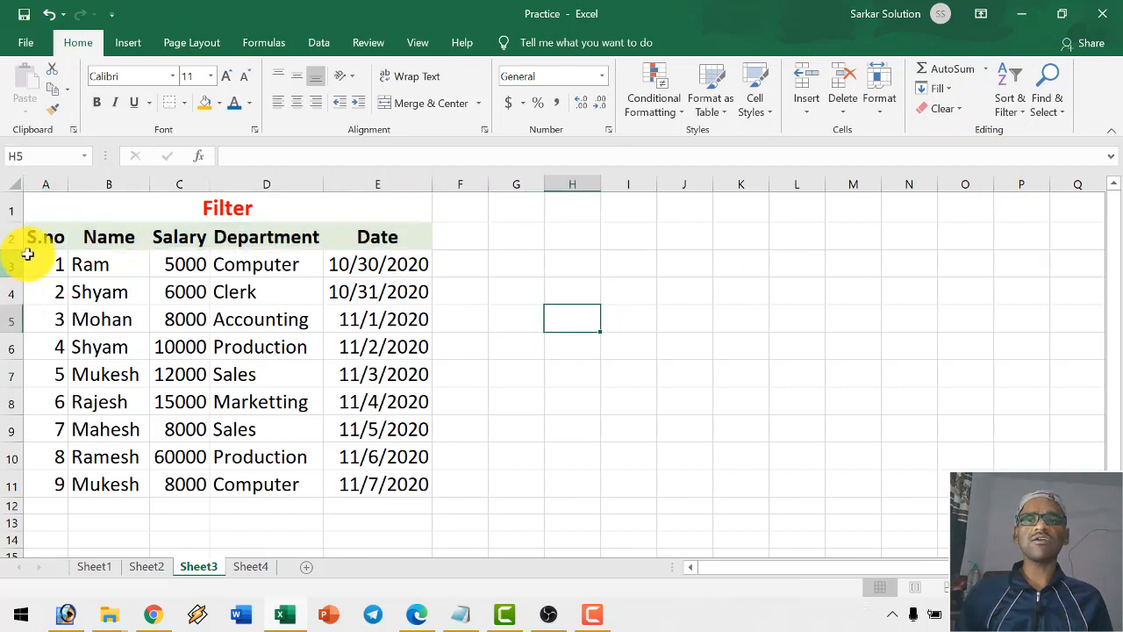
left_click_drag(41, 235, 382, 239)
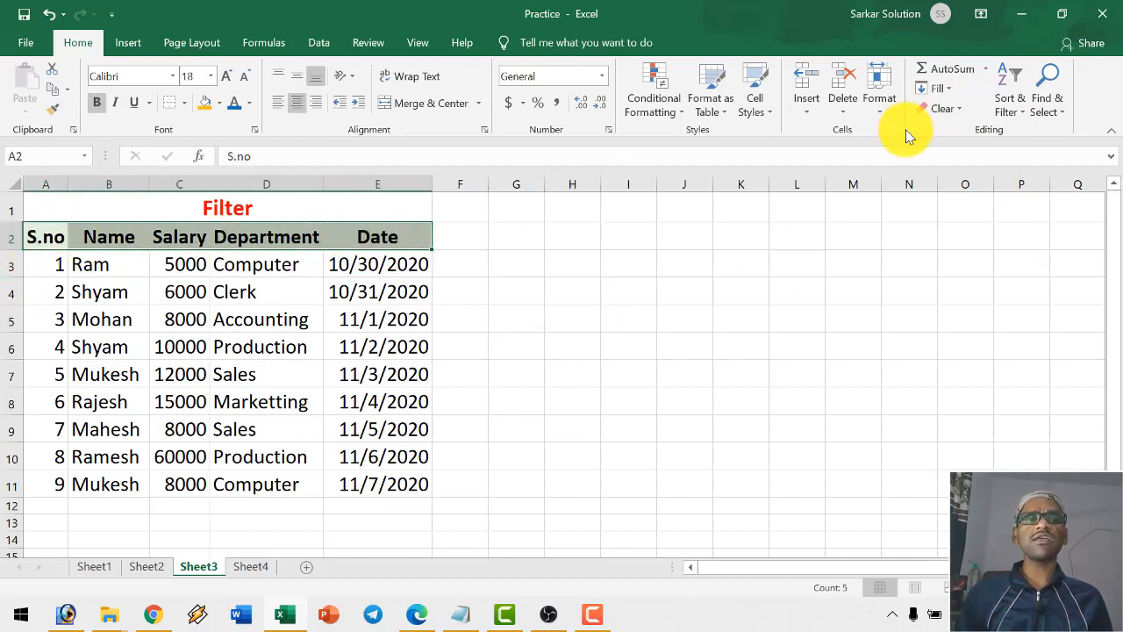
left_click(1009, 101)
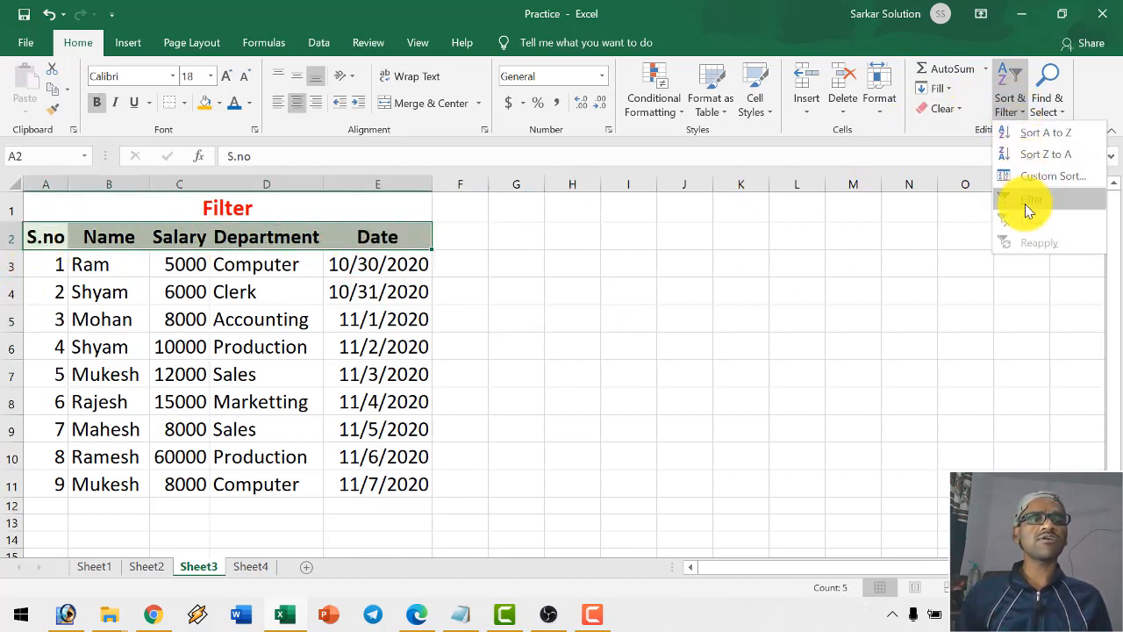
left_click(497, 321)
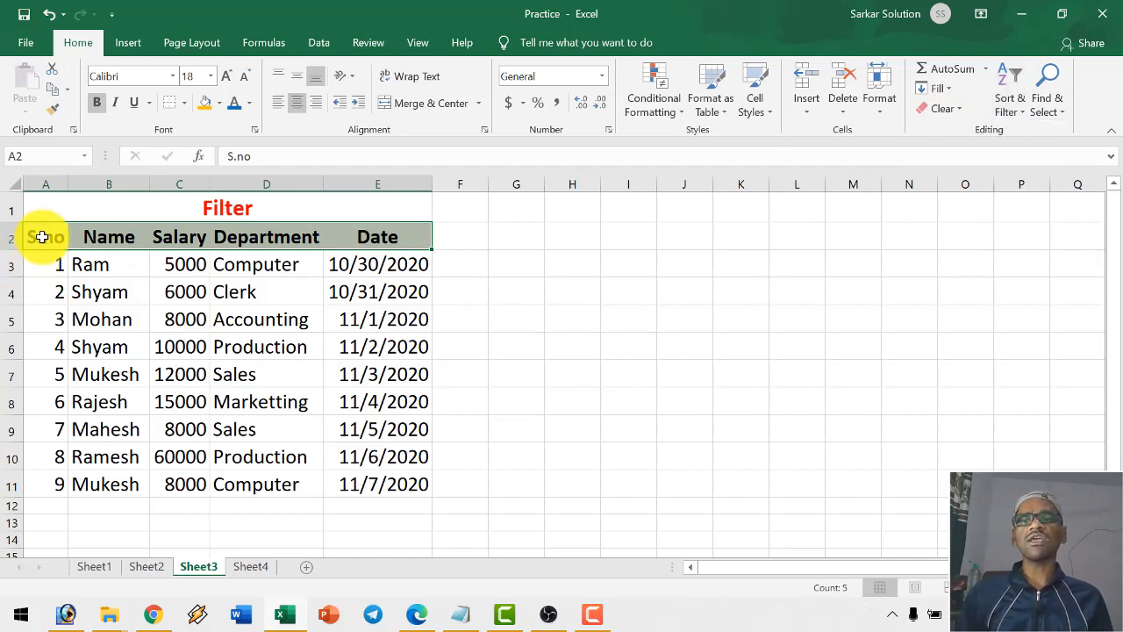
left_click_drag(41, 237, 419, 487)
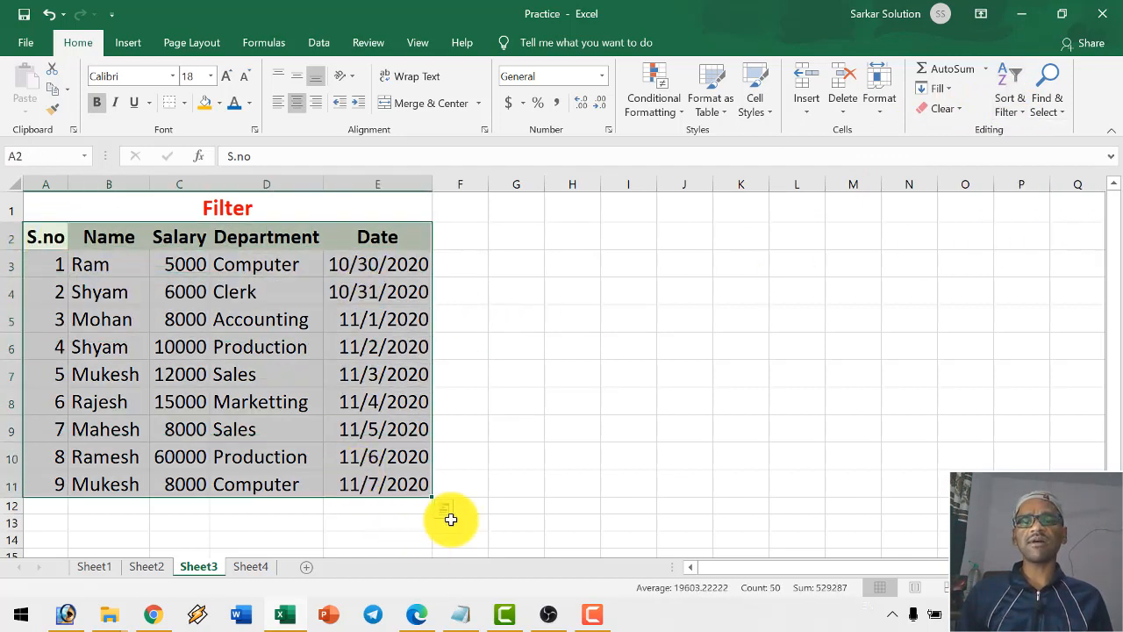
left_click(594, 614)
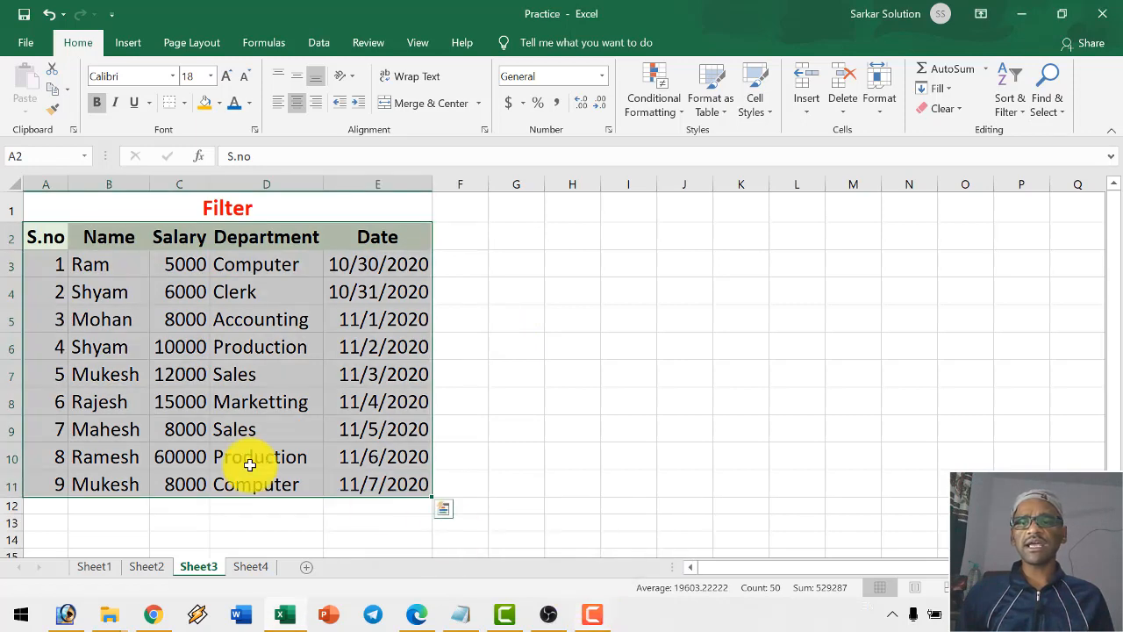
- Review the Conditional Formatting table on Sheet1, the Sort table on Sheet2 and the Filter table on Sheet3 in turn
left_click(95, 567)
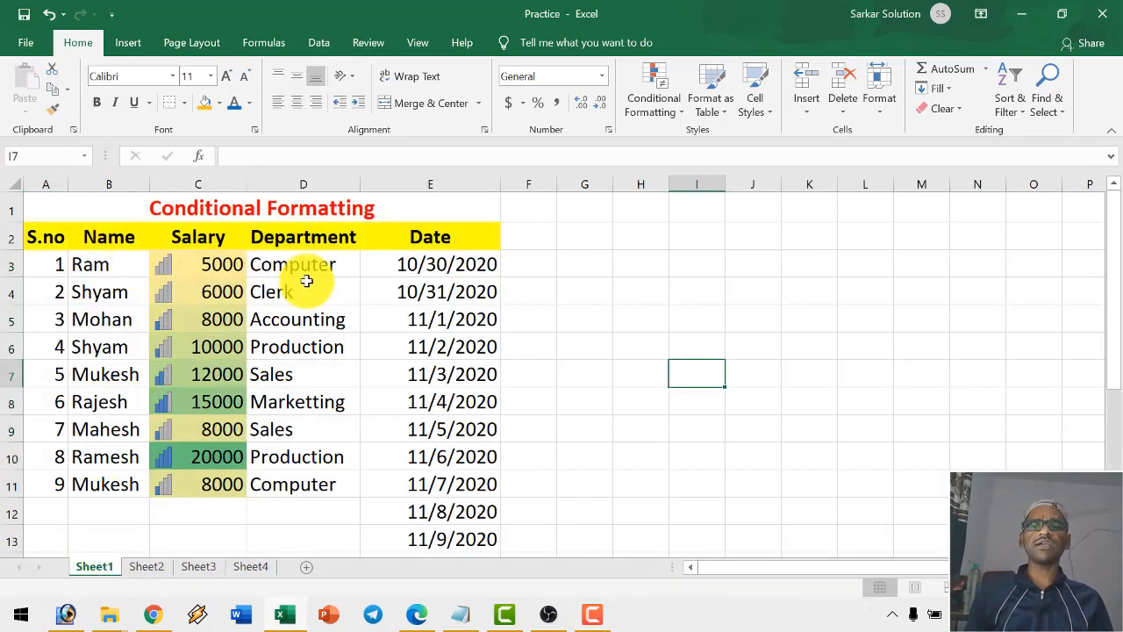
left_click(313, 311)
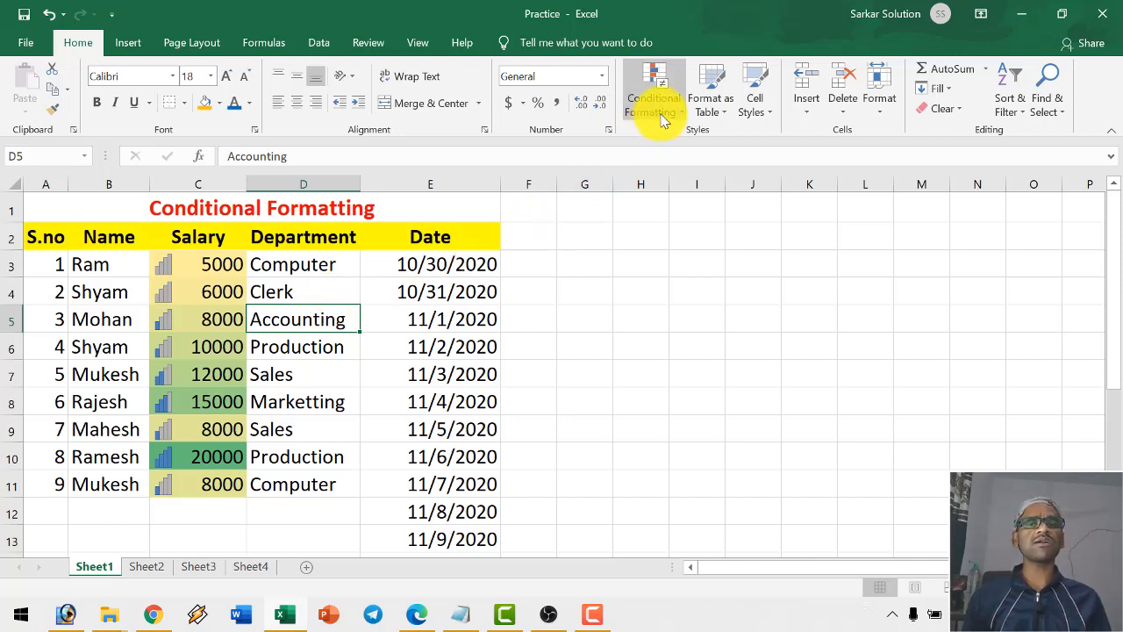
left_click(218, 268)
left_click_drag(53, 237, 391, 483)
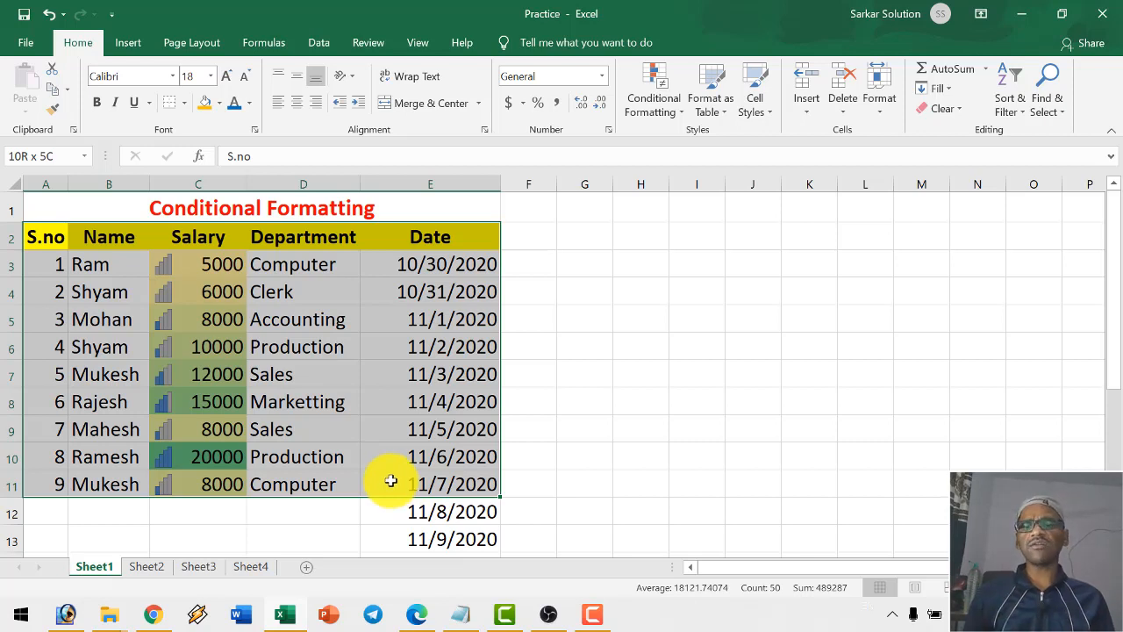
left_click(105, 401)
left_click_drag(94, 268, 91, 481)
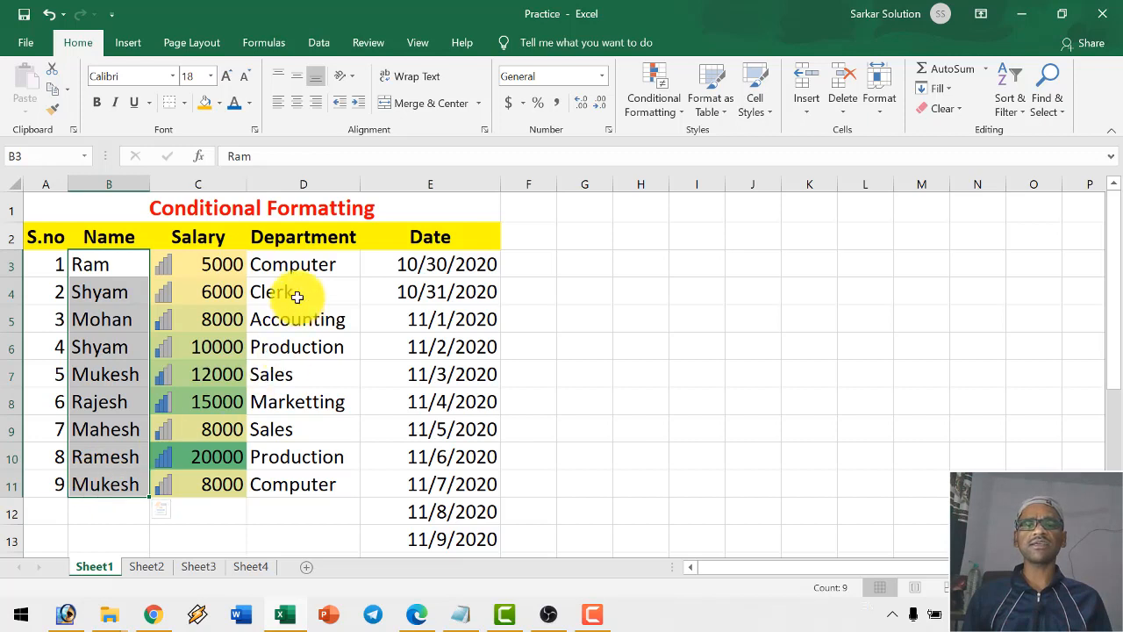
left_click_drag(443, 264, 433, 484)
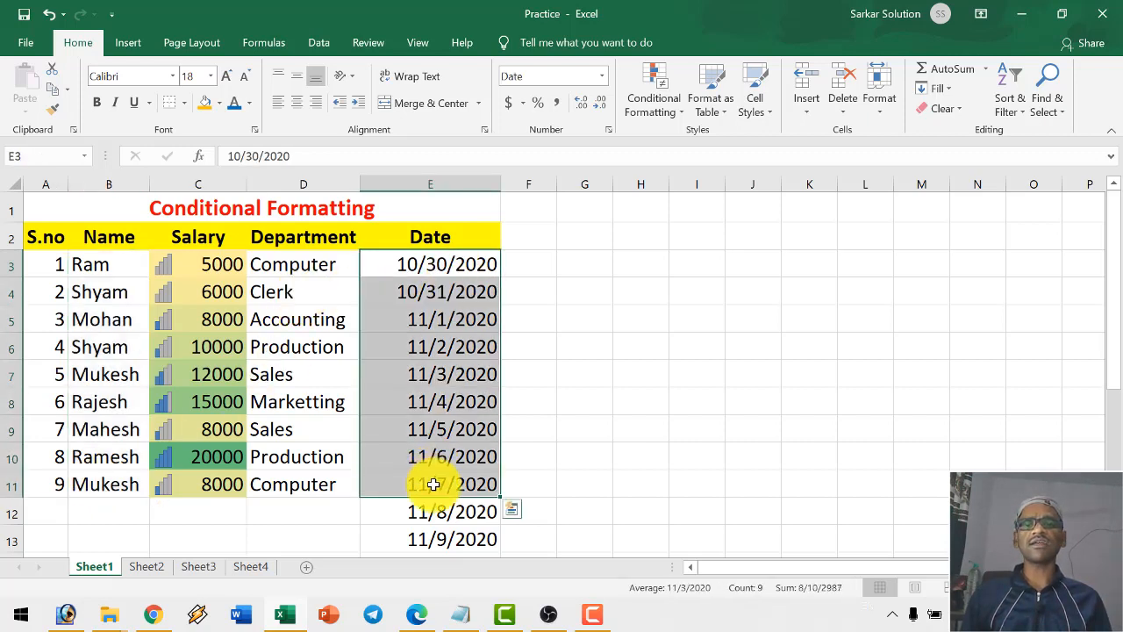
left_click(148, 567)
left_click(176, 344)
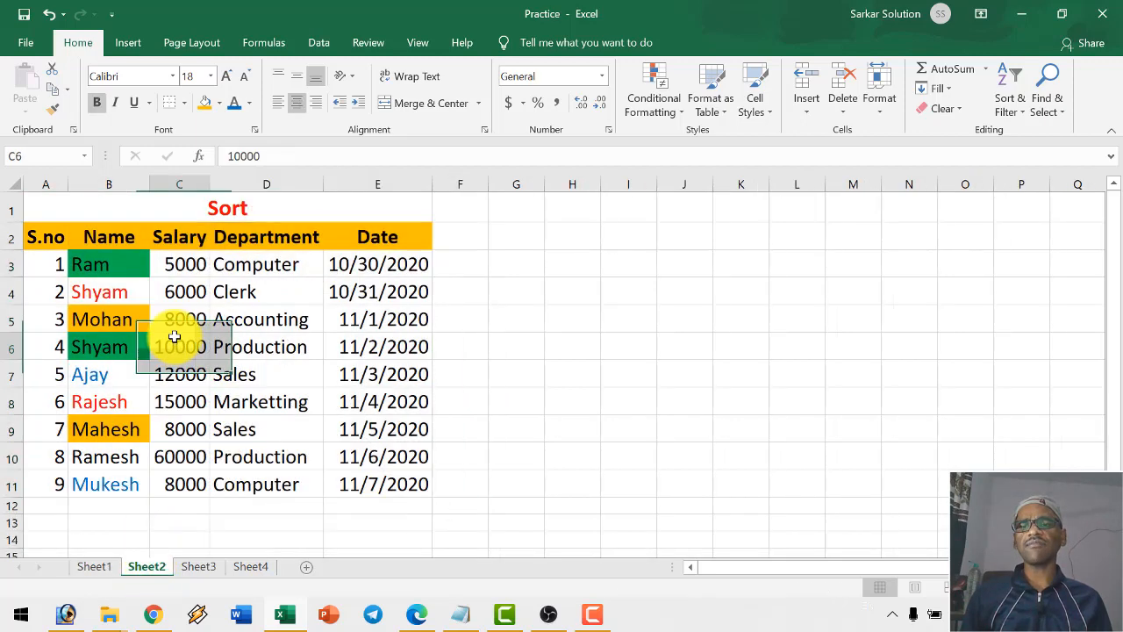
left_click_drag(35, 238, 110, 266)
left_click_drag(229, 280, 375, 484)
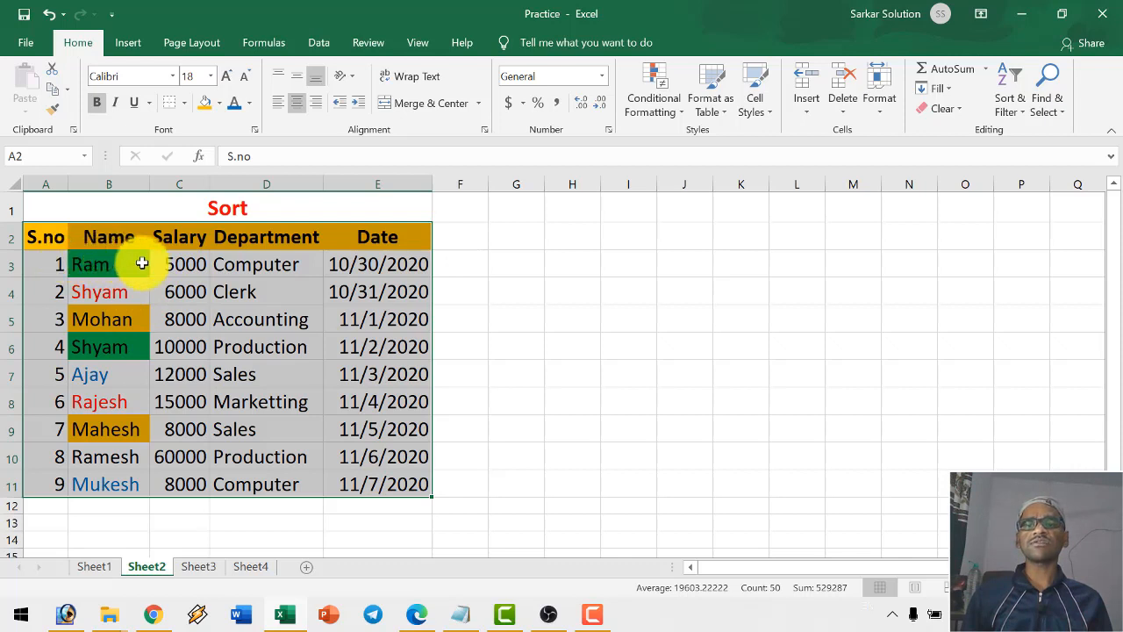
left_click(197, 568)
left_click(253, 430)
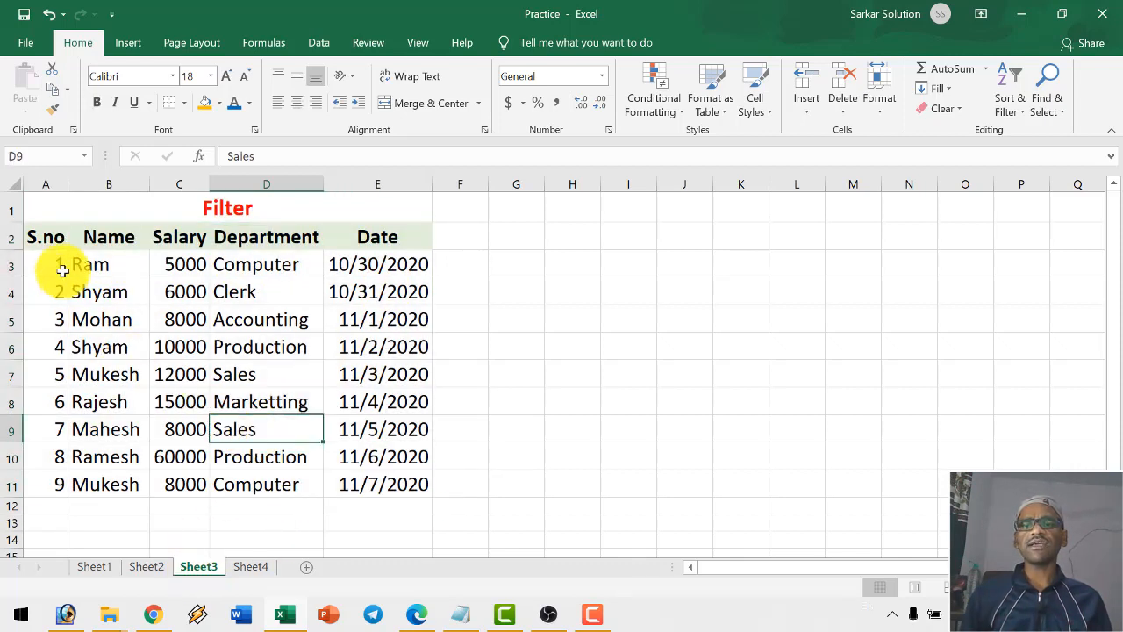
left_click_drag(53, 239, 357, 473)
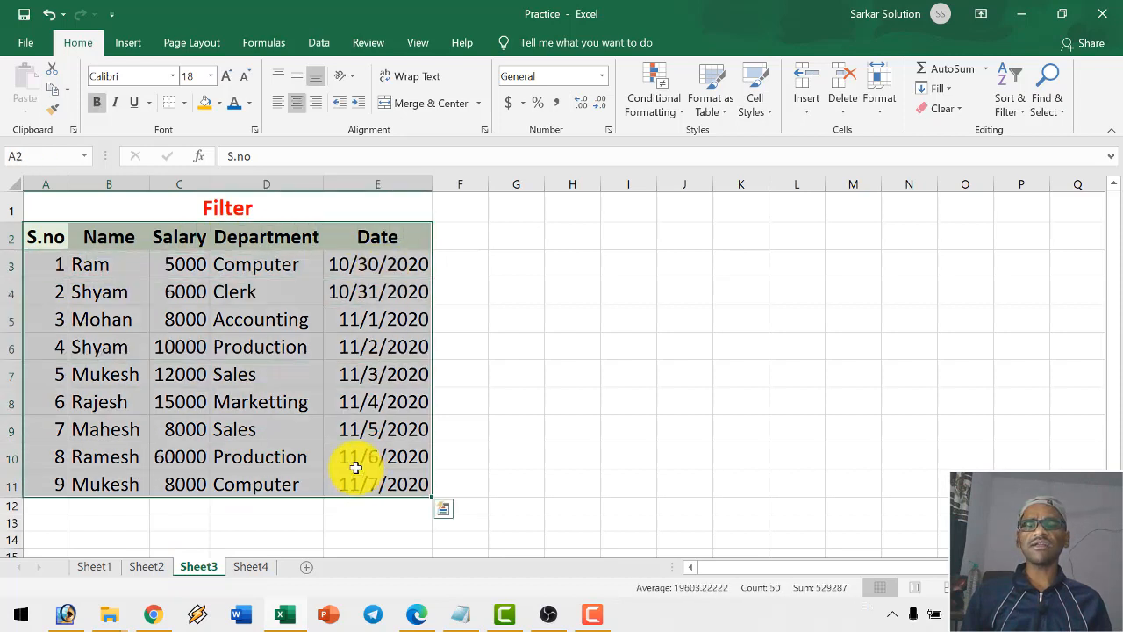
left_click(246, 290)
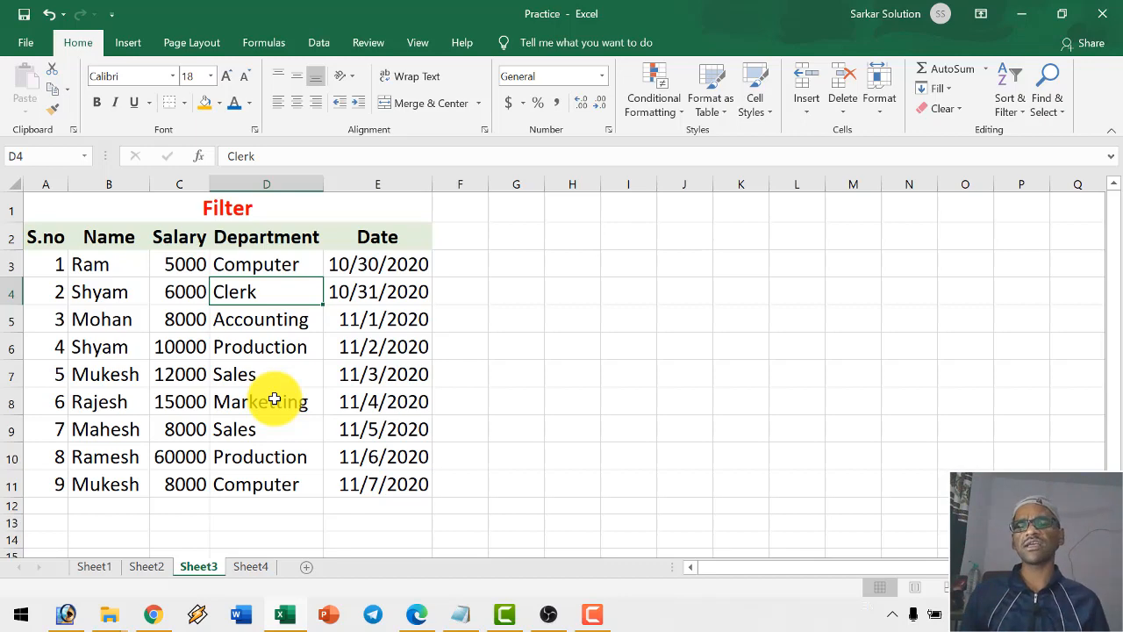
left_click(230, 343)
left_click_drag(61, 237, 359, 483)
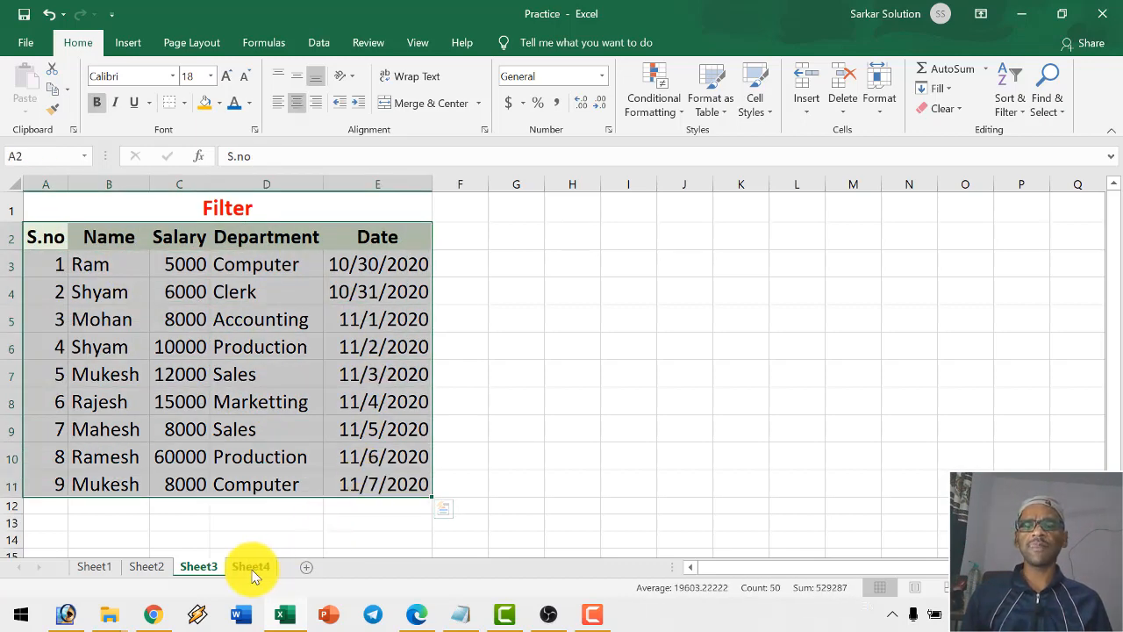
- Select the whole table A2:E11 on Sheet4 and preview the available table styles on it
left_click(251, 567)
left_click(215, 400)
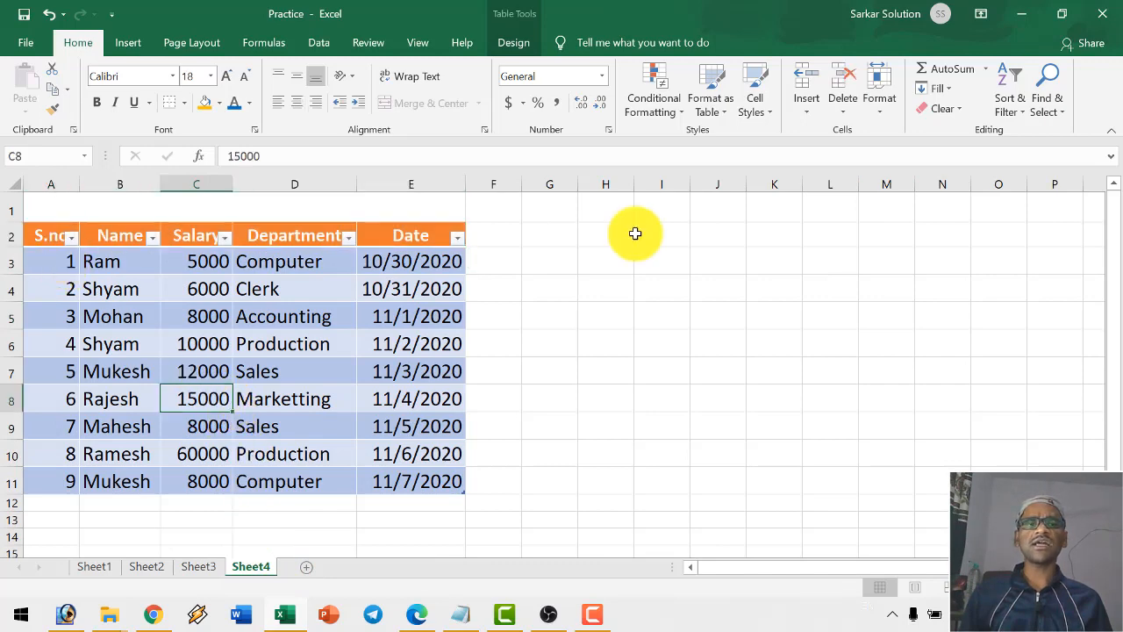
left_click(718, 111)
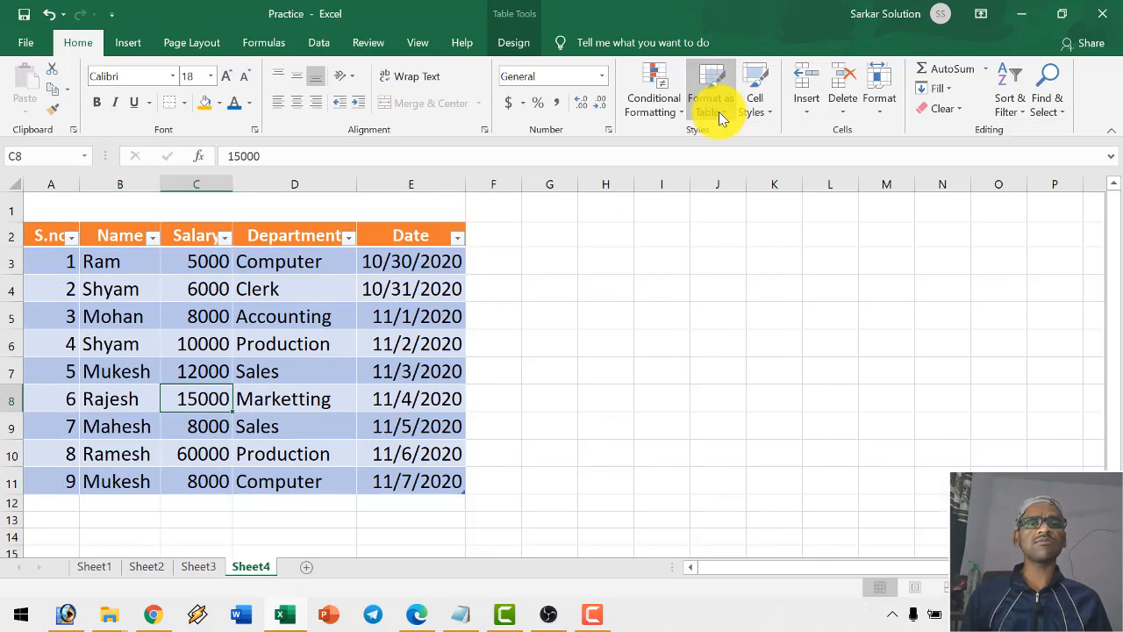
left_click(269, 264)
left_click_drag(56, 231, 444, 479)
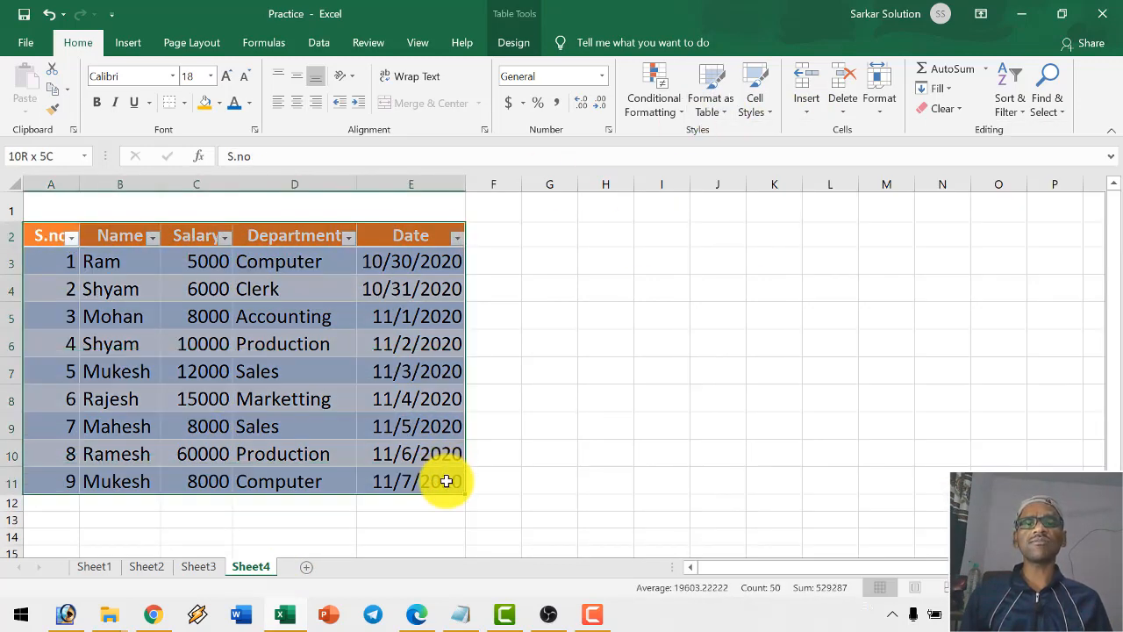
left_click(709, 105)
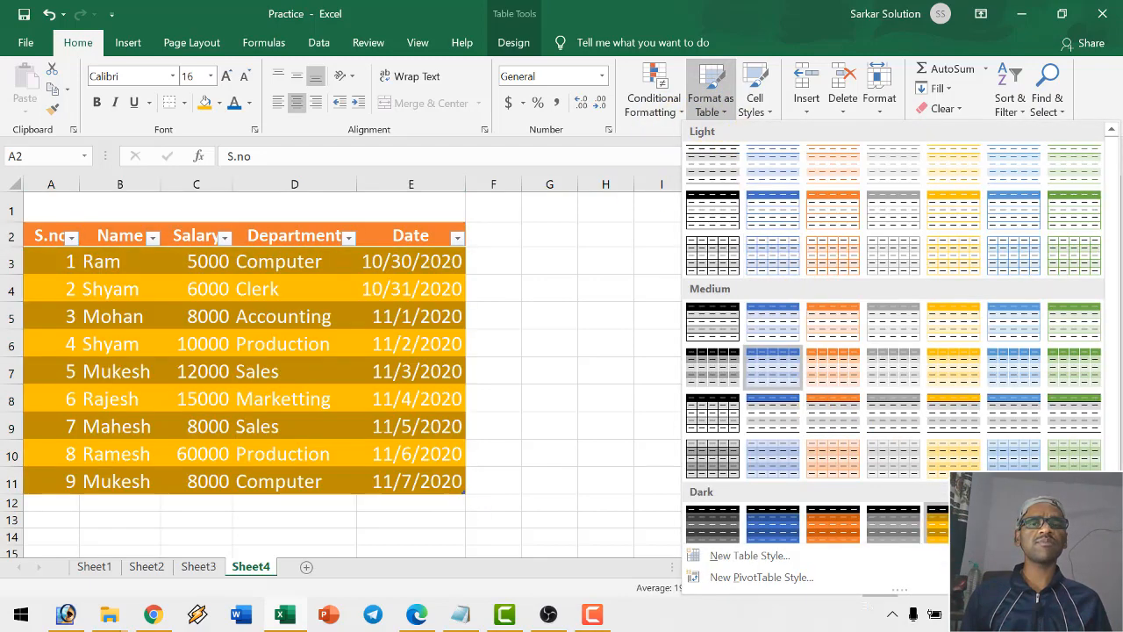
- Preview the cell styles on the Sheet4 header row A2:E2 and leave the gallery without applying one
left_click(760, 111)
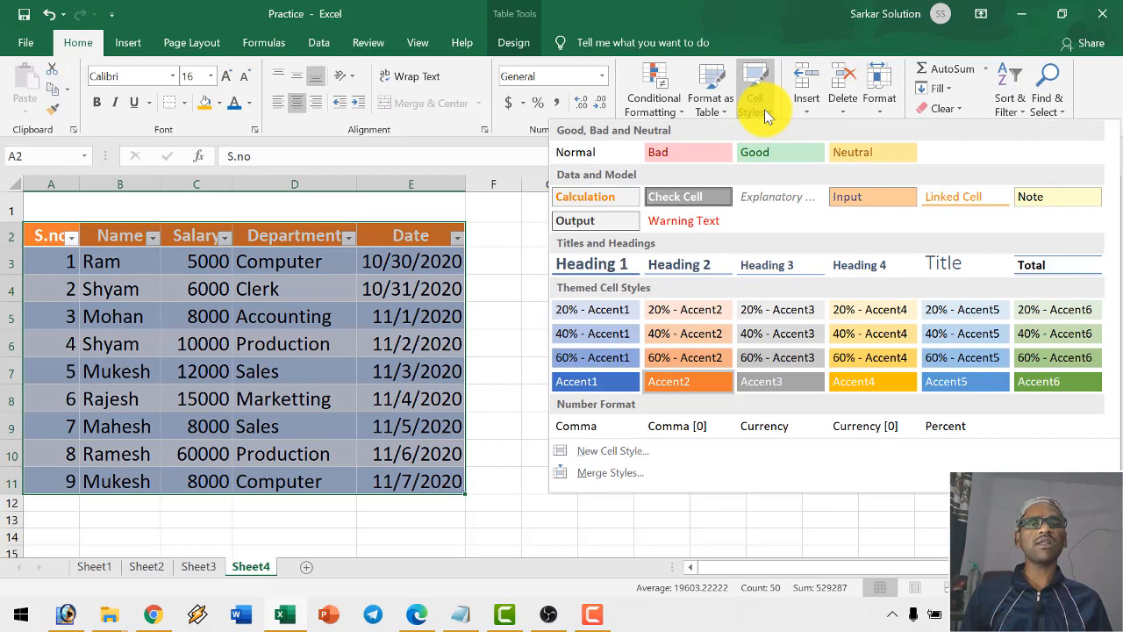
left_click(220, 313)
left_click(80, 249)
left_click_drag(66, 239, 395, 235)
left_click(761, 112)
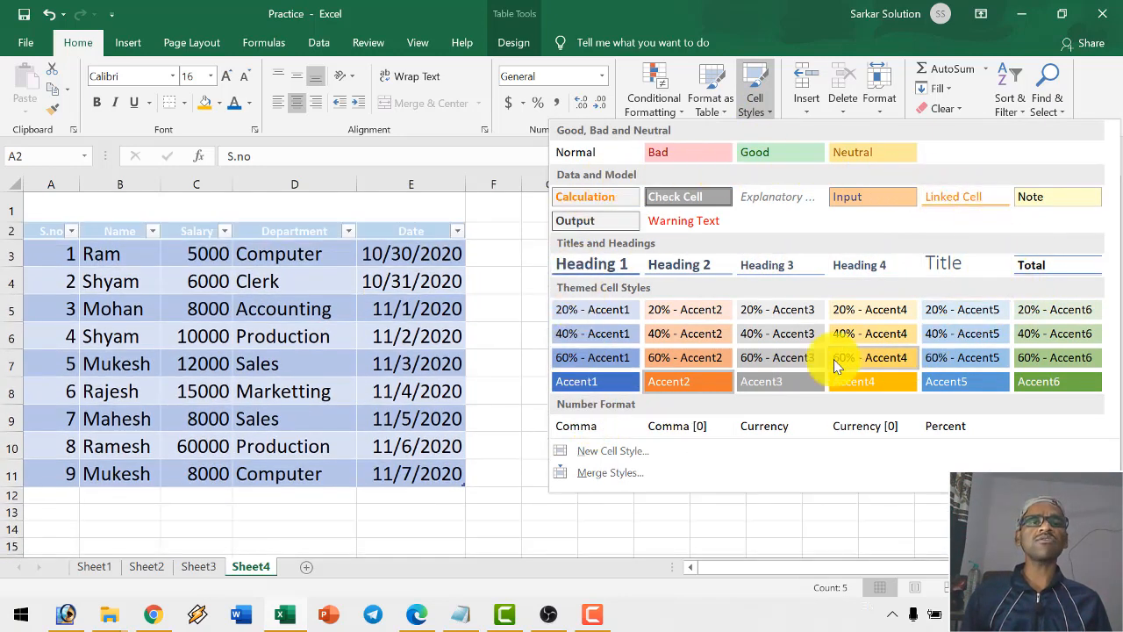
left_click(756, 111)
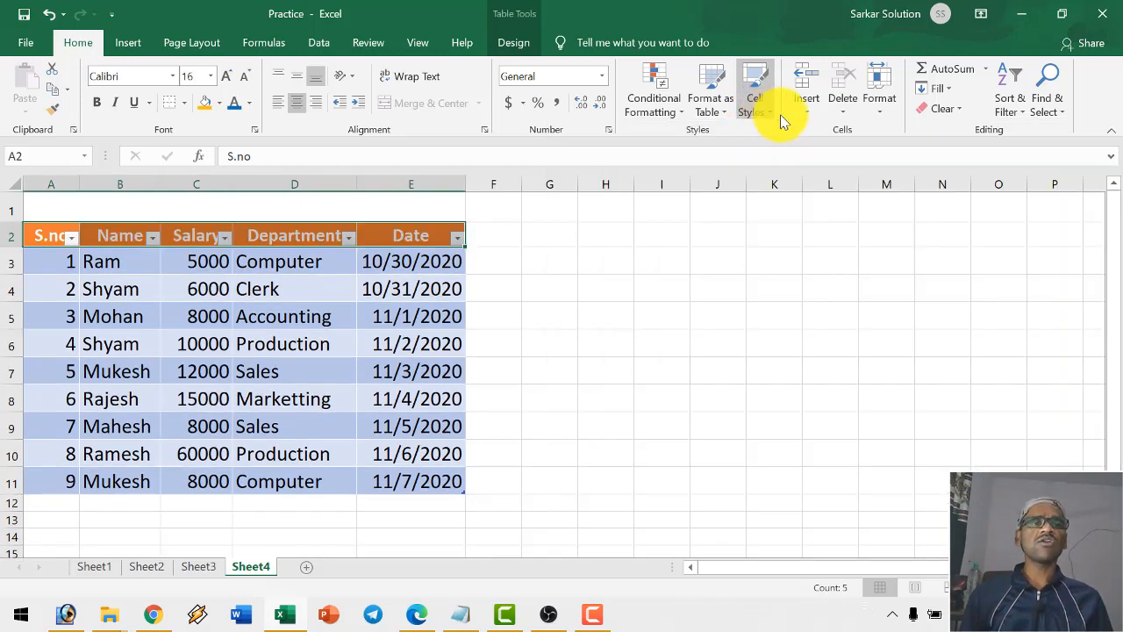
left_click(509, 254)
left_click(621, 291)
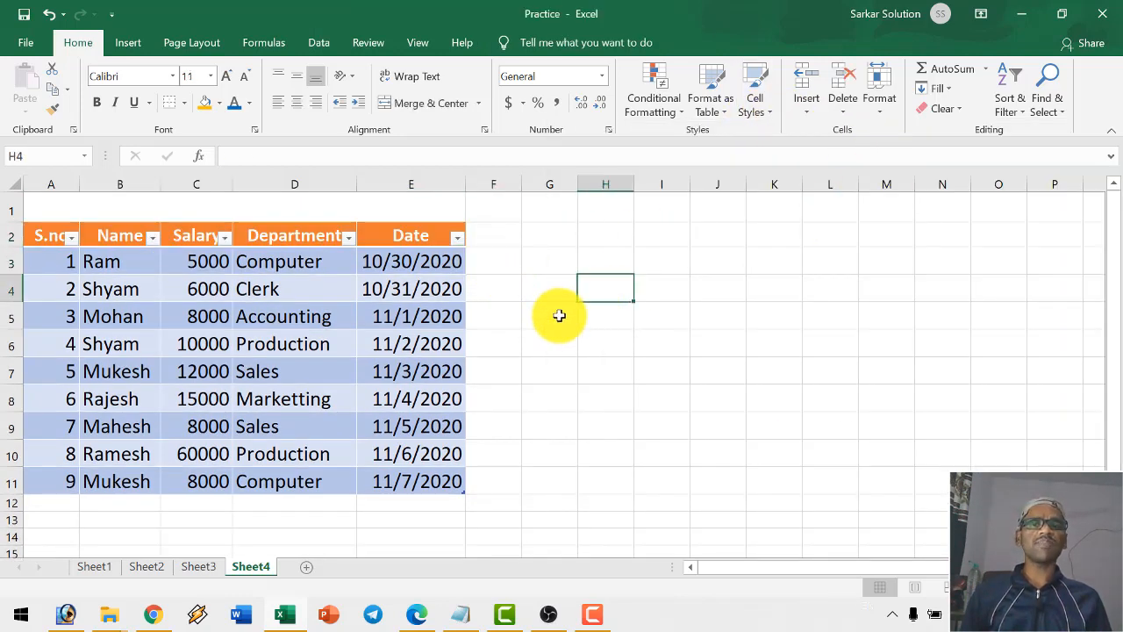
- Search the Sheet4 table for Clerk, starting from cell D3 in the Department column
left_click(321, 294)
left_click(259, 263)
left_click(1061, 110)
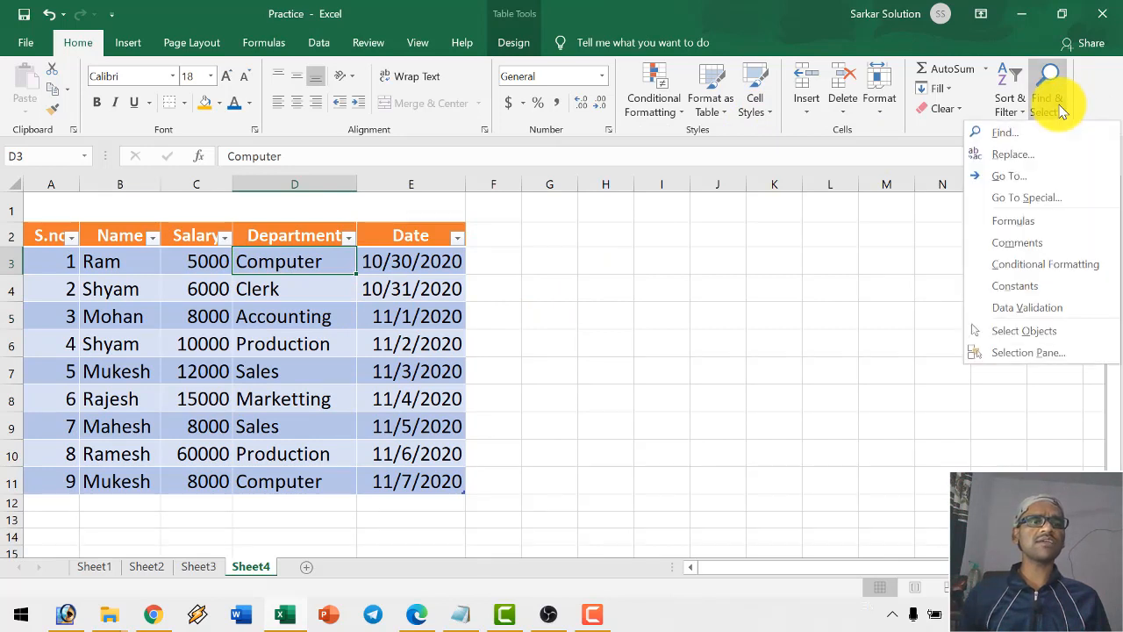
left_click(1011, 133)
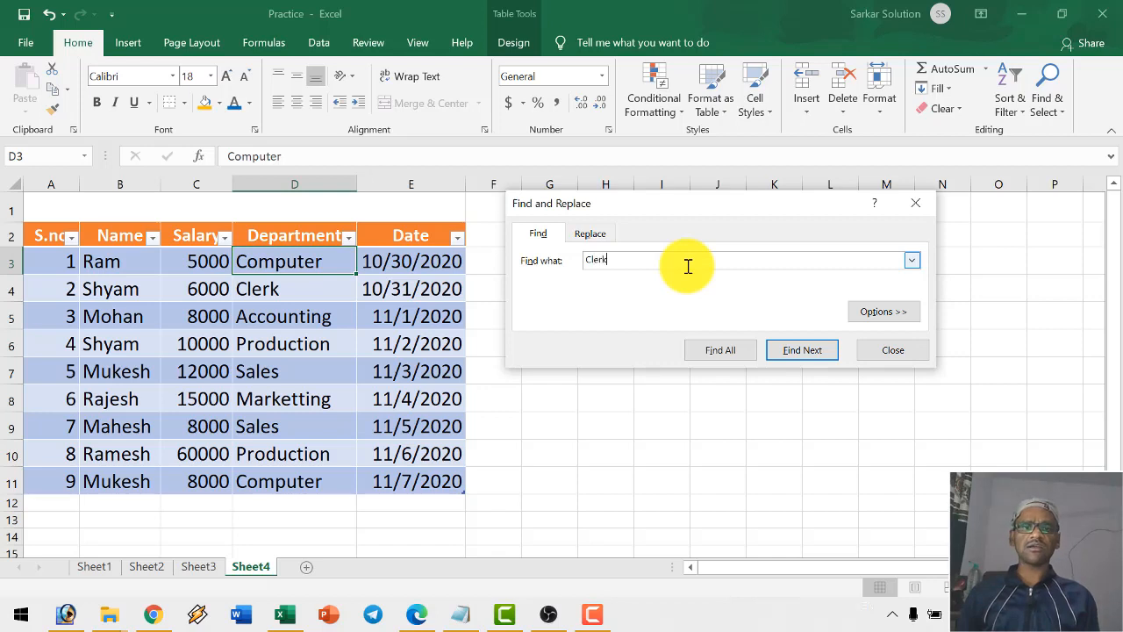
type("Clerk")
key("Return")
left_click(803, 356)
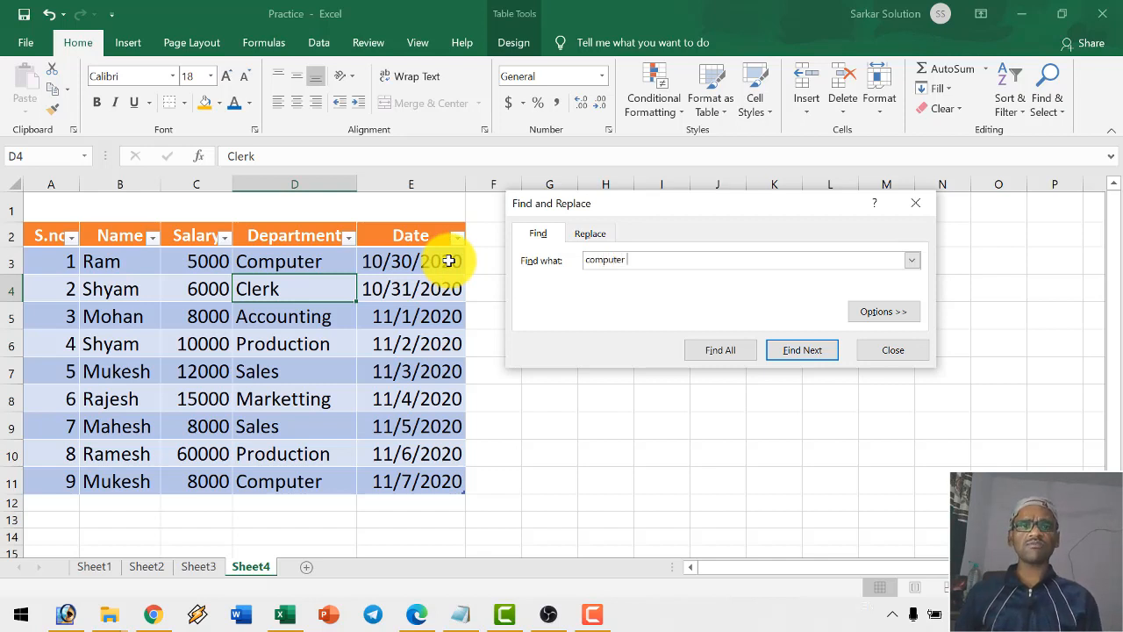
- Search for successive occurrences of computer, view the extended search options and close the search
left_click(798, 349)
left_click(798, 349)
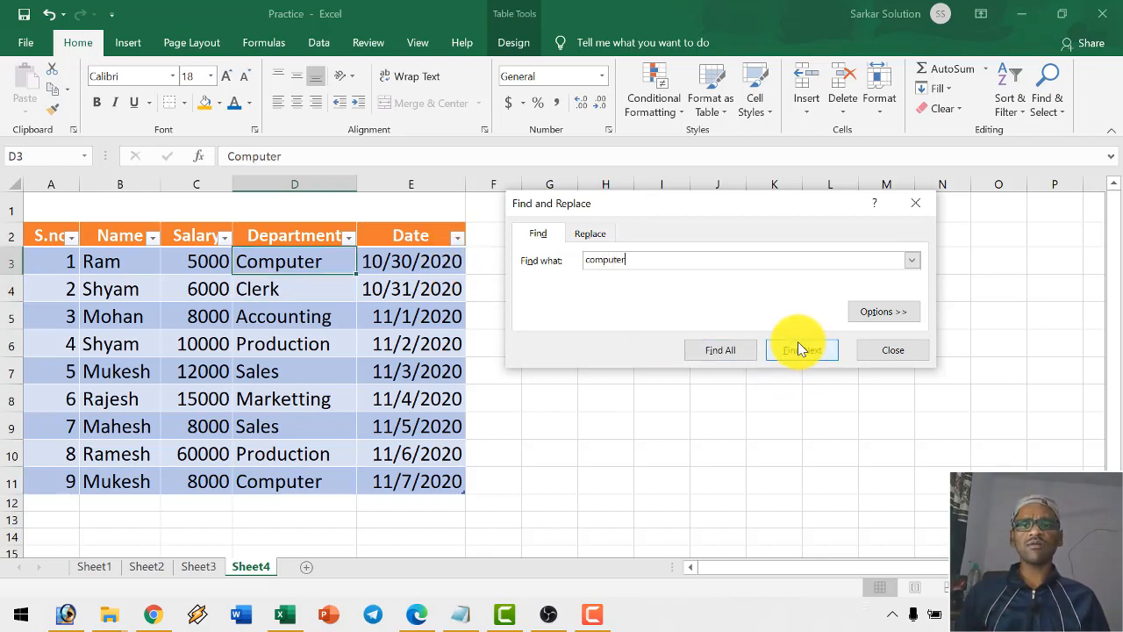
left_click(798, 349)
left_click(799, 349)
left_click(873, 312)
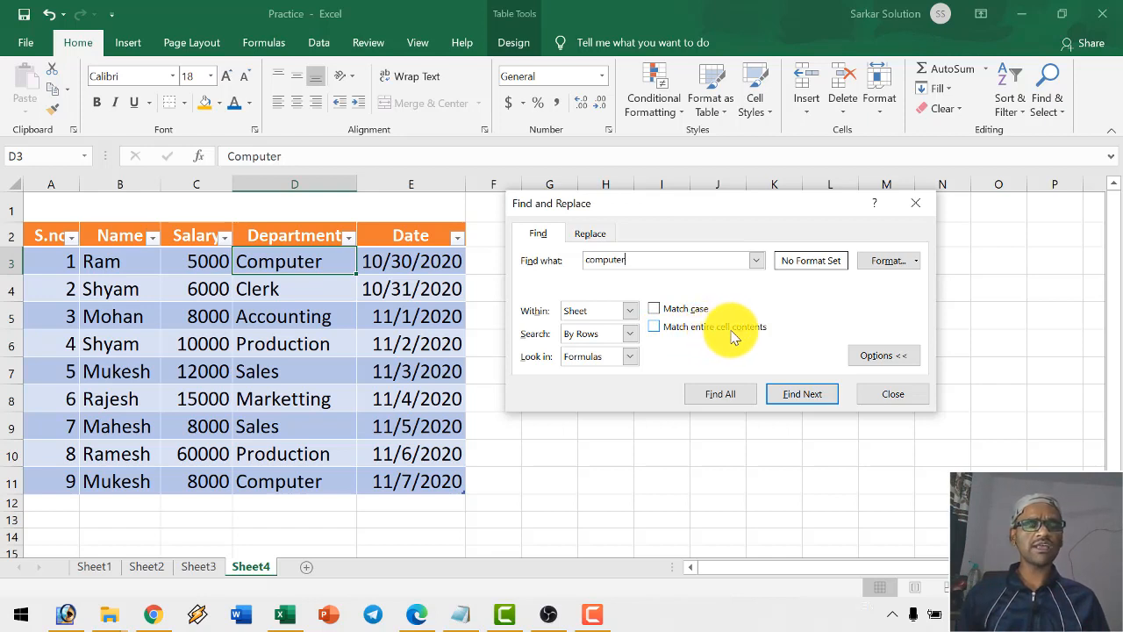
left_click(875, 353)
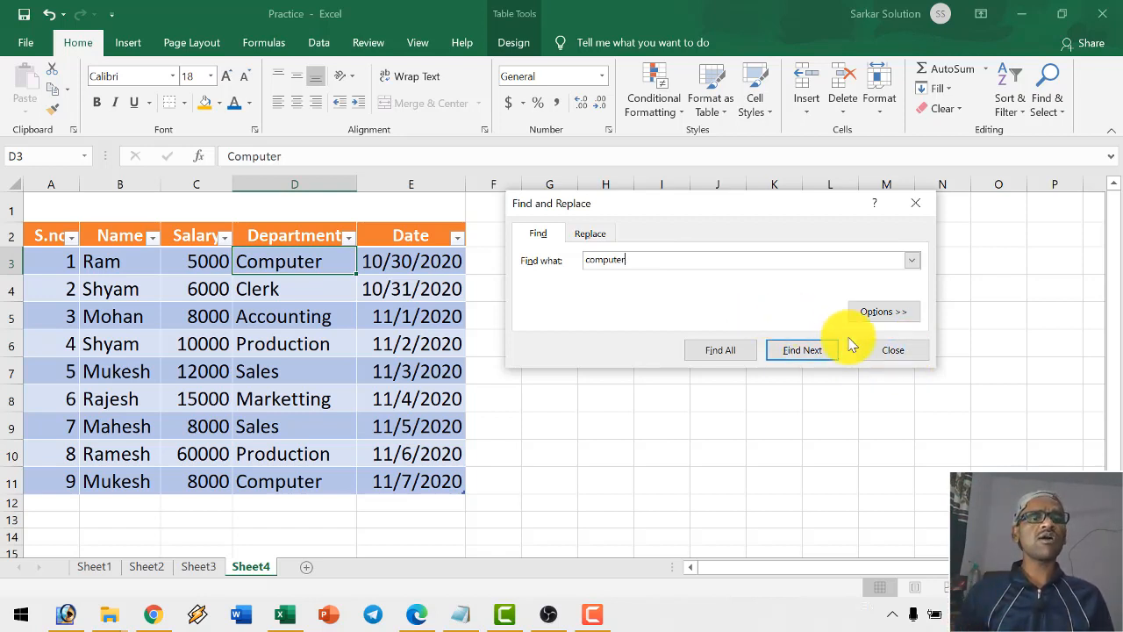
left_click_drag(642, 261, 582, 261)
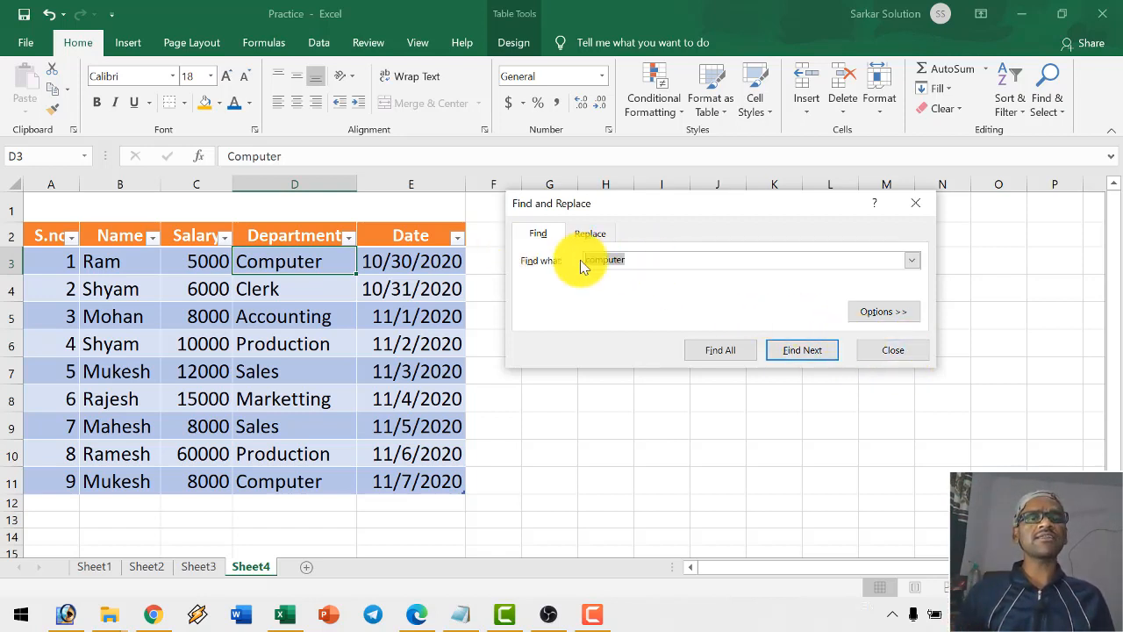
left_click(879, 350)
- View the Replace settings with computer as the search term, and close them without replacing anything
left_click(1039, 101)
left_click(1040, 156)
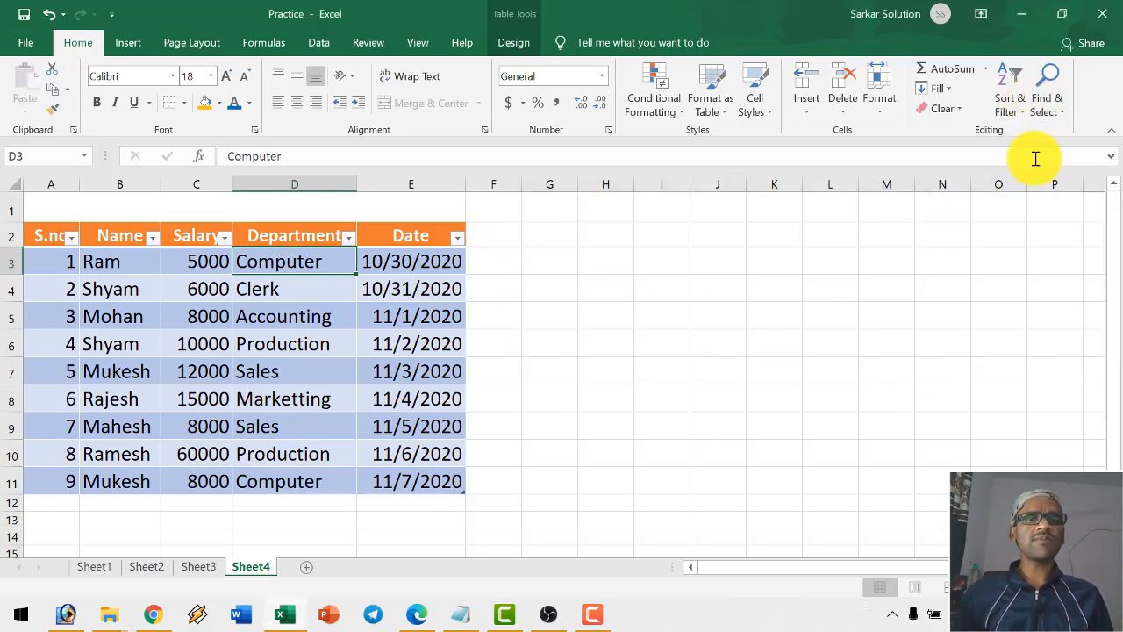
left_click_drag(626, 279, 551, 275)
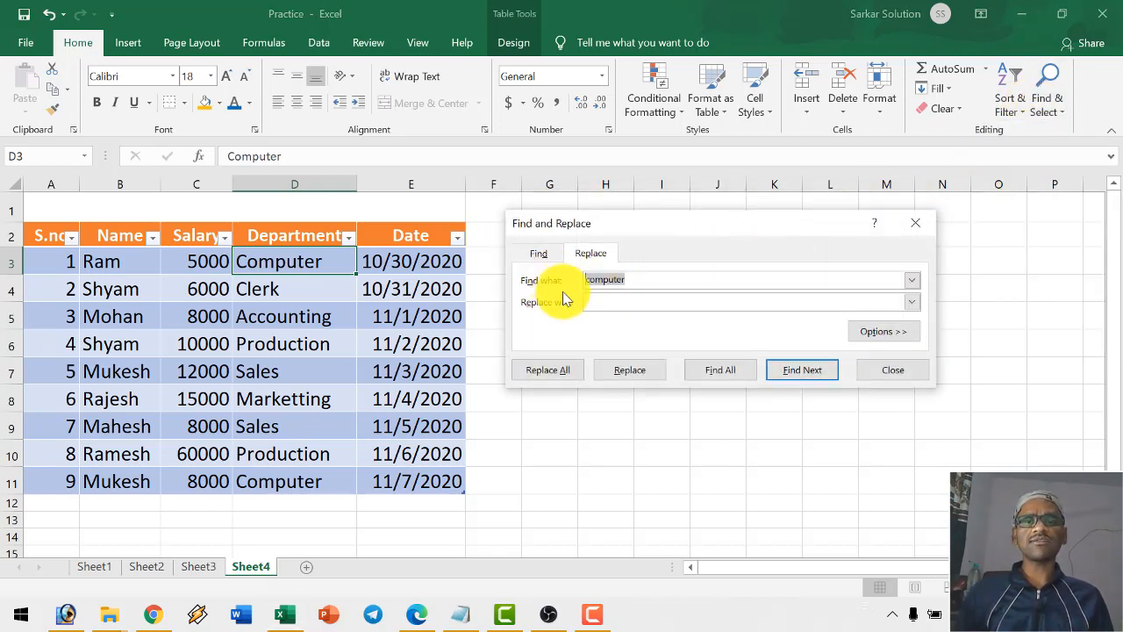
left_click_drag(656, 282, 561, 281)
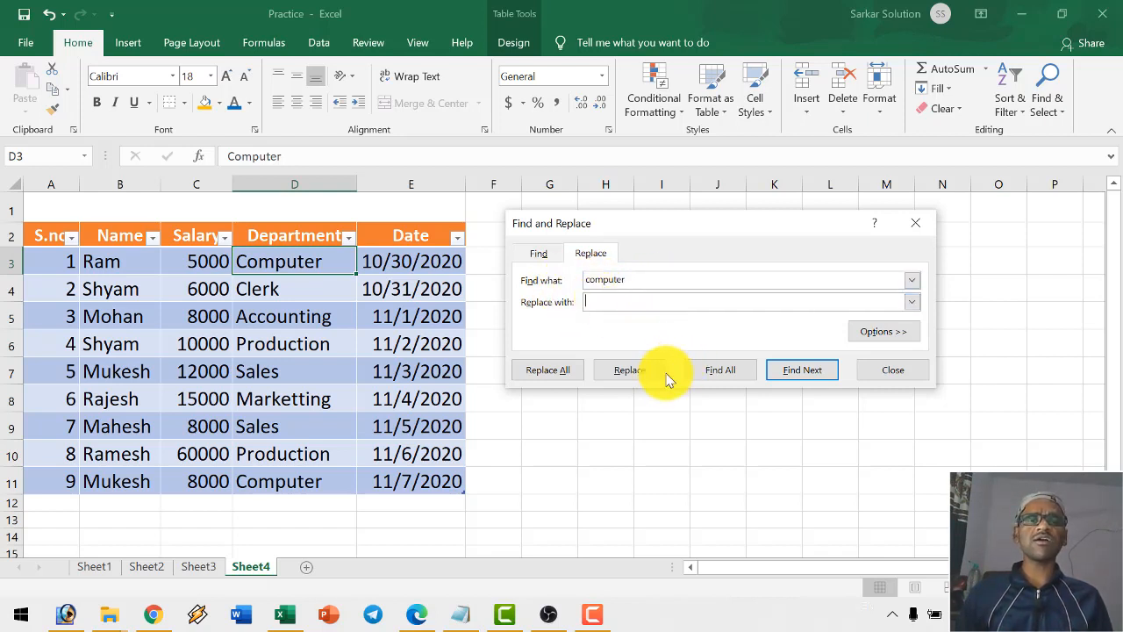
left_click(560, 370)
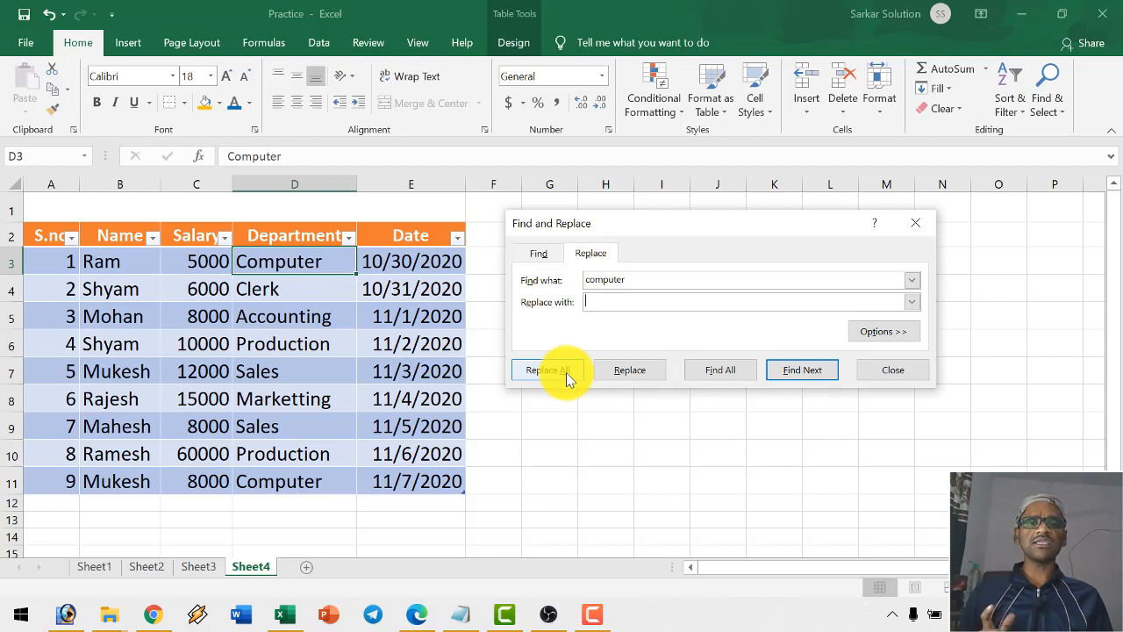
left_click(876, 373)
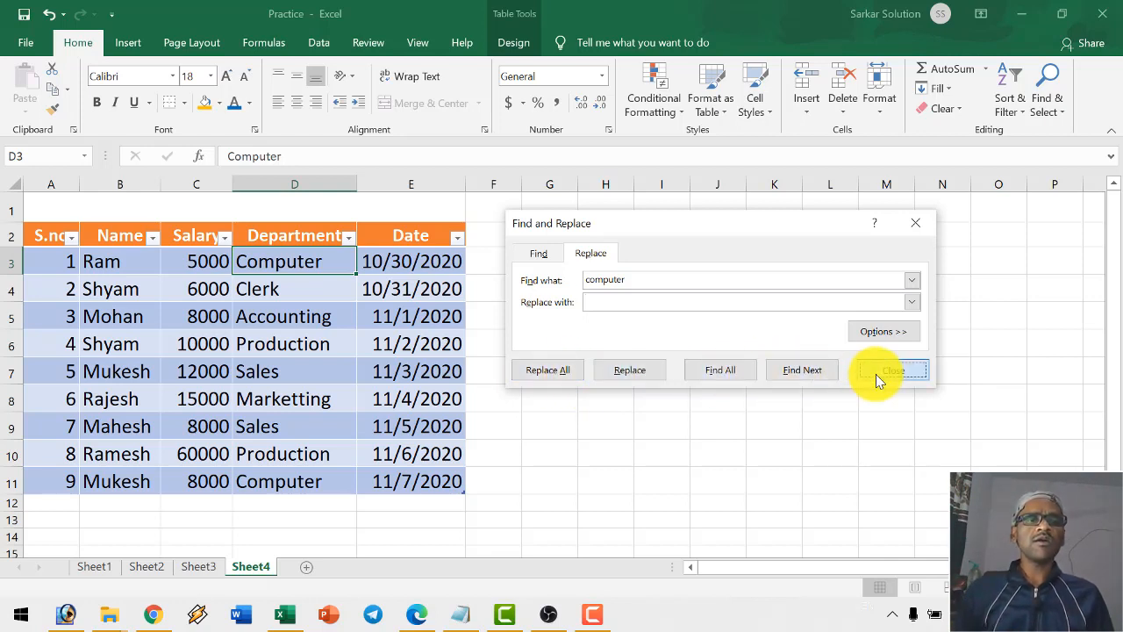
- View the Go To dialog, cancel it and look over the remaining Find & Select commands
left_click(1045, 110)
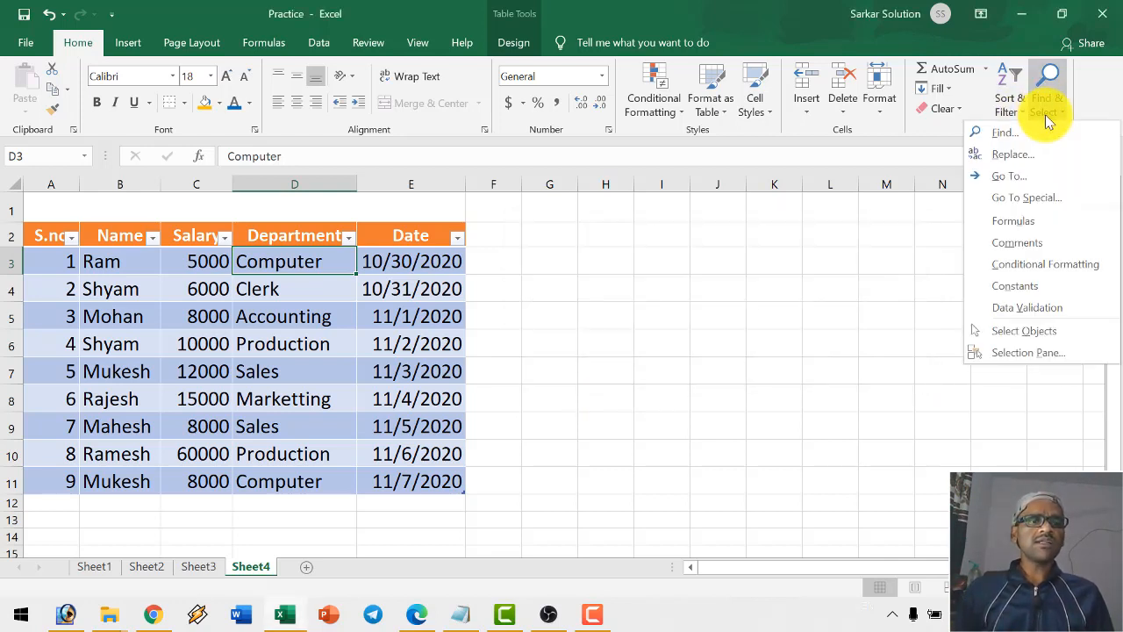
left_click(1008, 177)
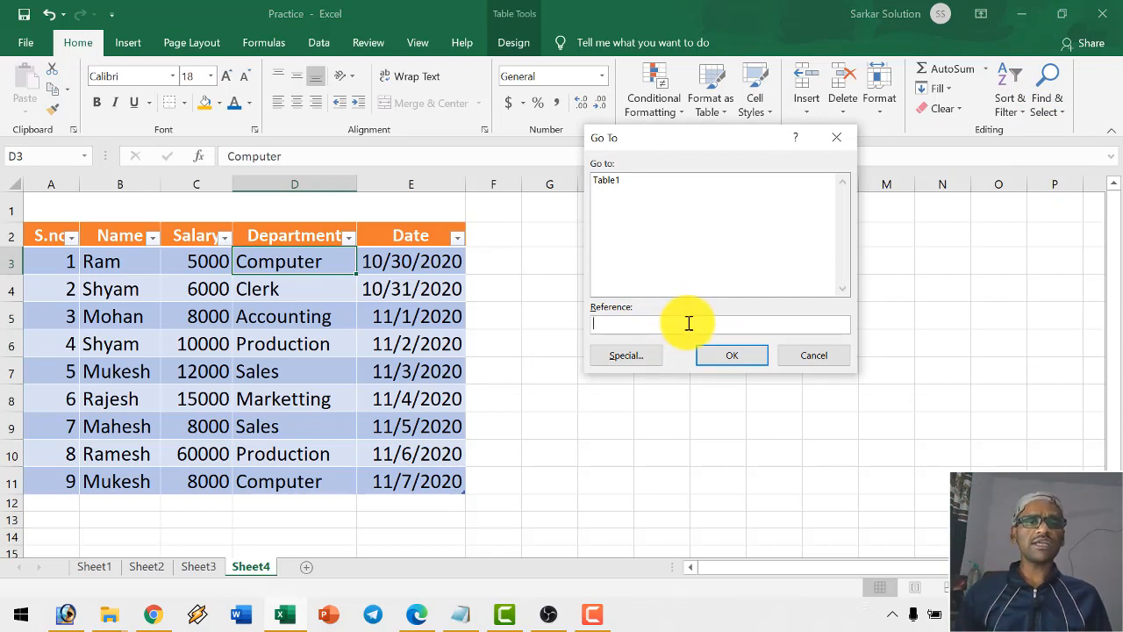
left_click(797, 357)
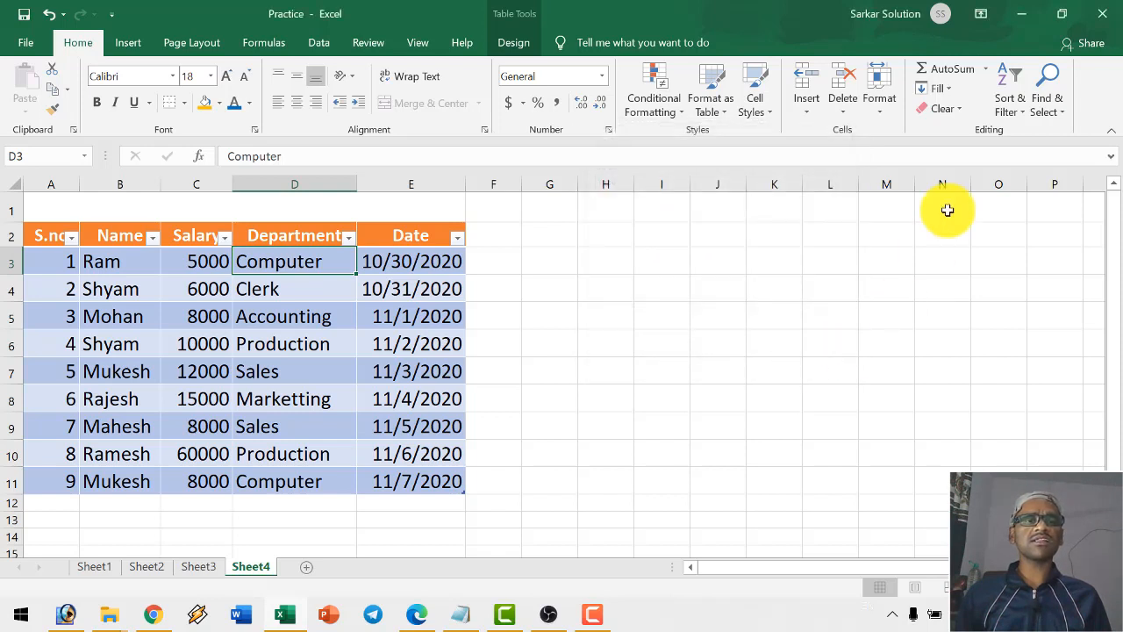
left_click(1051, 109)
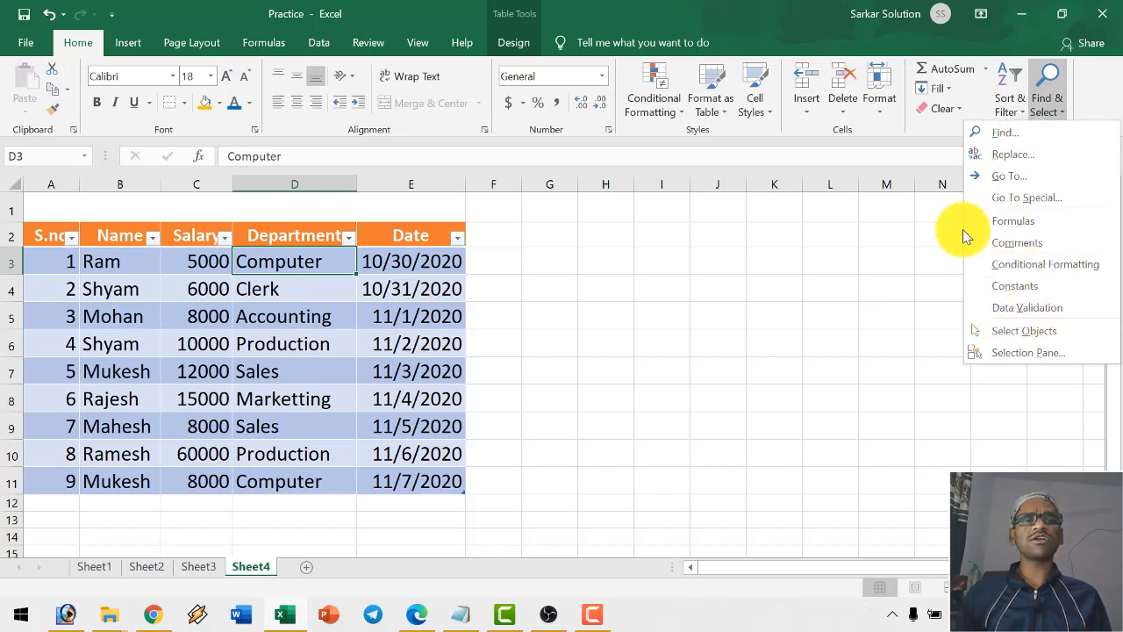
left_click(917, 281)
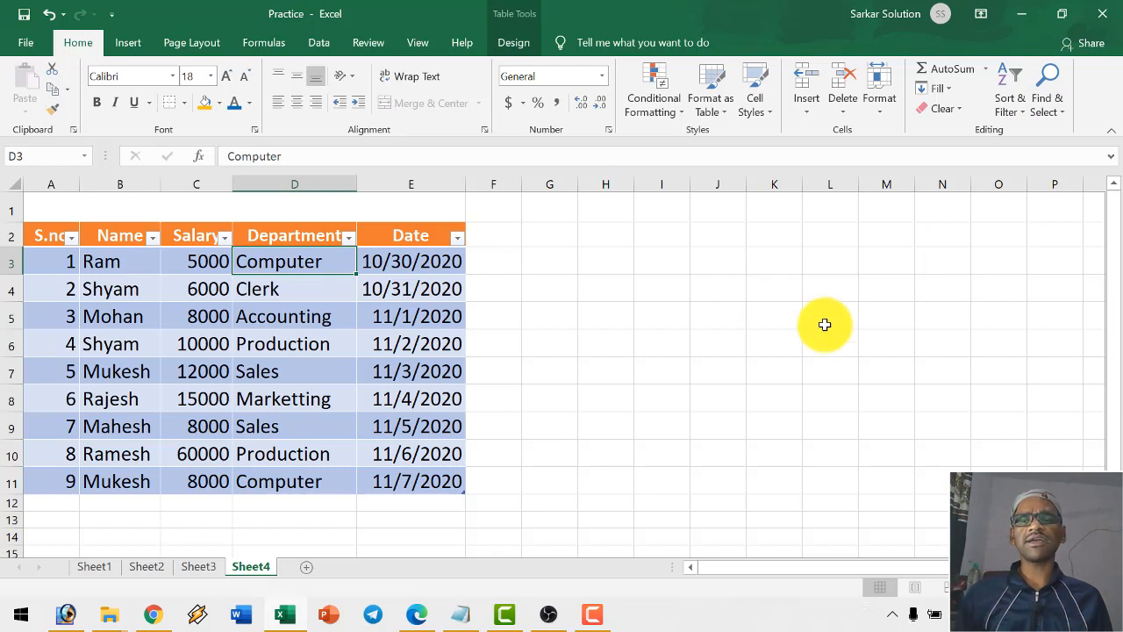
left_click(751, 364)
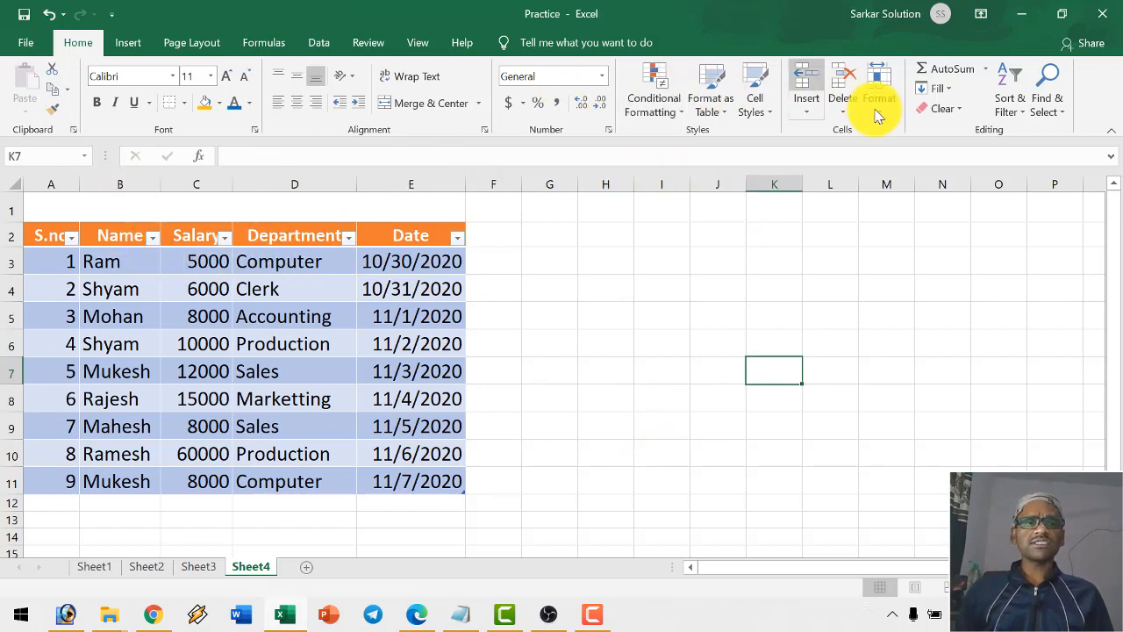
left_click(571, 451)
left_click(566, 377)
left_click(556, 348)
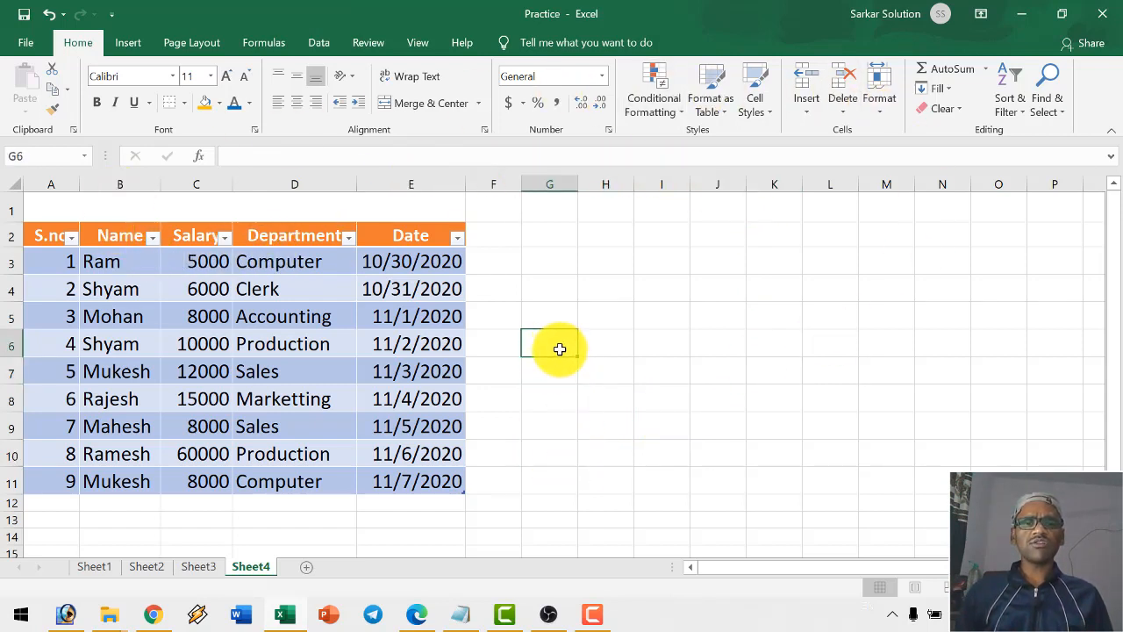
left_click(529, 378)
left_click(504, 369)
left_click_drag(490, 344, 719, 347)
left_click(672, 373)
left_click_drag(503, 344, 763, 403)
left_click(756, 423)
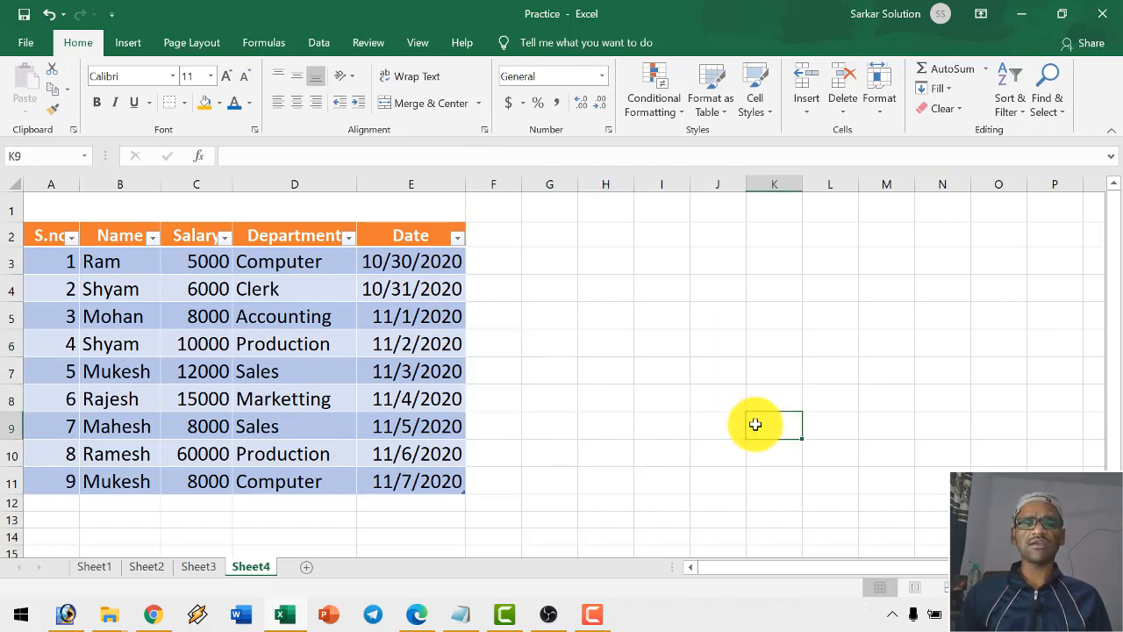
left_click(618, 378)
left_click_drag(513, 352, 831, 374)
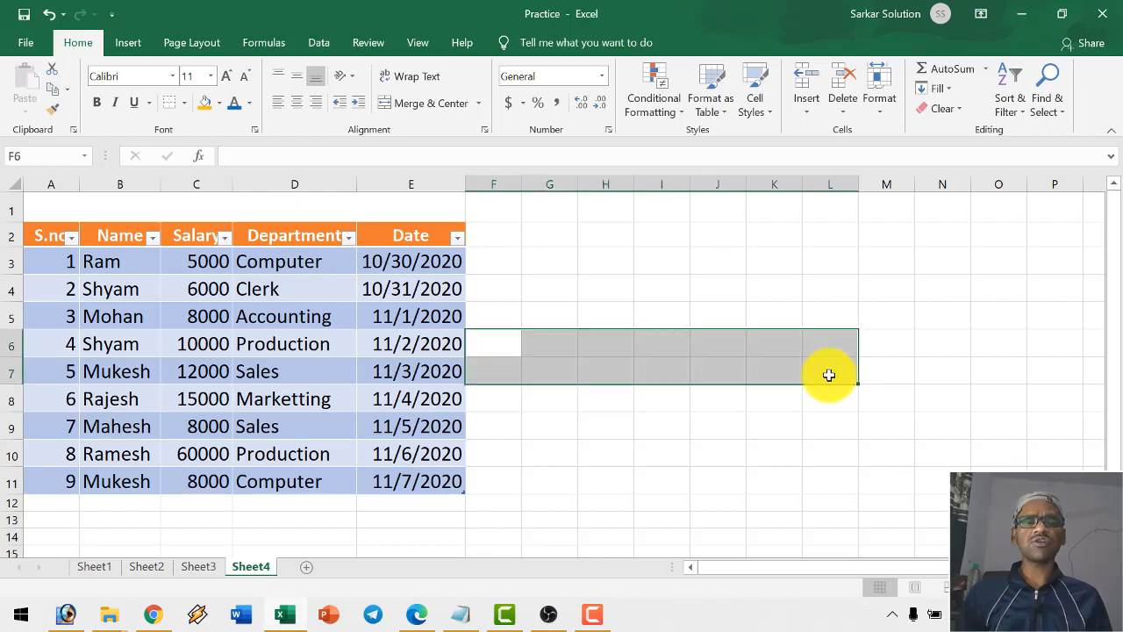
left_click(729, 394)
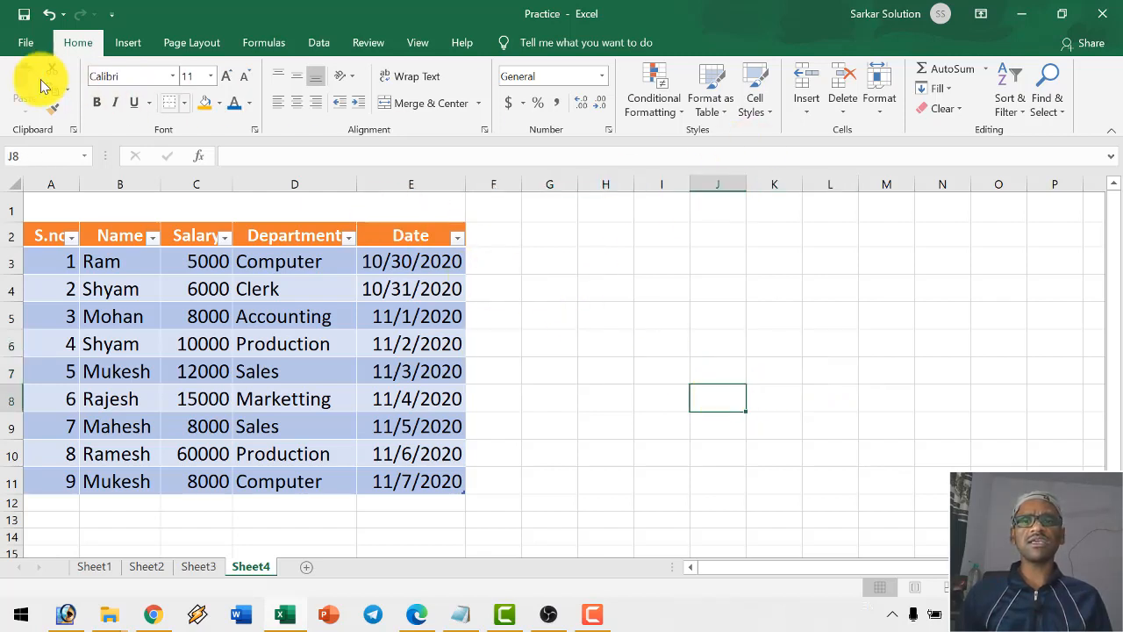
- Display the Insert commands and select the empty range G5:M8 beside the table
left_click(127, 42)
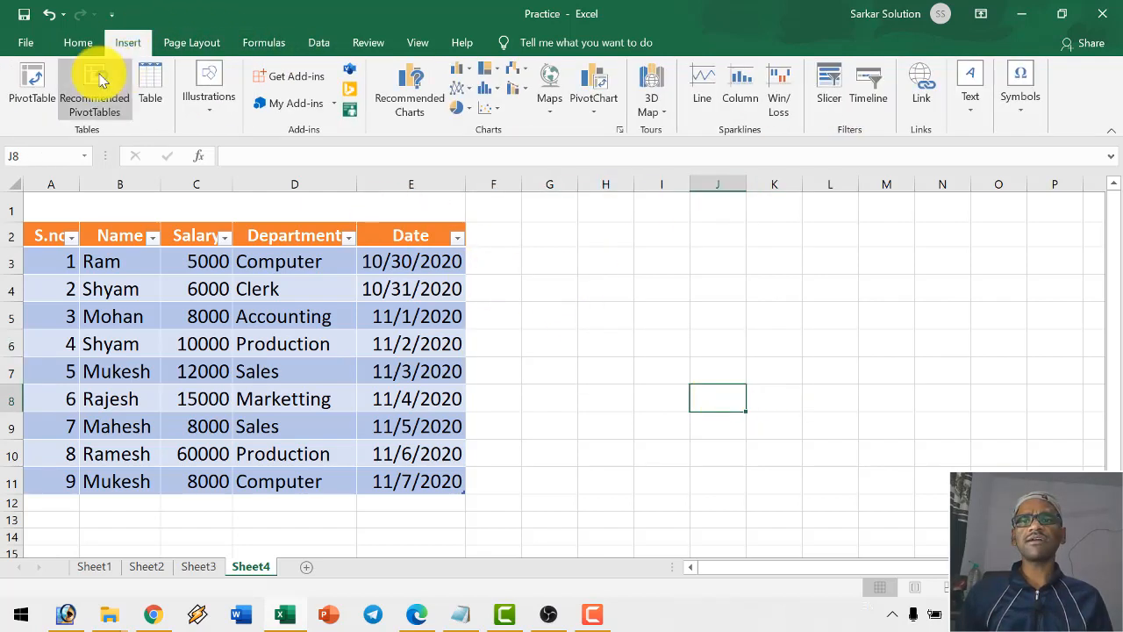
left_click(606, 288)
left_click(561, 351)
left_click_drag(549, 316, 882, 405)
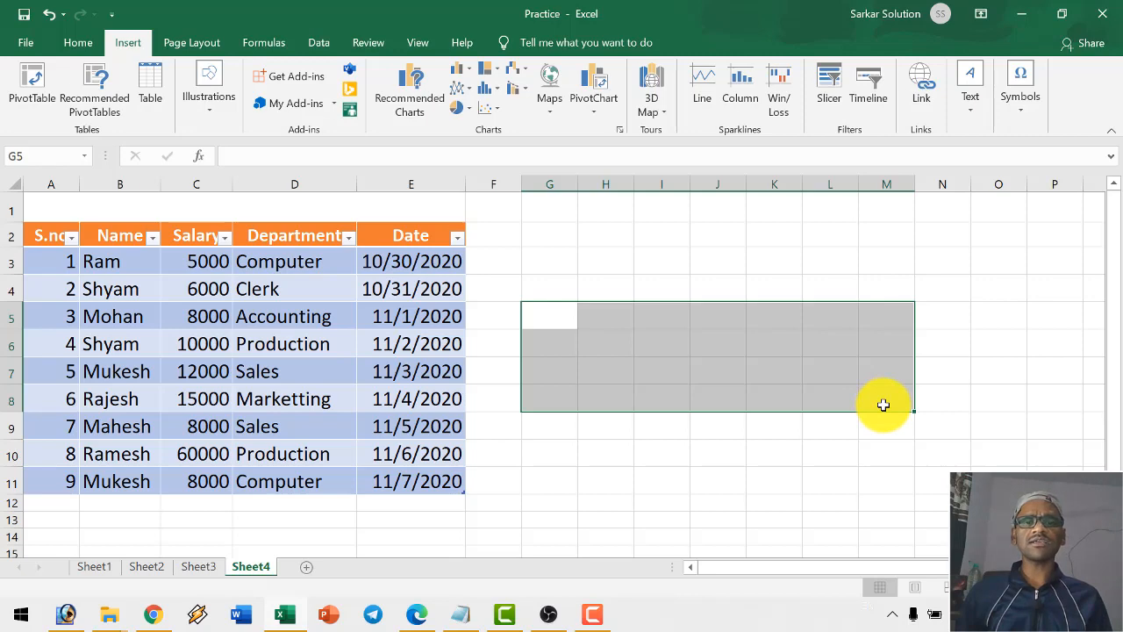
left_click(602, 620)
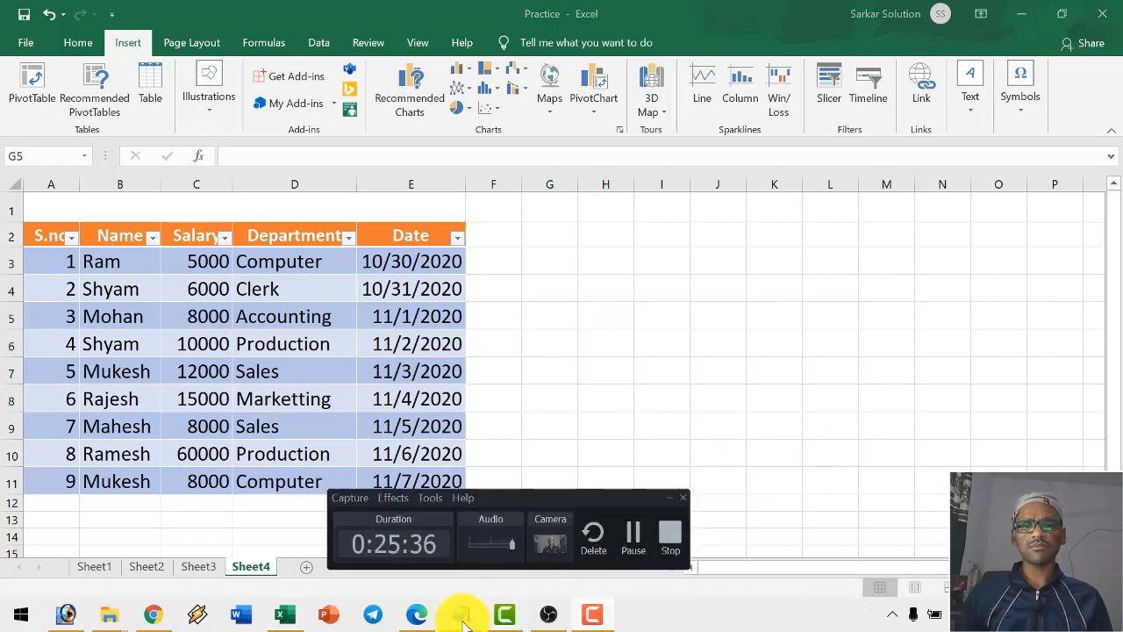
left_click(547, 615)
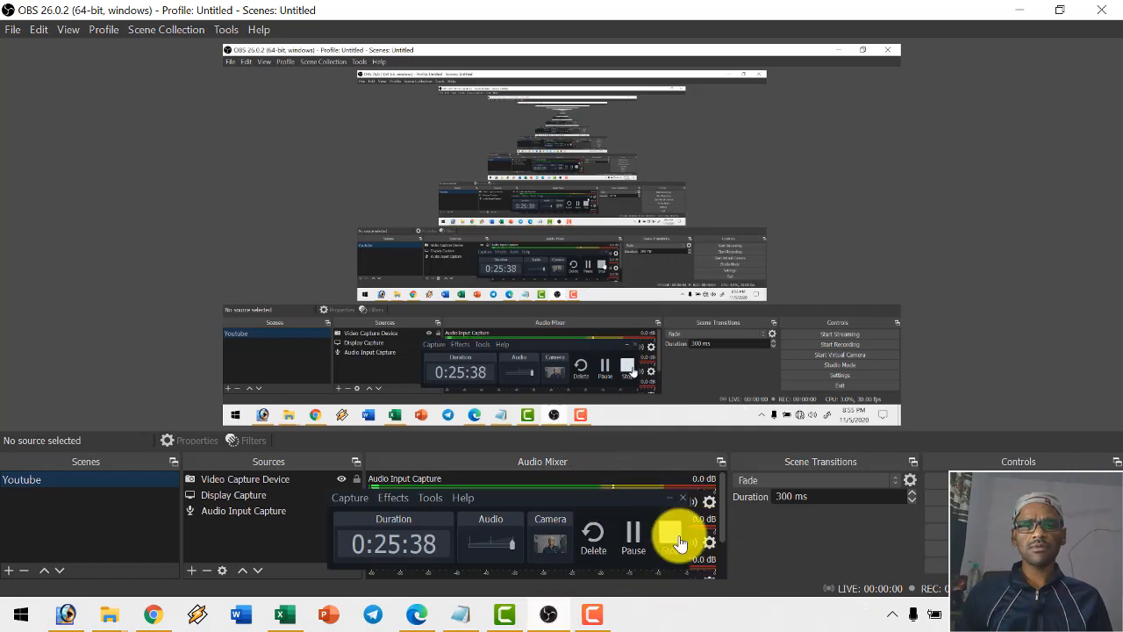